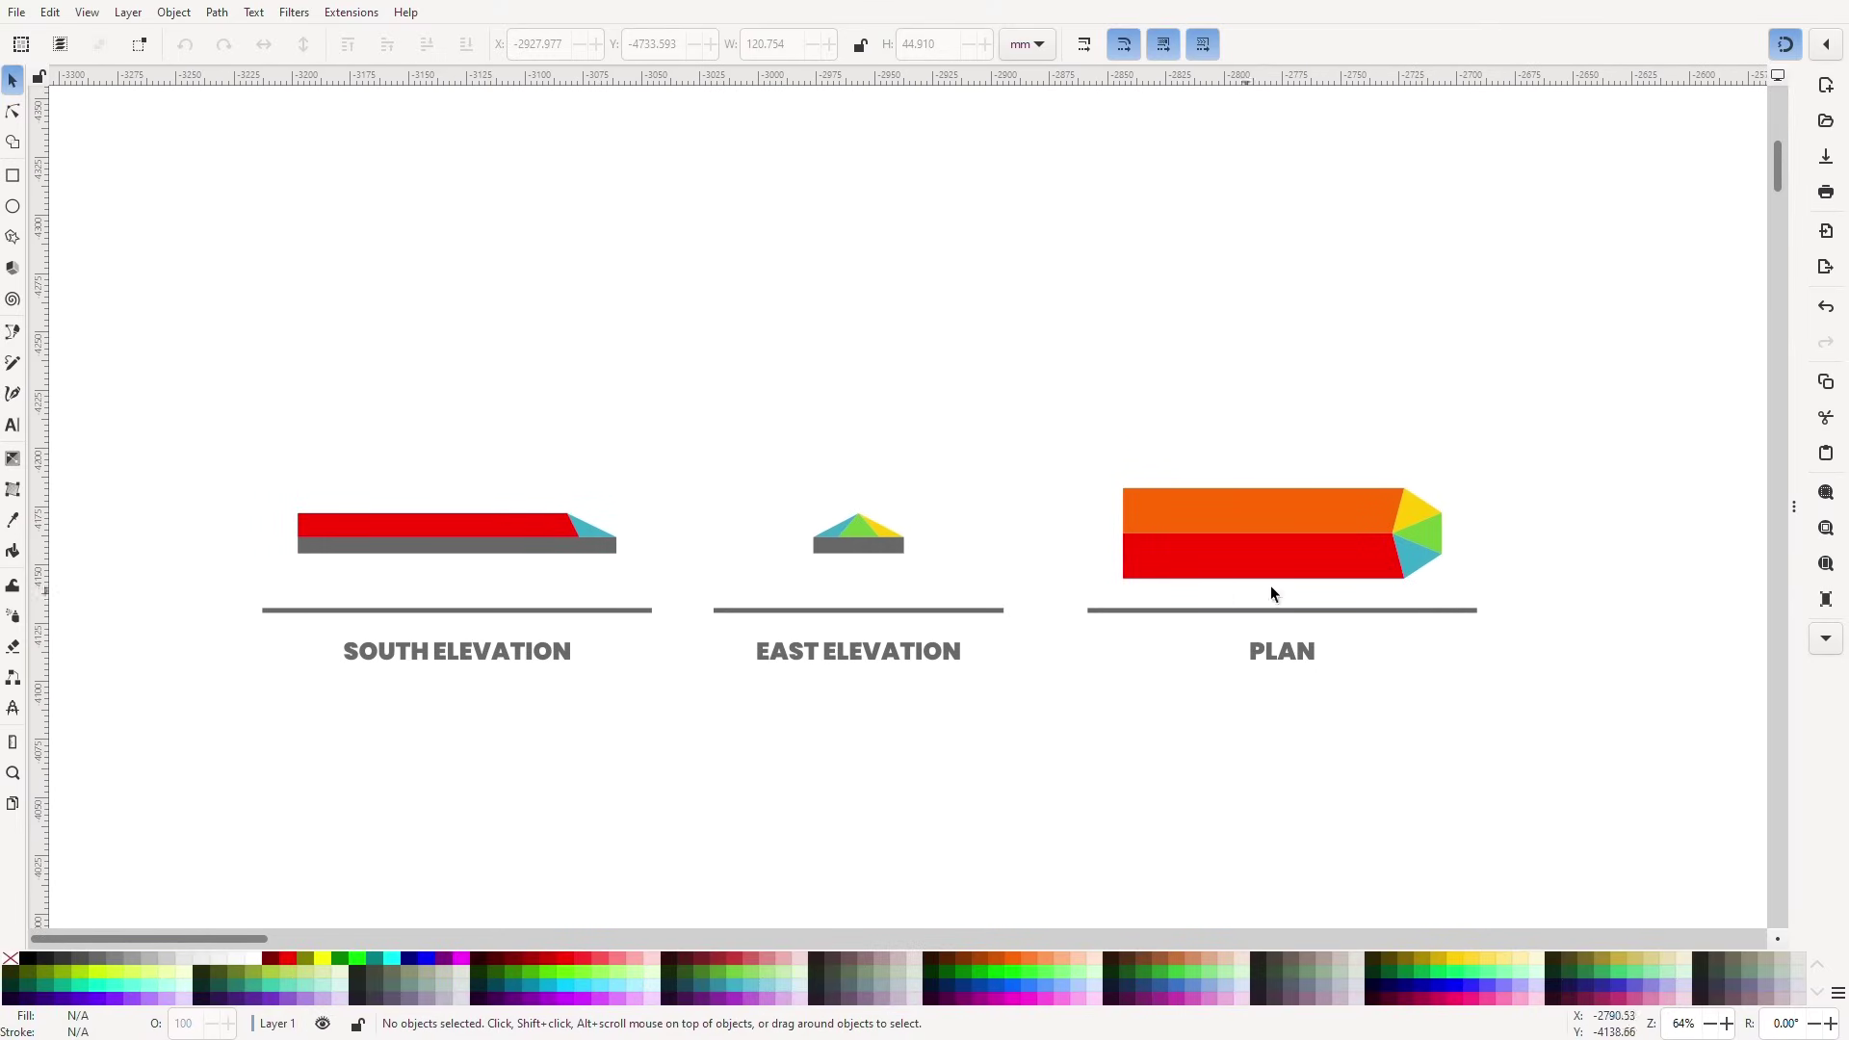
# Try aligning the simple gable plan's red roof face along the right slope of its east elevation, and undo the move and rotation.
pyautogui.scroll(12, 1036, 756)
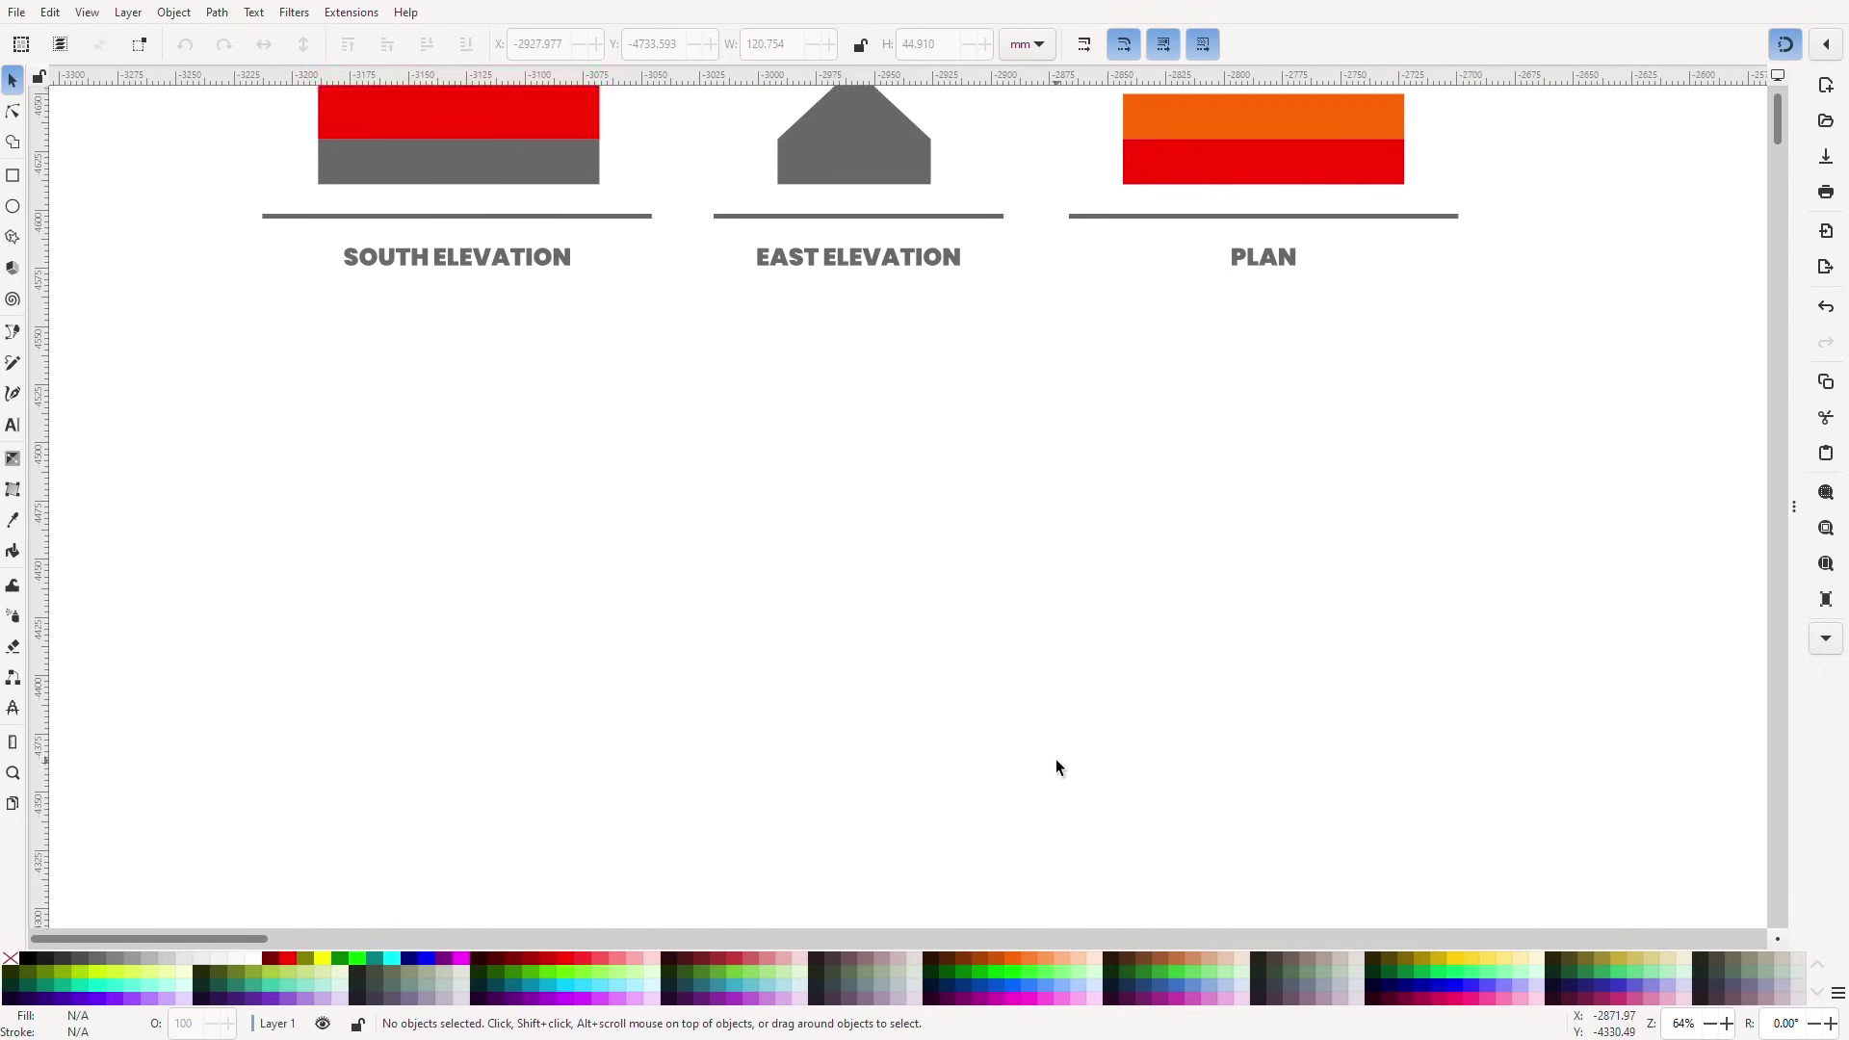
pyautogui.scroll(2, 1056, 760)
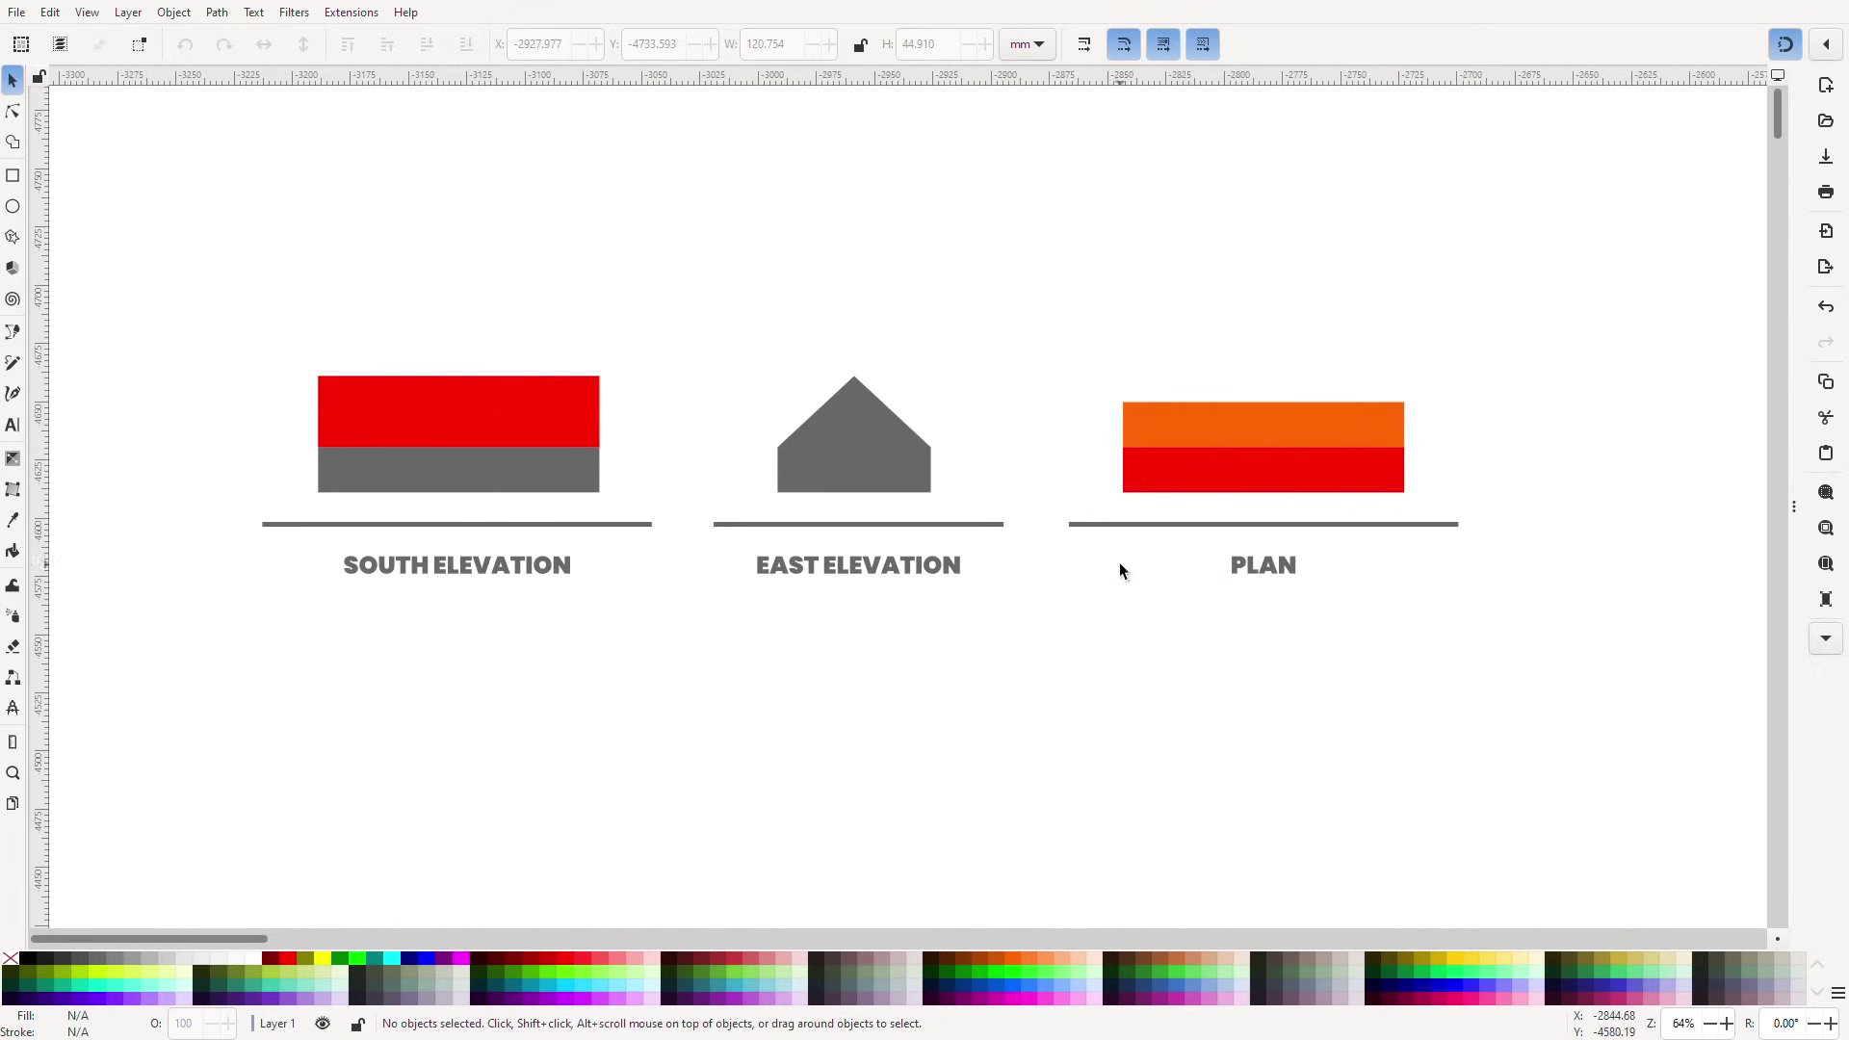
pyautogui.scroll(4, 1122, 564)
pyautogui.click(1160, 641)
pyautogui.scroll(1, 1163, 637)
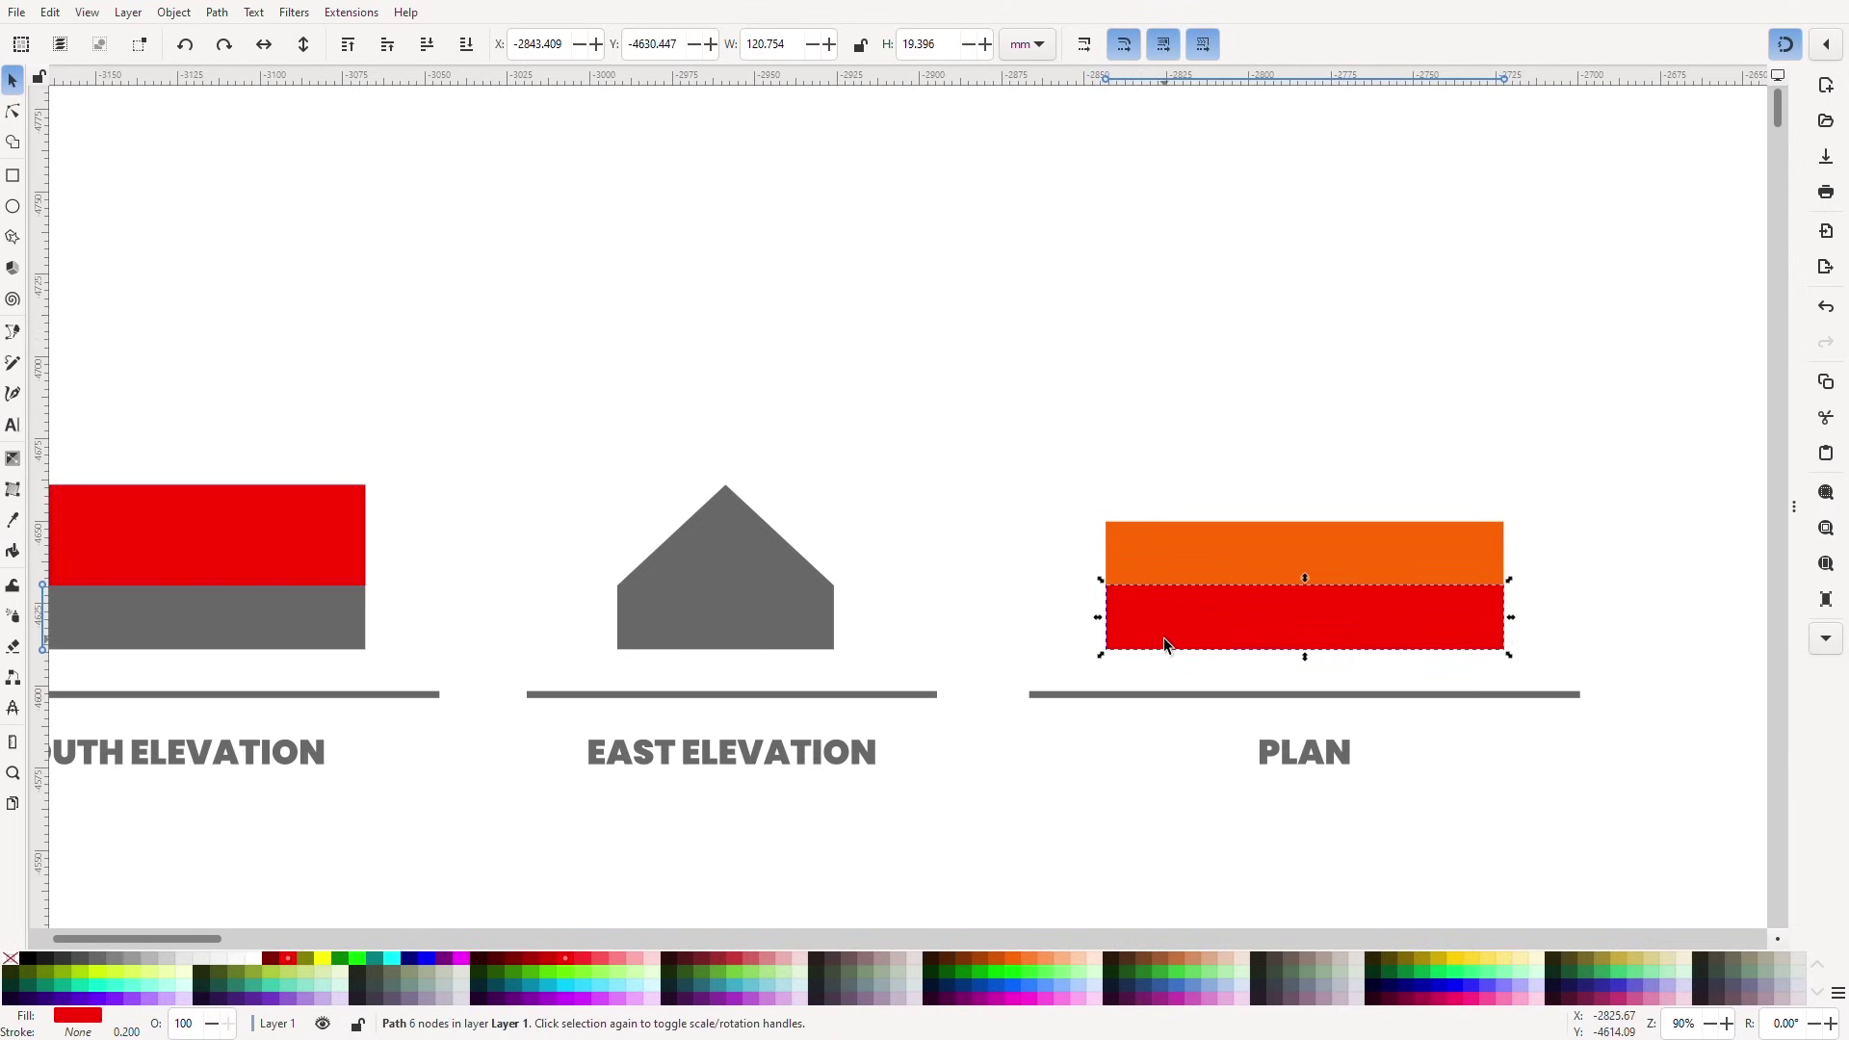
pyautogui.moveTo(1157, 632); pyautogui.dragTo(872, 577)
pyautogui.scroll(2, 871, 578)
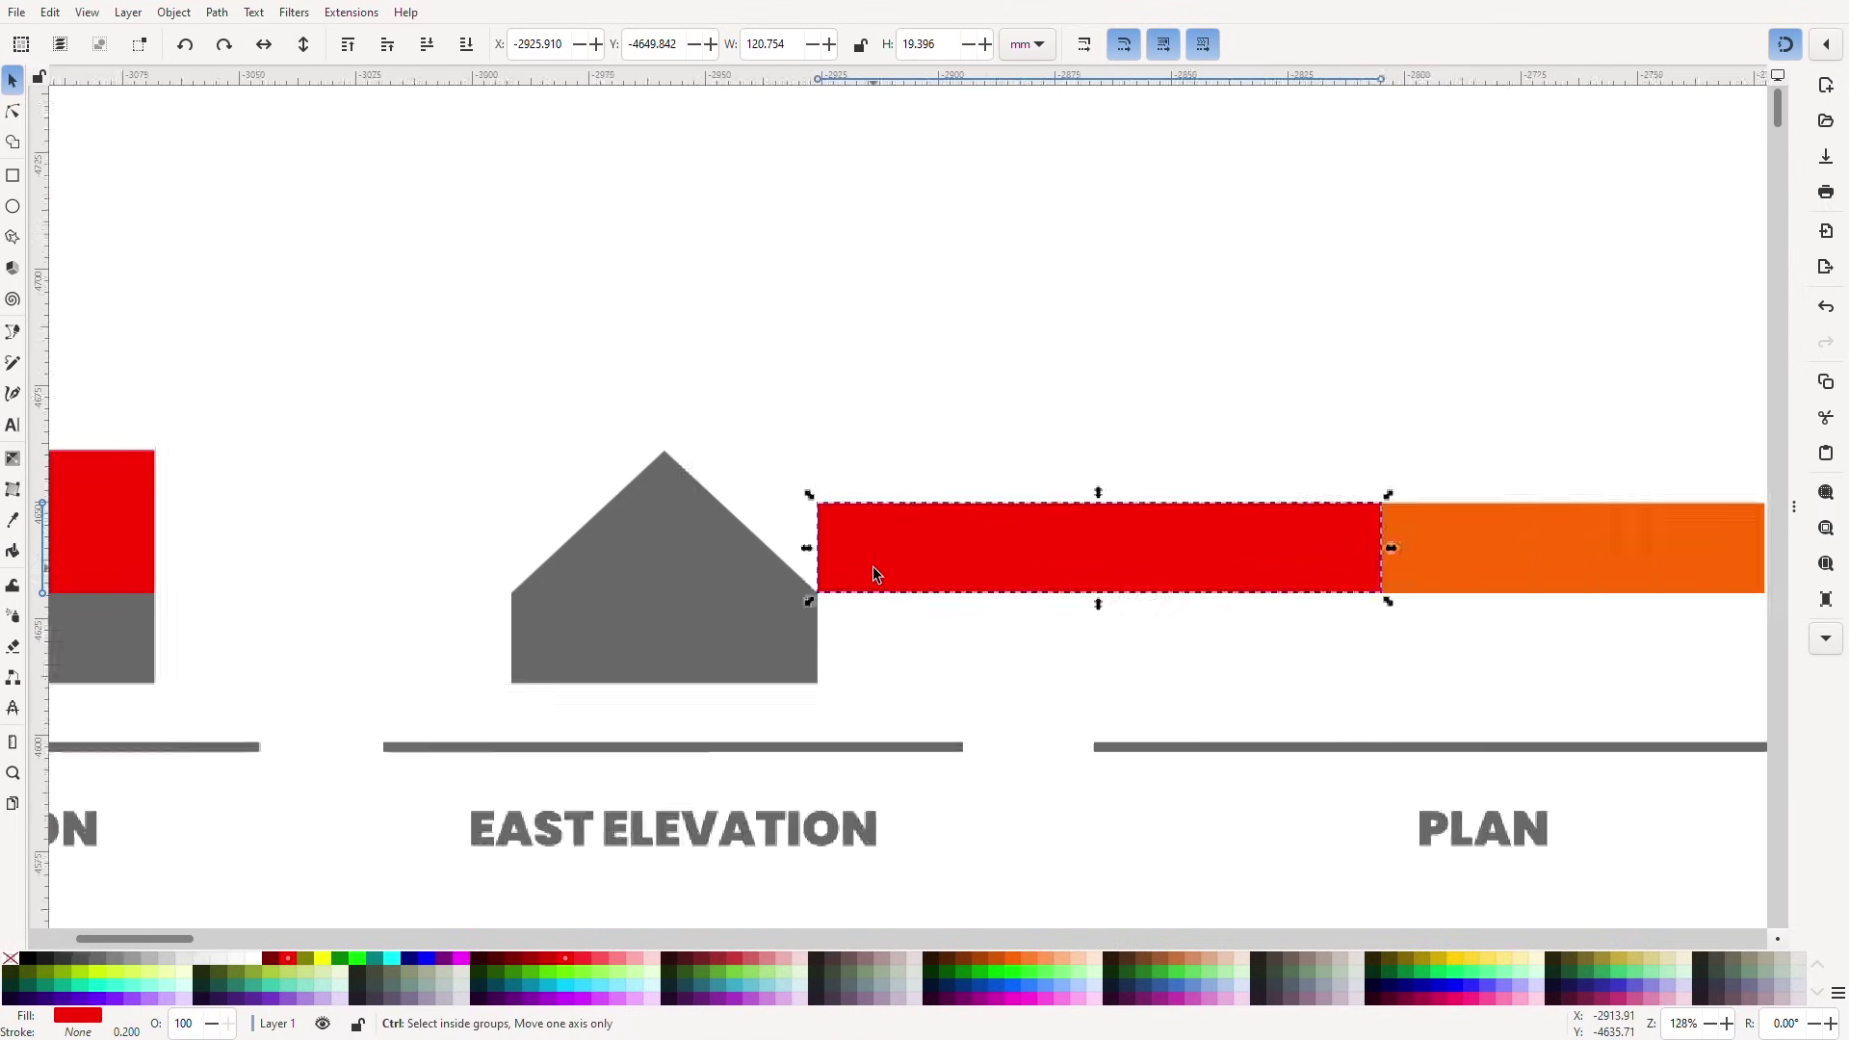
pyautogui.moveTo(1191, 547); pyautogui.dragTo(795, 611)
pyautogui.scroll(3, 792, 482)
pyautogui.moveTo(783, 448); pyautogui.dragTo(613, 694)
pyautogui.scroll(-4, 621, 698)
pyautogui.hotkey('ctrl', 'z')
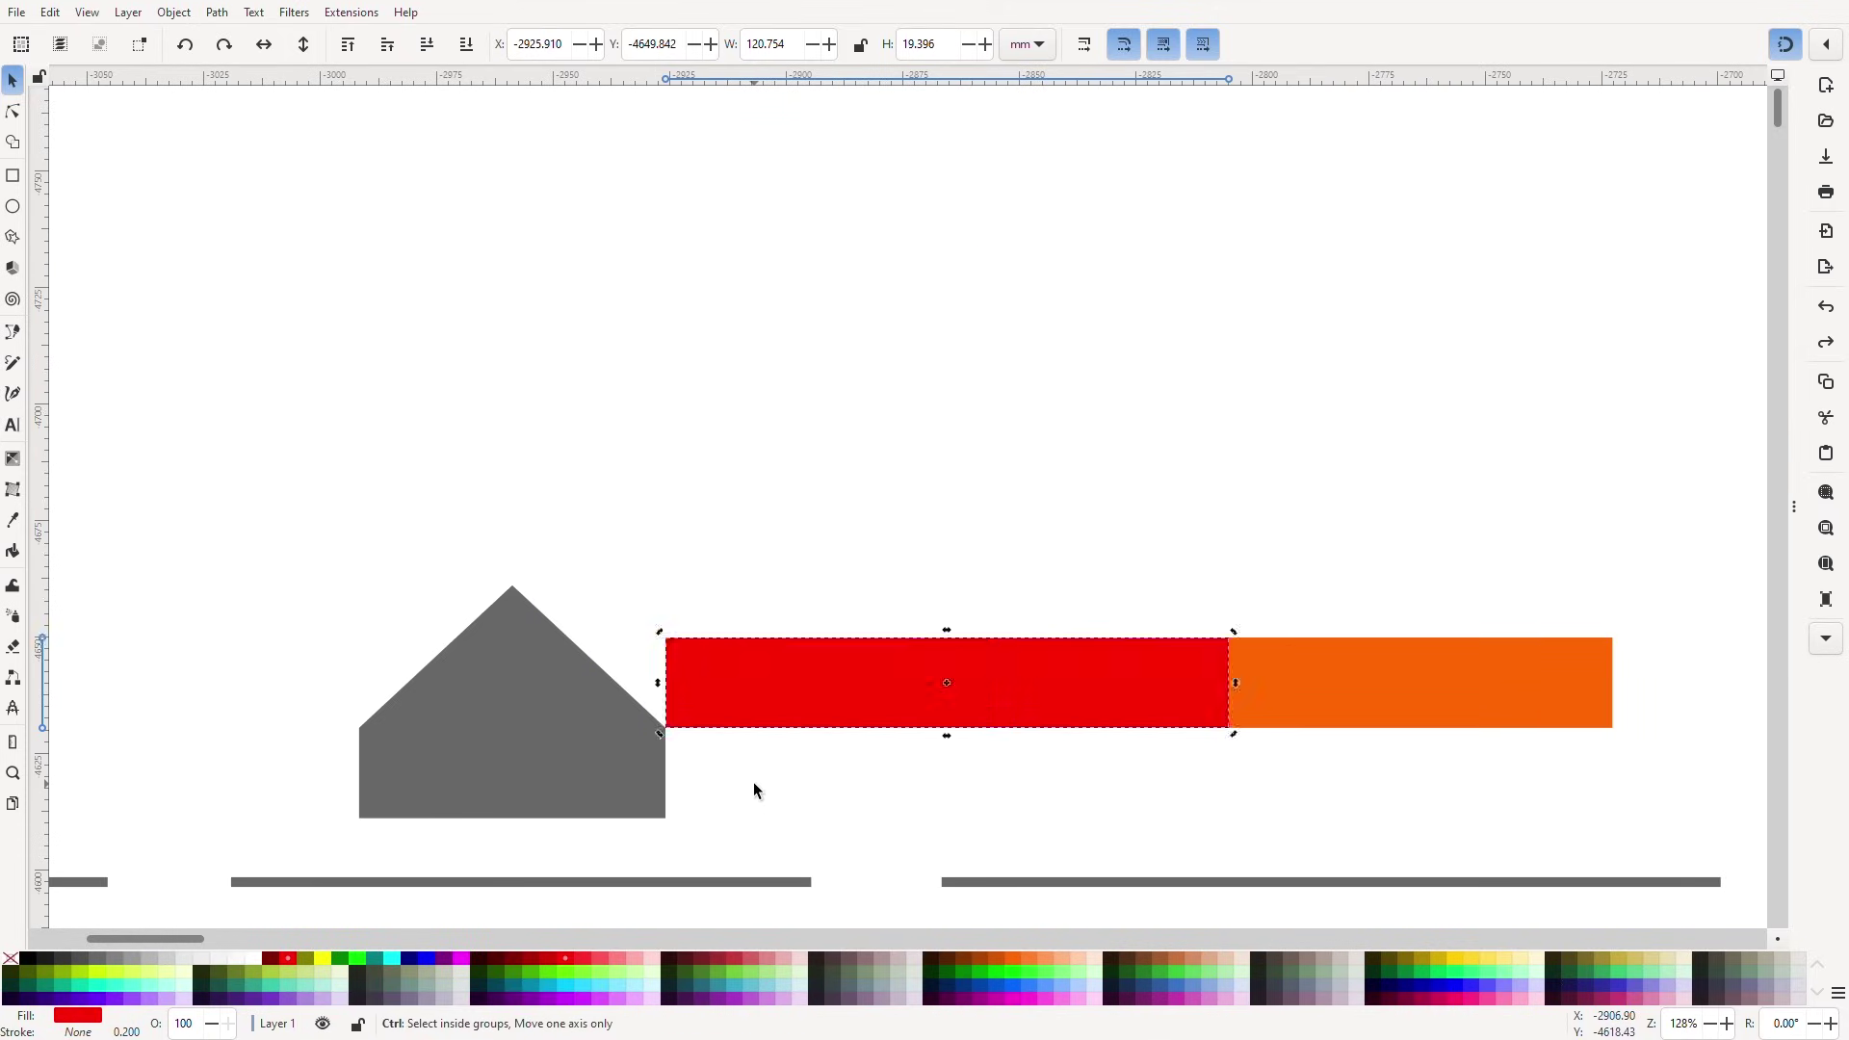
pyautogui.hotkey('ctrl', 'z')
# Try aligning the south elevation's red roof face along the right slope of the east elevation gable, and undo the changes.
pyautogui.scroll(-1, 551, 639)
pyautogui.click(85, 627)
pyautogui.moveTo(85, 628); pyautogui.dragTo(966, 623)
pyautogui.scroll(3, 977, 624)
pyautogui.moveTo(1415, 522); pyautogui.dragTo(853, 665)
pyautogui.moveTo(844, 377); pyautogui.dragTo(645, 462)
pyautogui.scroll(-3, 880, 760)
pyautogui.hotkey('ctrl', 'z')
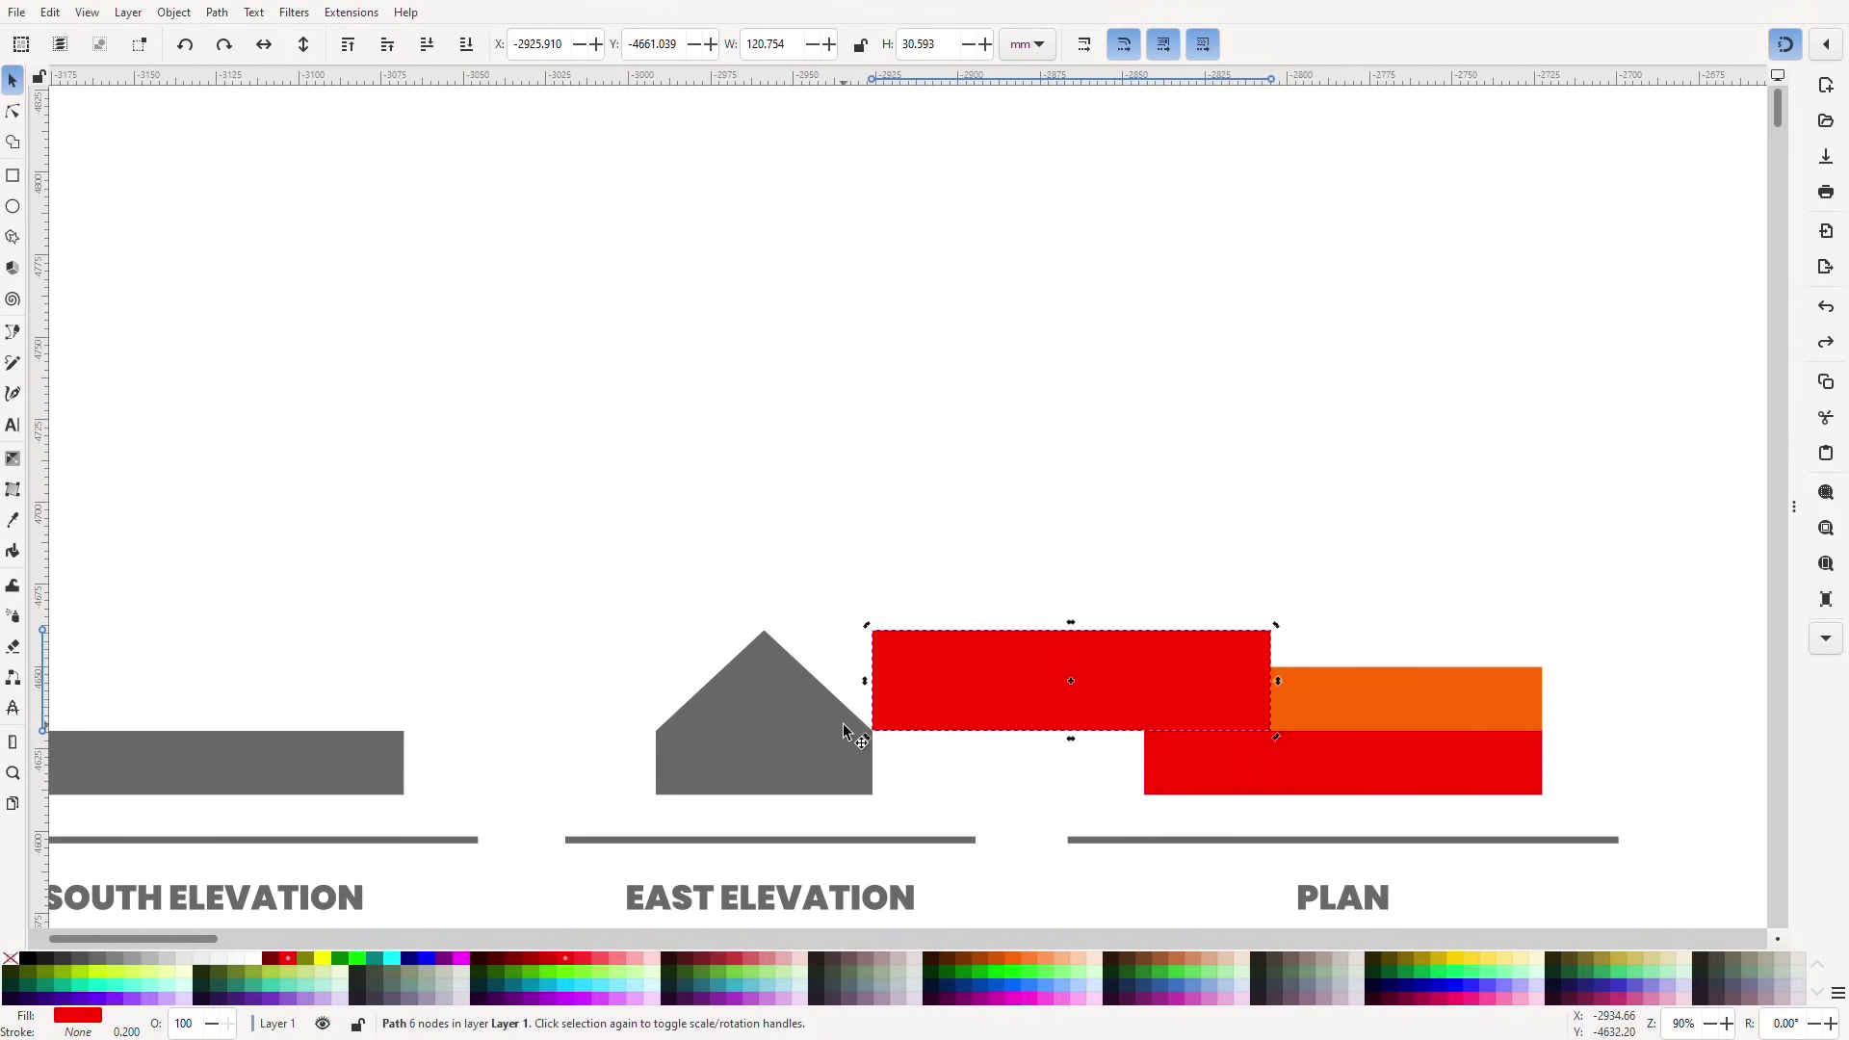
pyautogui.hotkey('ctrl', 'z')
# Place a copy of the south elevation's red roof face above and between the east elevation and the plan.
pyautogui.moveTo(275, 698); pyautogui.dragTo(1183, 542)
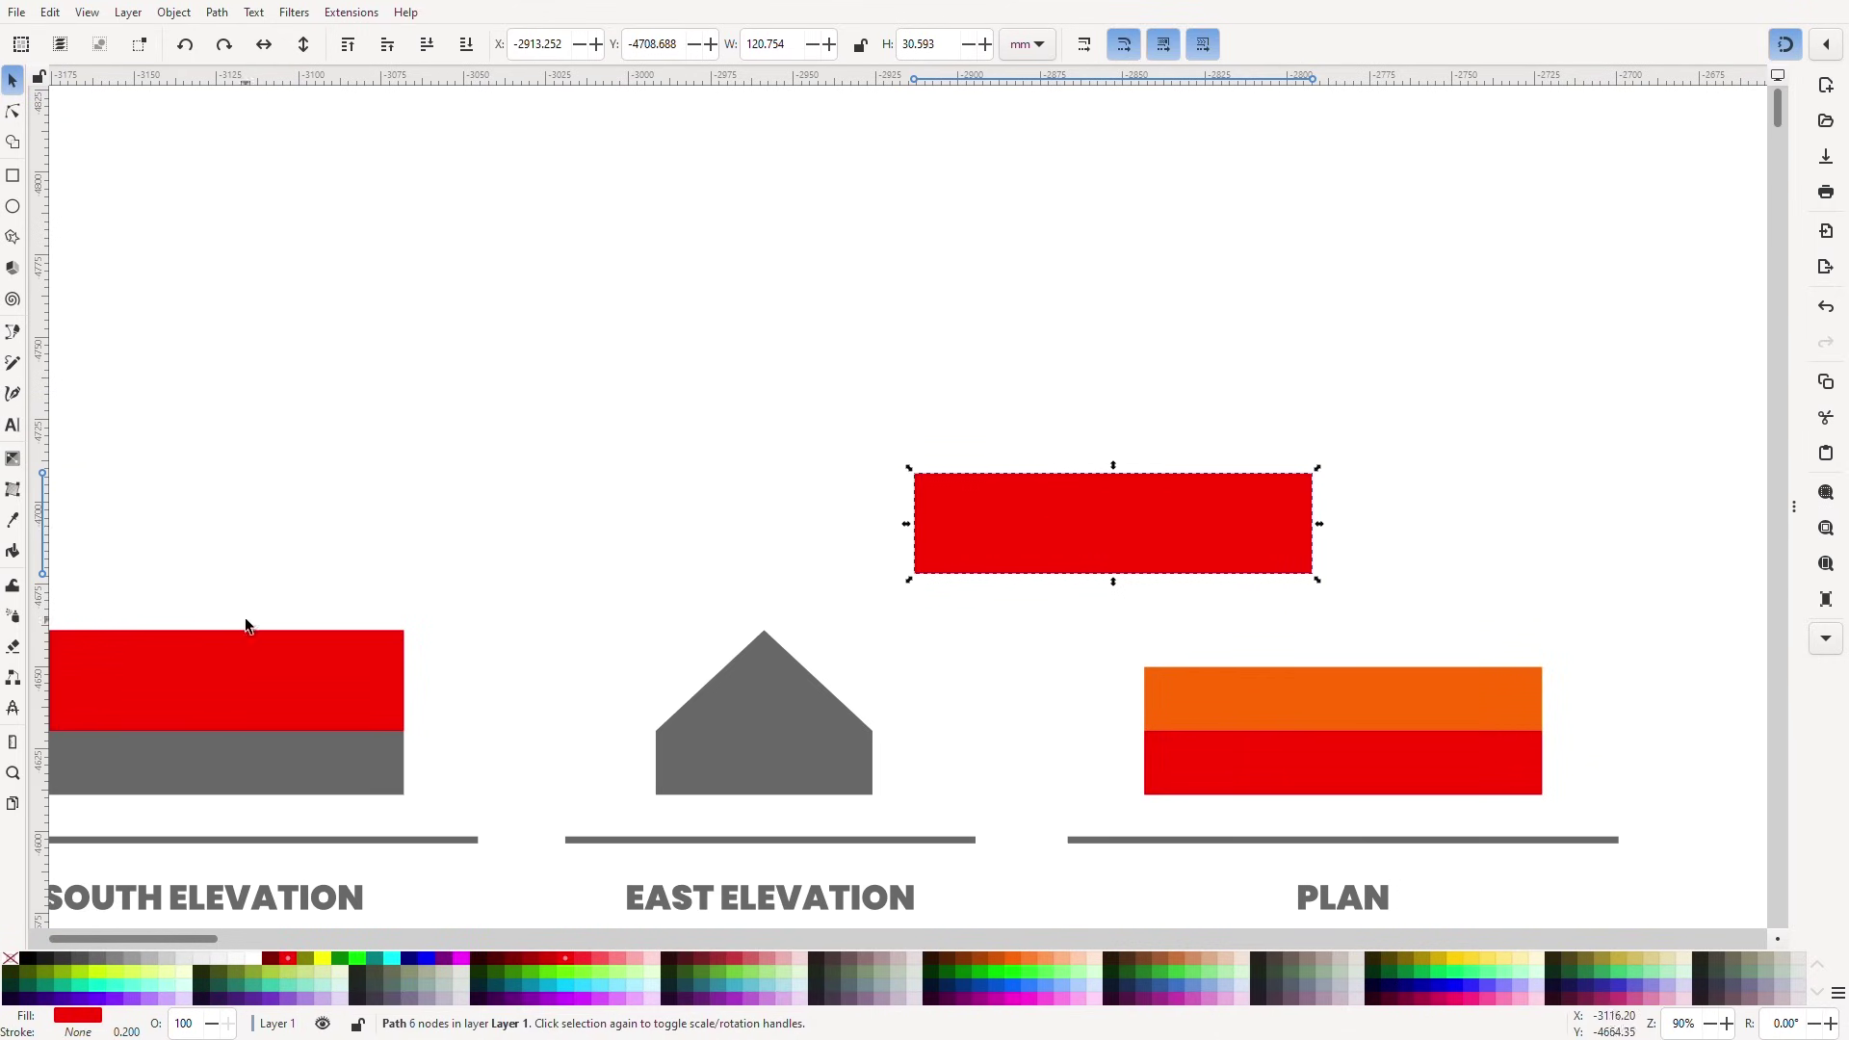
# Measure the right roof slope of the east elevation gable and add the text label 44.91 beside it.
pyautogui.click(12, 743)
pyautogui.moveTo(763, 632); pyautogui.dragTo(871, 728)
pyautogui.scroll(2, 891, 729)
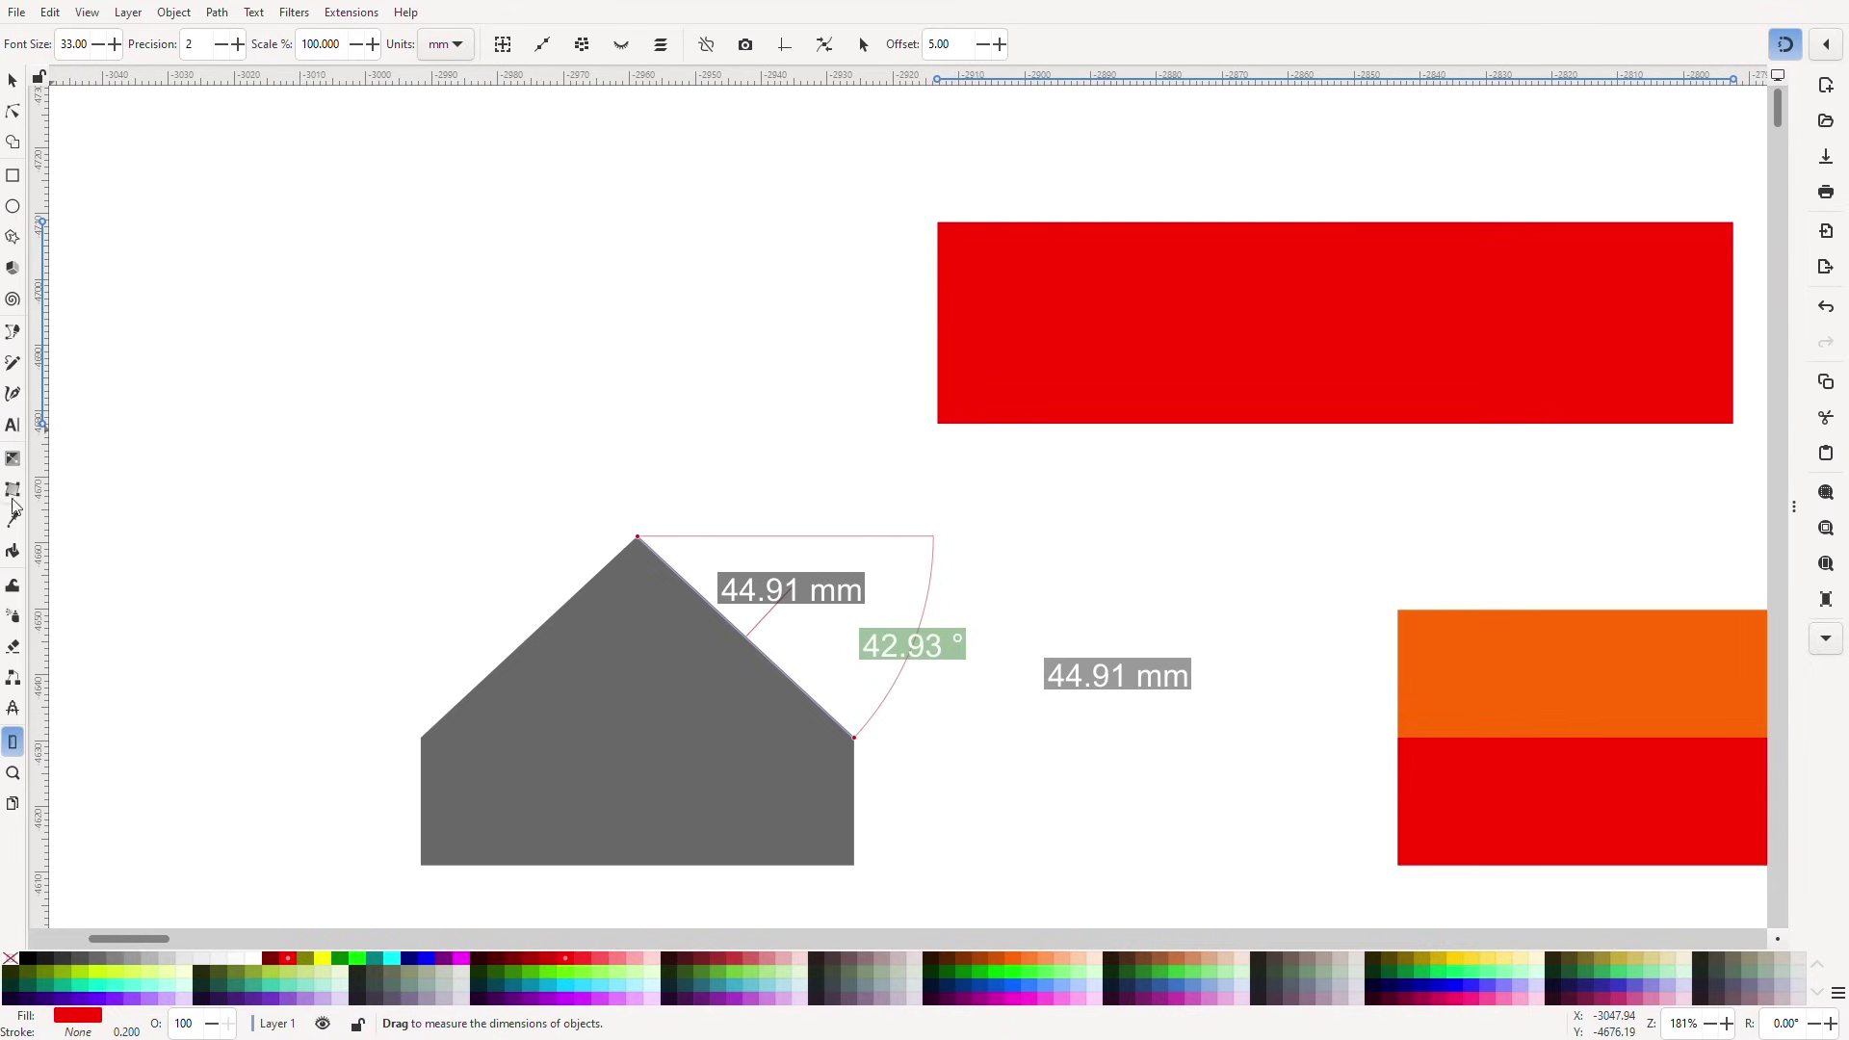
pyautogui.press('t')
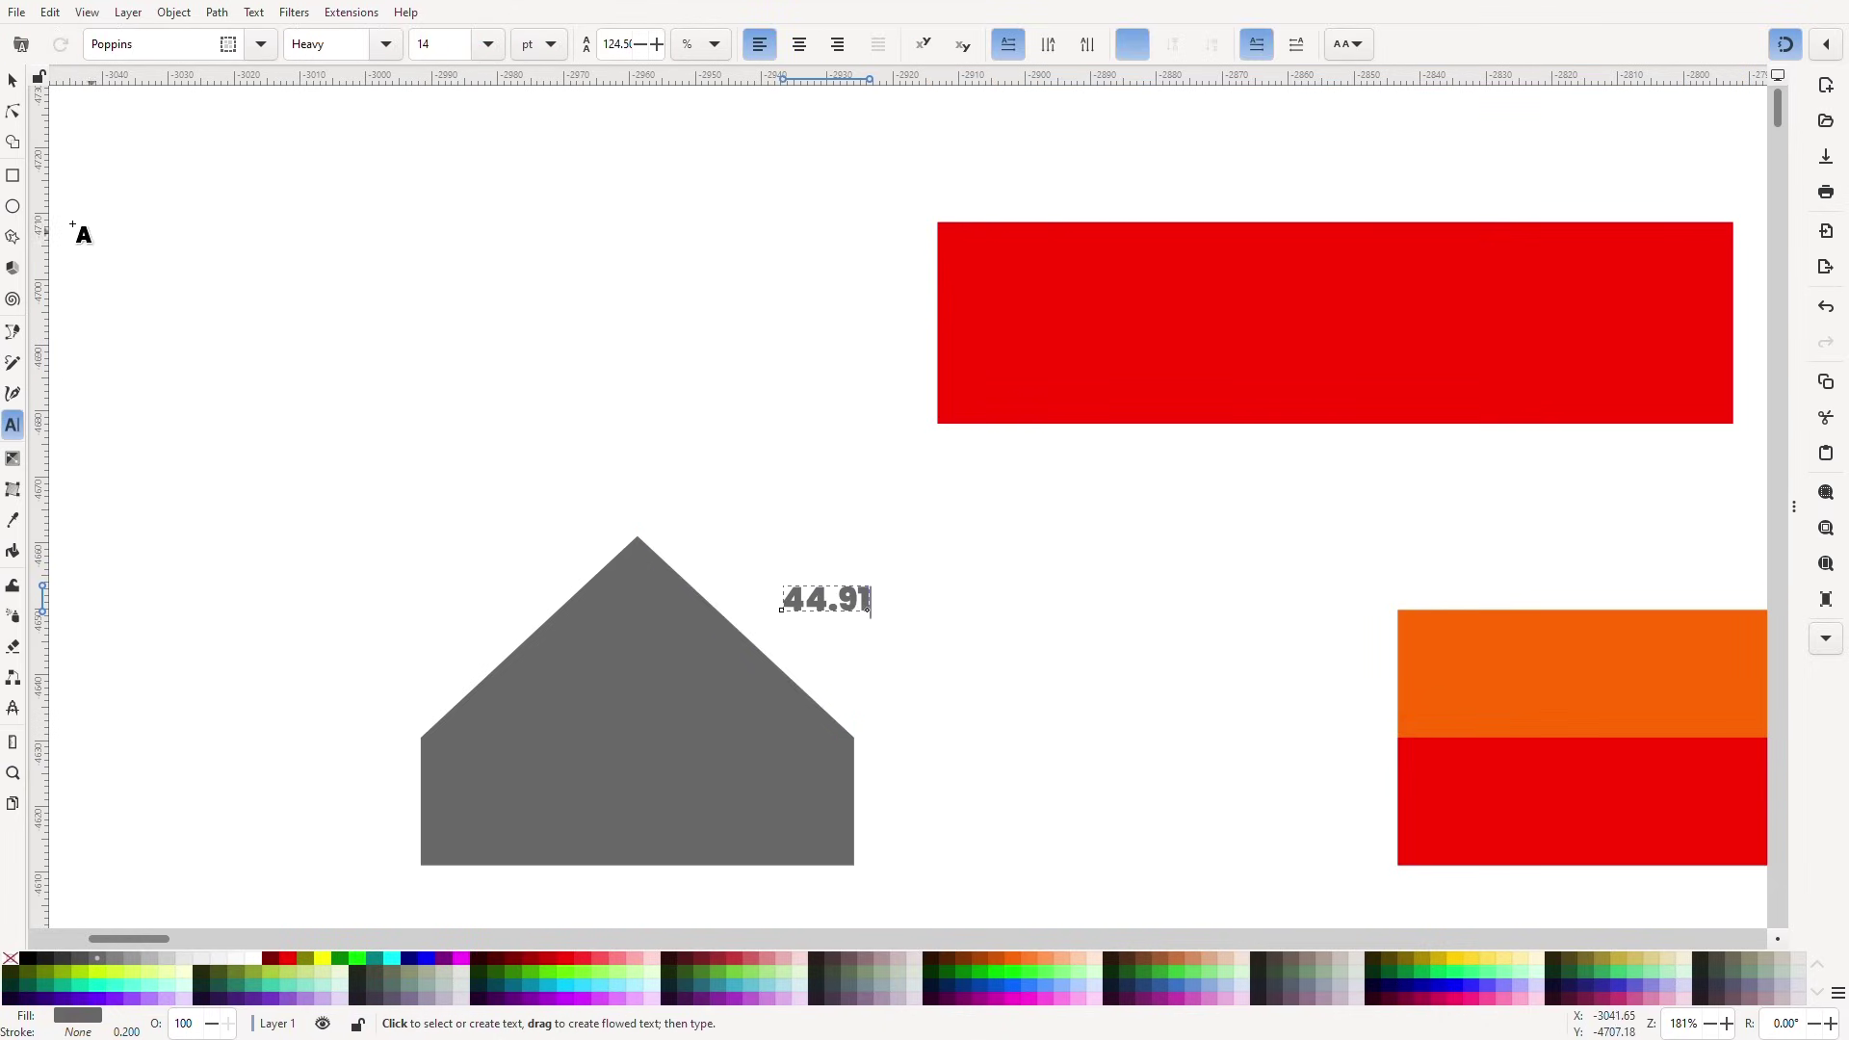
pyautogui.click(16, 77)
# Move the red roof copy closer to the gable and set its height to 44.91 mm.
pyautogui.click(14, 744)
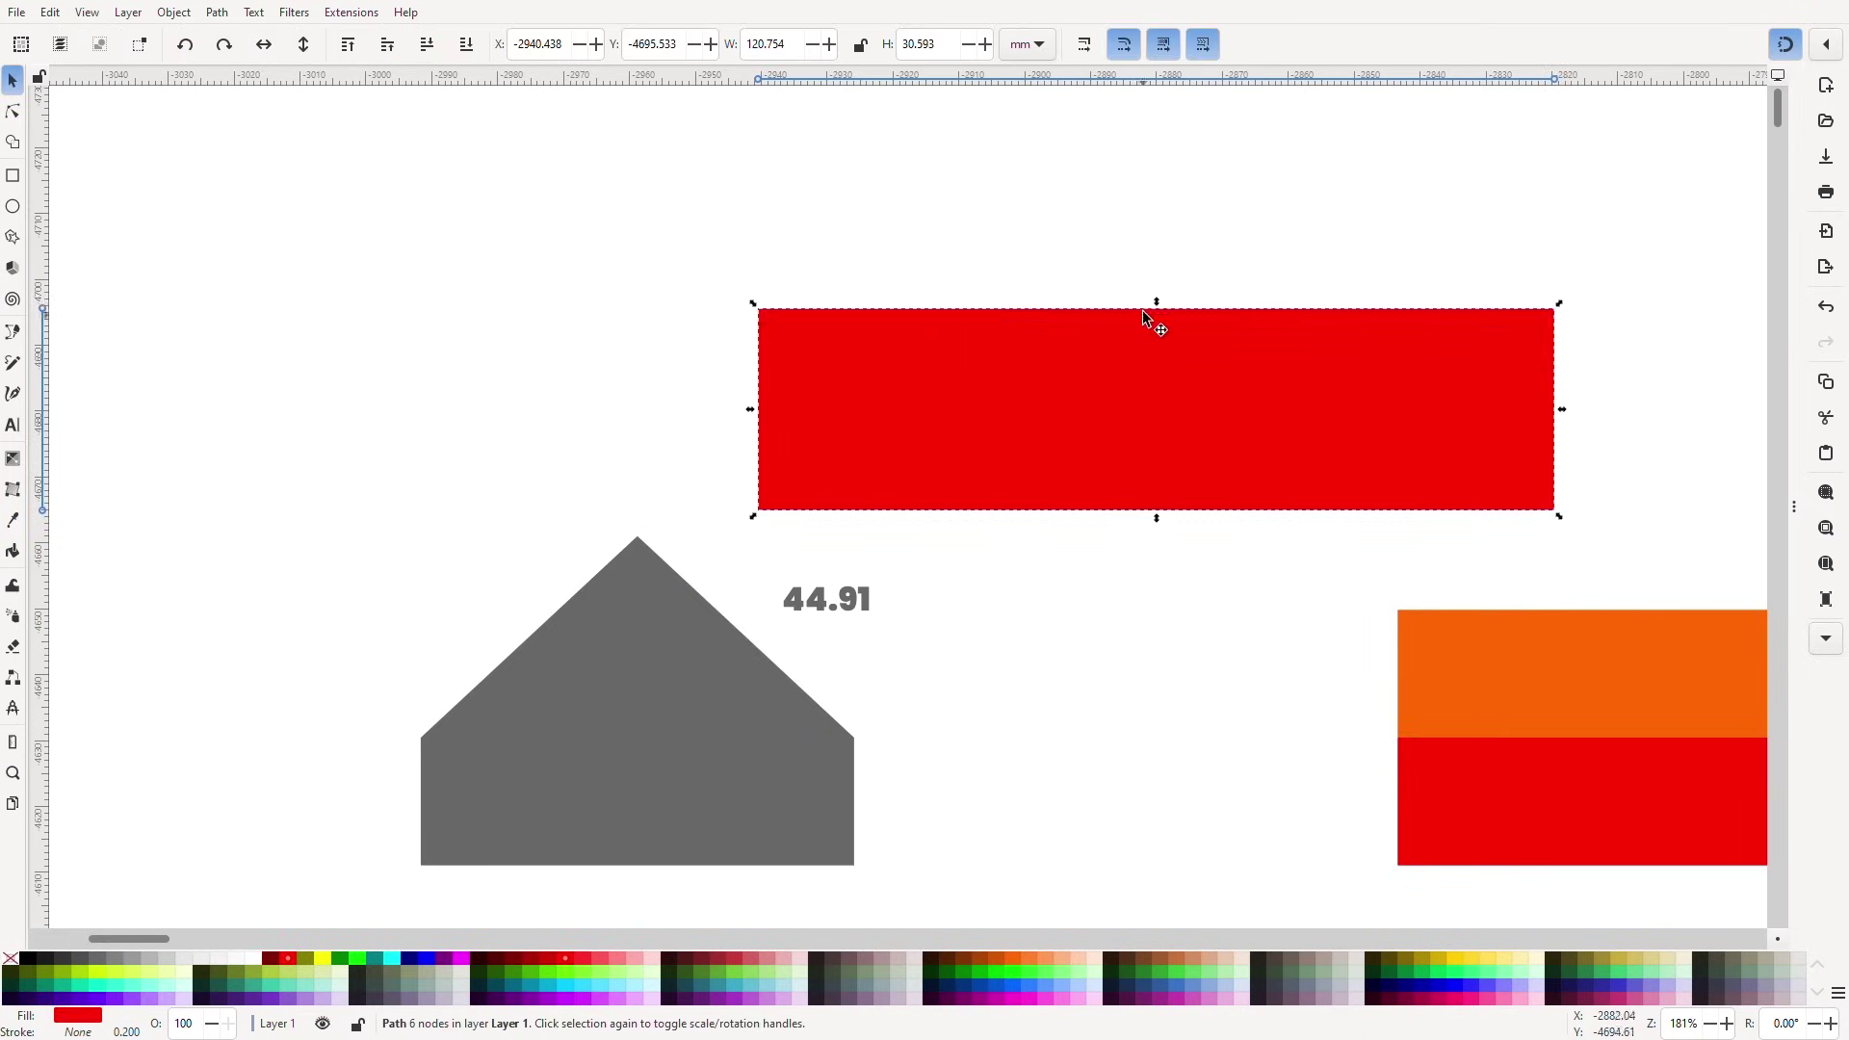
pyautogui.moveTo(1151, 315)
pyautogui.mouseDown()
pyautogui.moveTo(1151, 186)
pyautogui.moveTo(1158, 239)
pyautogui.moveTo(1126, 199)
pyautogui.moveTo(1134, 304)
pyautogui.mouseUp()
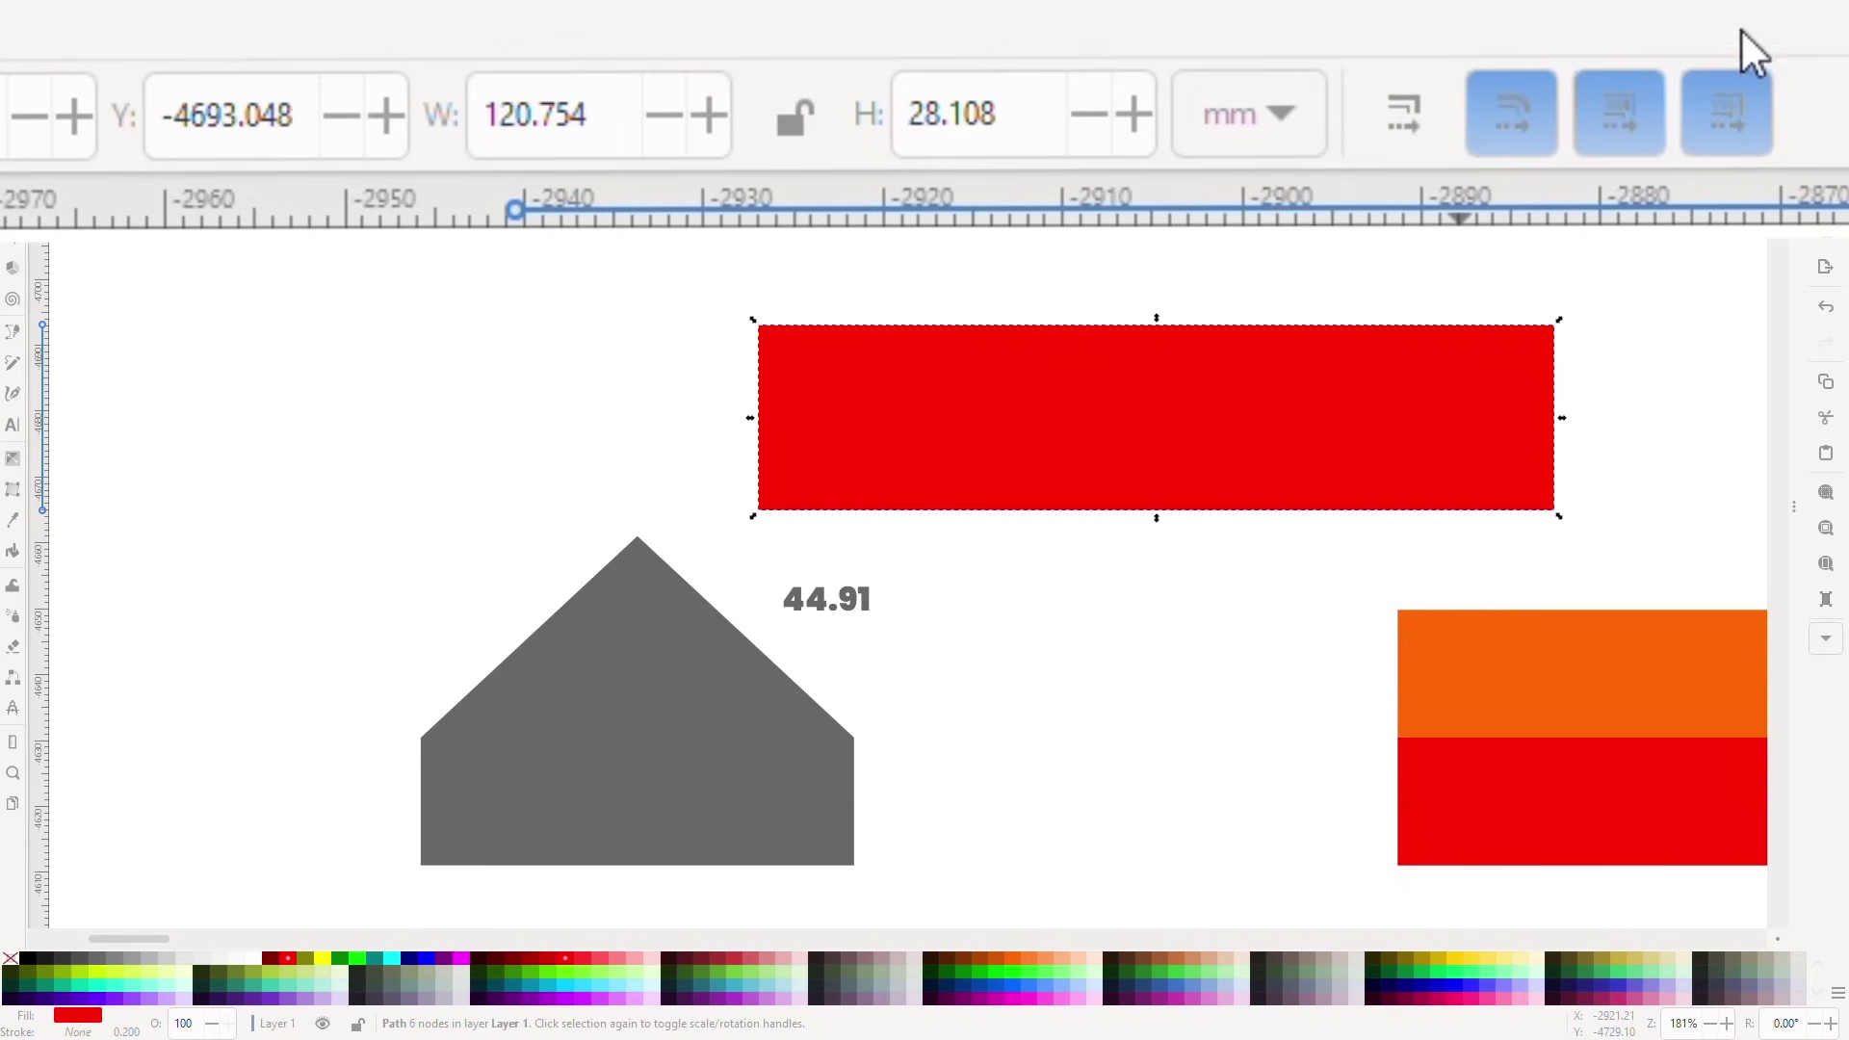
pyautogui.click(499, 116)
pyautogui.press('Tab')
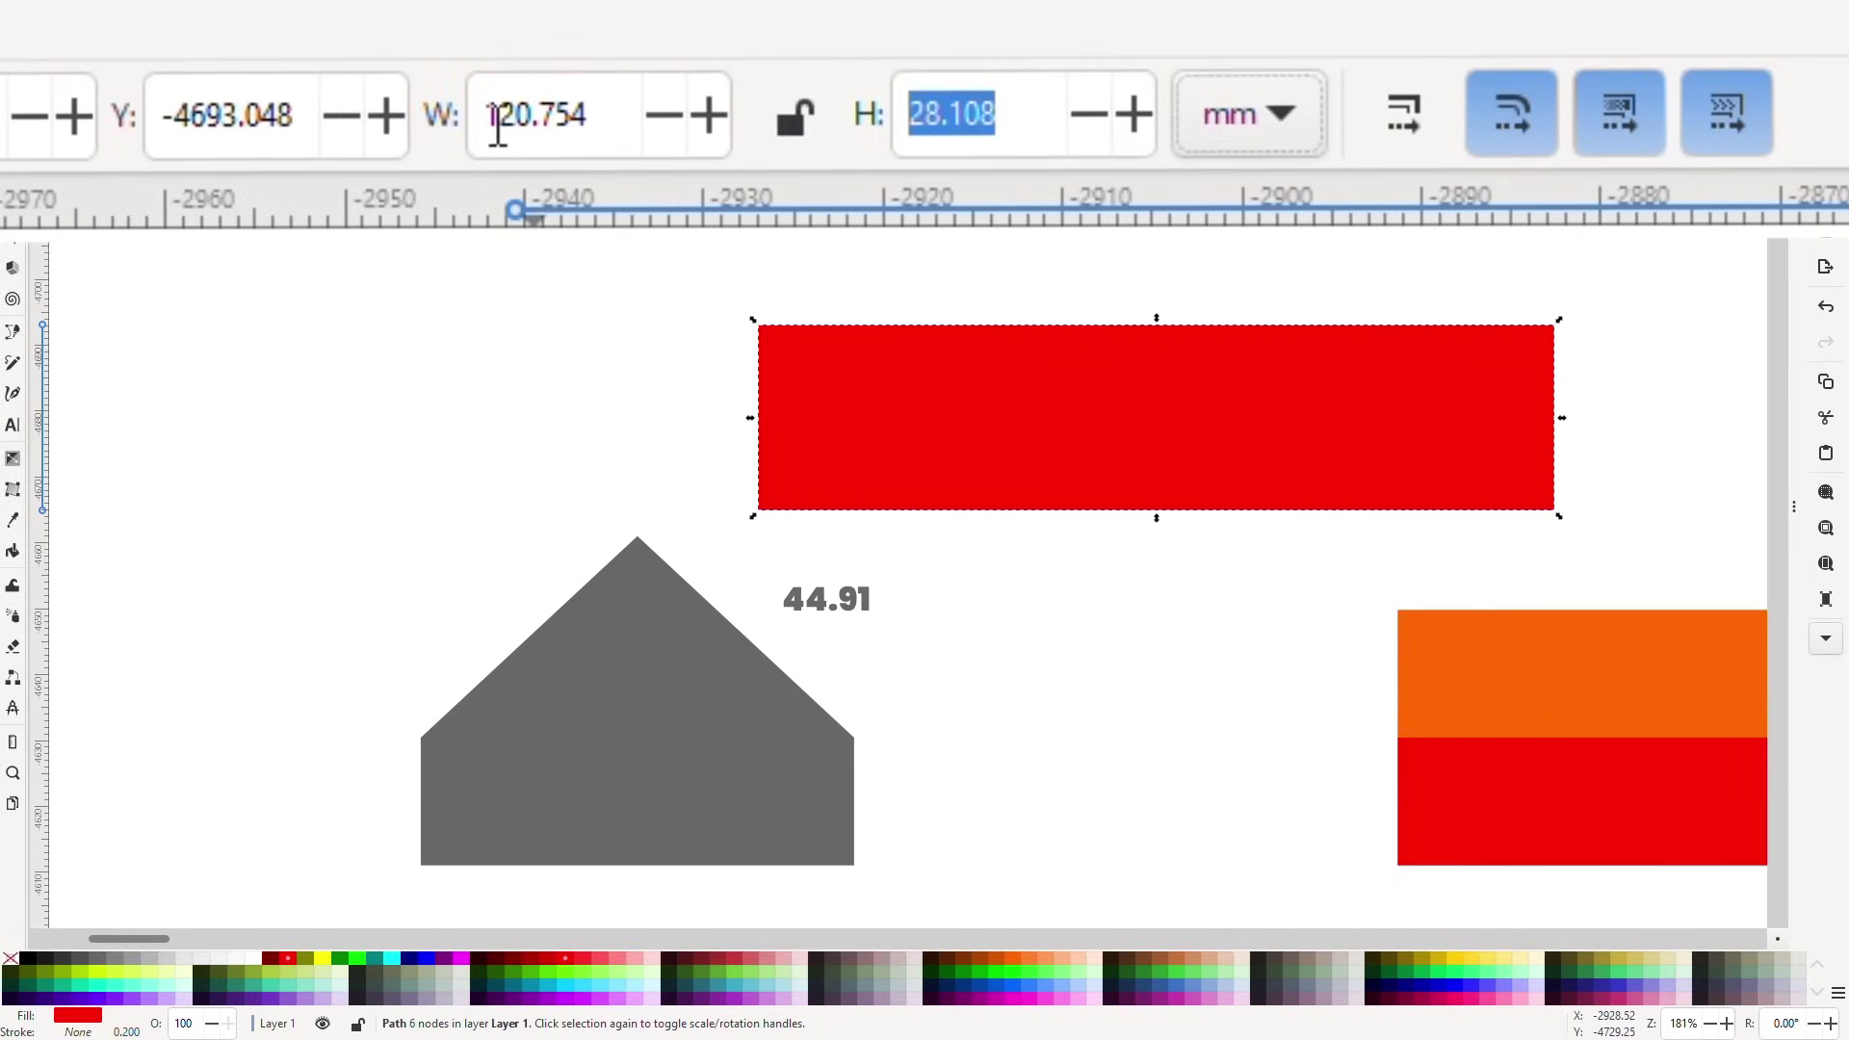
pyautogui.press('BackSpace')
pyautogui.write('44.91')
pyautogui.press('Return')
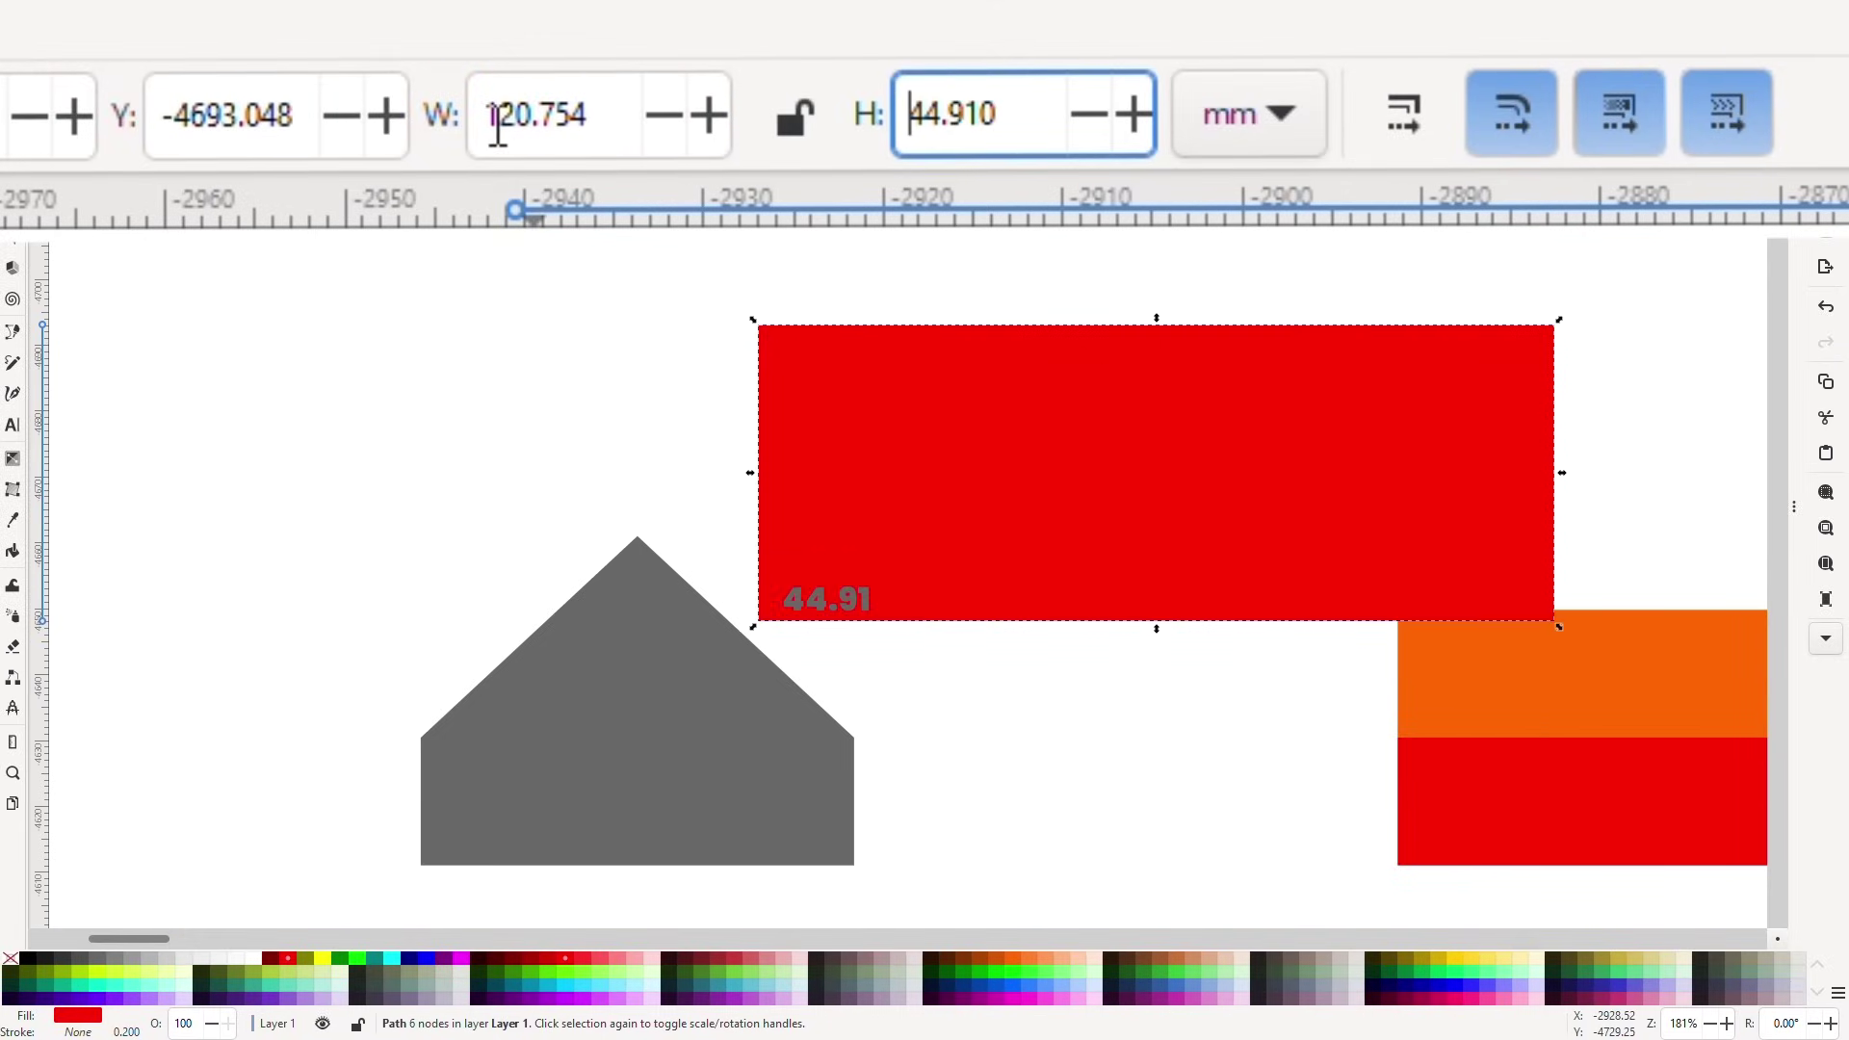
pyautogui.click(967, 876)
# Snap the red copy's corner to the gable's right eave and rotate it to lie along the roof slope.
pyautogui.moveTo(762, 548); pyautogui.dragTo(855, 733)
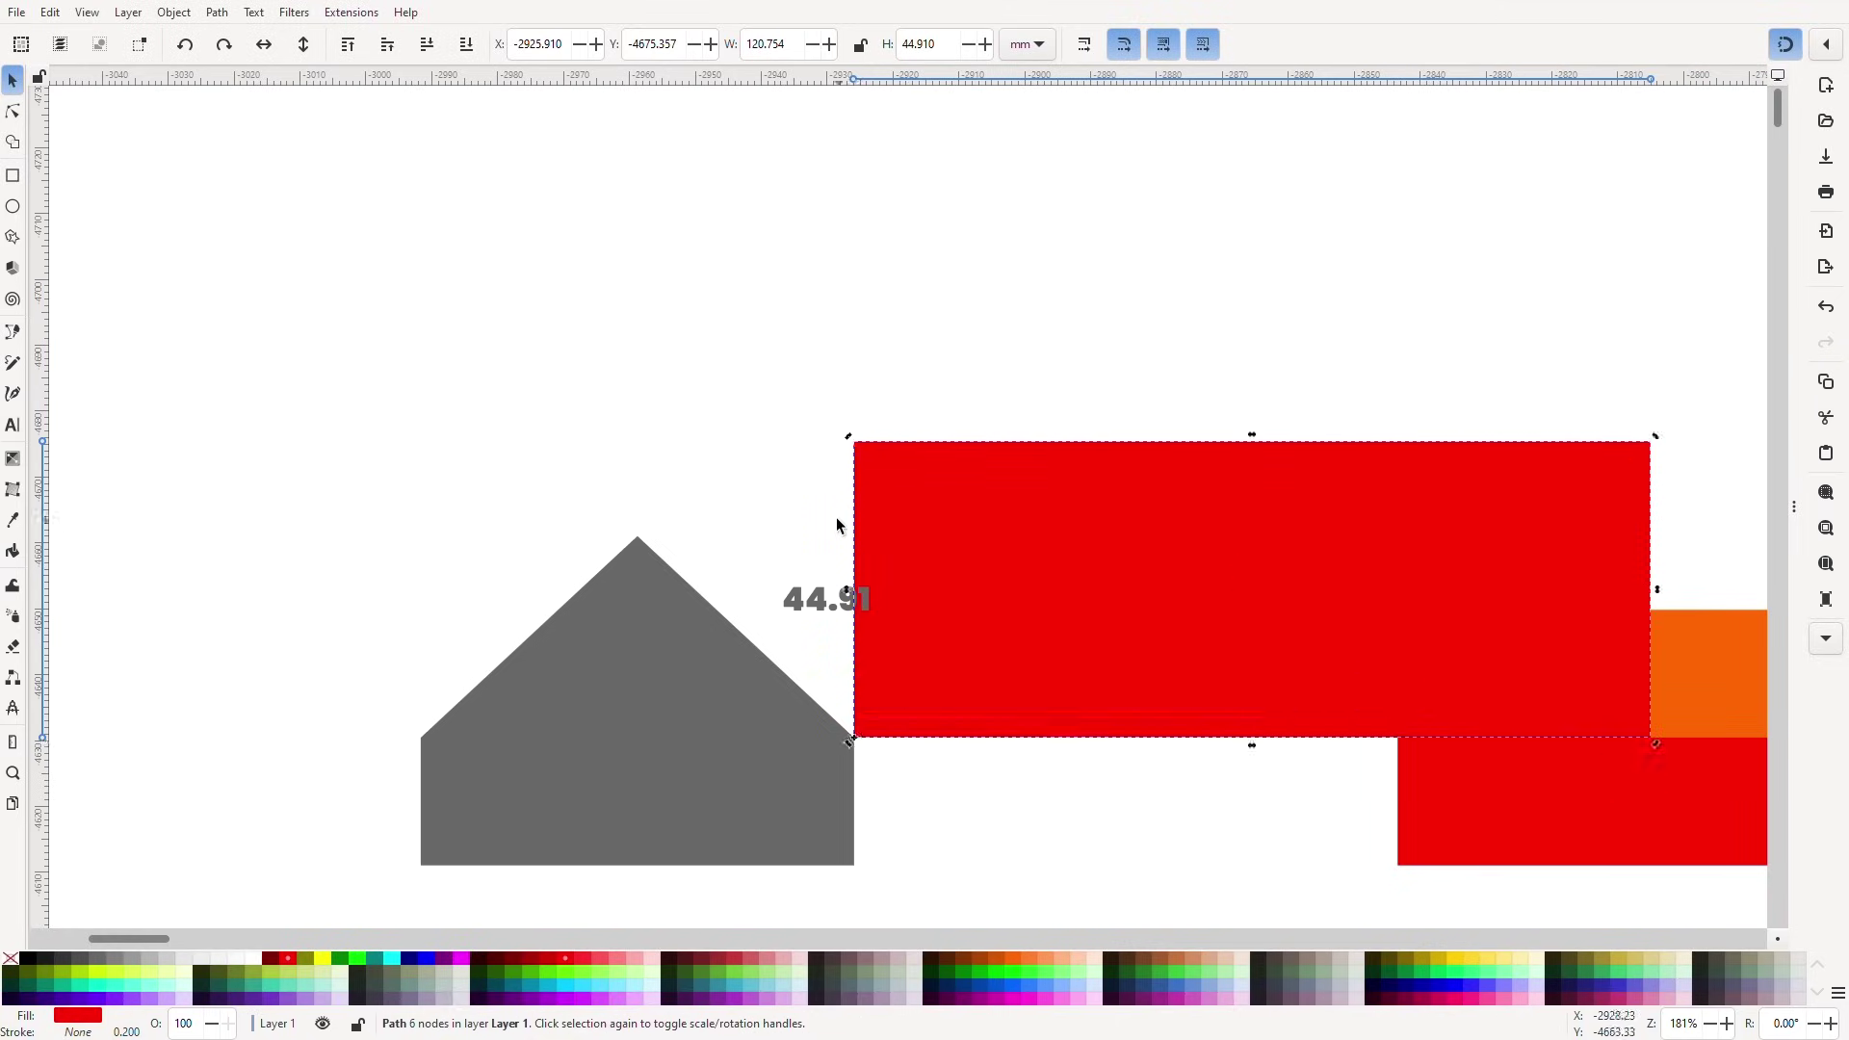
pyautogui.scroll(2, 835, 512)
pyautogui.moveTo(864, 364); pyautogui.dragTo(592, 689)
pyautogui.scroll(-3, 674, 655)
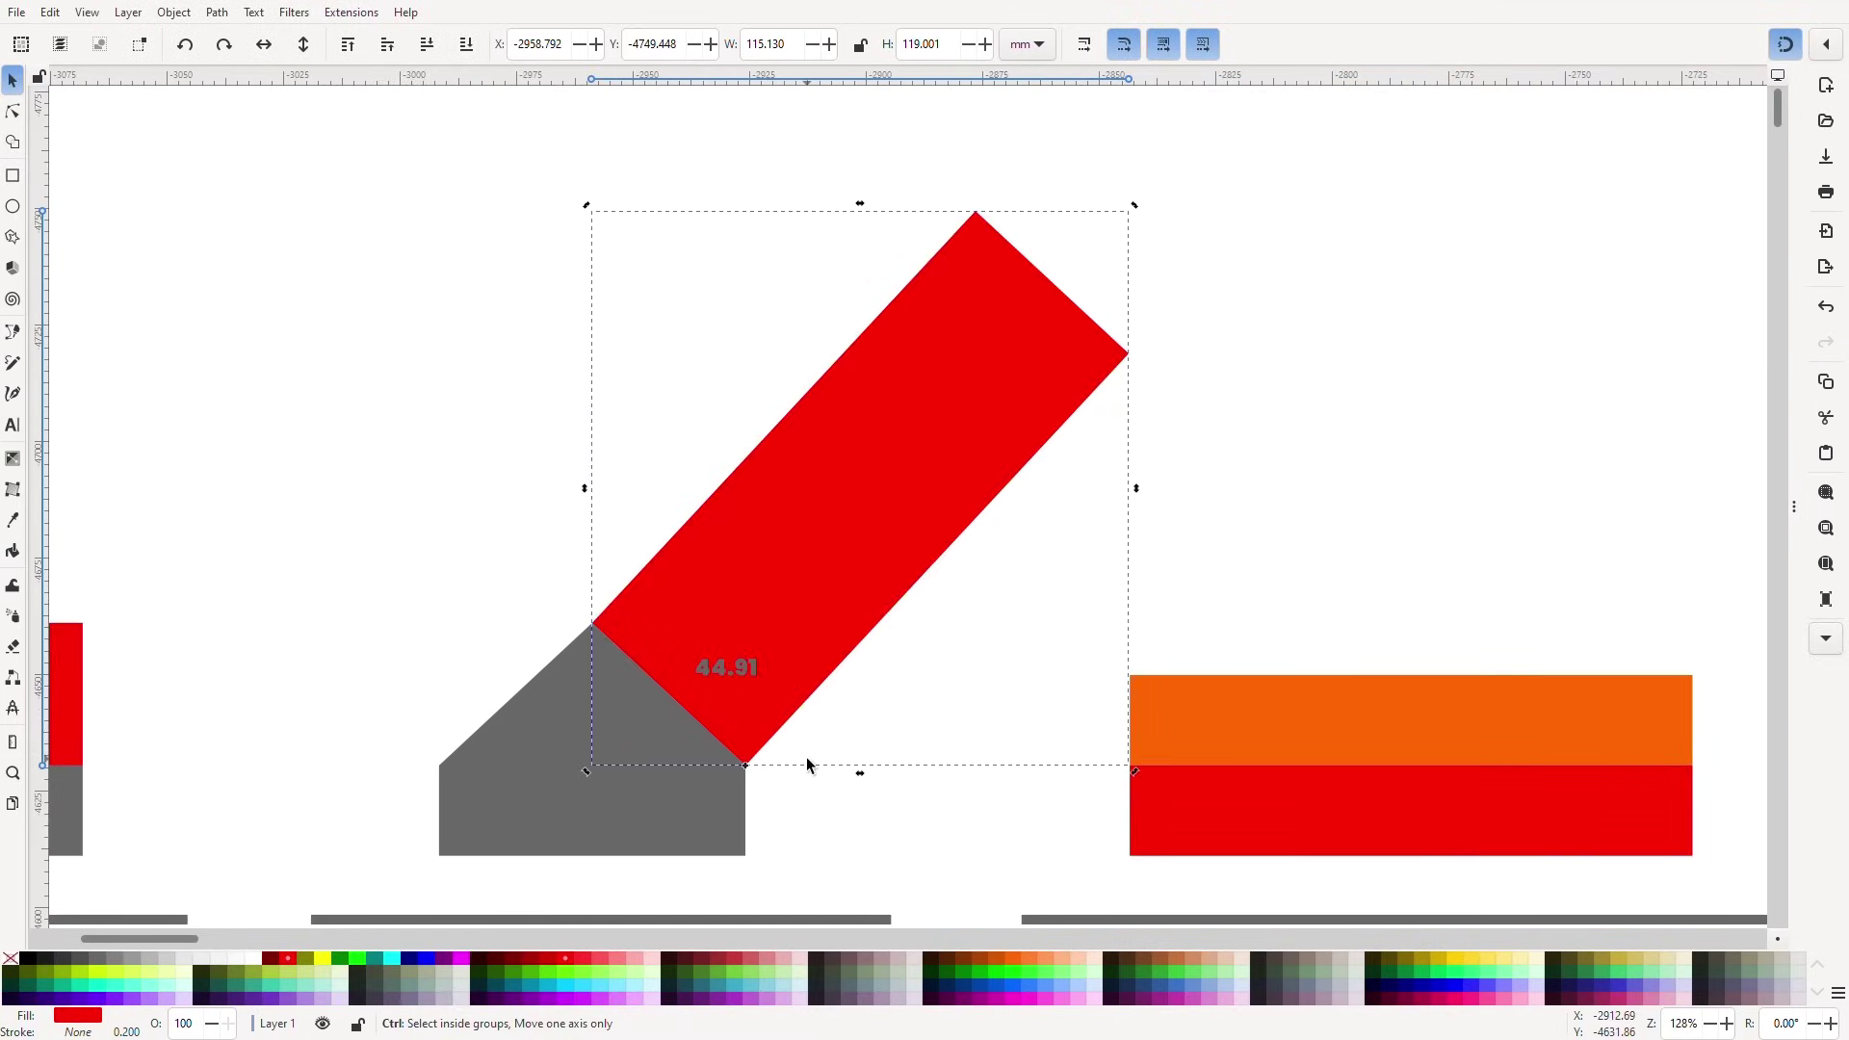
# Undo the red copy's rotation and move it to the empty area above the east elevation.
pyautogui.hotkey('ctrl', 'z')
pyautogui.moveTo(872, 747); pyautogui.dragTo(626, 499)
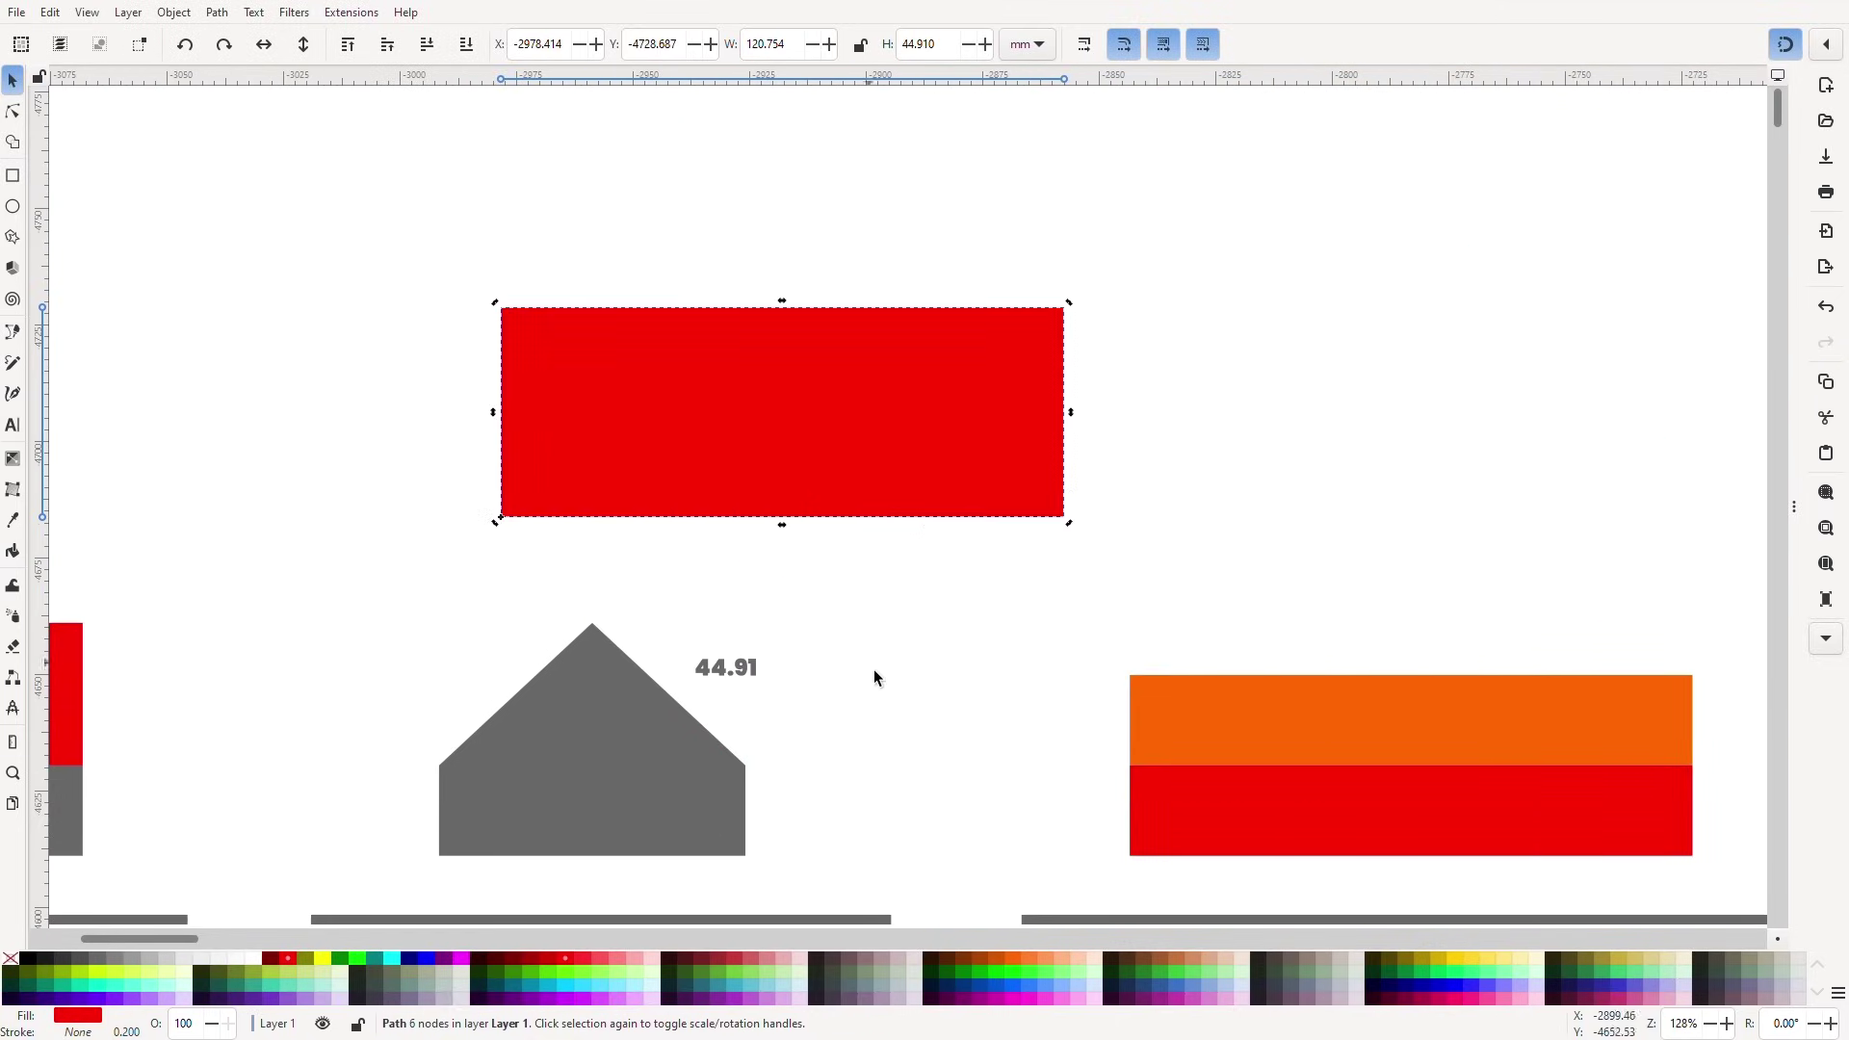
pyautogui.click(878, 679)
# Try stretching the red roof copy upward and undo the resize.
pyautogui.click(788, 471)
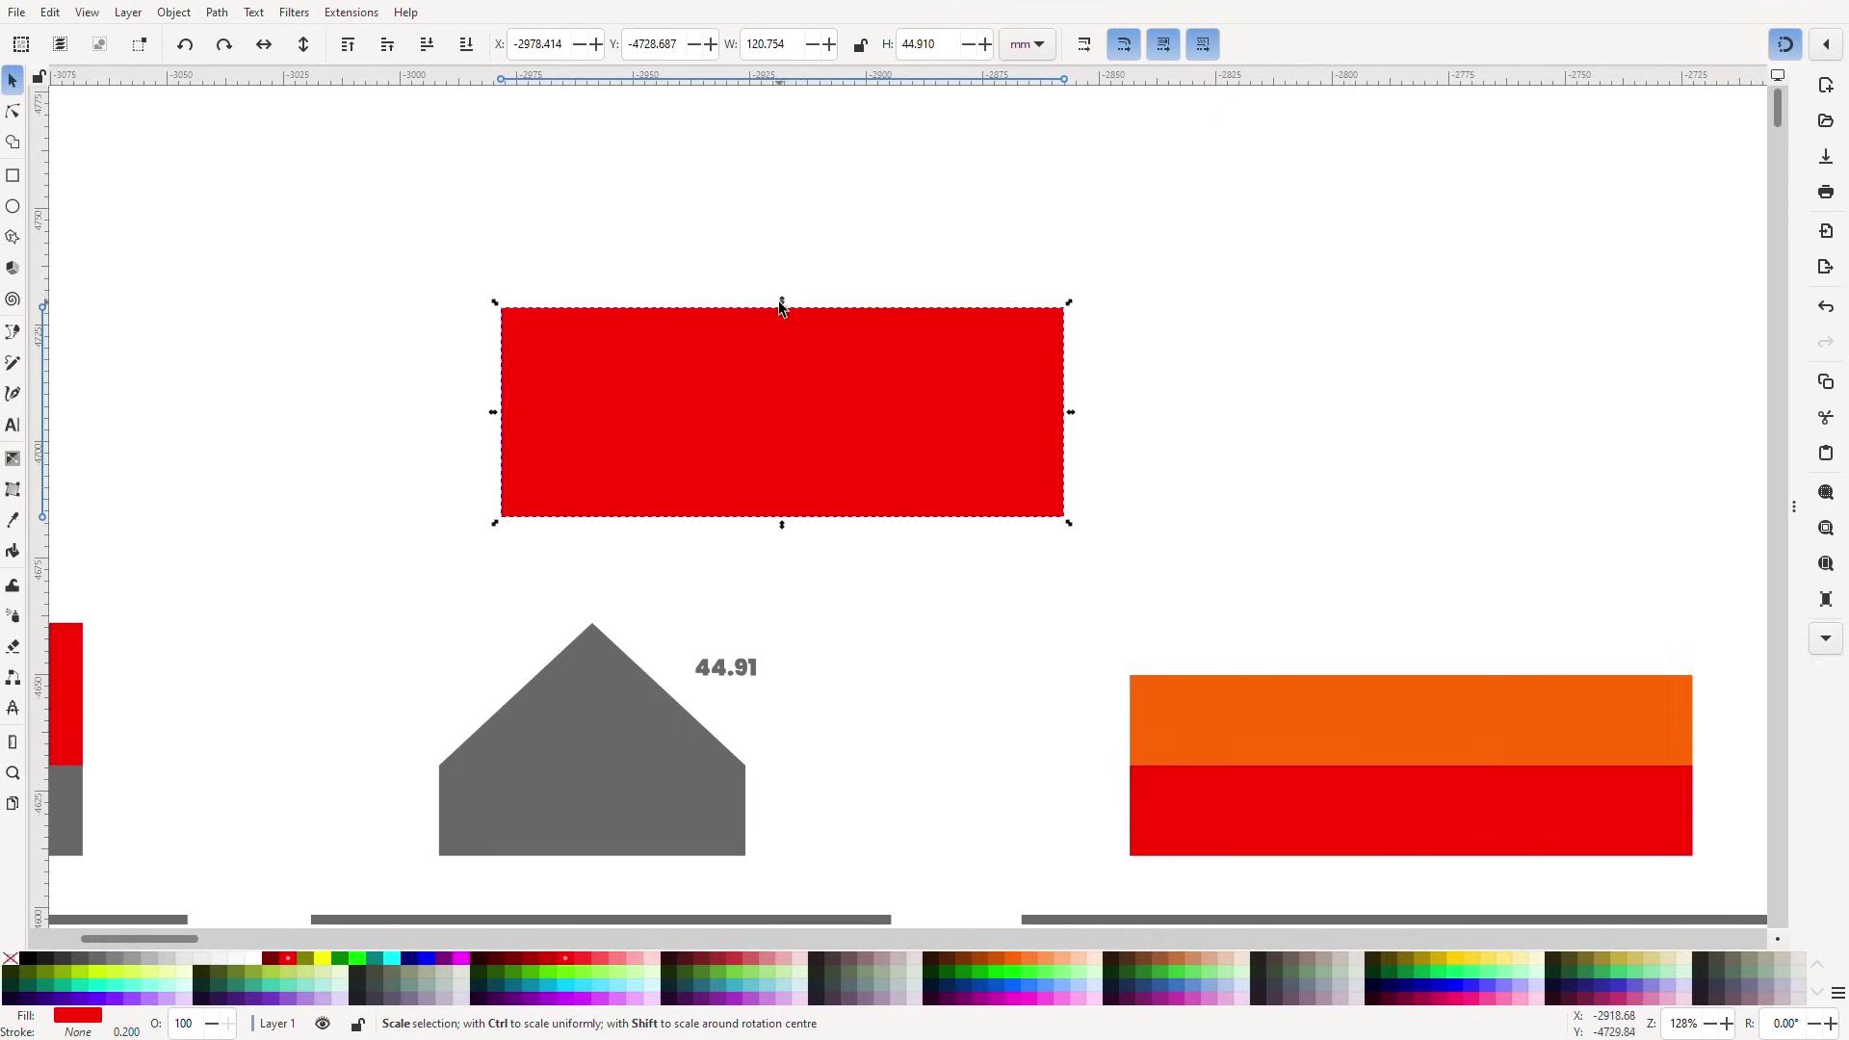
pyautogui.moveTo(782, 303); pyautogui.dragTo(777, 222)
pyautogui.hotkey('ctrl', 'z')
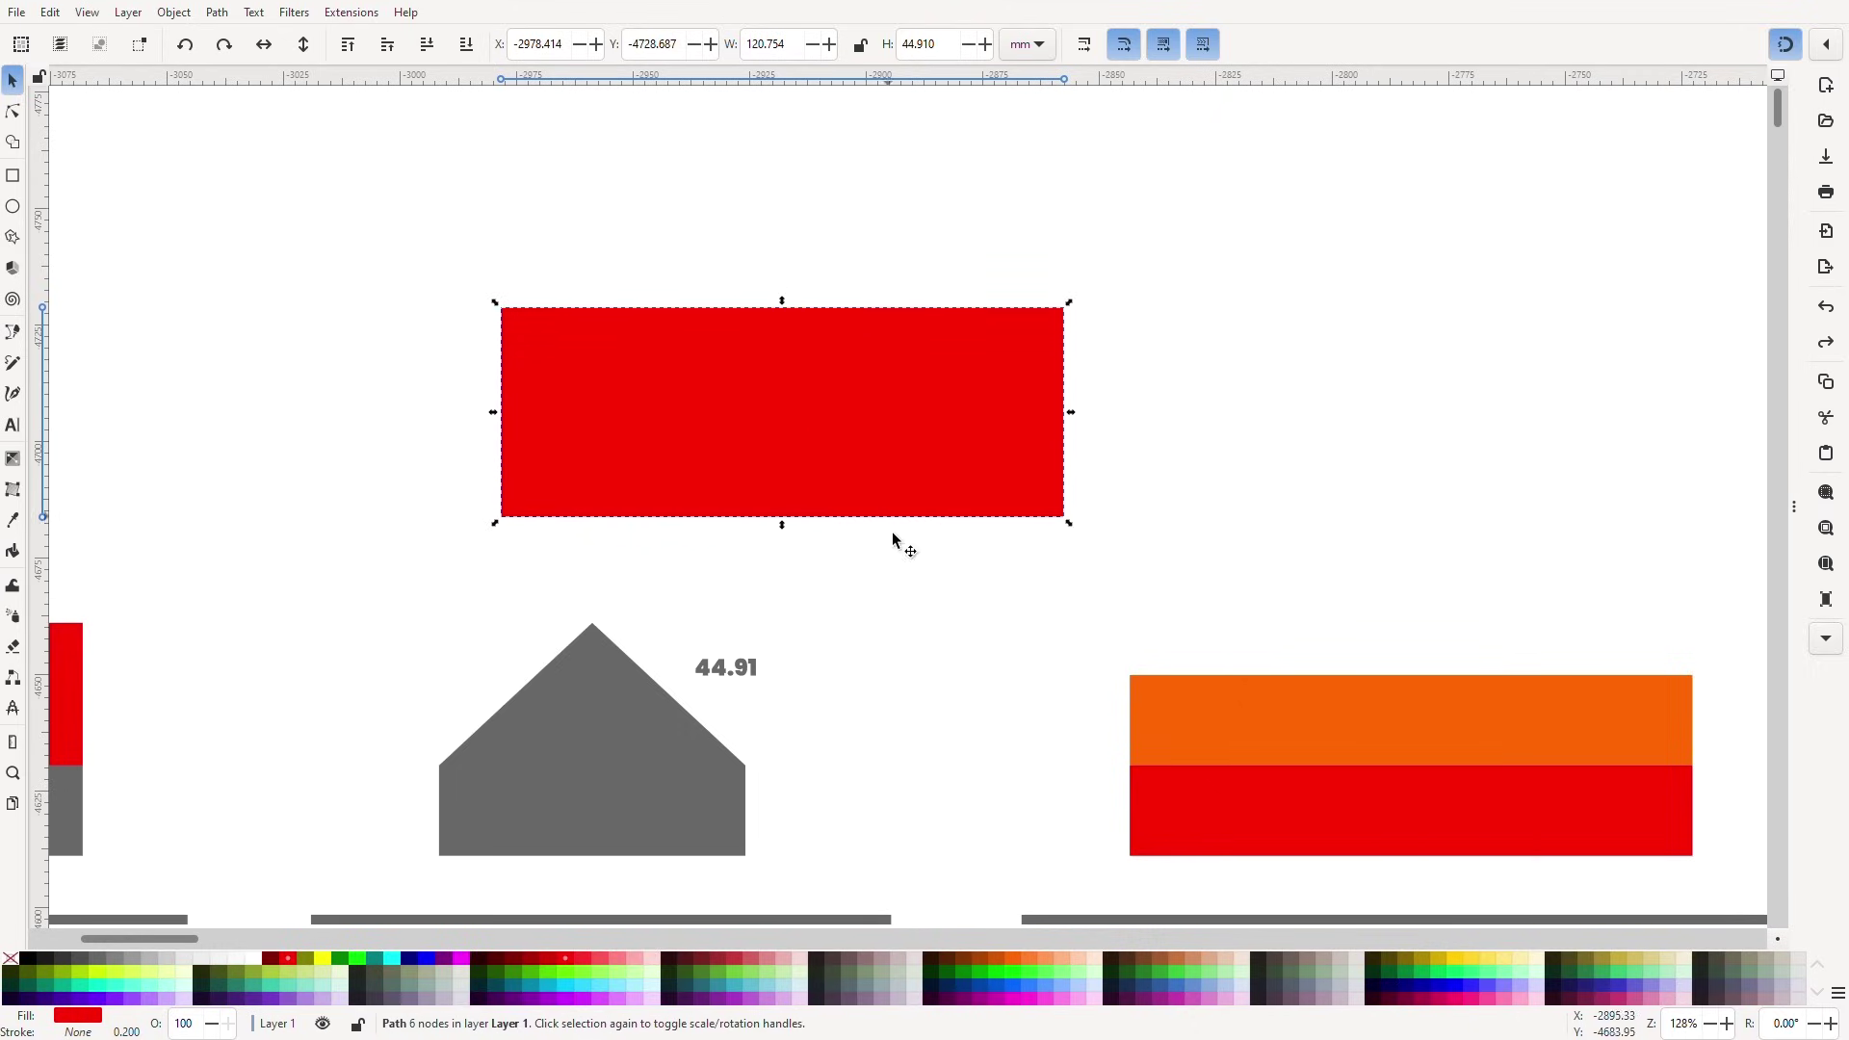
pyautogui.click(902, 678)
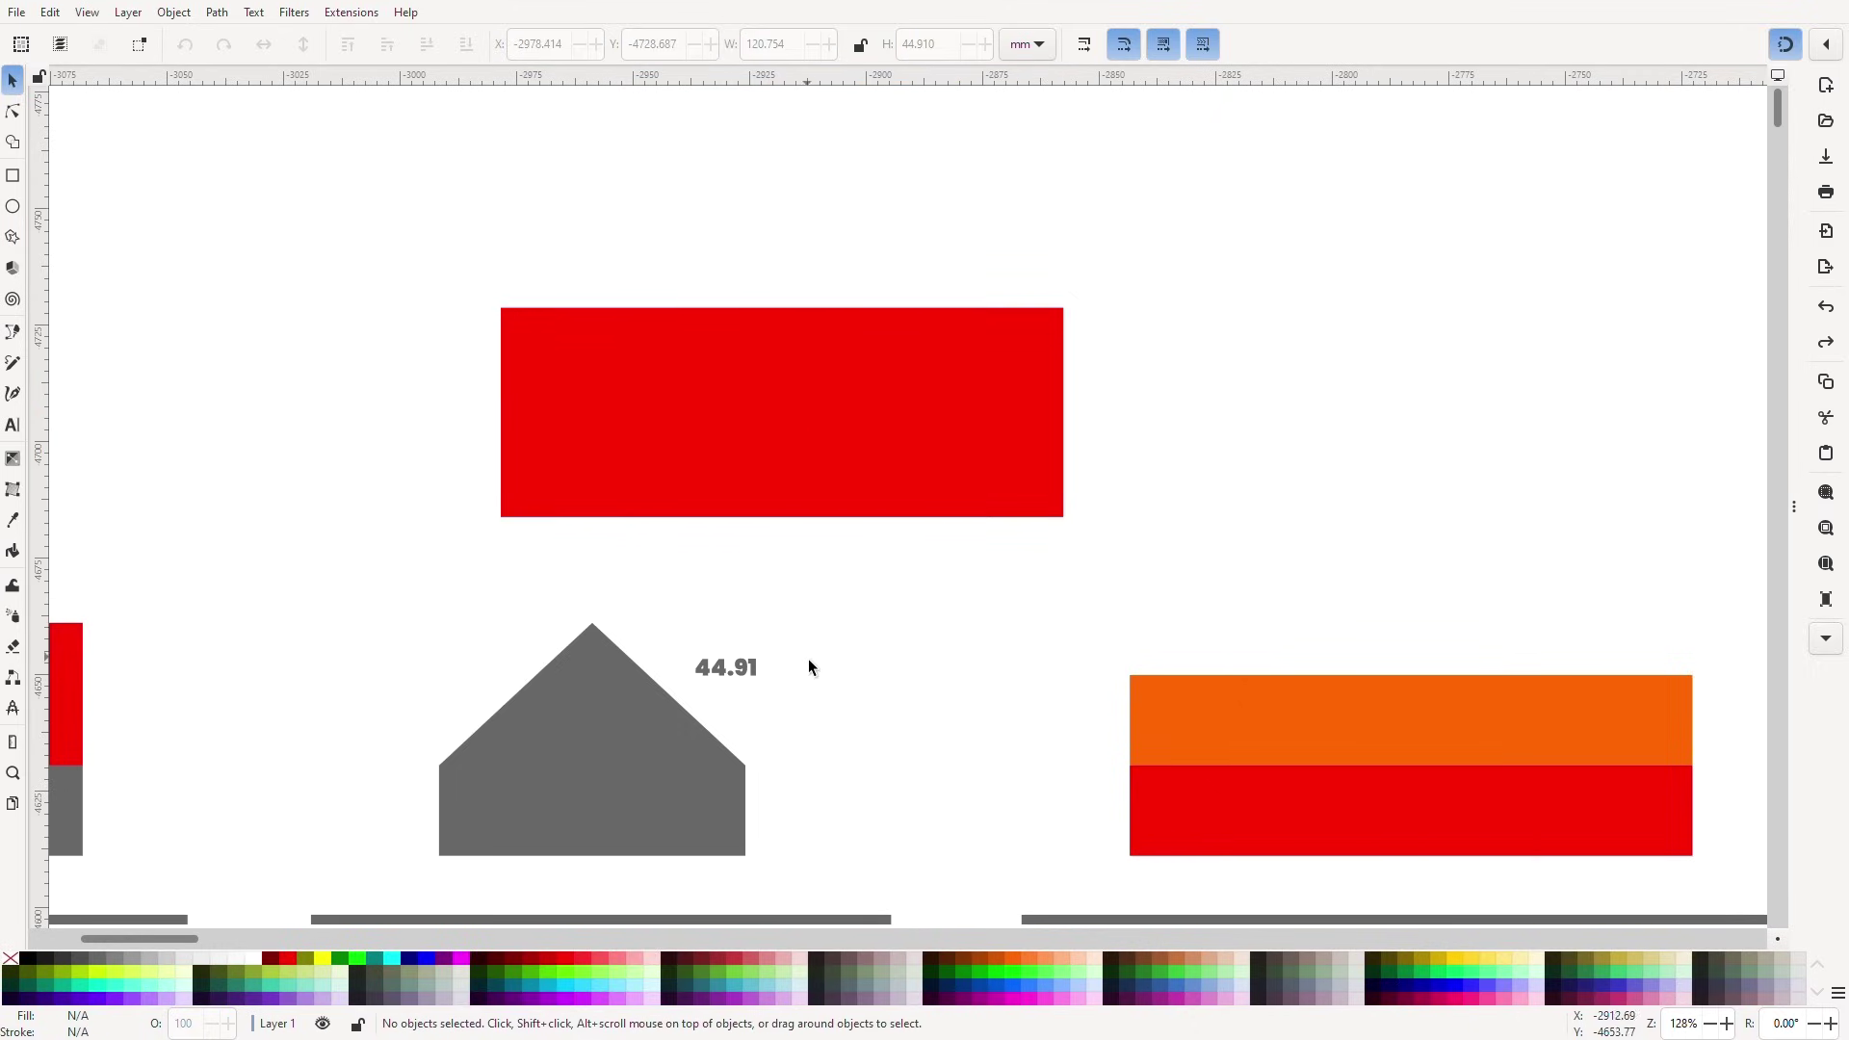
# Move the enlarged red roof copy aside above the drawings and delete it.
pyautogui.moveTo(337, 680); pyautogui.dragTo(494, 640)
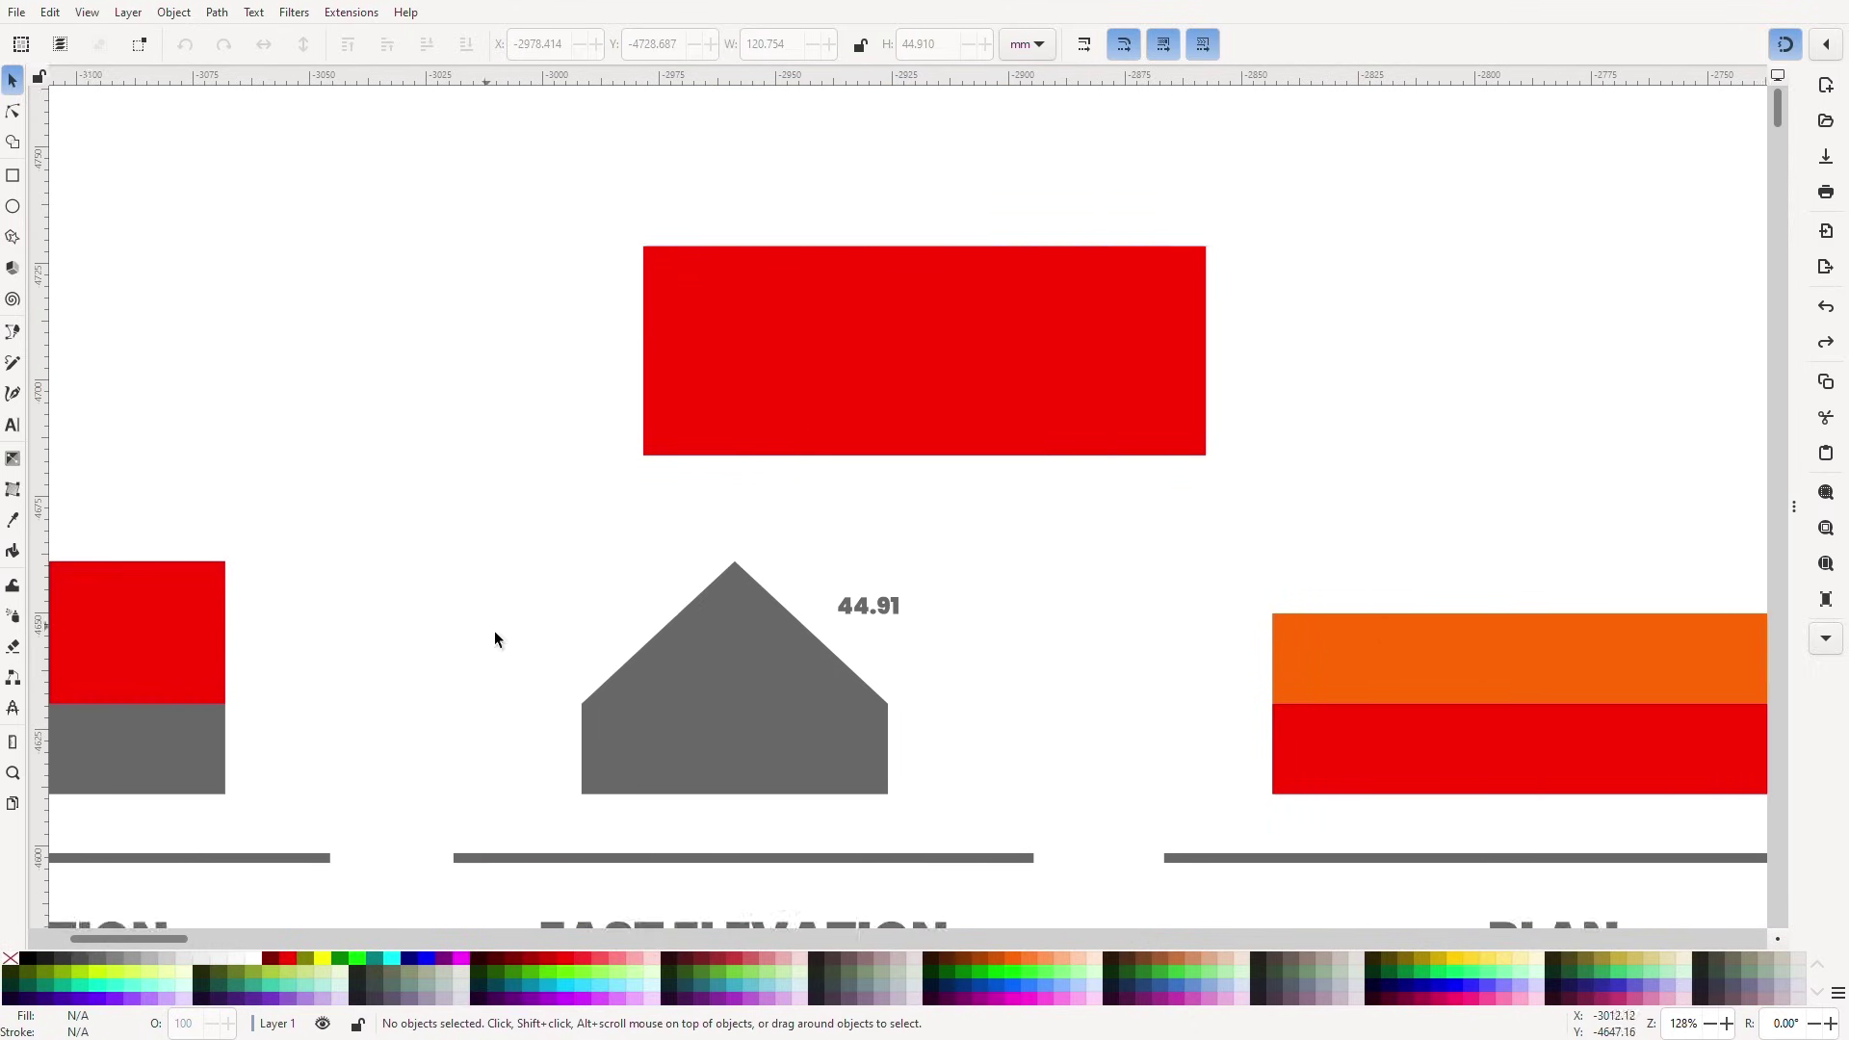
pyautogui.click(1398, 760)
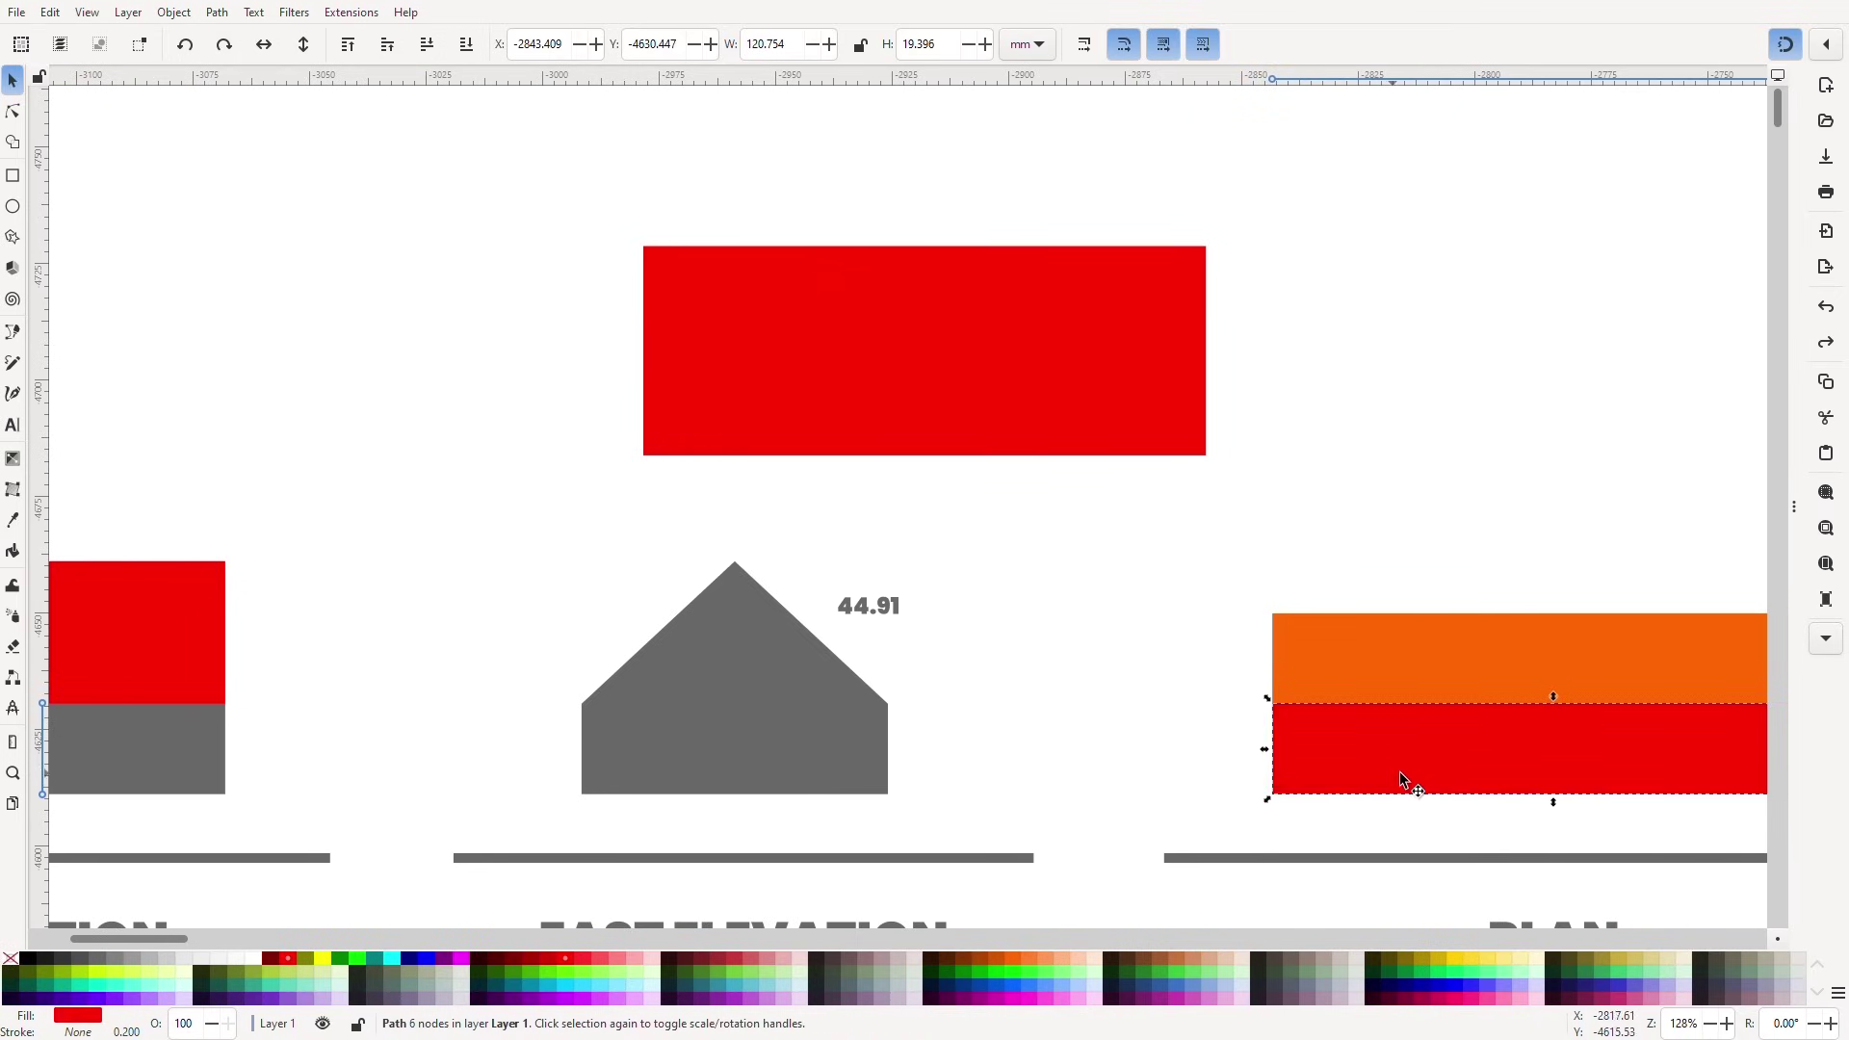
pyautogui.moveTo(895, 399); pyautogui.dragTo(433, 341)
pyautogui.press('Delete')
# Duplicate the multicoloured hipped-roof east elevation group and place the copy in the empty area above the drawings.
pyautogui.scroll(-2, 867, 710)
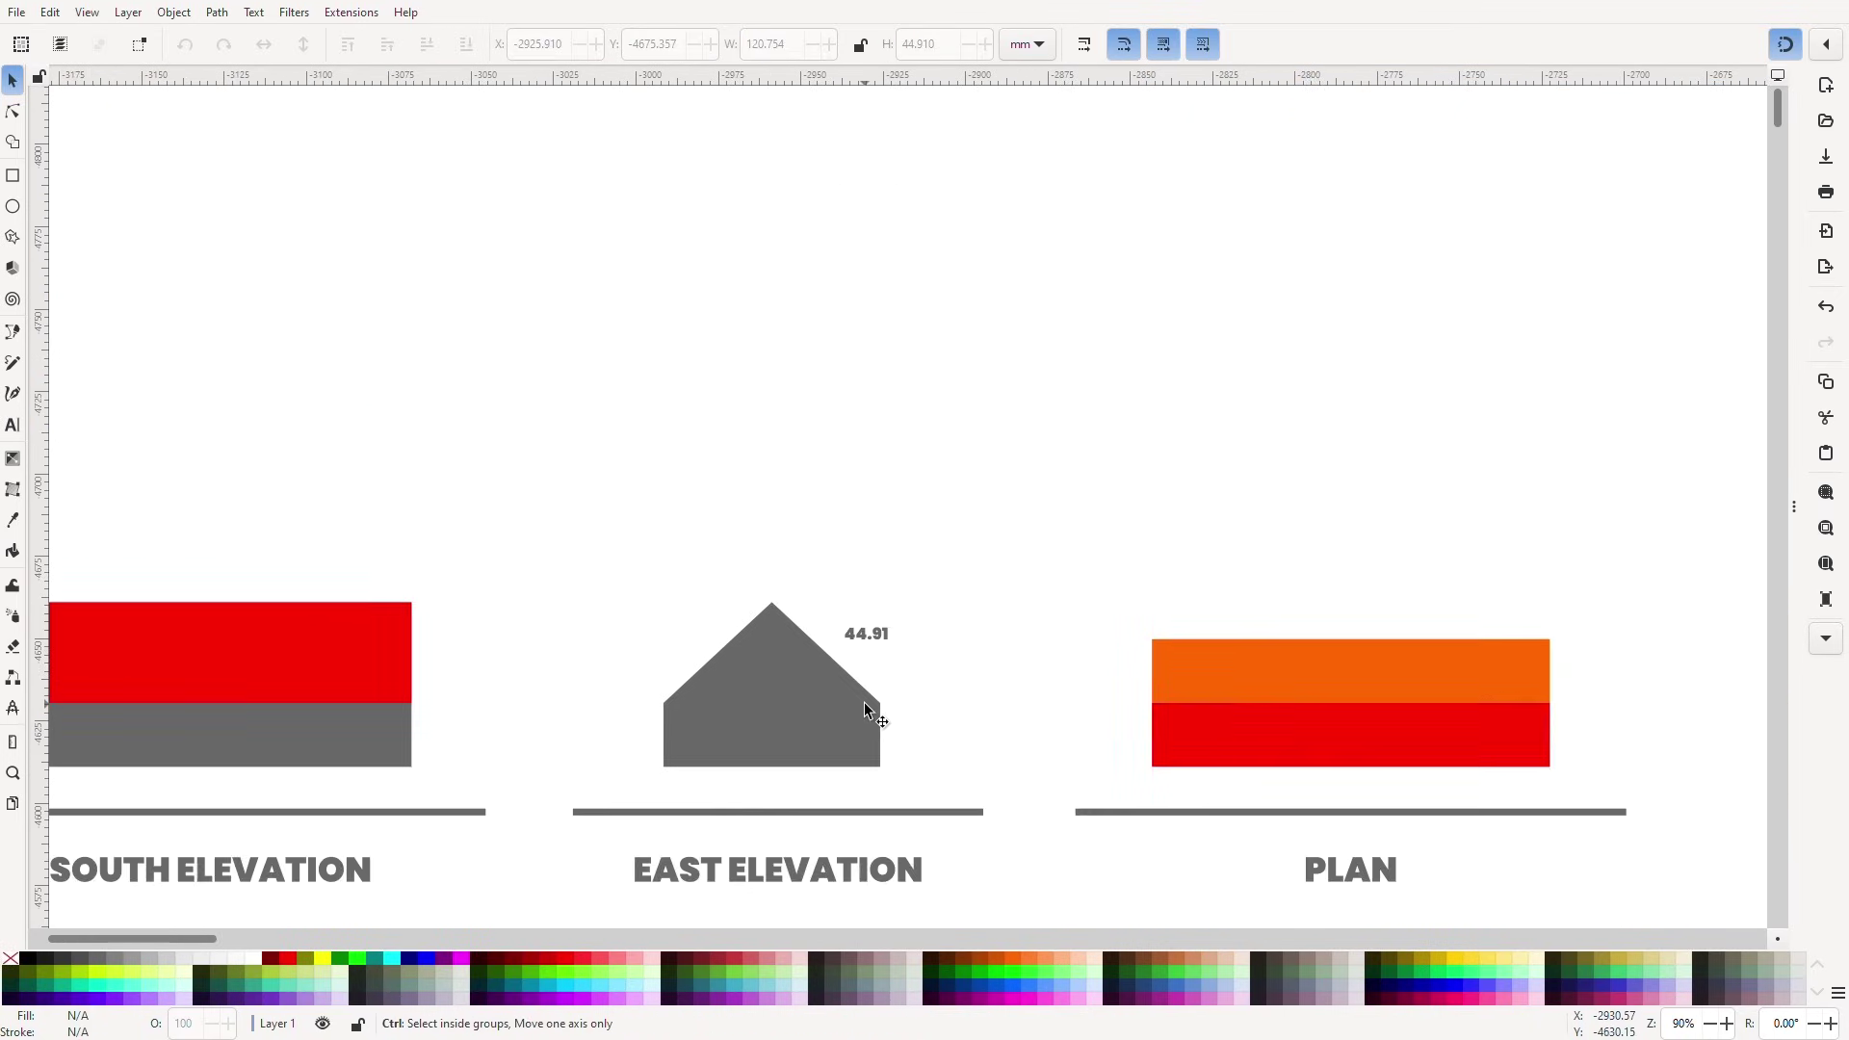
pyautogui.scroll(-8, 1093, 837)
pyautogui.scroll(1, 702, 376)
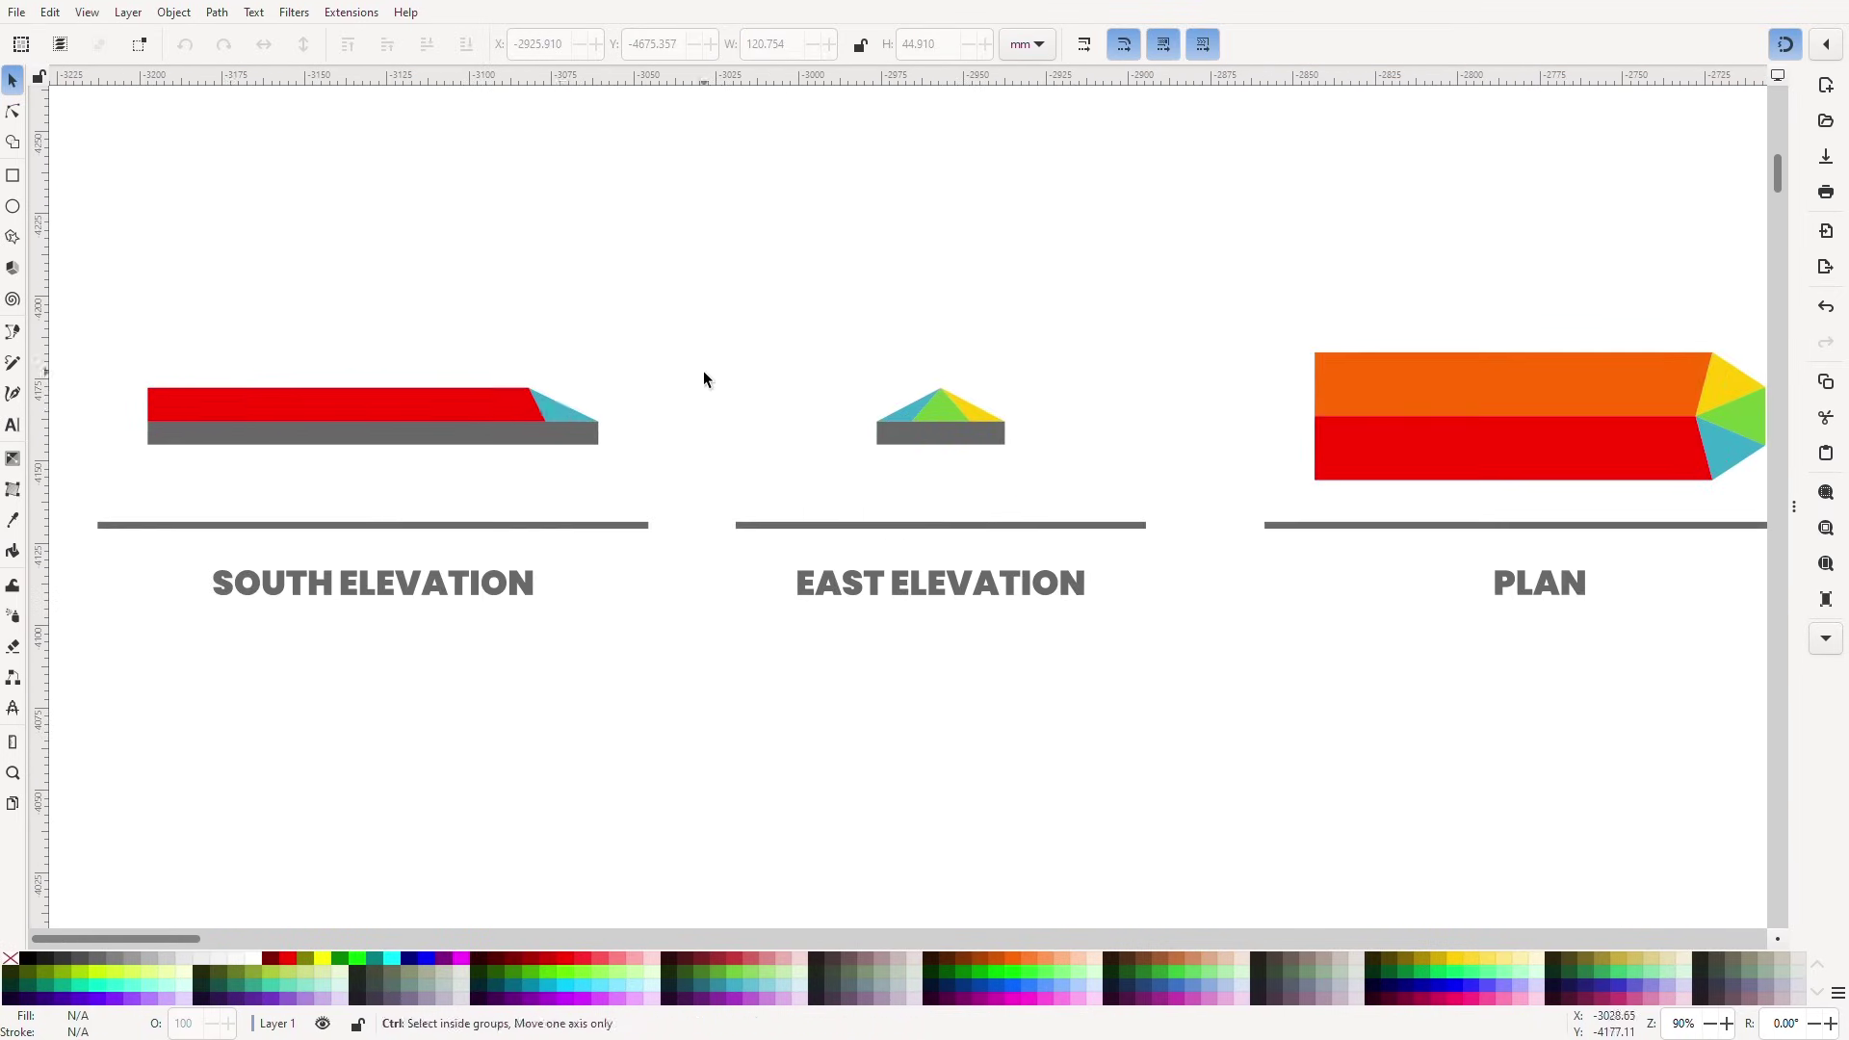
pyautogui.moveTo(830, 363); pyautogui.dragTo(1011, 797)
pyautogui.scroll(6, 1011, 797)
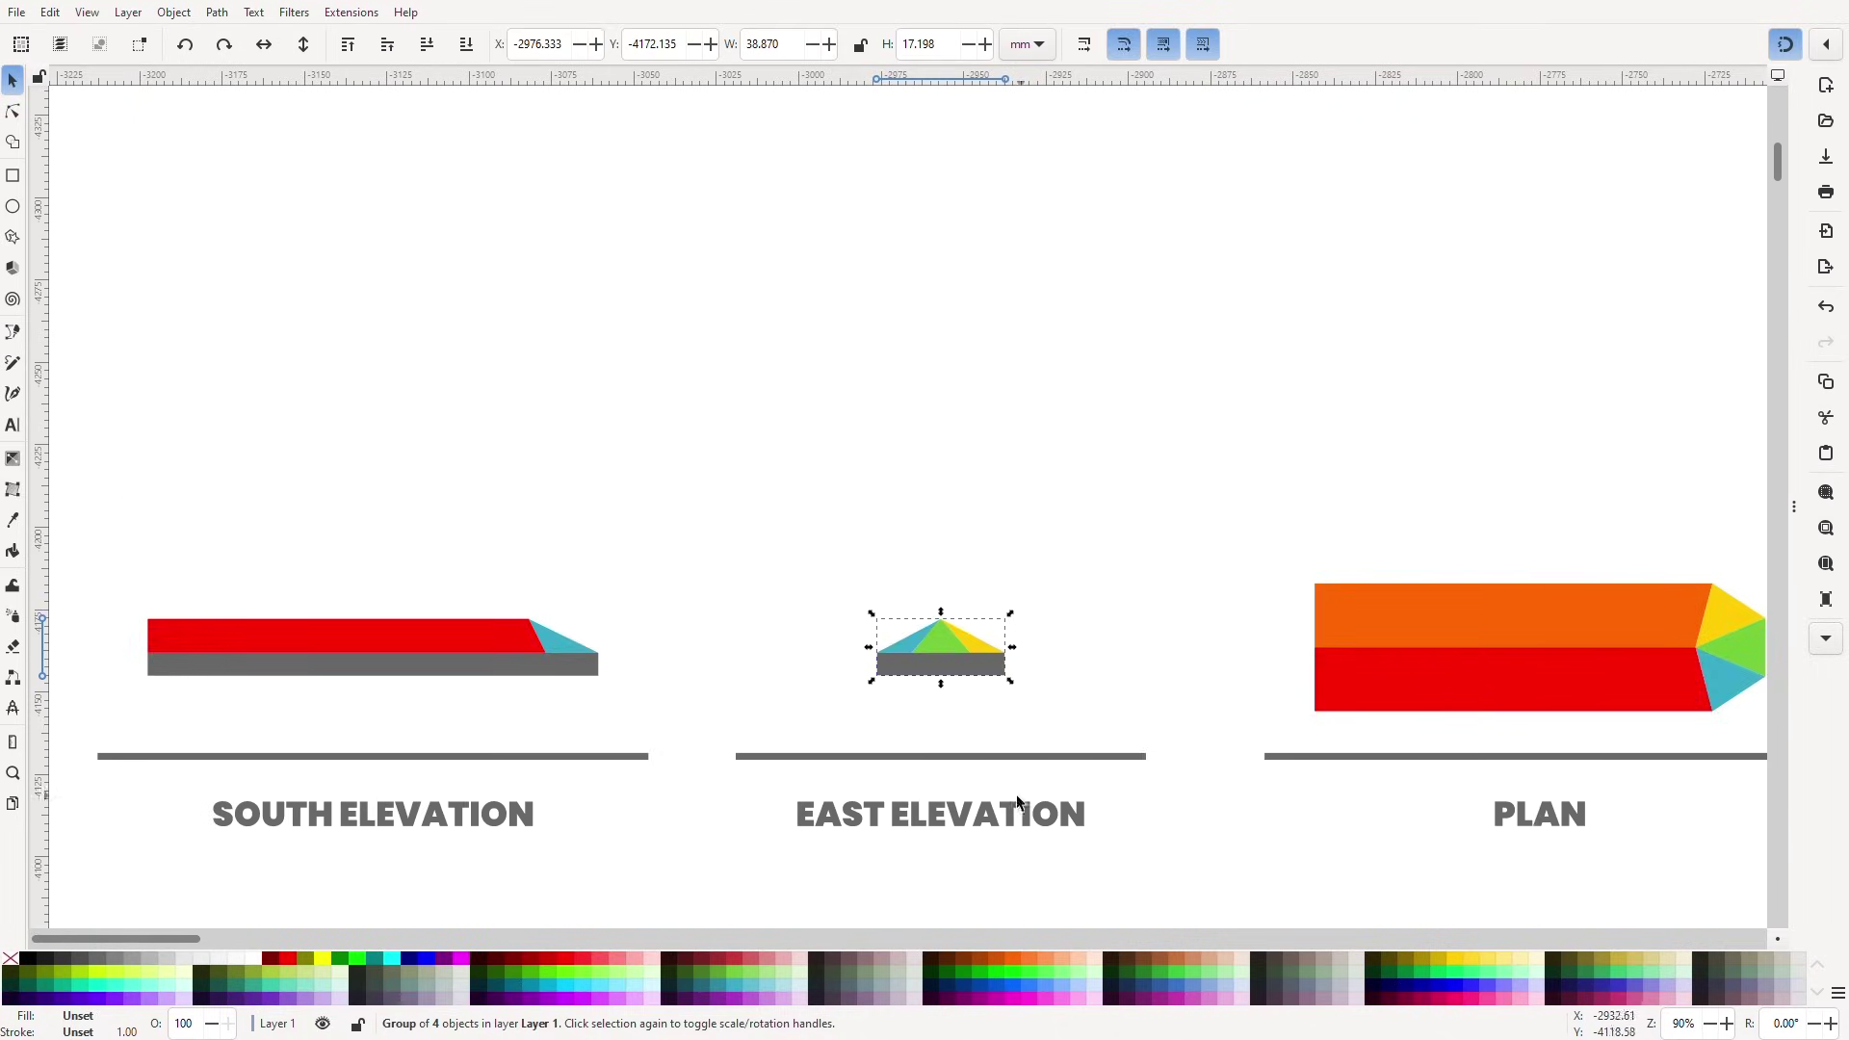
pyautogui.hotkey('ctrl', 'd')
pyautogui.moveTo(930, 638); pyautogui.dragTo(573, 216)
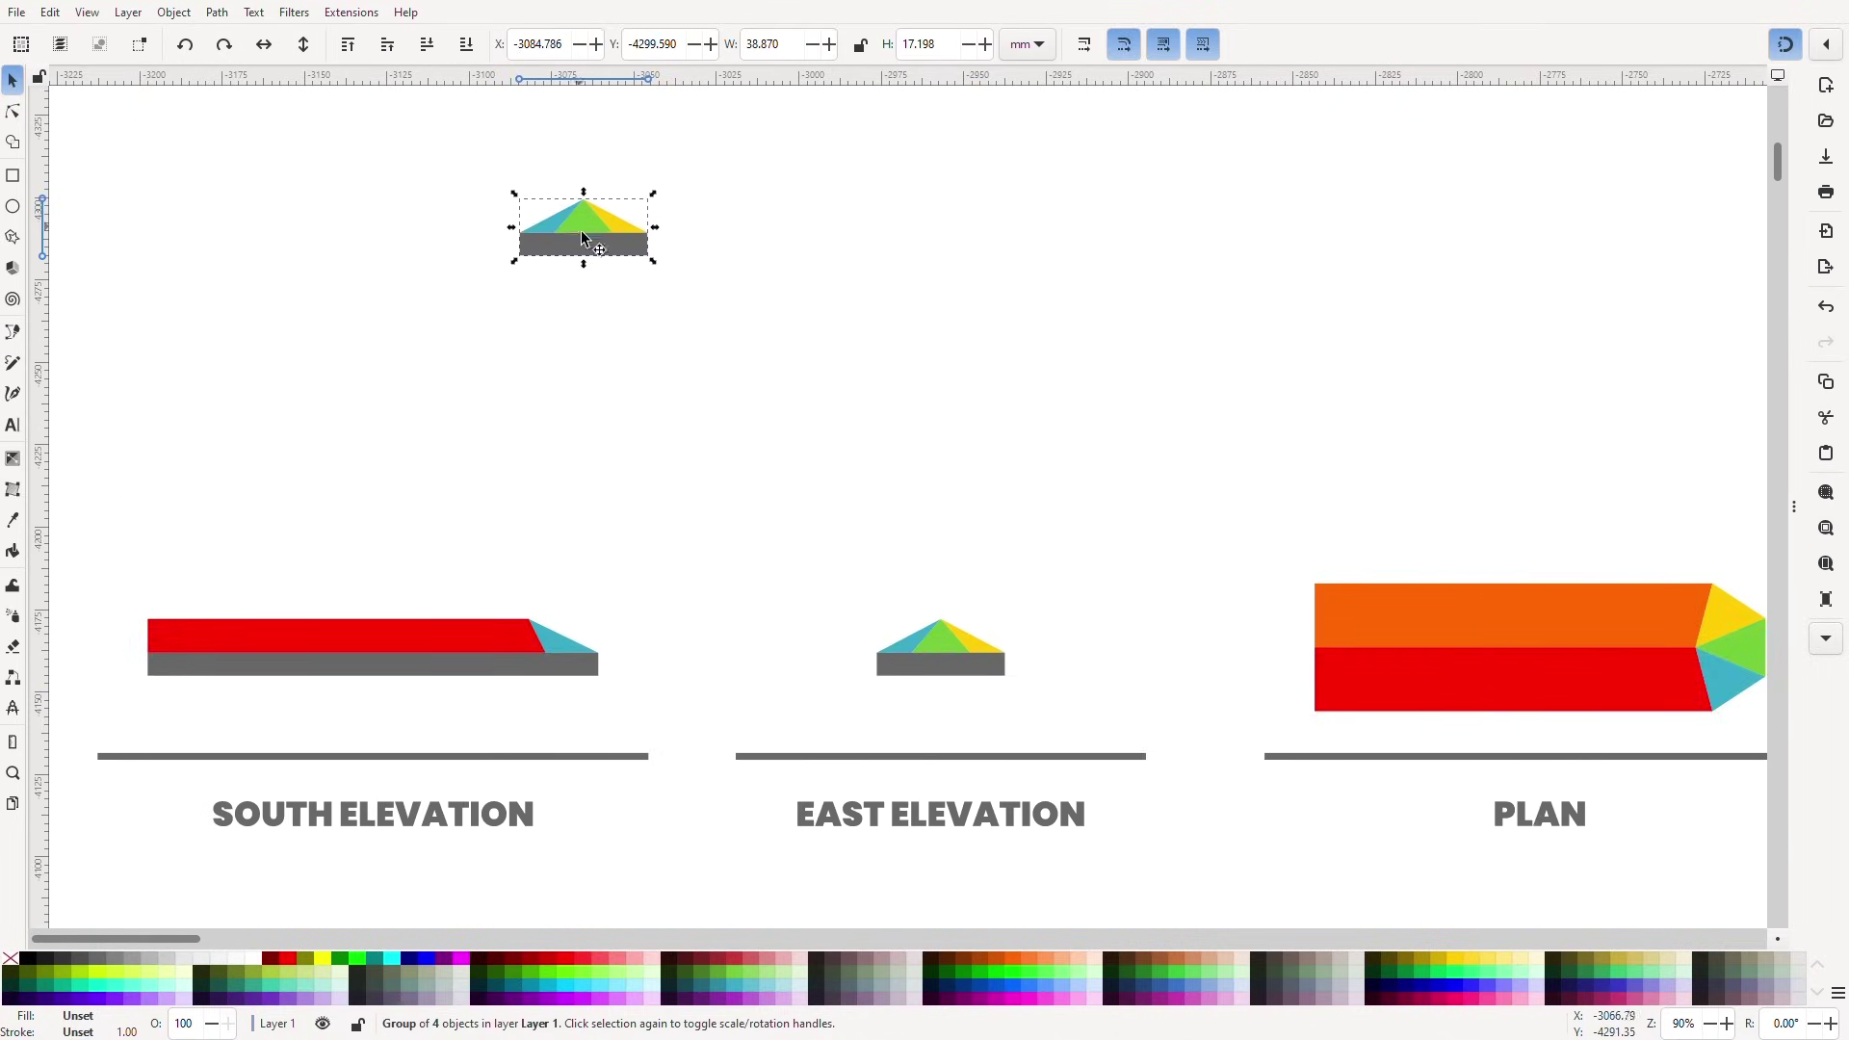
# Ungroup the duplicated east elevation and union its parts into a single gray silhouette.
pyautogui.scroll(2, 595, 241)
pyautogui.scroll(3, 570, 270)
pyautogui.hotkey('ctrl', '+')
pyautogui.hotkey('ctrl', 'shift', 'g')
pyautogui.hotkey('ctrl', '+')
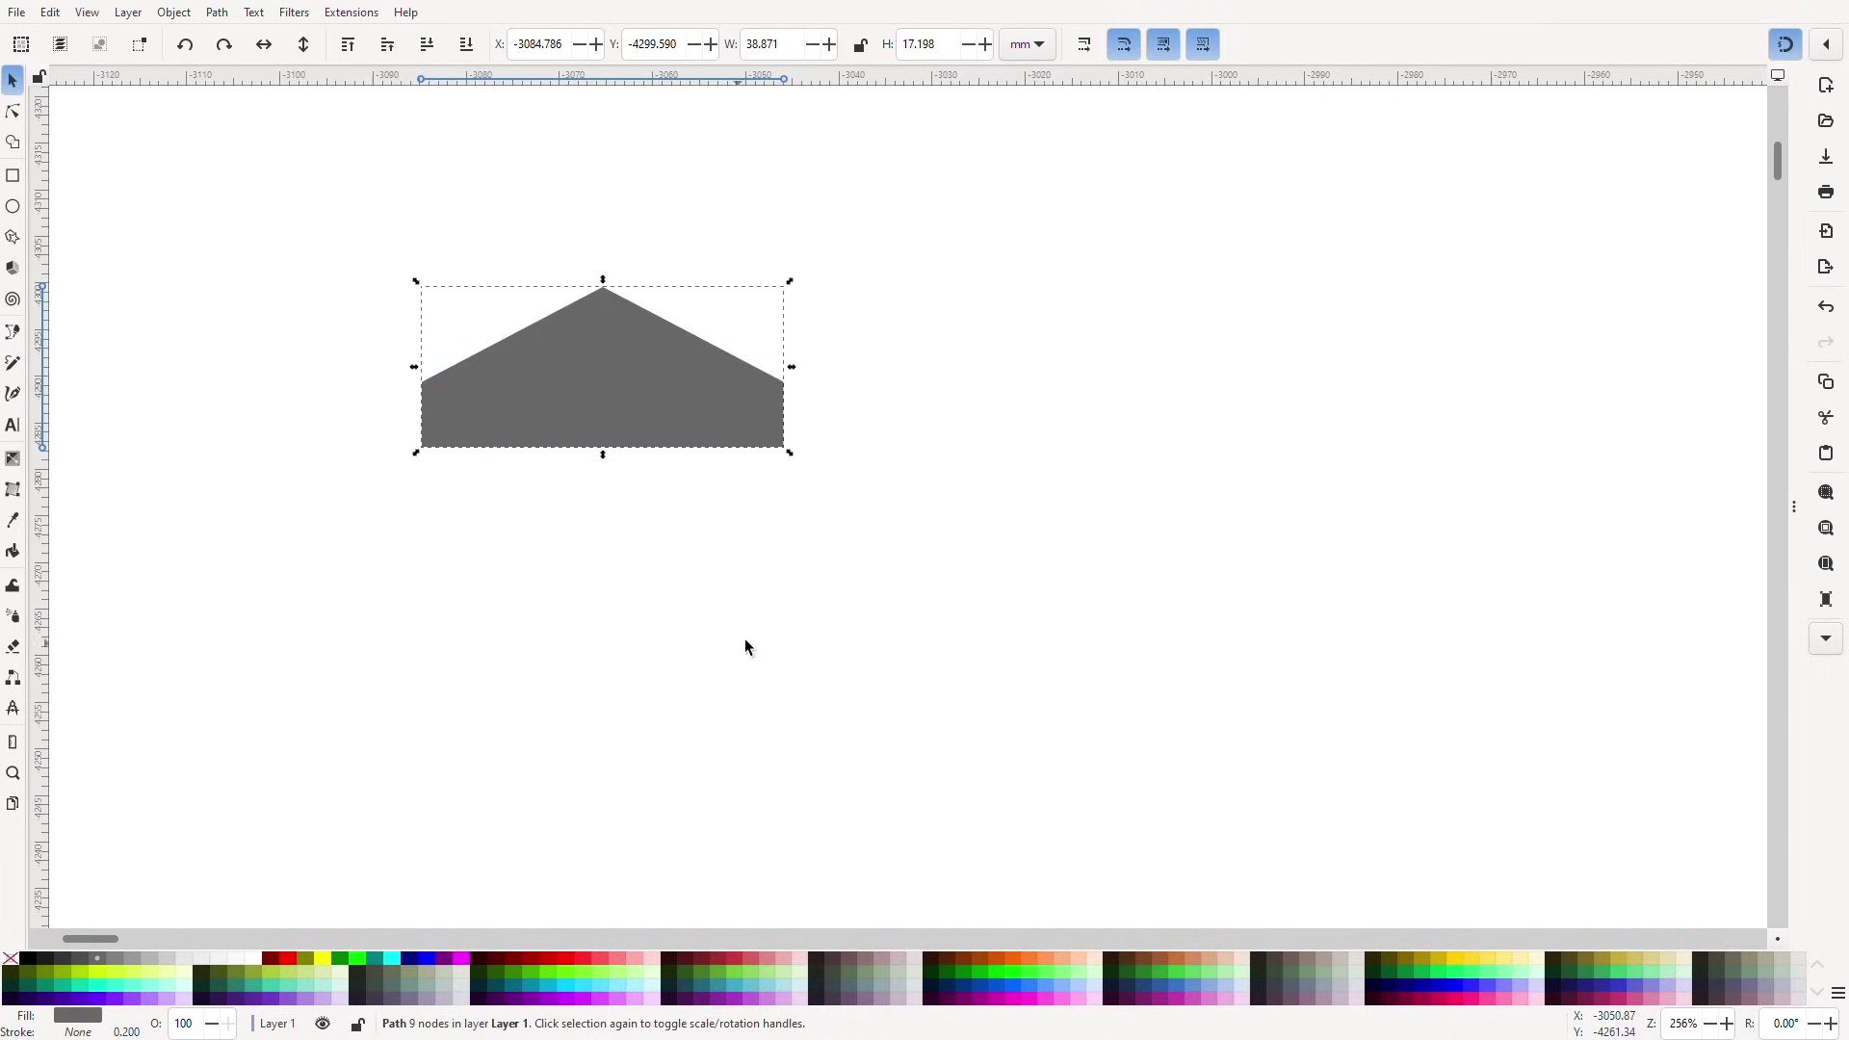
pyautogui.scroll(-2, 744, 638)
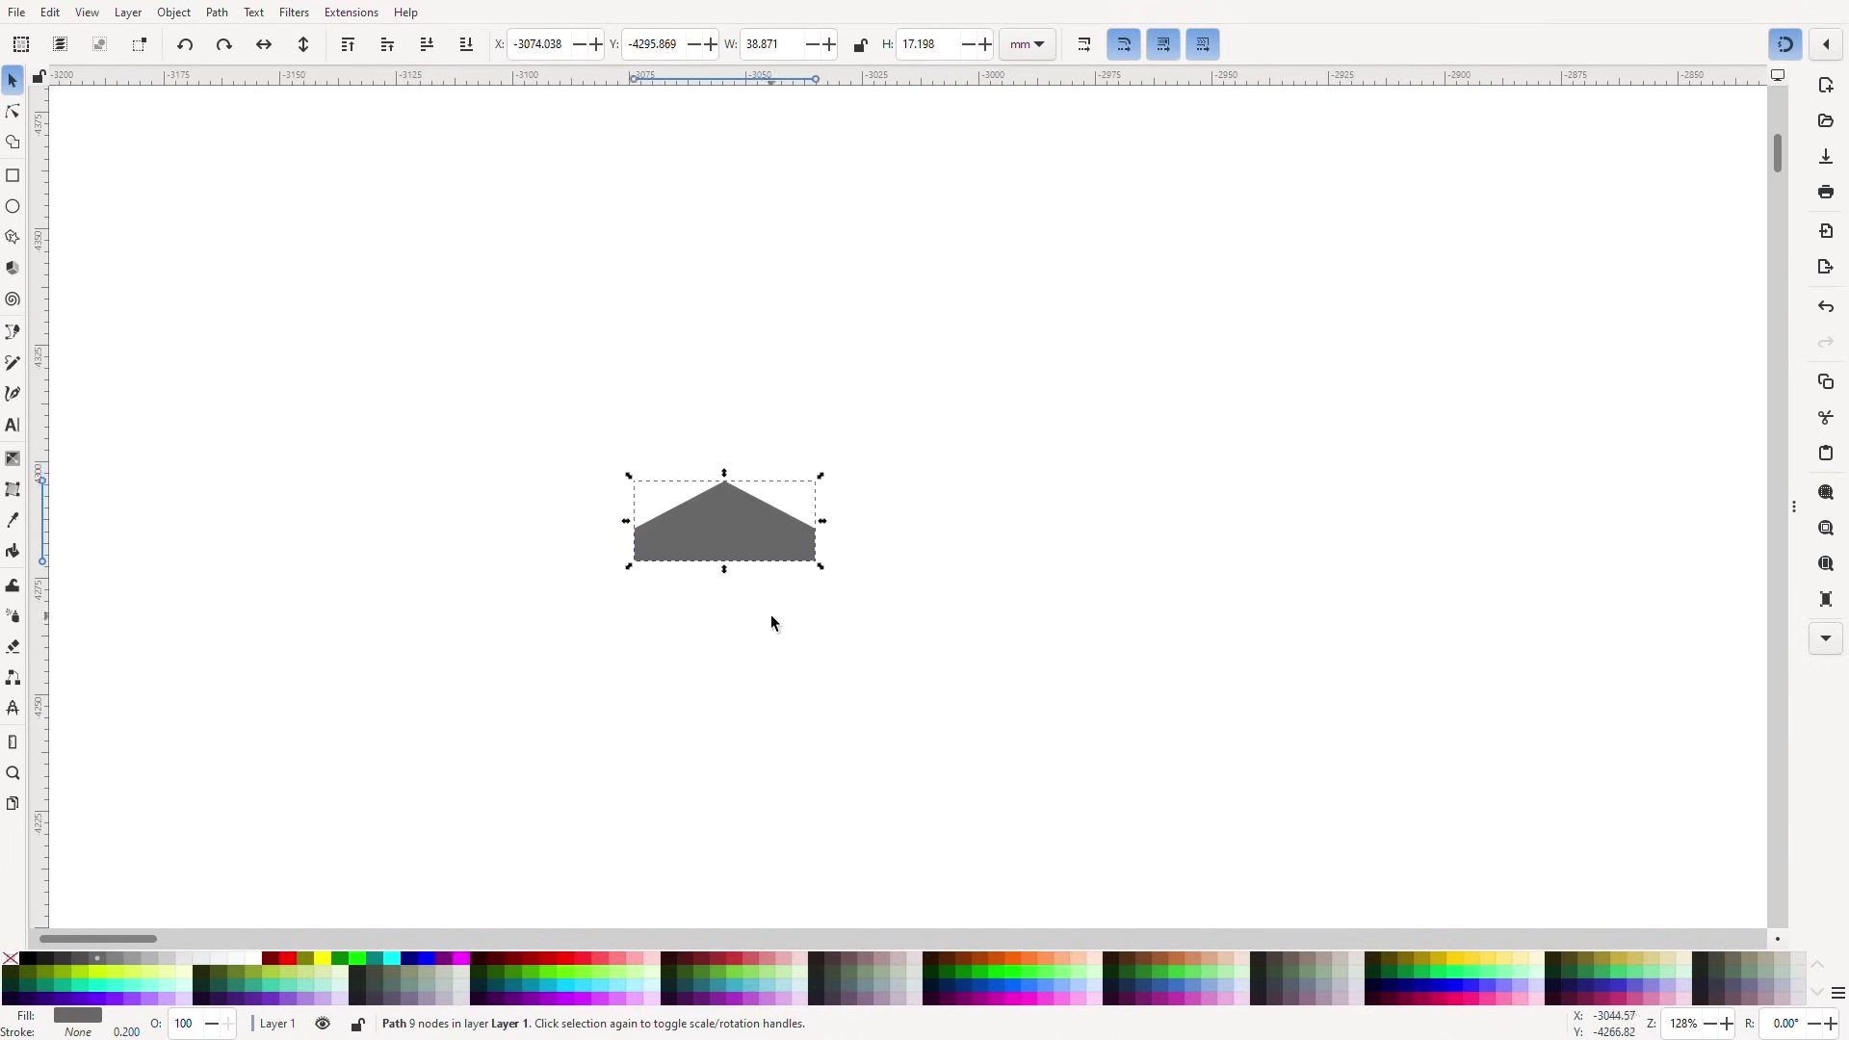
# Place a copy of the hipped-roof plan's red roof face beside the gray silhouette.
pyautogui.scroll(-1, 768, 619)
pyautogui.scroll(-4, 794, 688)
pyautogui.hscroll(4, 1308, 715)
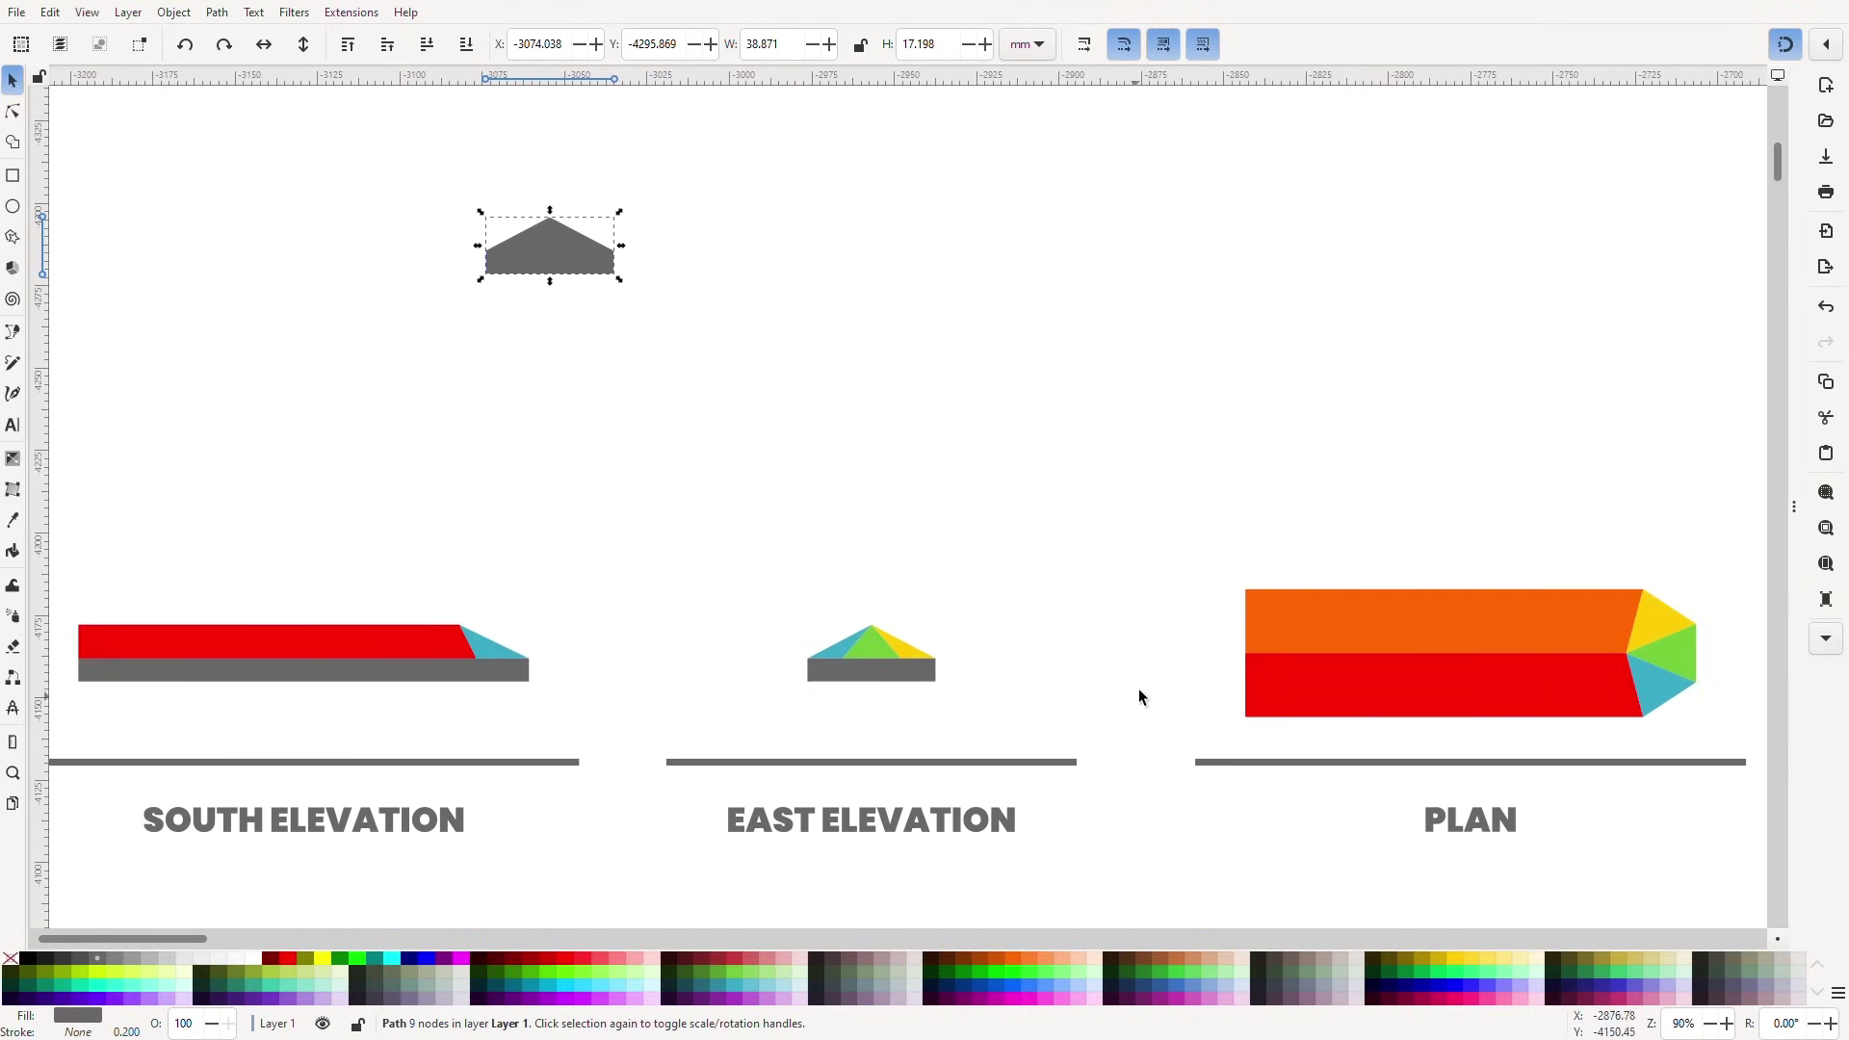
pyautogui.click(1350, 695)
pyautogui.moveTo(1309, 701); pyautogui.dragTo(705, 262)
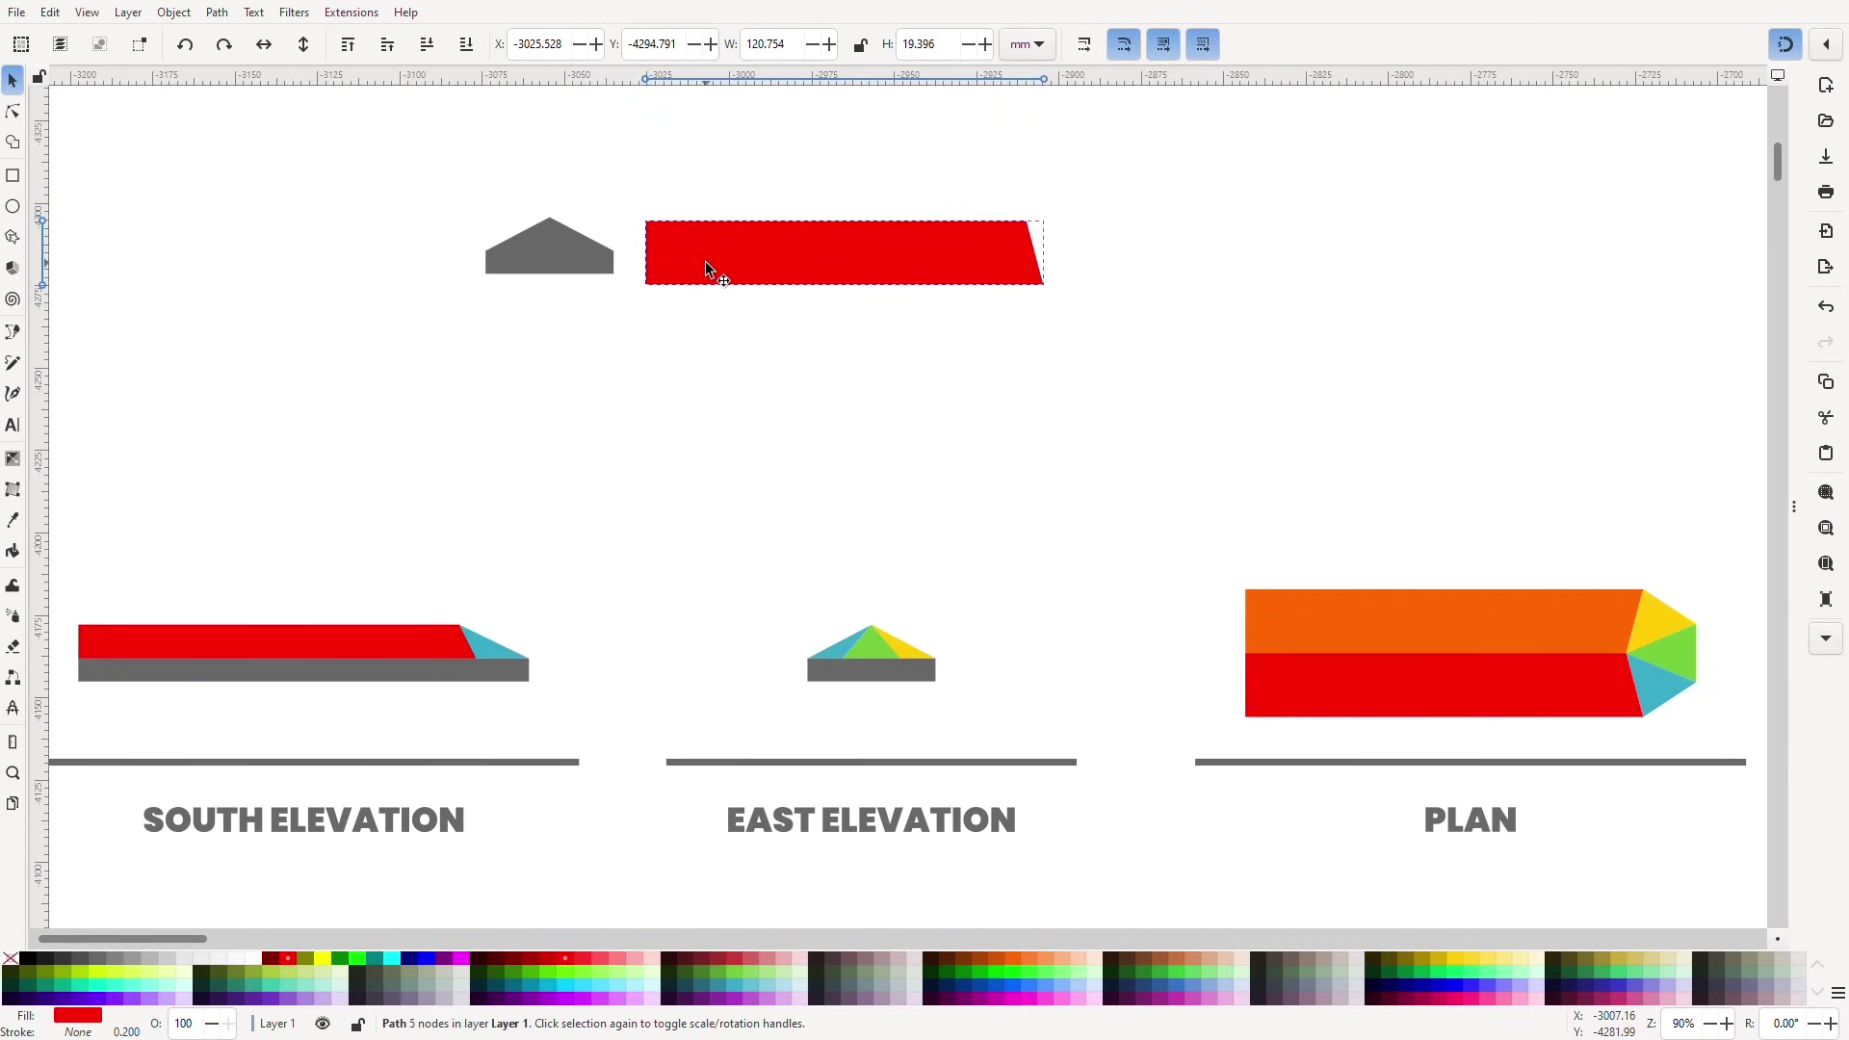
# Compare the red plan face with the silhouette's right slope by snapping it to the eave and rotating it, and delete the copy.
pyautogui.scroll(3, 705, 262)
pyautogui.scroll(4, 674, 372)
pyautogui.moveTo(862, 505); pyautogui.dragTo(742, 389)
pyautogui.click(741, 389)
pyautogui.moveTo(1475, 394); pyautogui.dragTo(763, 522)
pyautogui.scroll(1, 404, 311)
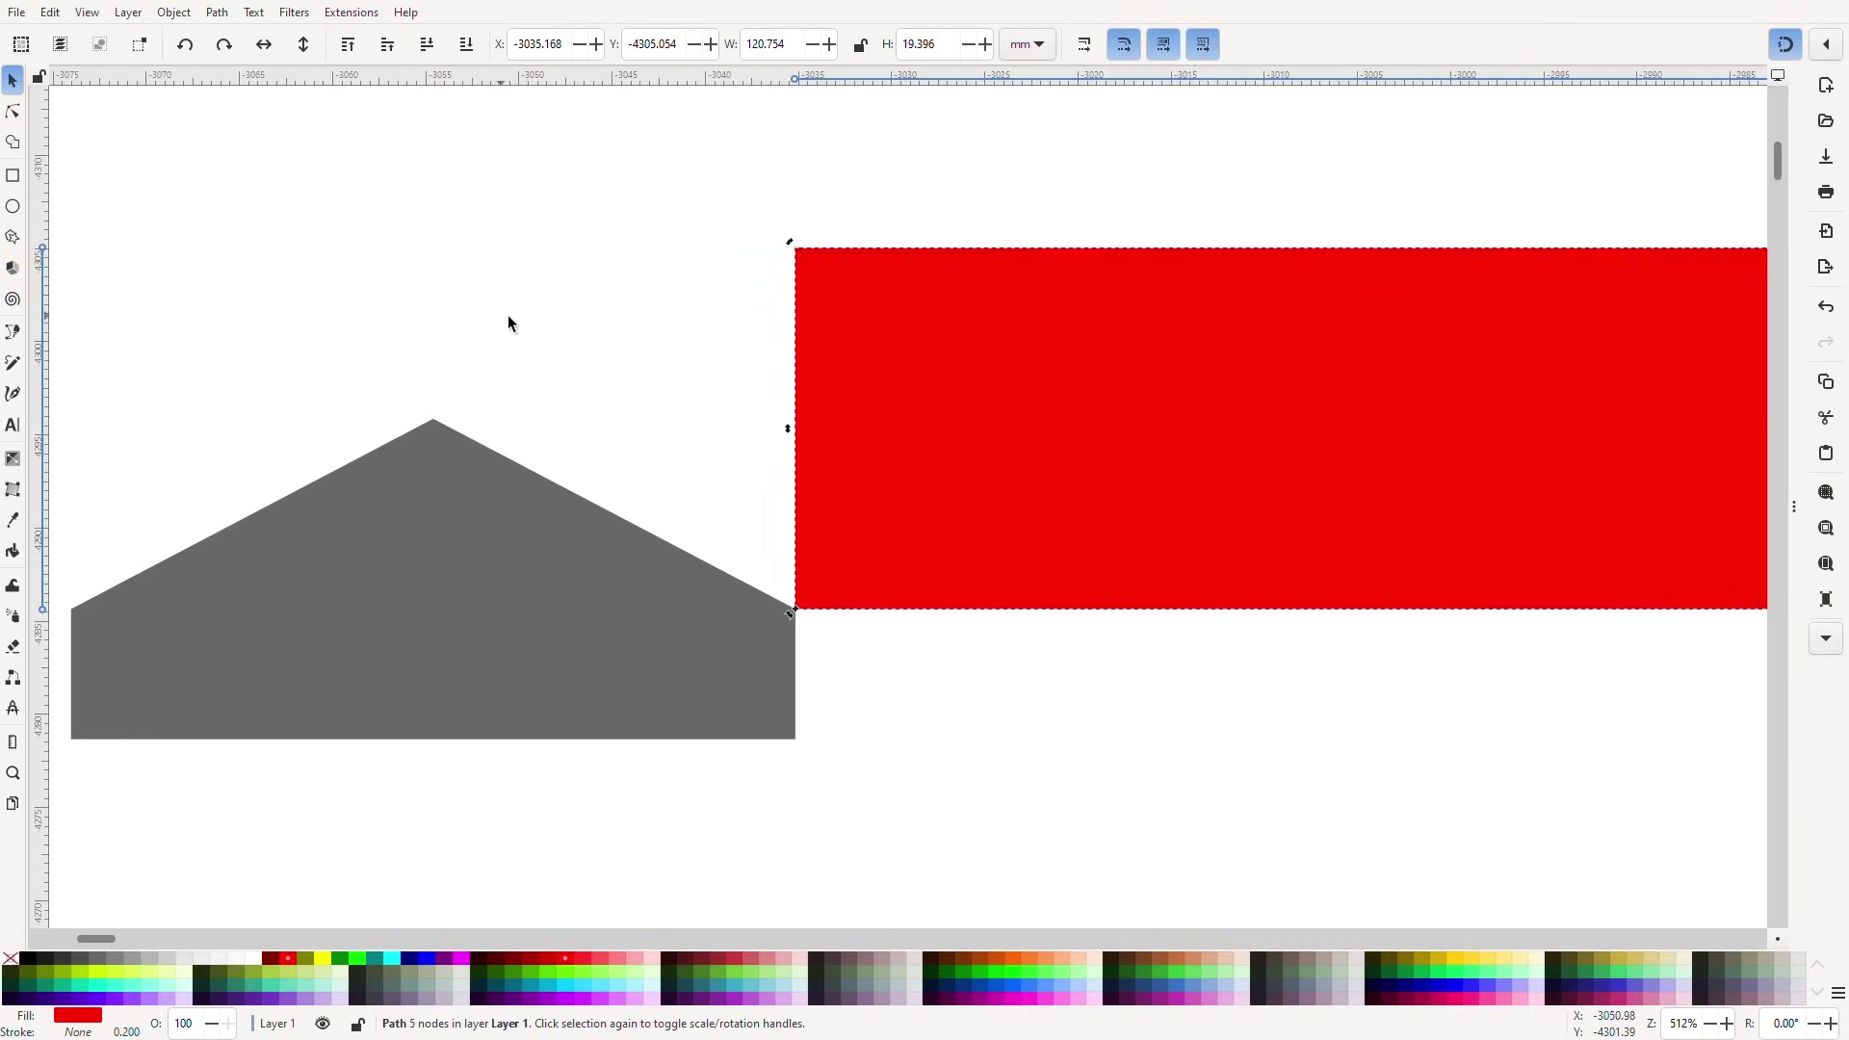
pyautogui.moveTo(792, 241); pyautogui.dragTo(479, 458)
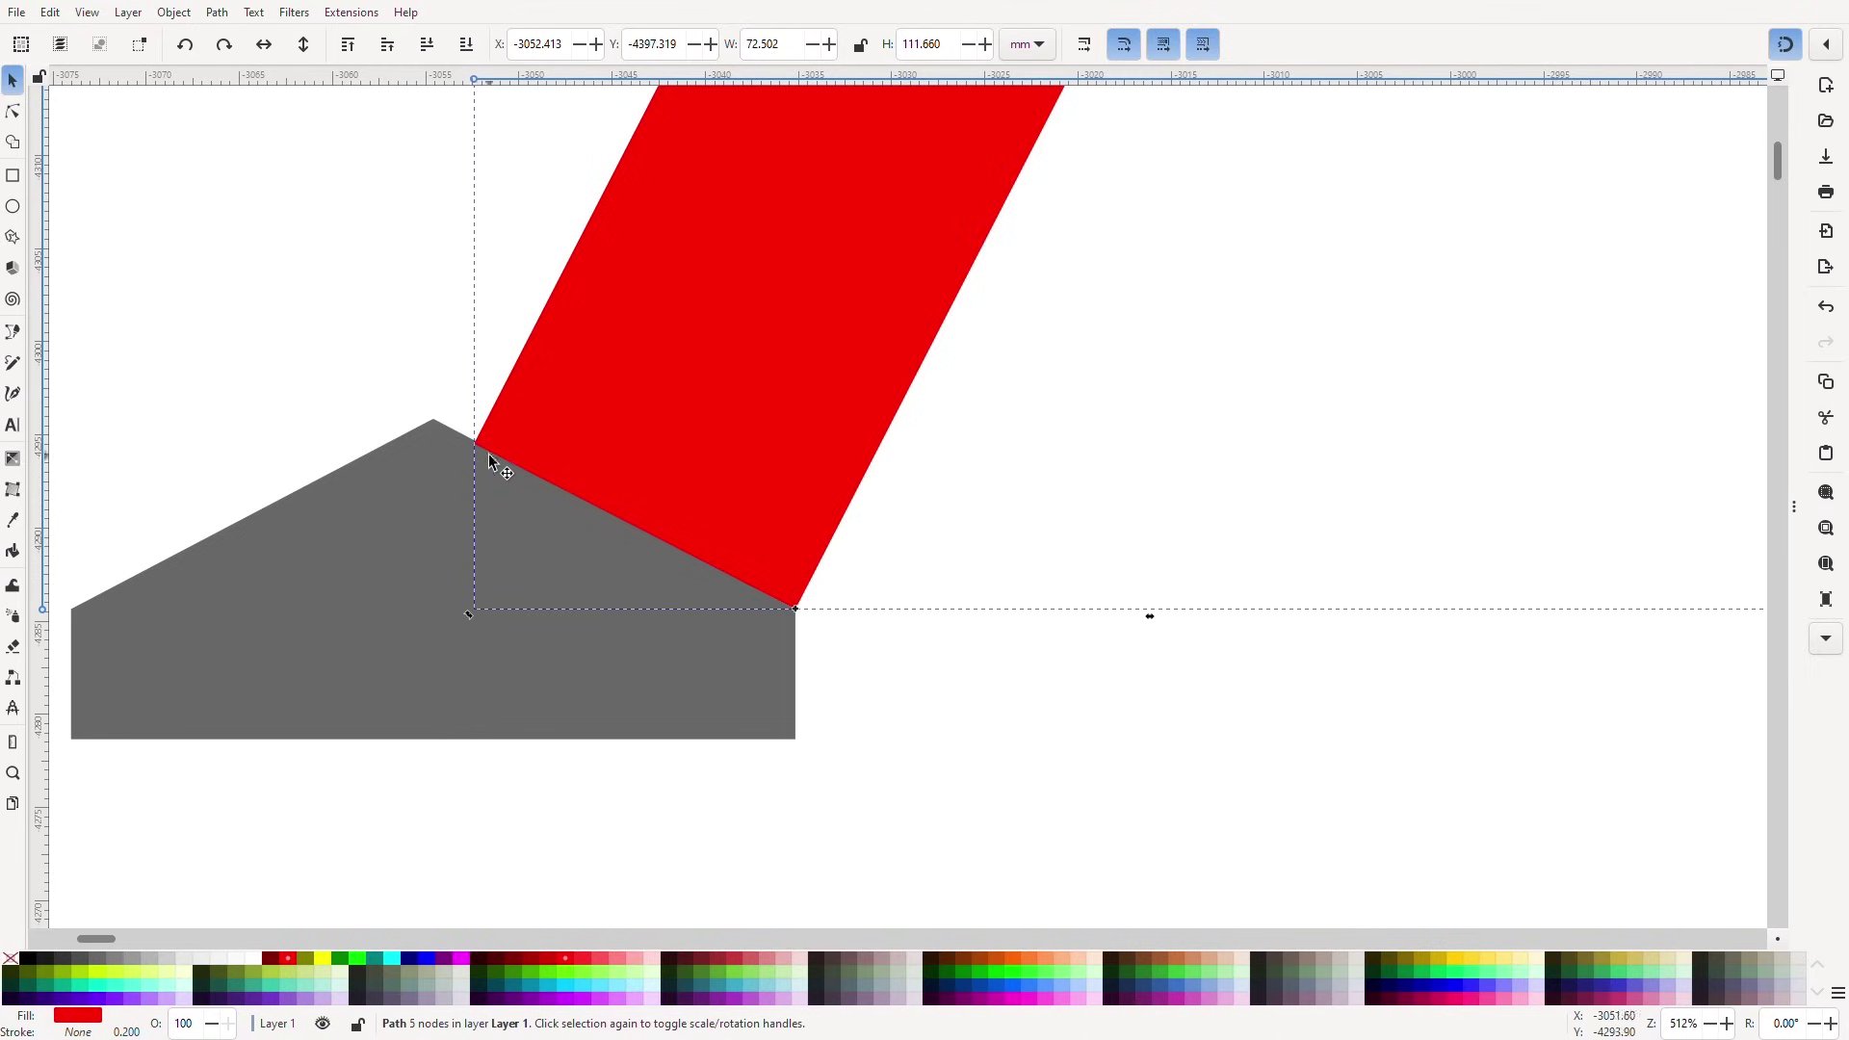
pyautogui.scroll(-5, 675, 548)
pyautogui.scroll(-4, 807, 668)
pyautogui.press('Delete')
# Compare a copy of the south elevation's red roof face with the silhouette's right slope, and delete the copy.
pyautogui.click(280, 811)
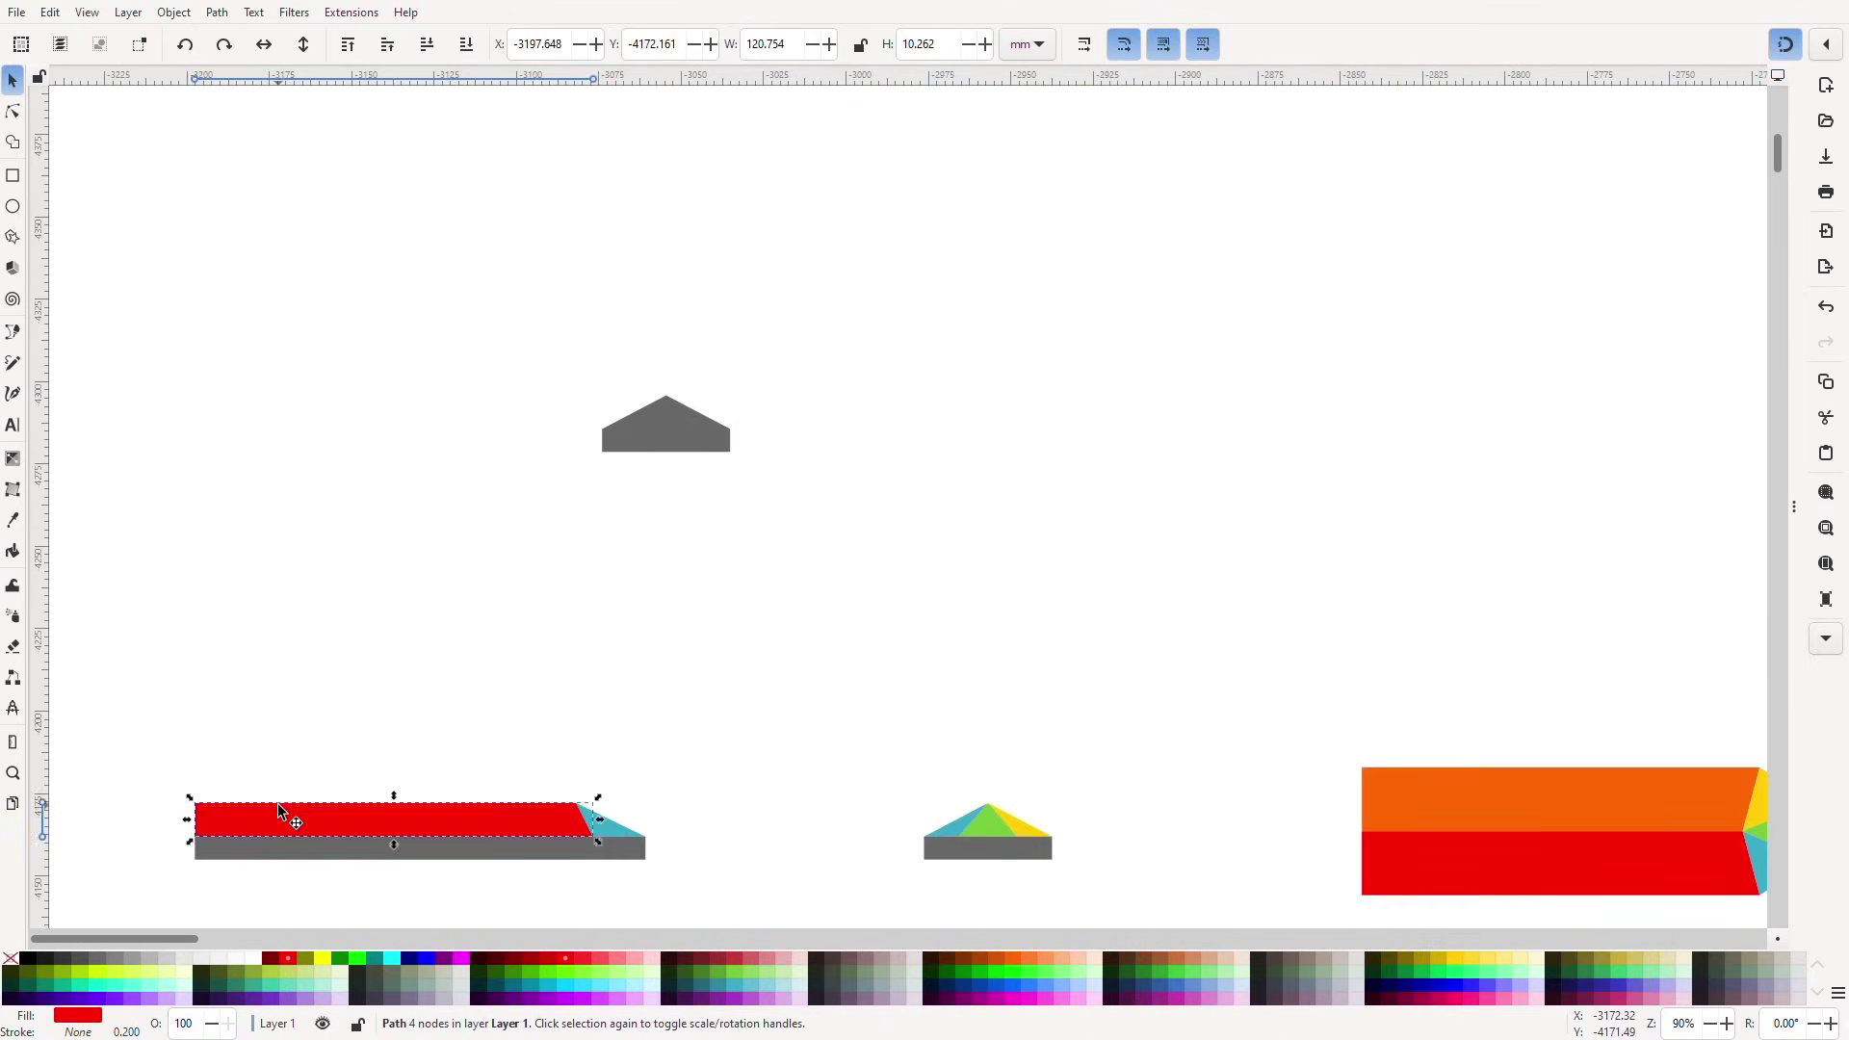
pyautogui.moveTo(280, 810); pyautogui.dragTo(815, 402)
pyautogui.scroll(5, 772, 405)
pyautogui.moveTo(1662, 448); pyautogui.dragTo(539, 543)
pyautogui.moveTo(533, 347); pyautogui.dragTo(314, 424)
pyautogui.press('Delete')
# Measure the silhouette's right roof slope from eave to ridge and add the text label 21.95 beside it.
pyautogui.scroll(-3, 610, 542)
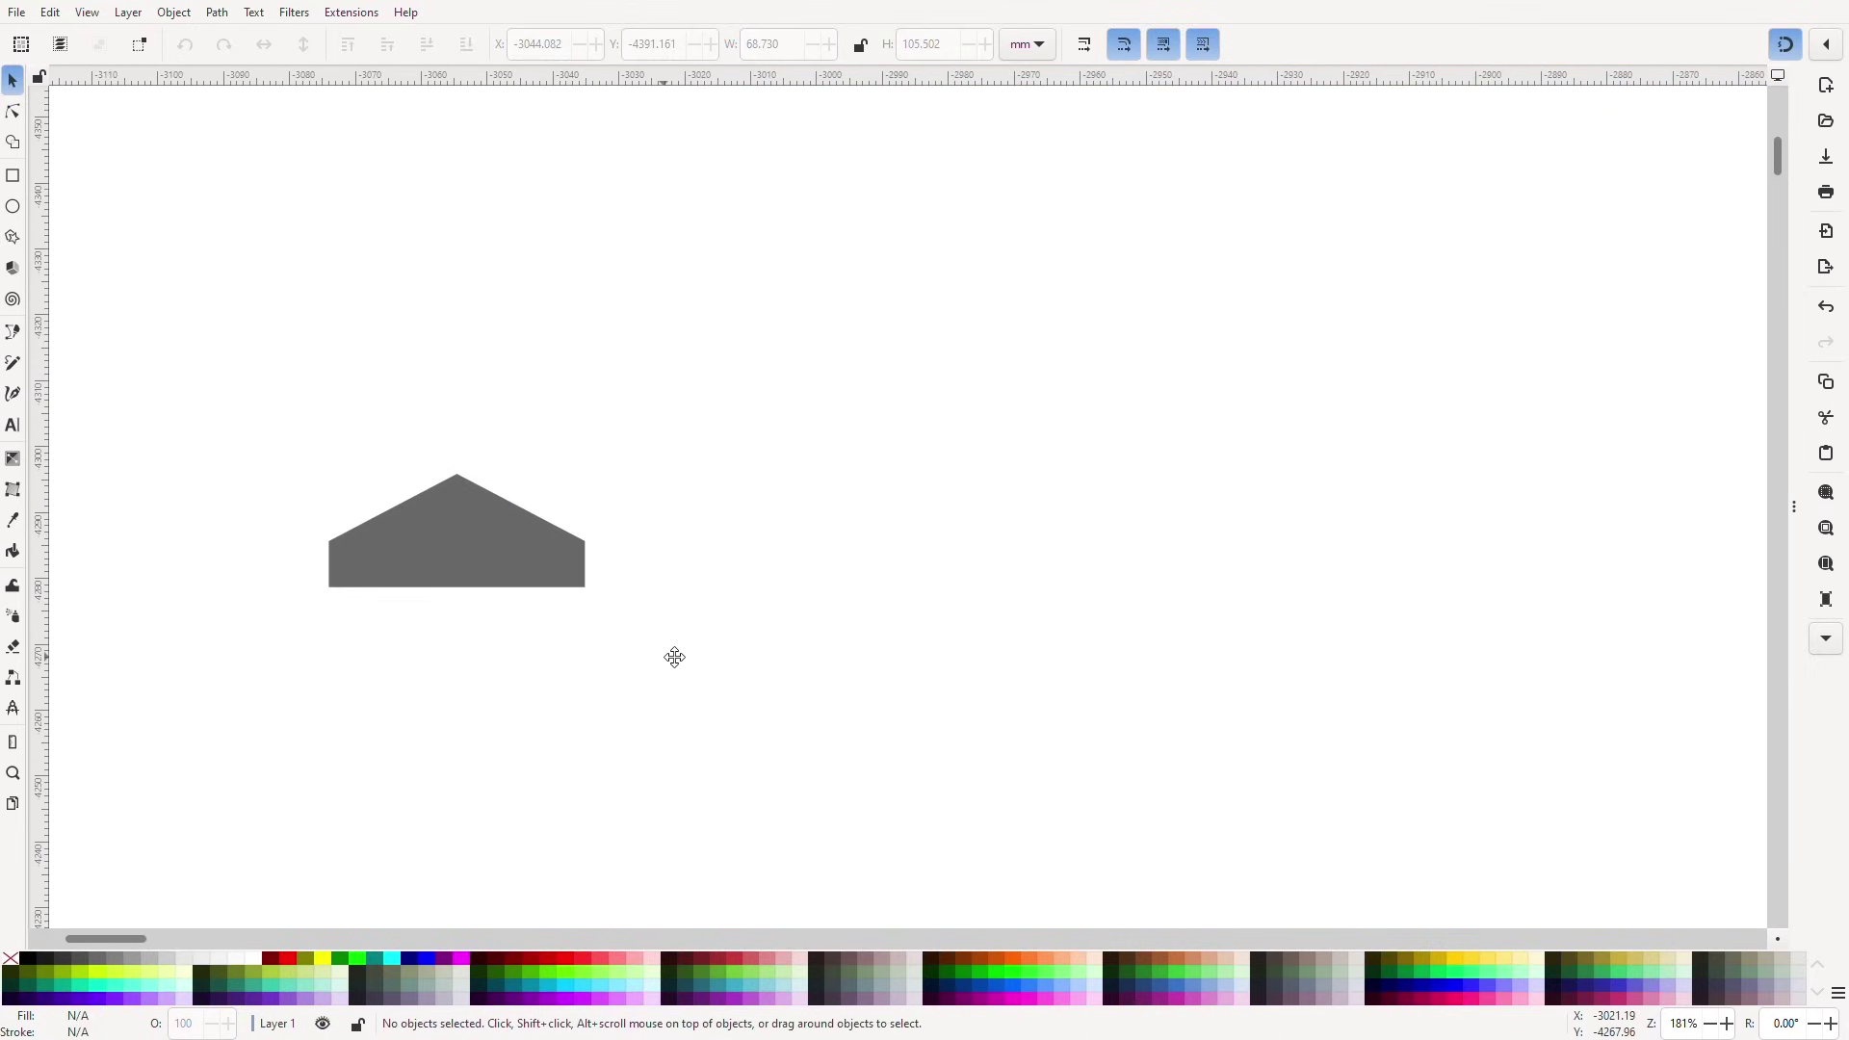
pyautogui.scroll(2, 488, 503)
pyautogui.press('m')
pyautogui.moveTo(686, 582); pyautogui.dragTo(424, 451)
pyautogui.press('t')
pyautogui.click(575, 482)
pyautogui.write('21.')
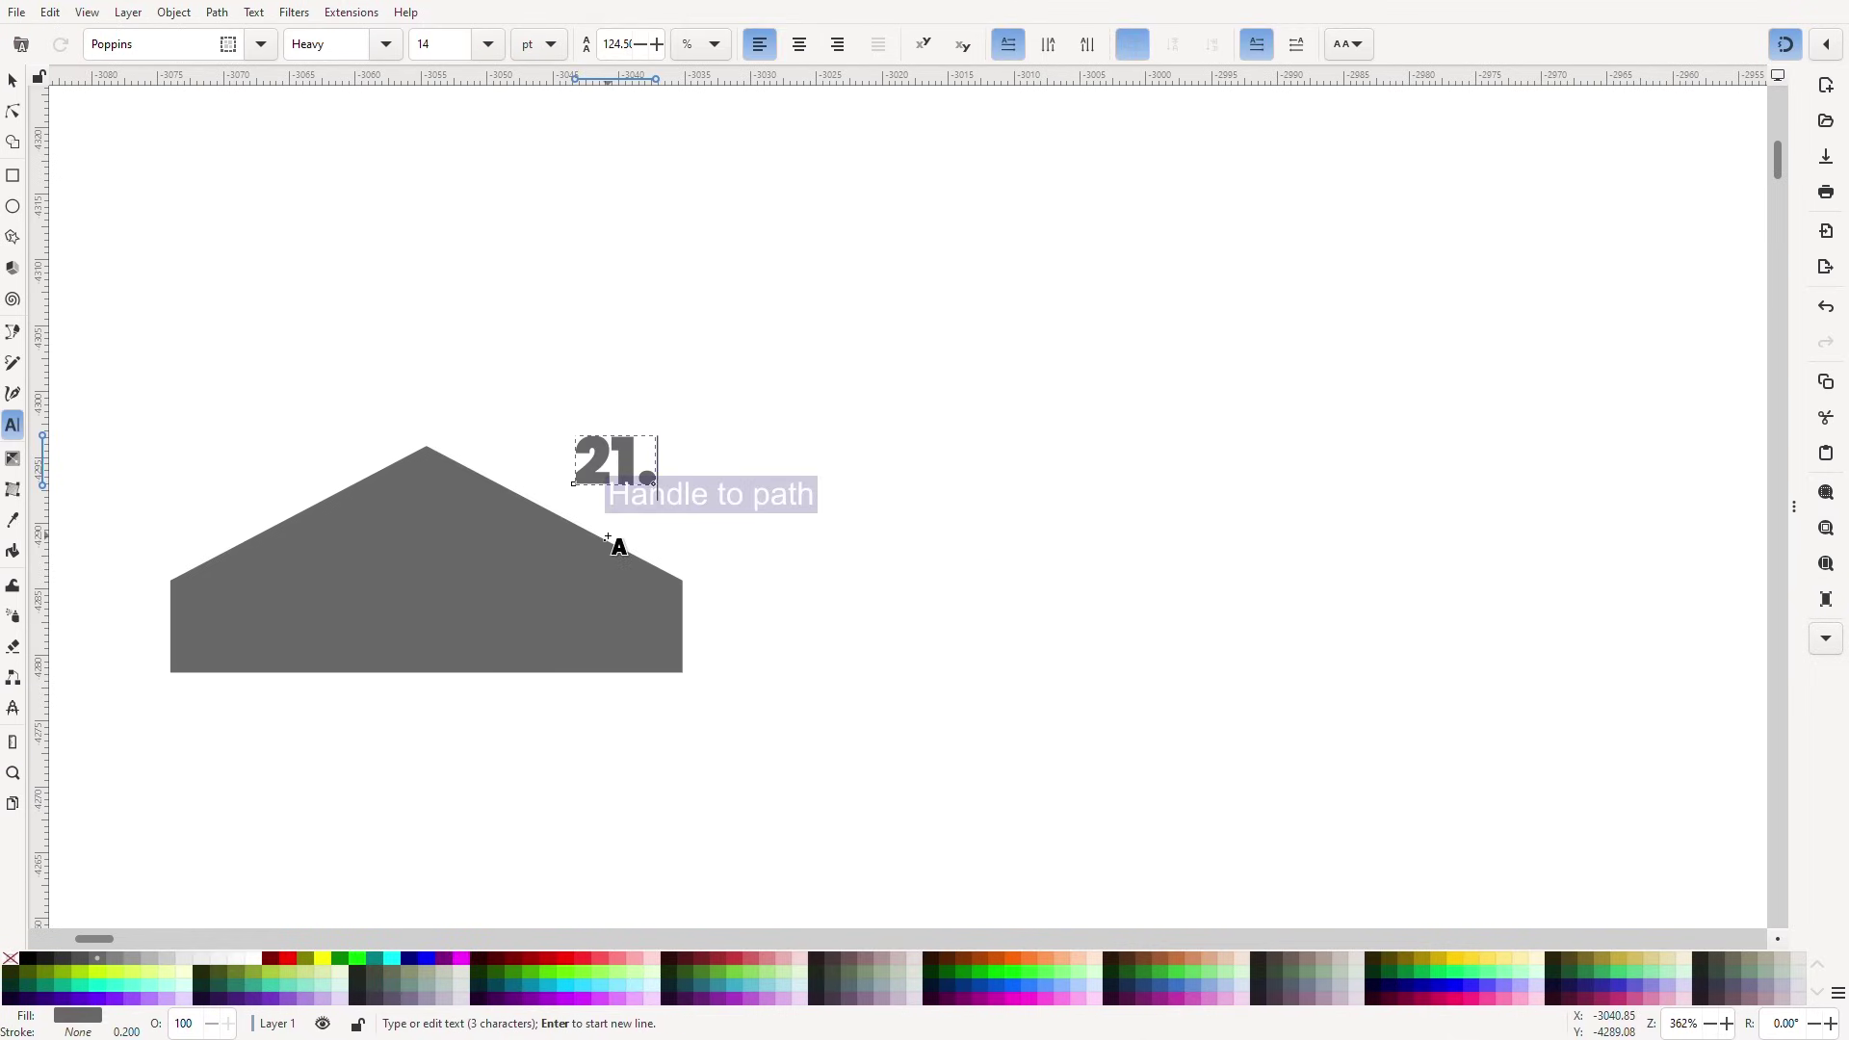
pyautogui.write('95')
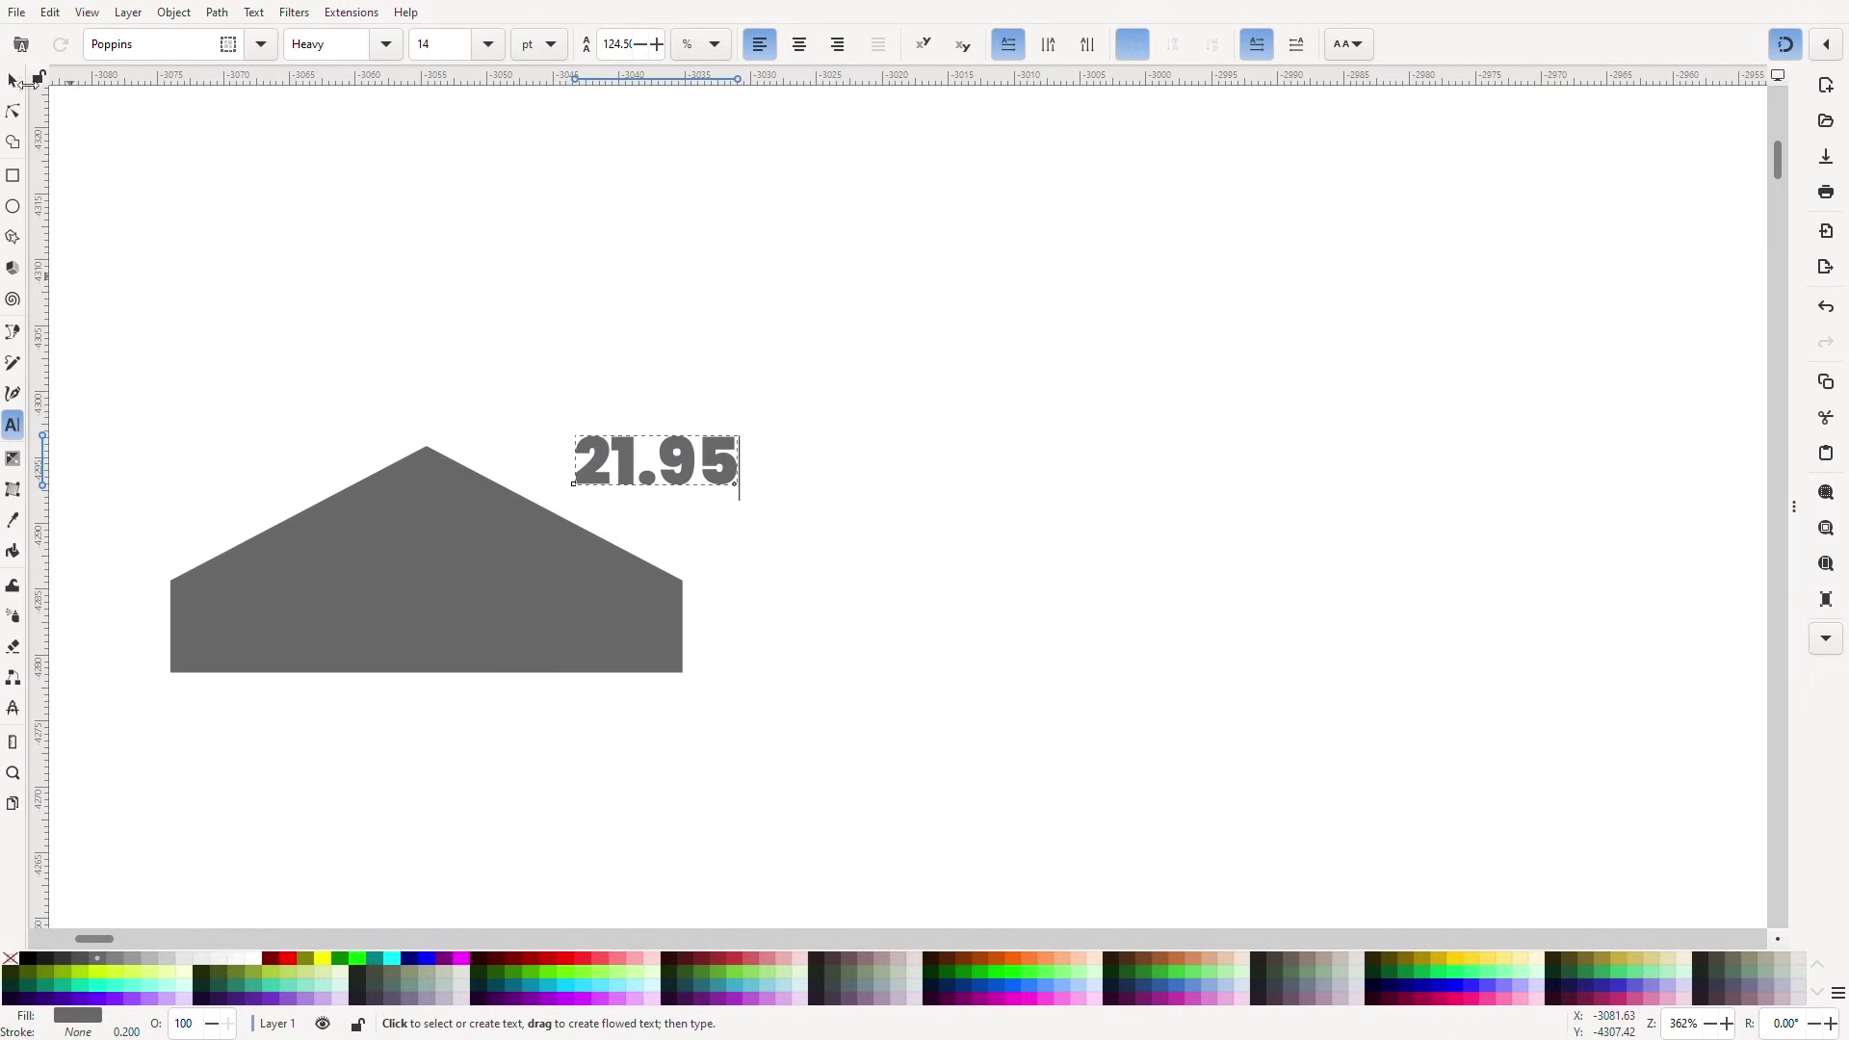
# Place a duplicate of the plan's red roof face beside the 21.95 label and gray silhouette.
pyautogui.click(13, 81)
pyautogui.scroll(-4, 771, 517)
pyautogui.moveTo(797, 622); pyautogui.dragTo(838, 445)
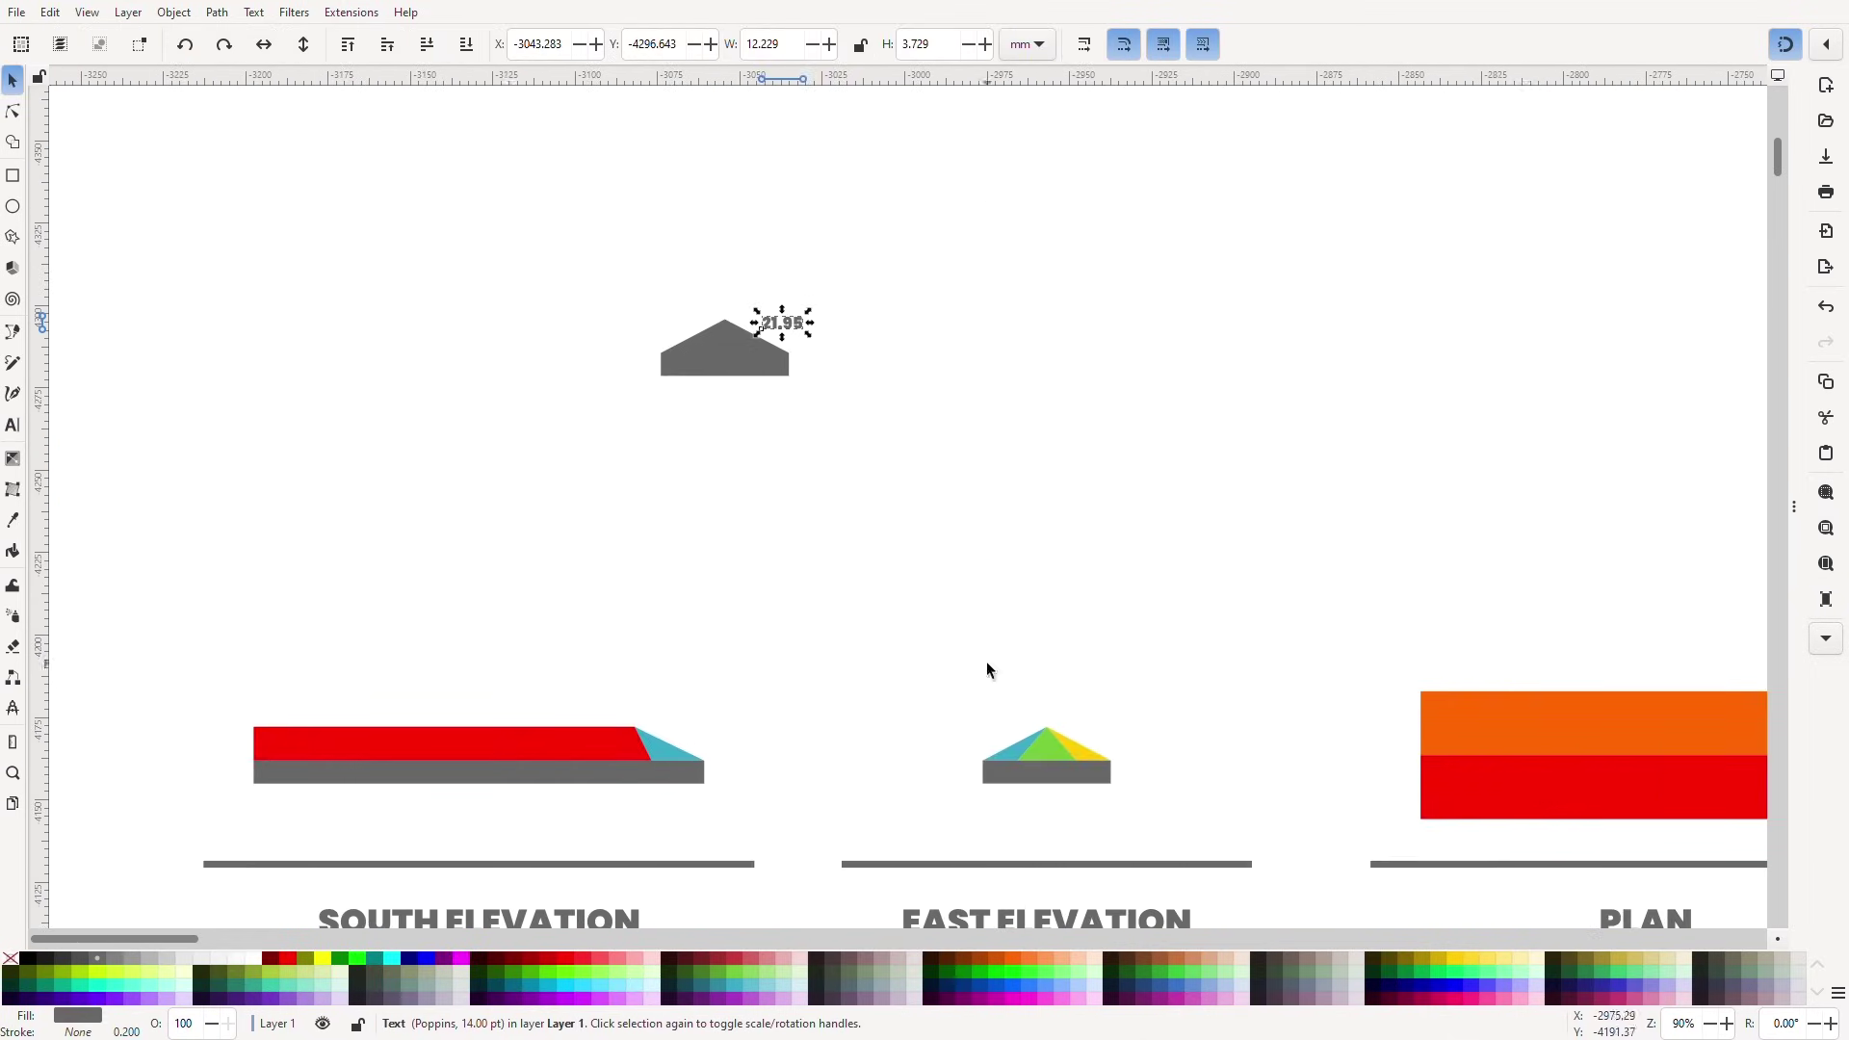
pyautogui.click(1523, 783)
pyautogui.moveTo(1514, 802); pyautogui.dragTo(659, 350)
pyautogui.hotkey('ctrl', 'd')
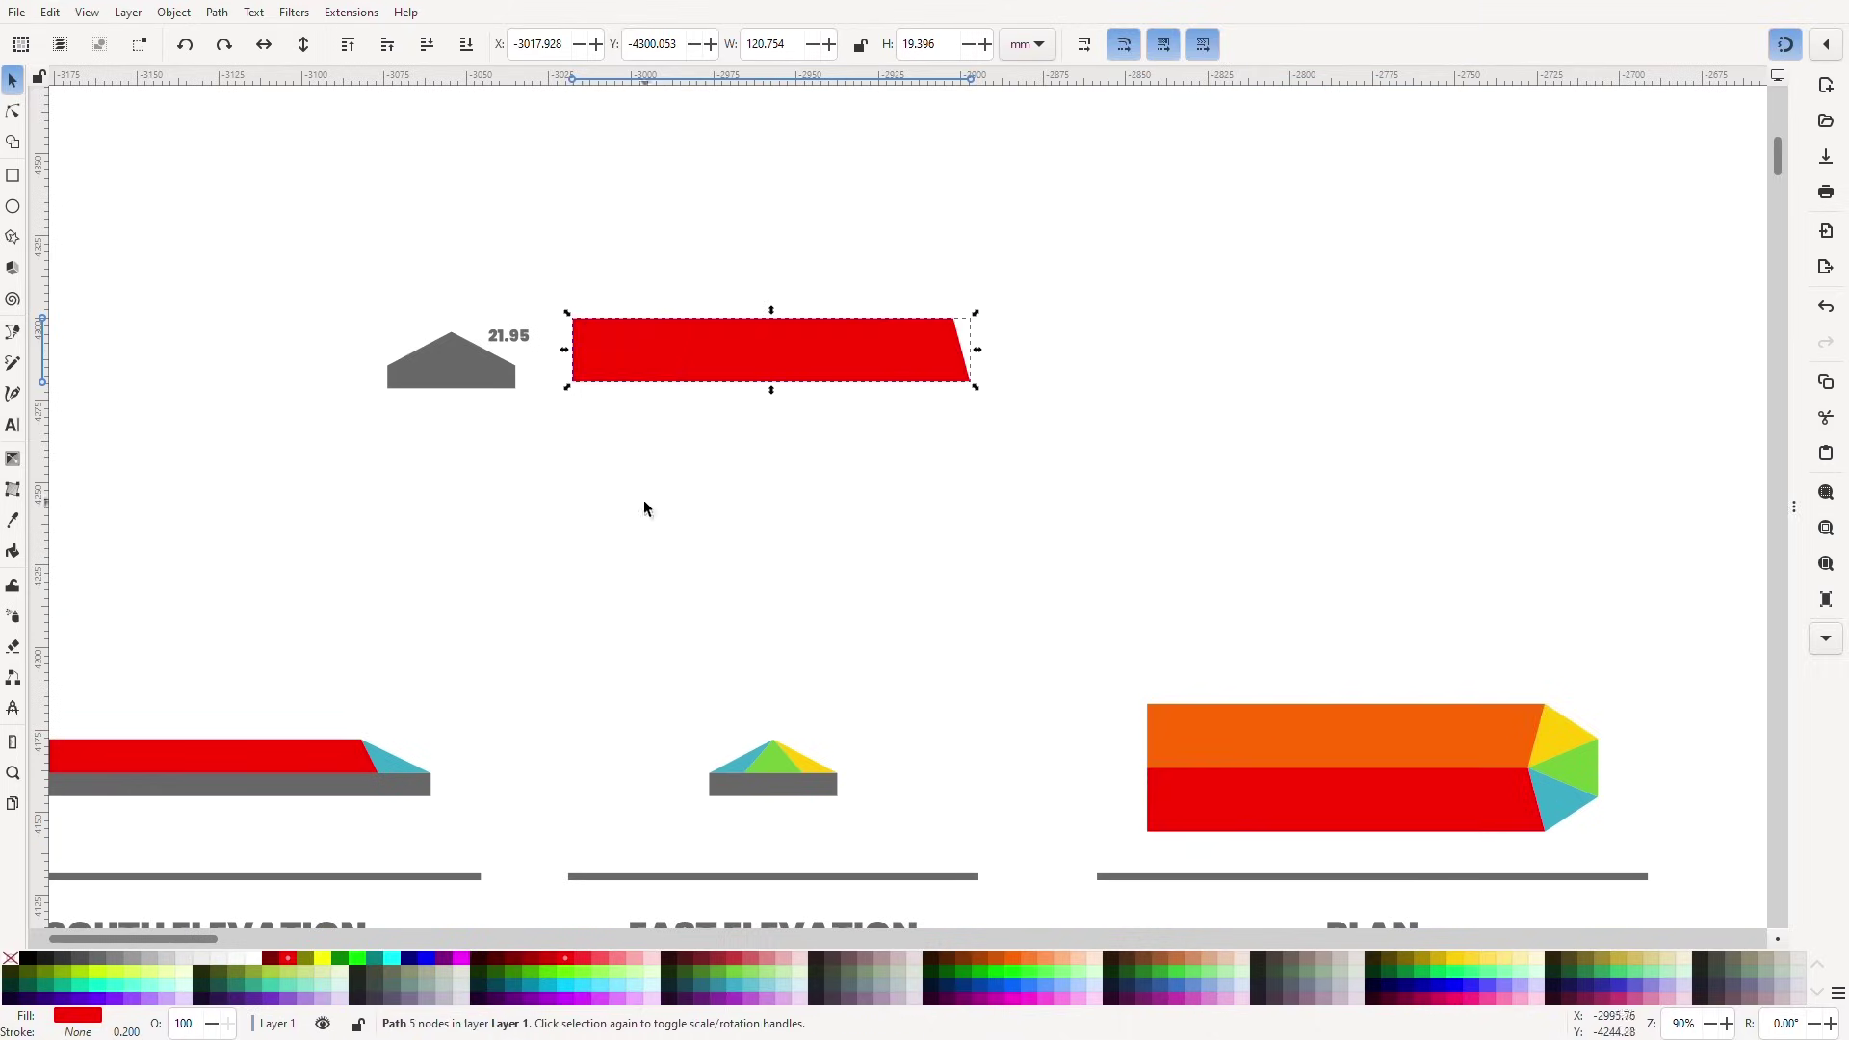
# Try stretching the copied red roof face to different heights by hand.
pyautogui.scroll(1, 772, 310)
pyautogui.moveTo(769, 322); pyautogui.dragTo(787, 361)
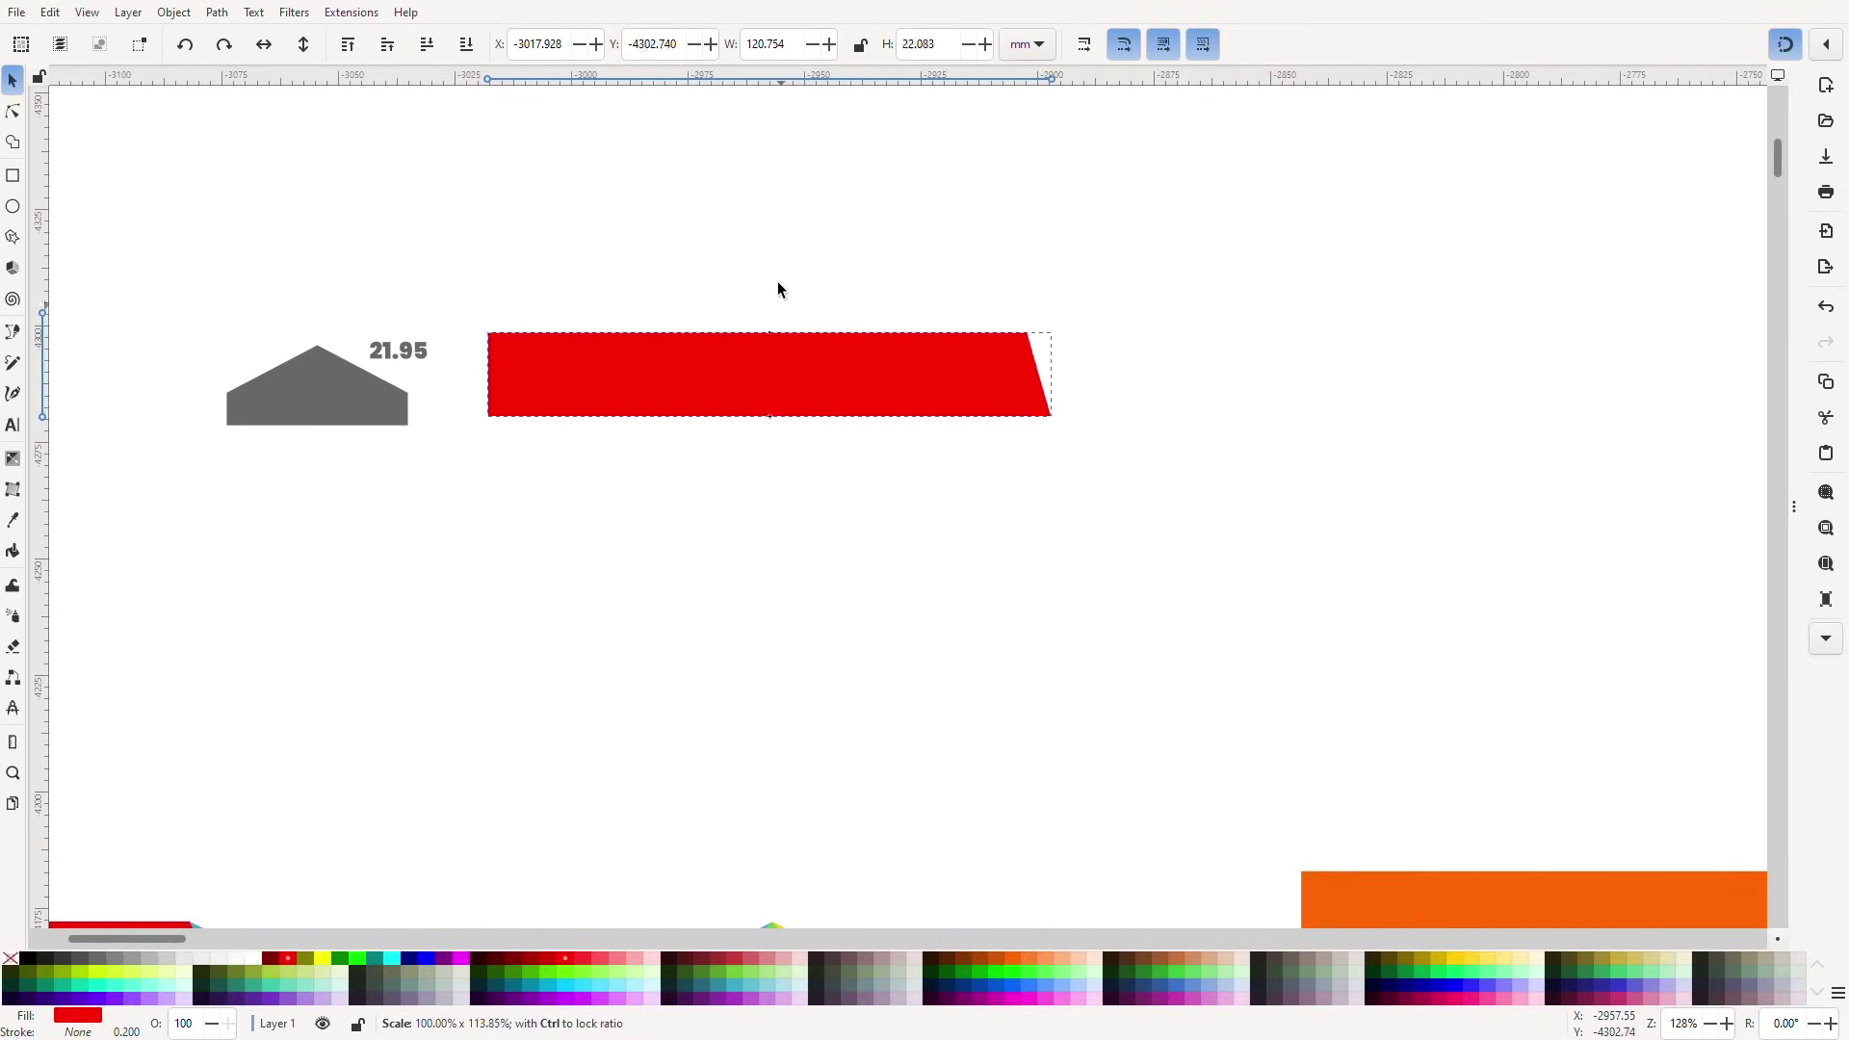
pyautogui.moveTo(778, 288); pyautogui.dragTo(770, 180)
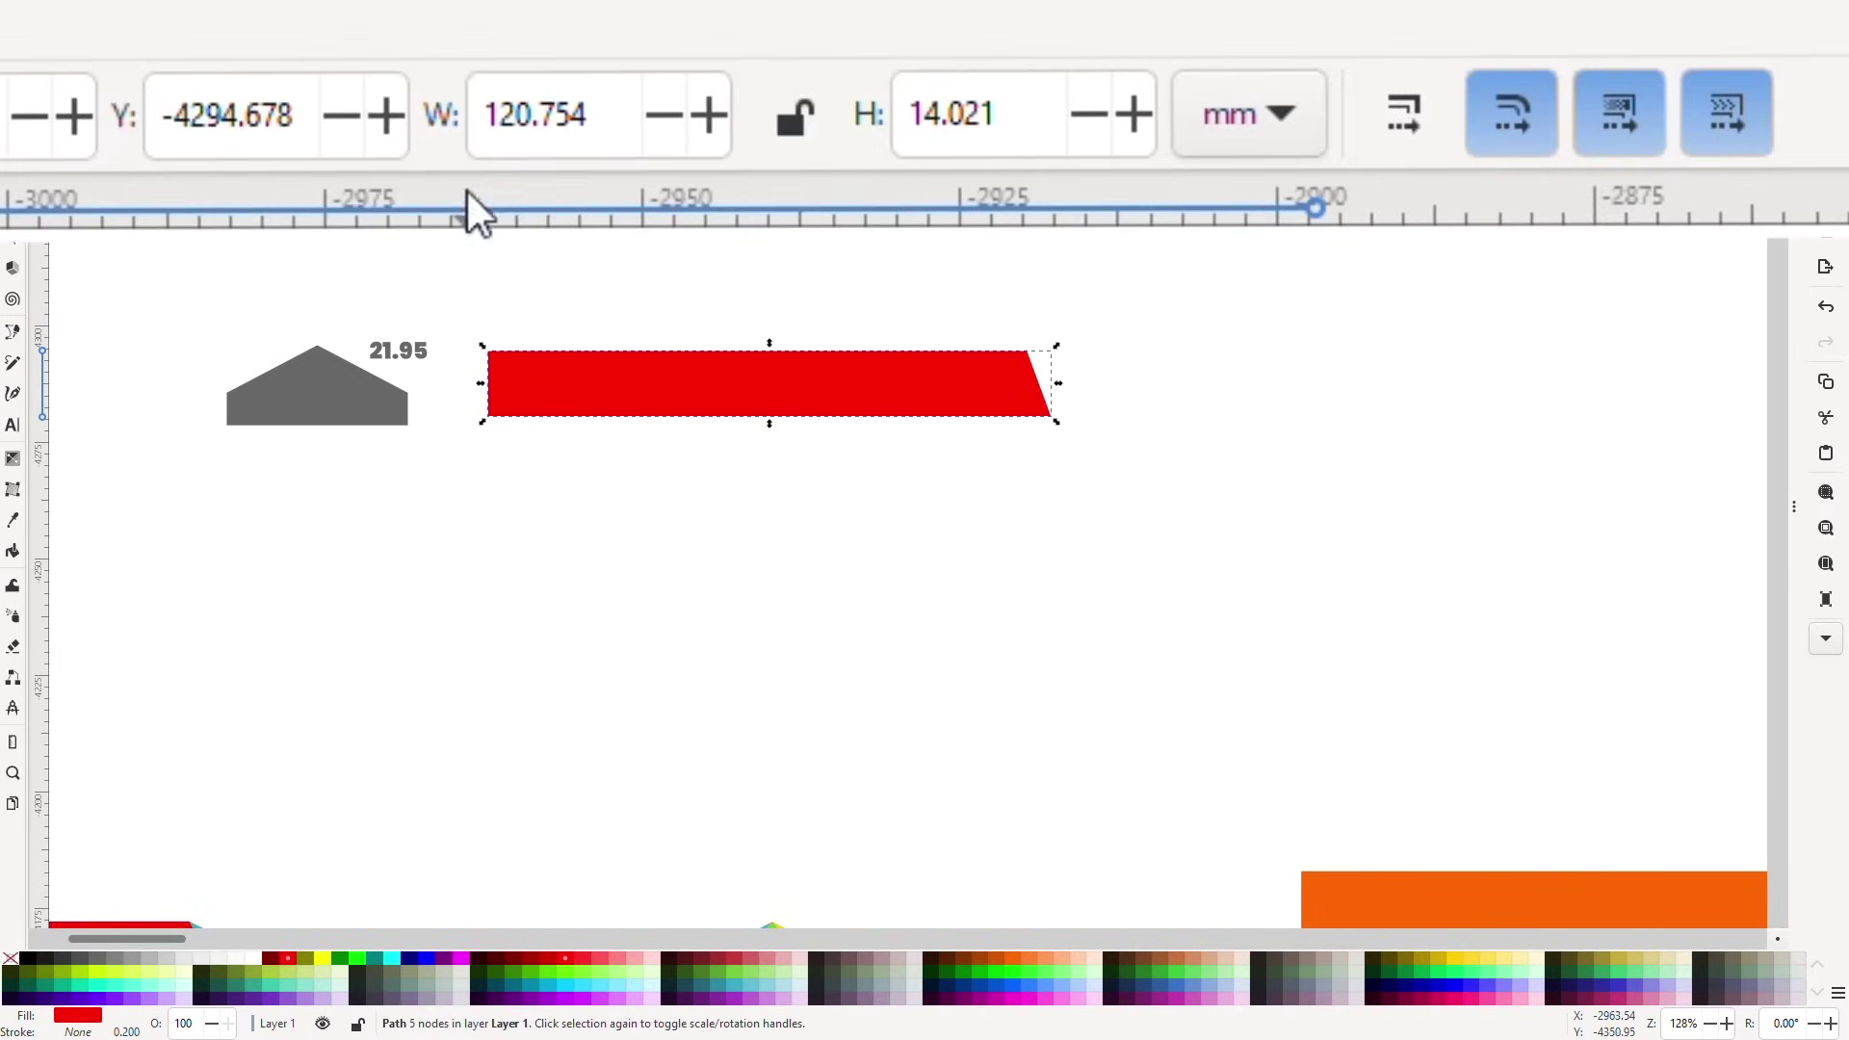
# Set the copied red roof face's height to 21.95 mm without changing its width.
pyautogui.click(757, 43)
pyautogui.press('Tab')
pyautogui.press('BackSpace')
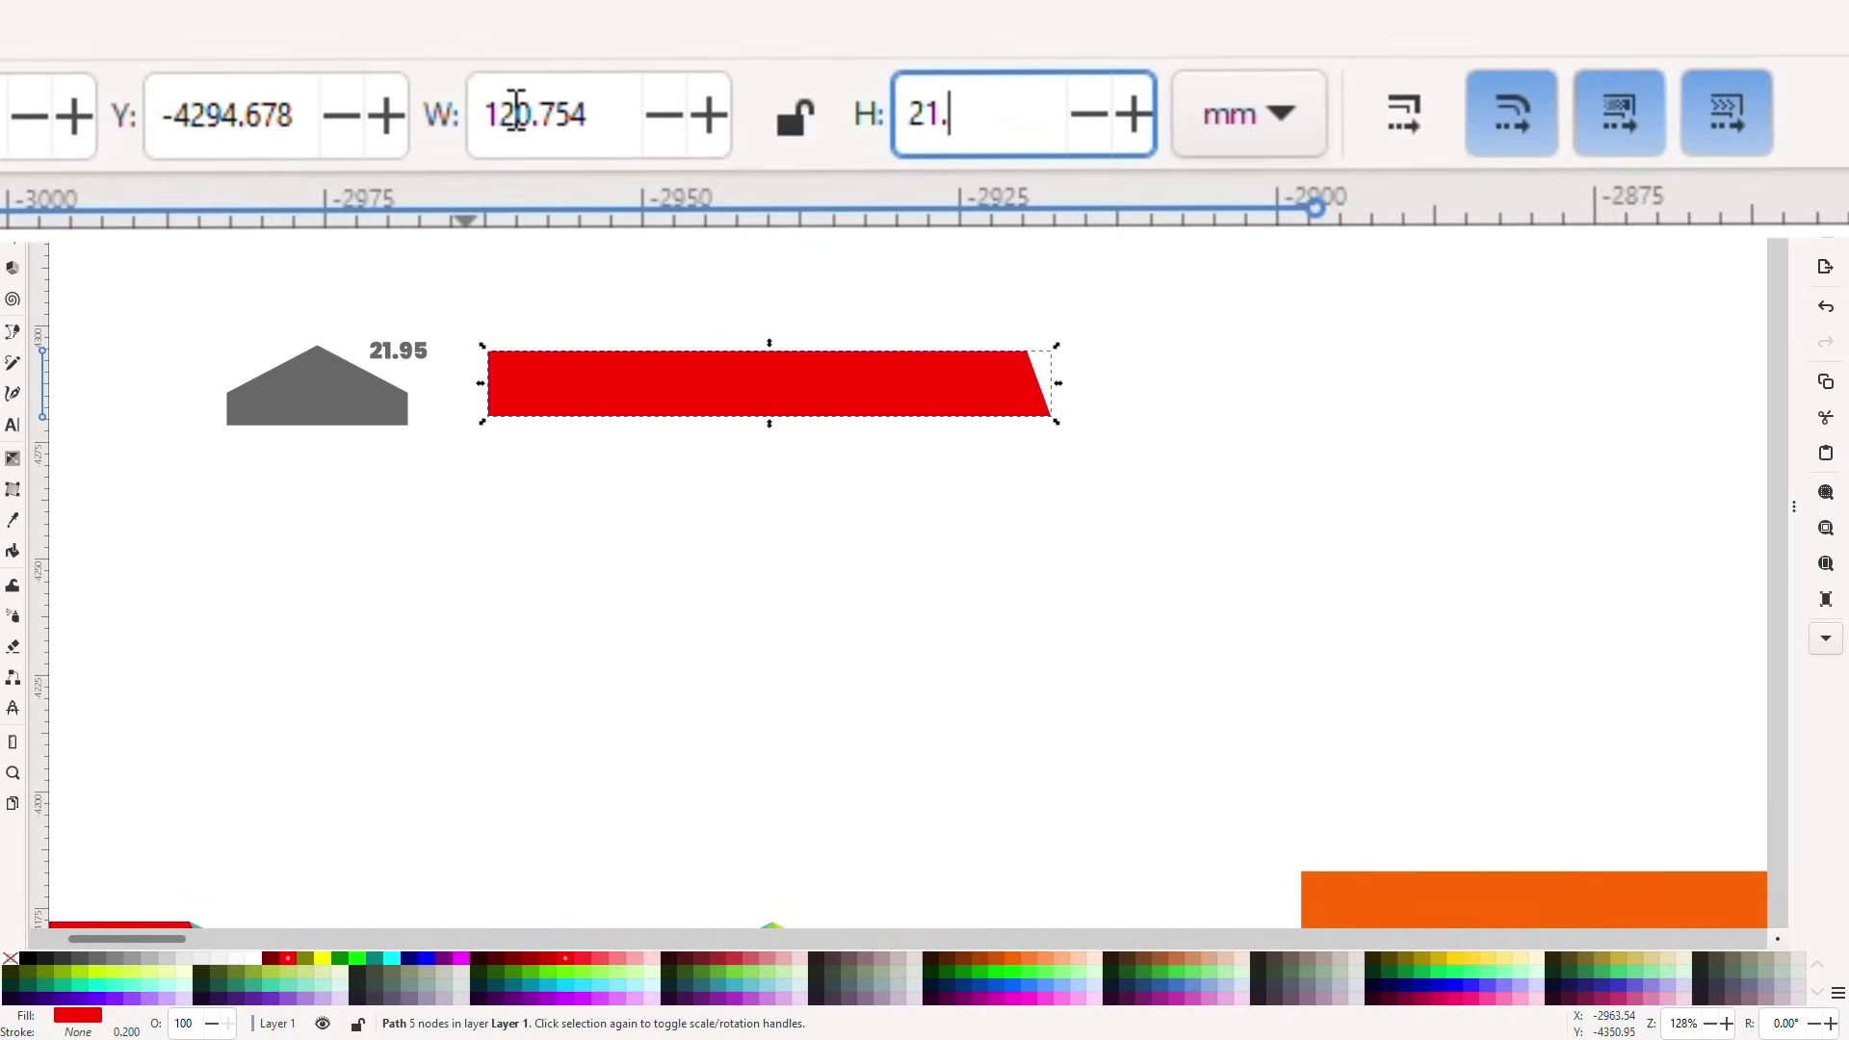
pyautogui.press('Return')
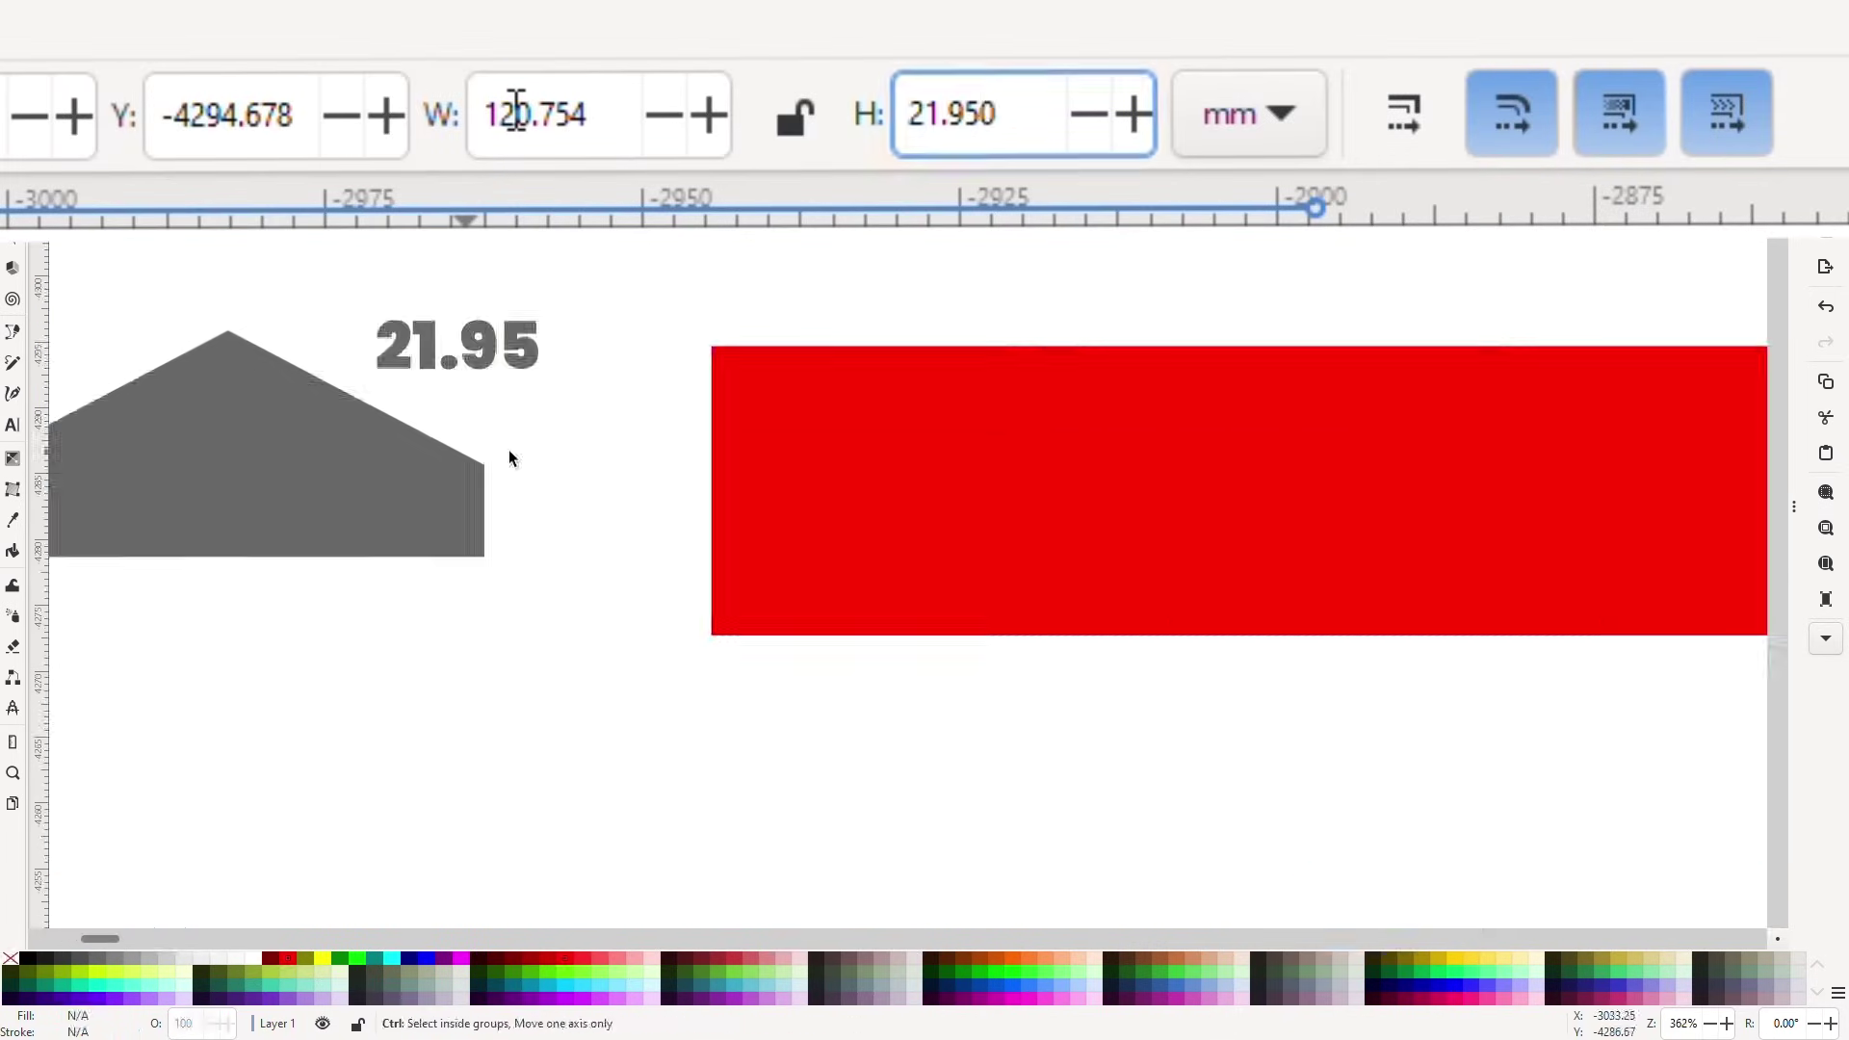
# Compare the resized red face with the silhouette's right slope by snapping it to the eave and rotating it onto the slope.
pyautogui.moveTo(1373, 532); pyautogui.dragTo(1143, 359)
pyautogui.scroll(1, 378, 168)
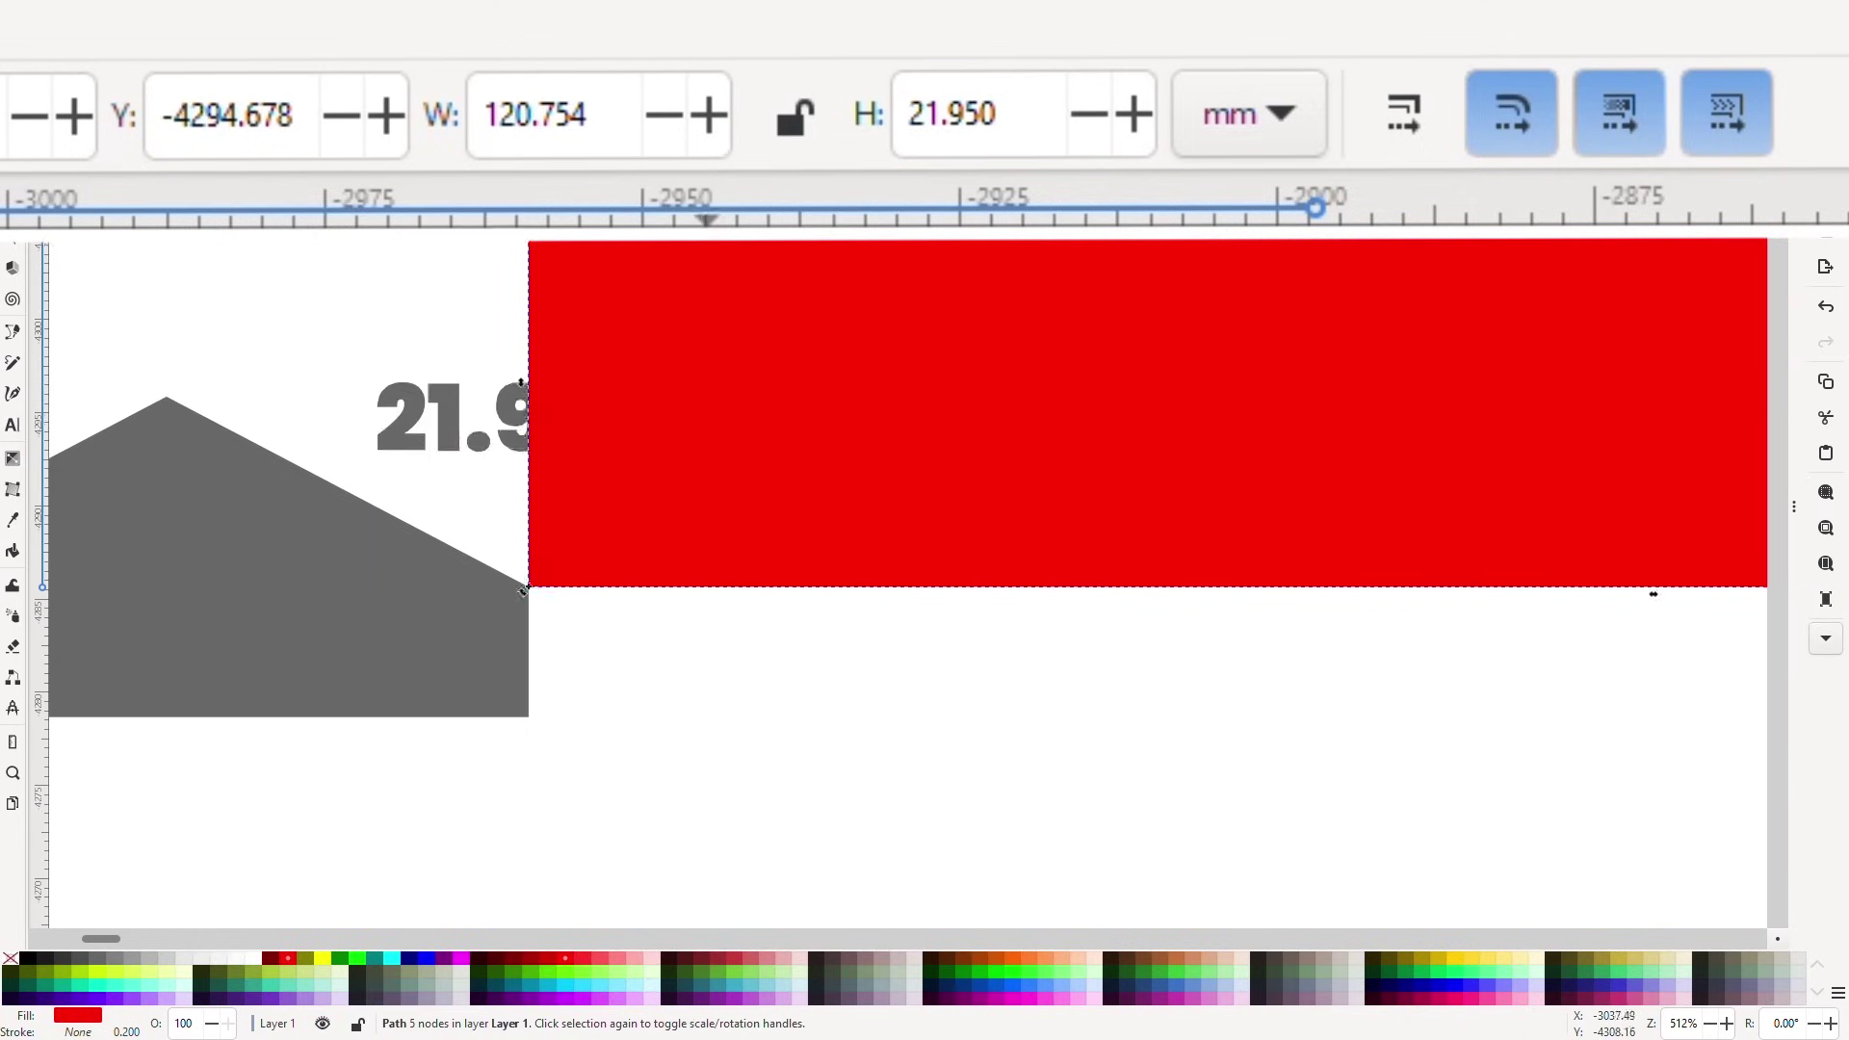
pyautogui.moveTo(528, 177); pyautogui.dragTo(214, 414)
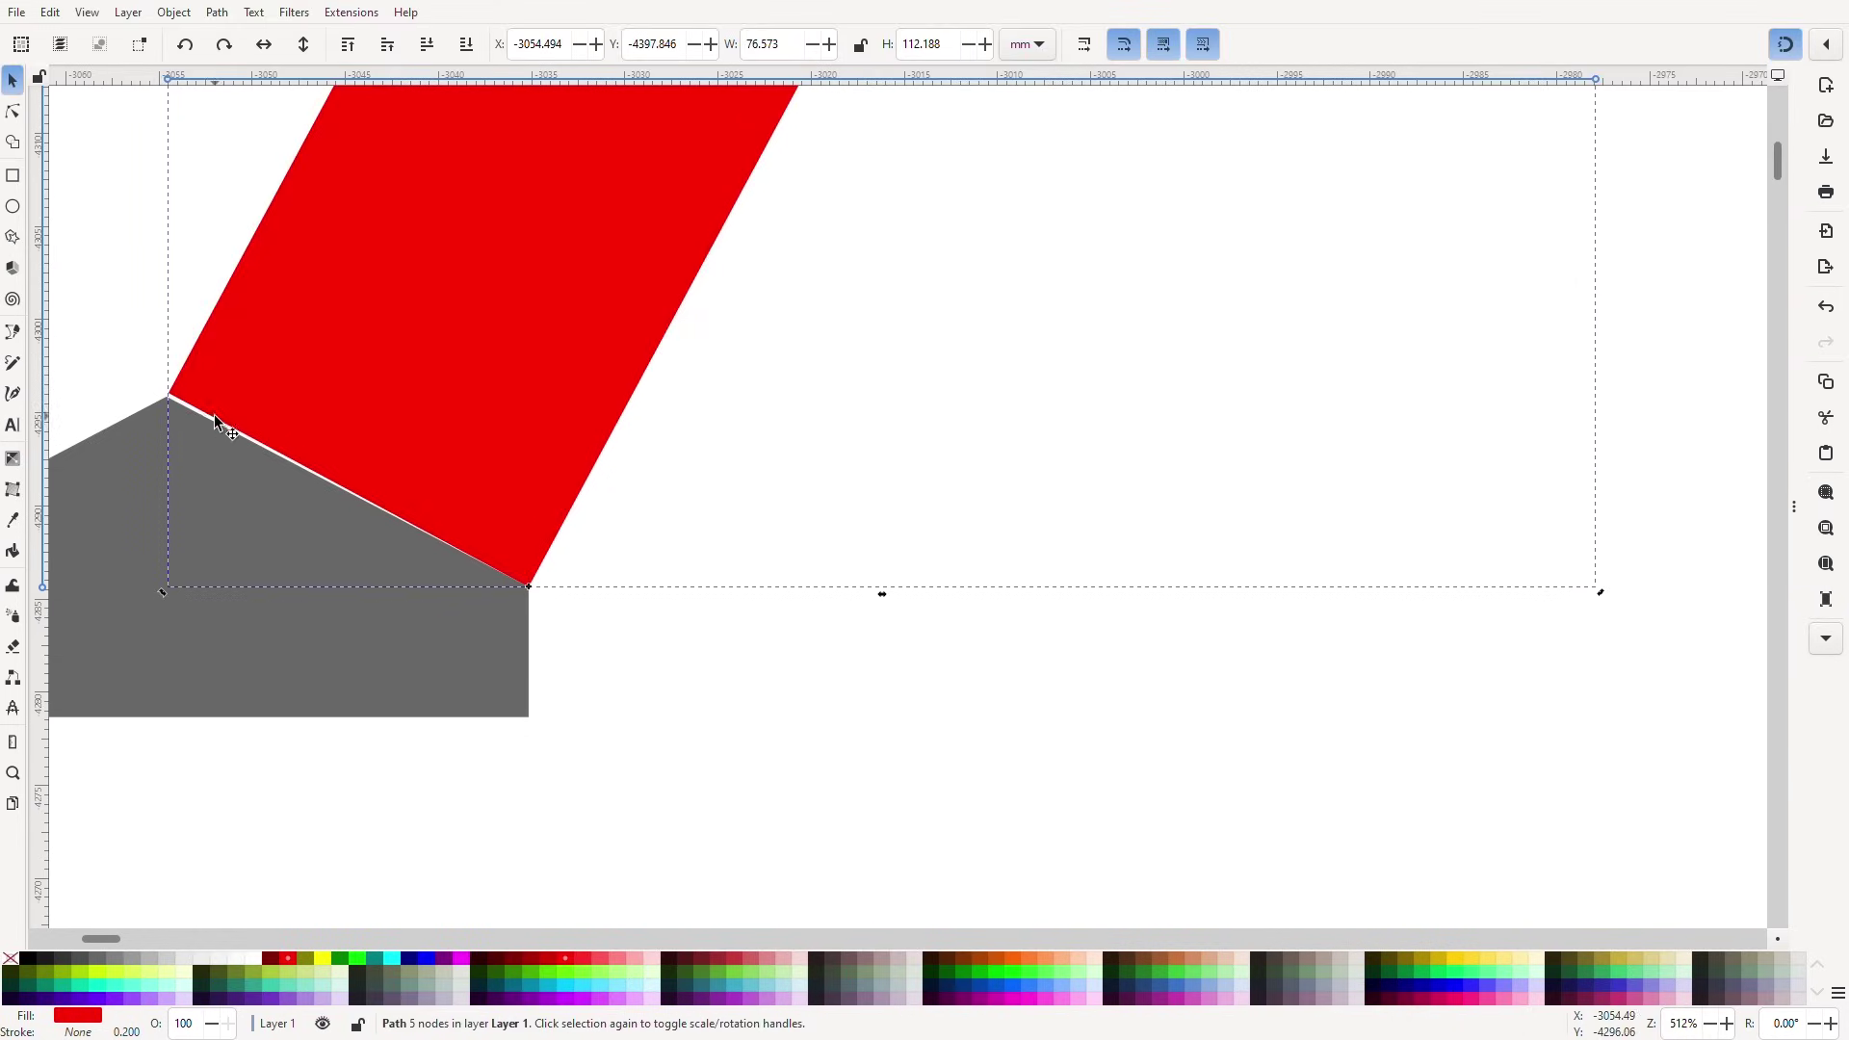
pyautogui.scroll(3, 145, 404)
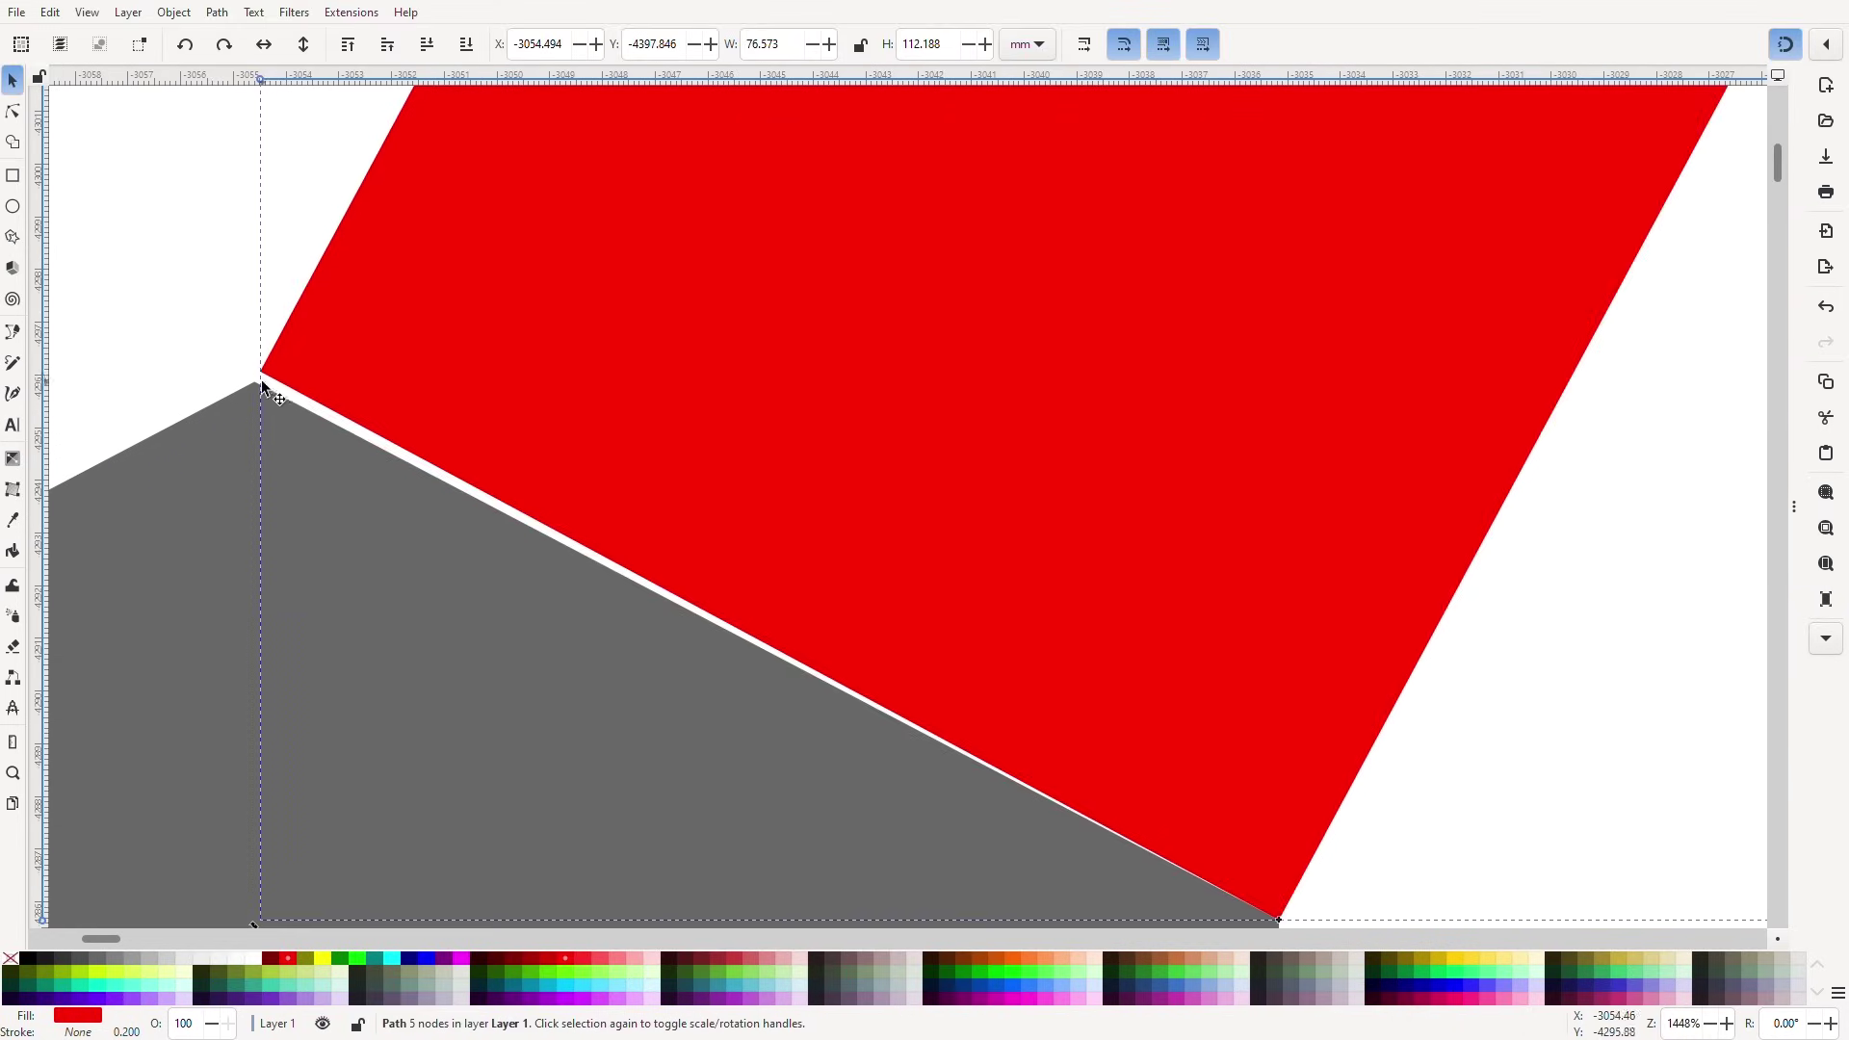
# Set the height of the plan's orange roof face copy to 21.95 mm and snap it against the red copy's ridge edge.
pyautogui.scroll(-5, 281, 370)
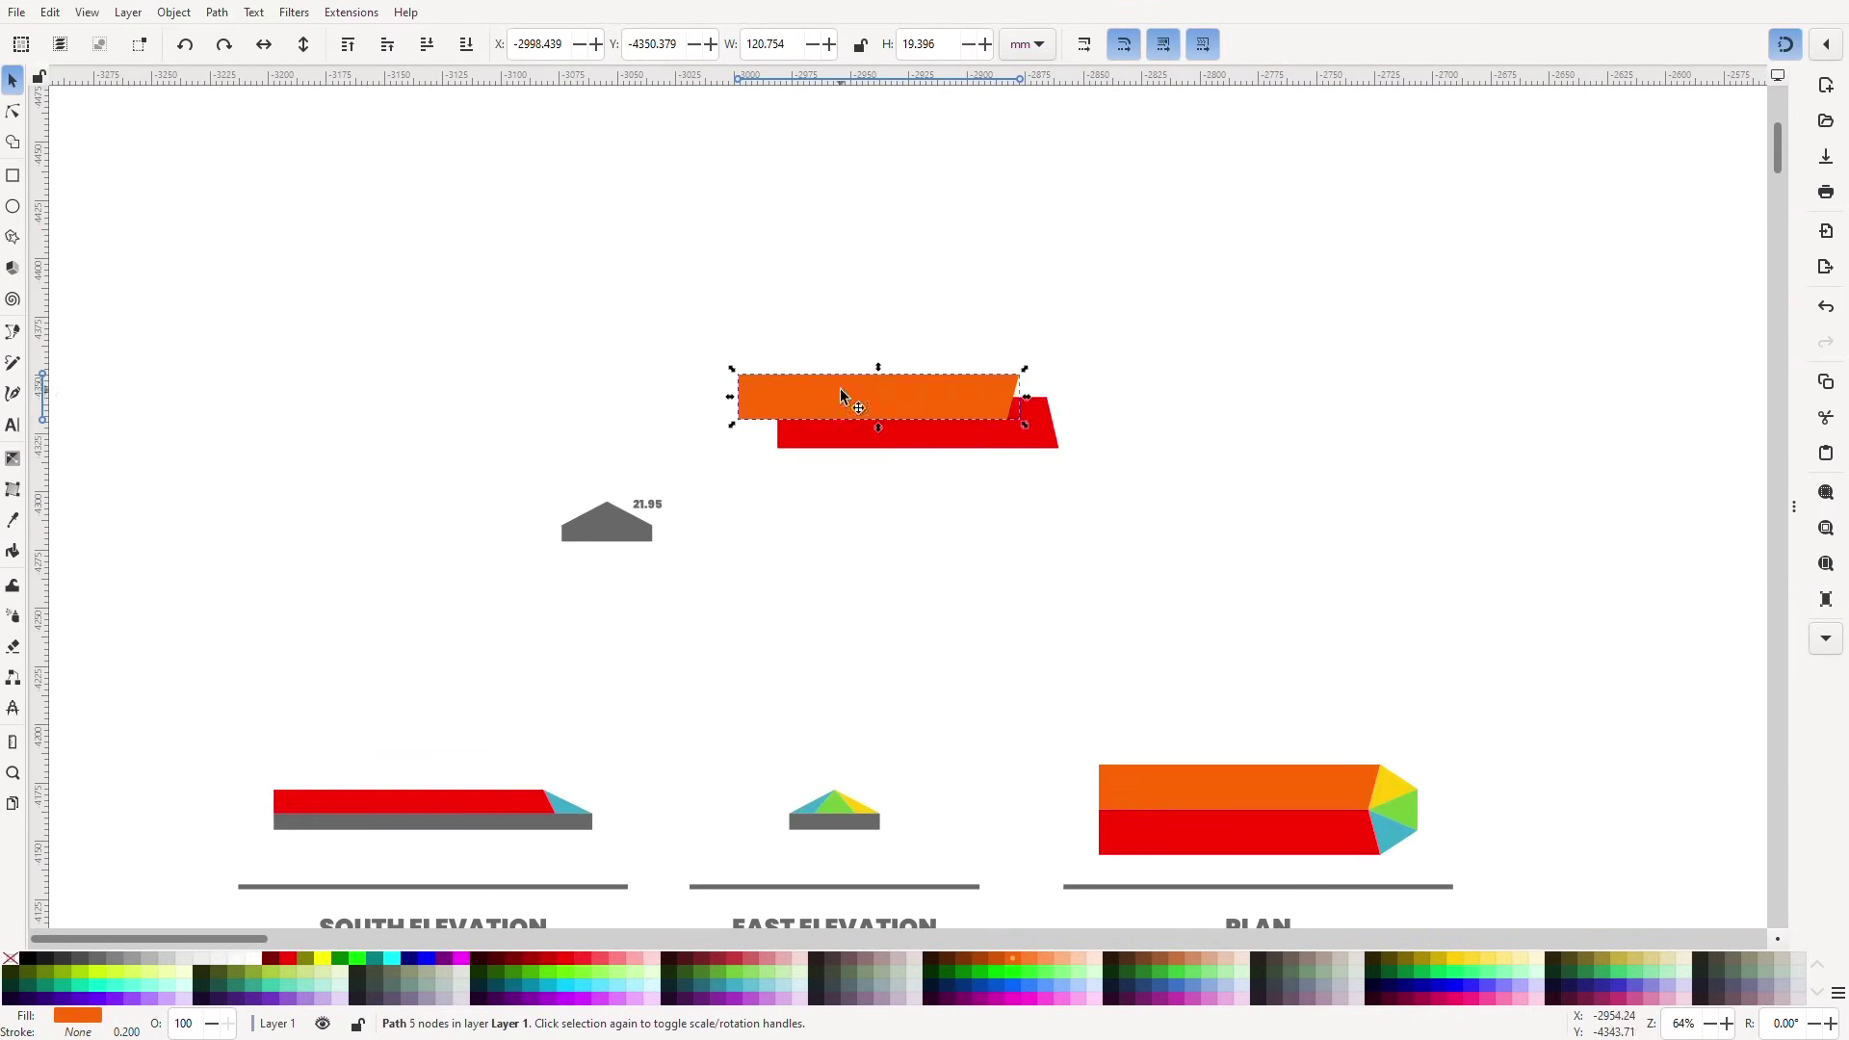
pyautogui.moveTo(840, 389); pyautogui.dragTo(827, 325)
pyautogui.click(770, 46)
pyautogui.press('Tab')
pyautogui.write('21.95')
pyautogui.press('Return')
pyautogui.scroll(2, 945, 389)
pyautogui.moveTo(603, 275); pyautogui.dragTo(712, 356)
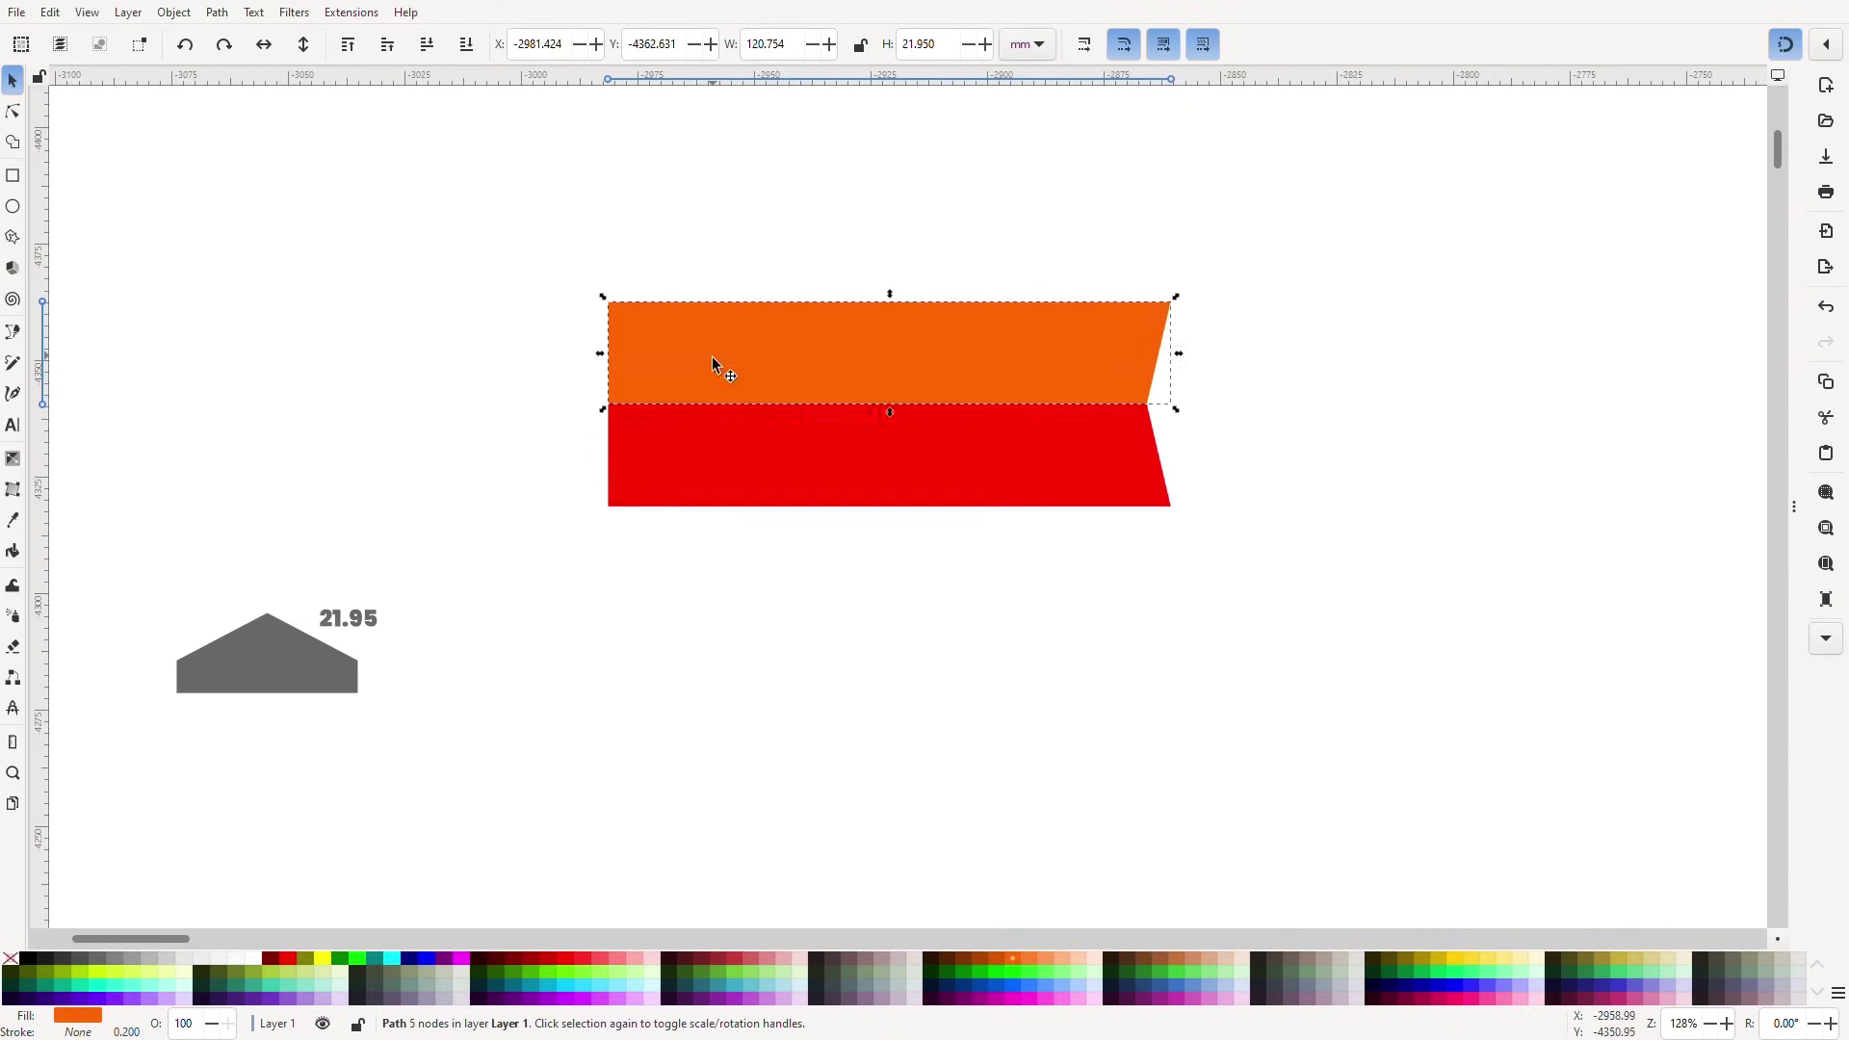
# Select the joined orange and red roof faces and move them together closer to the gray silhouette.
pyautogui.click(984, 699)
pyautogui.moveTo(558, 256); pyautogui.dragTo(1312, 563)
pyautogui.moveTo(836, 499); pyautogui.dragTo(638, 474)
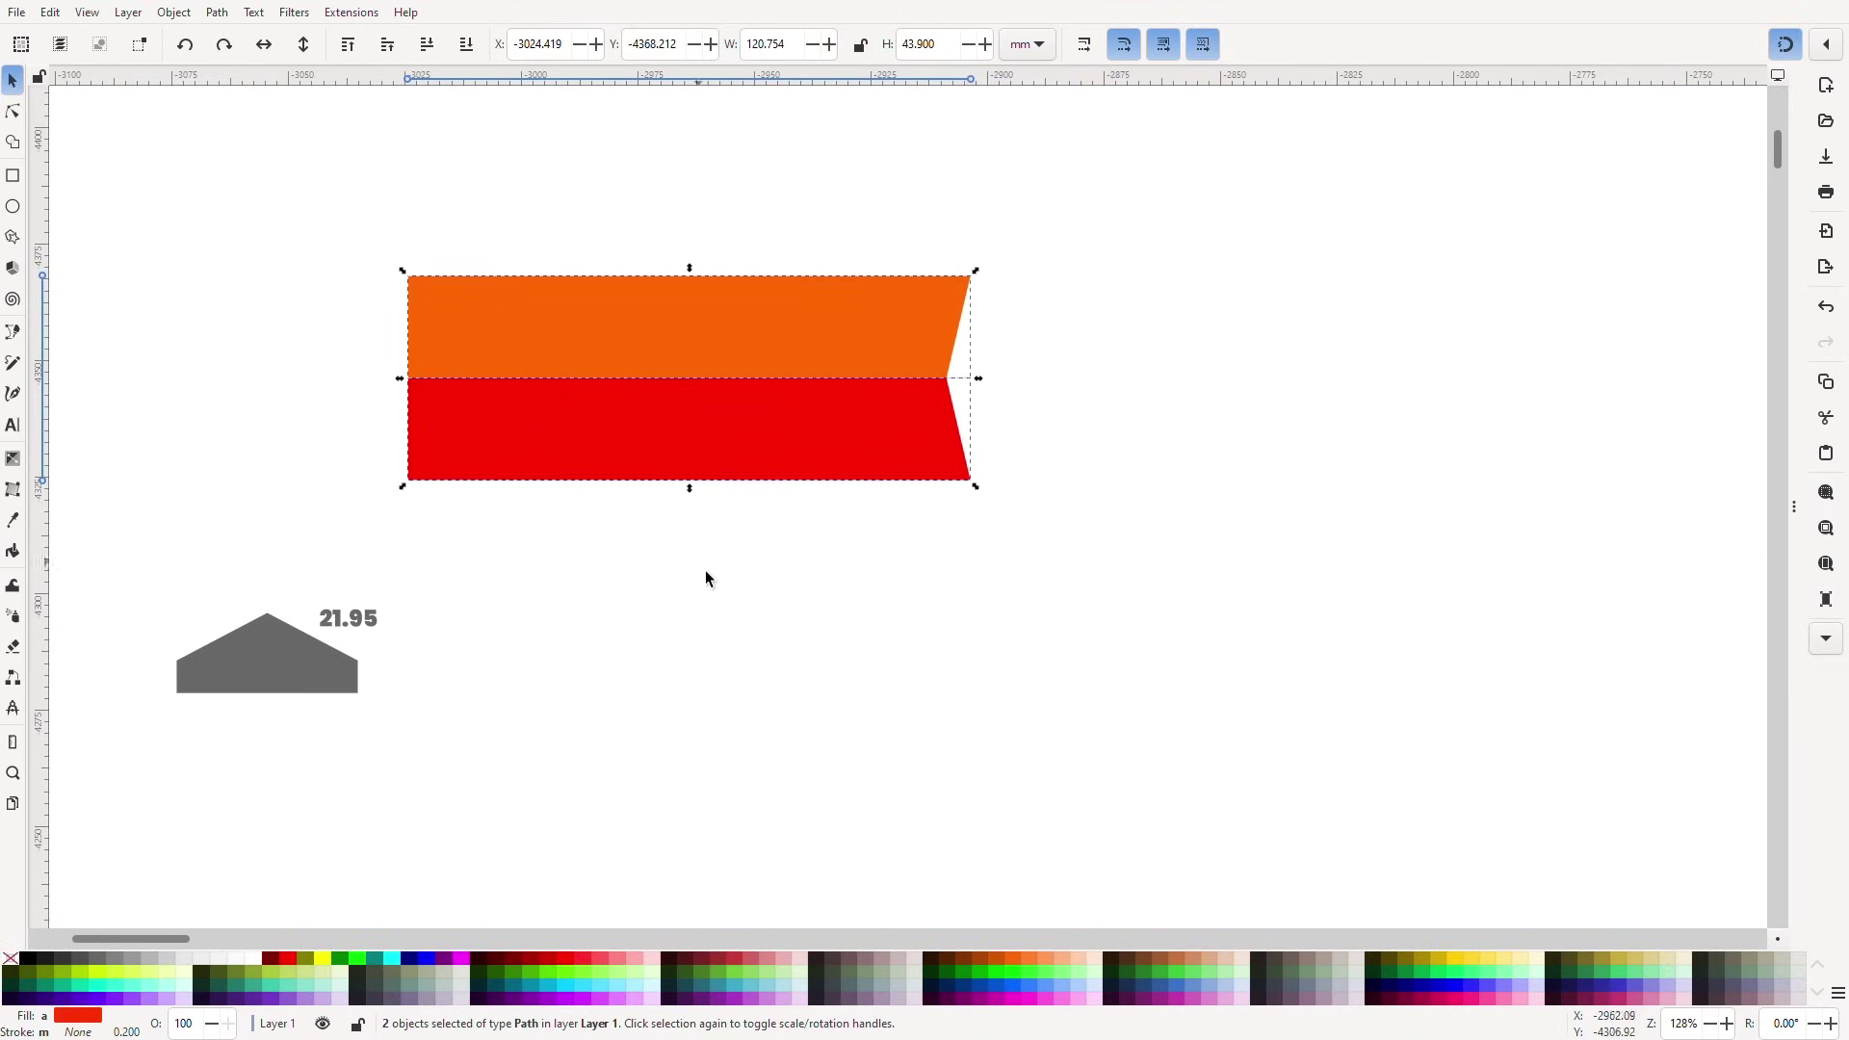
pyautogui.click(734, 621)
# Examine the yellow, green and blue hip faces in the east elevation and plan.
pyautogui.scroll(-1, 676, 637)
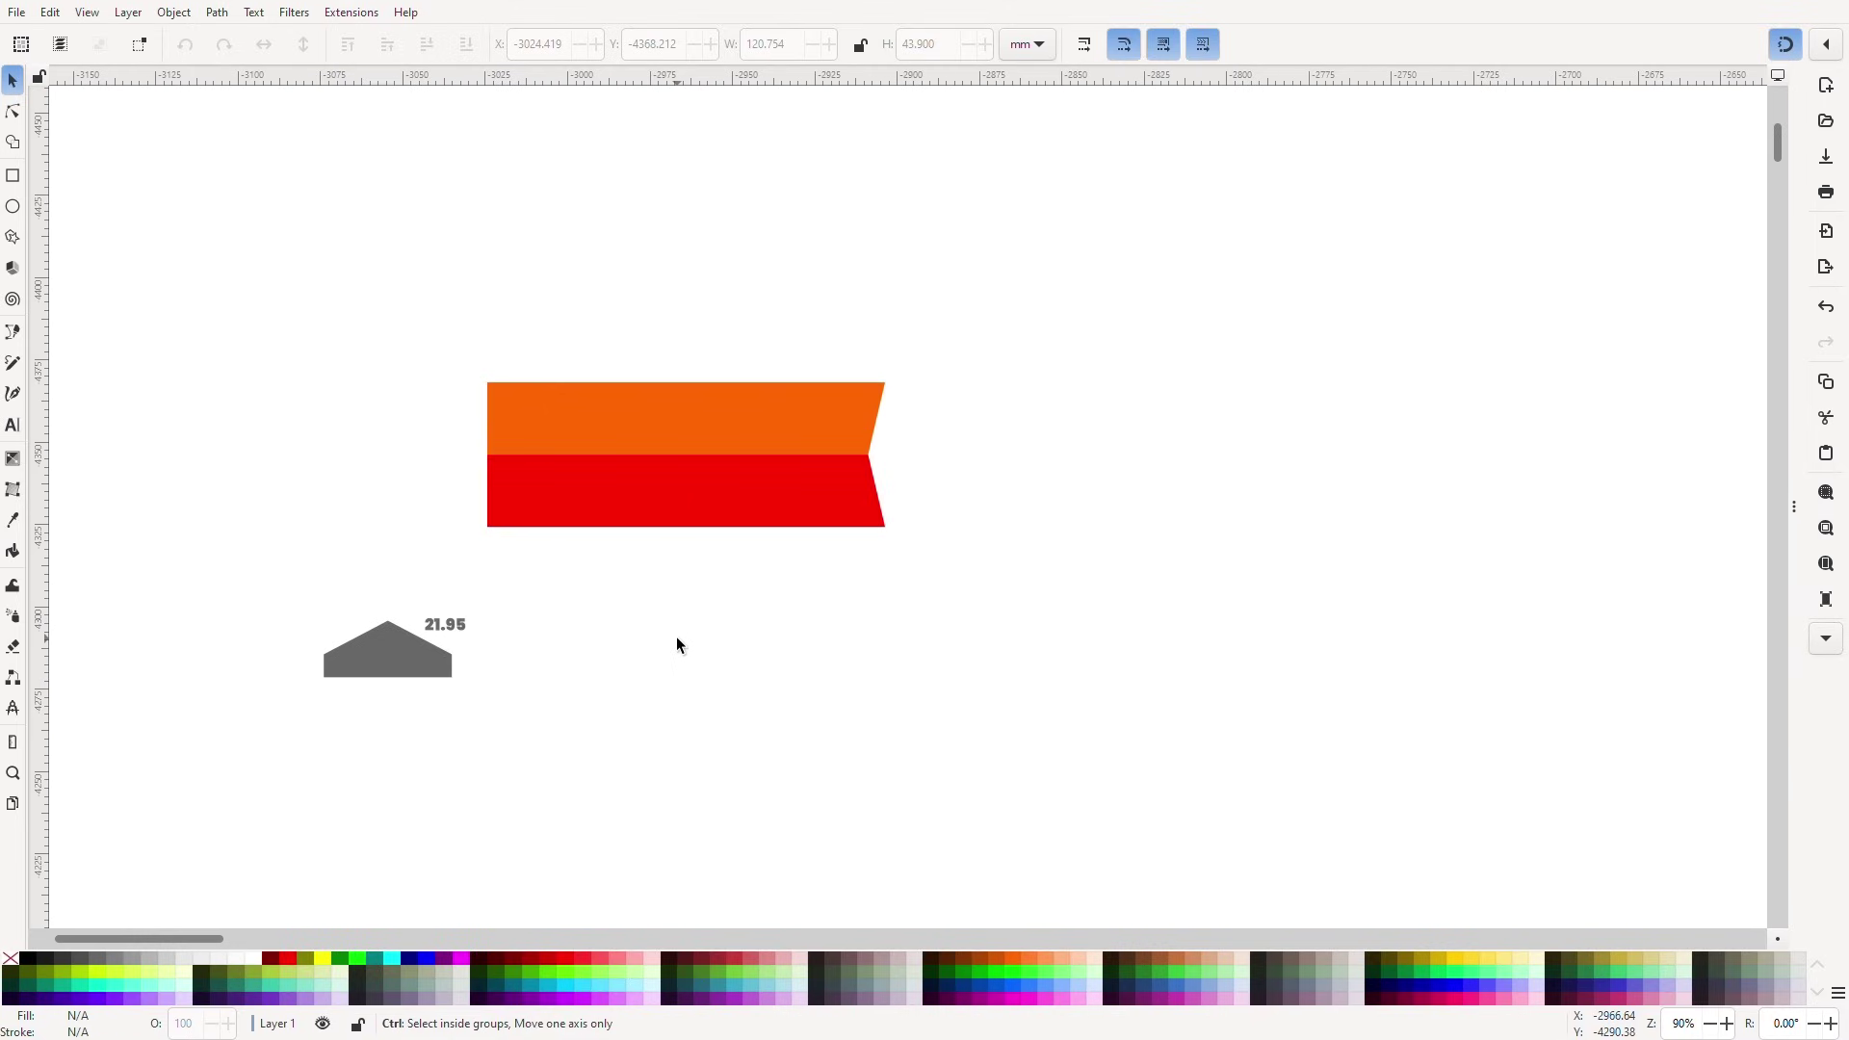
pyautogui.scroll(-2, 676, 637)
pyautogui.scroll(-4, 823, 743)
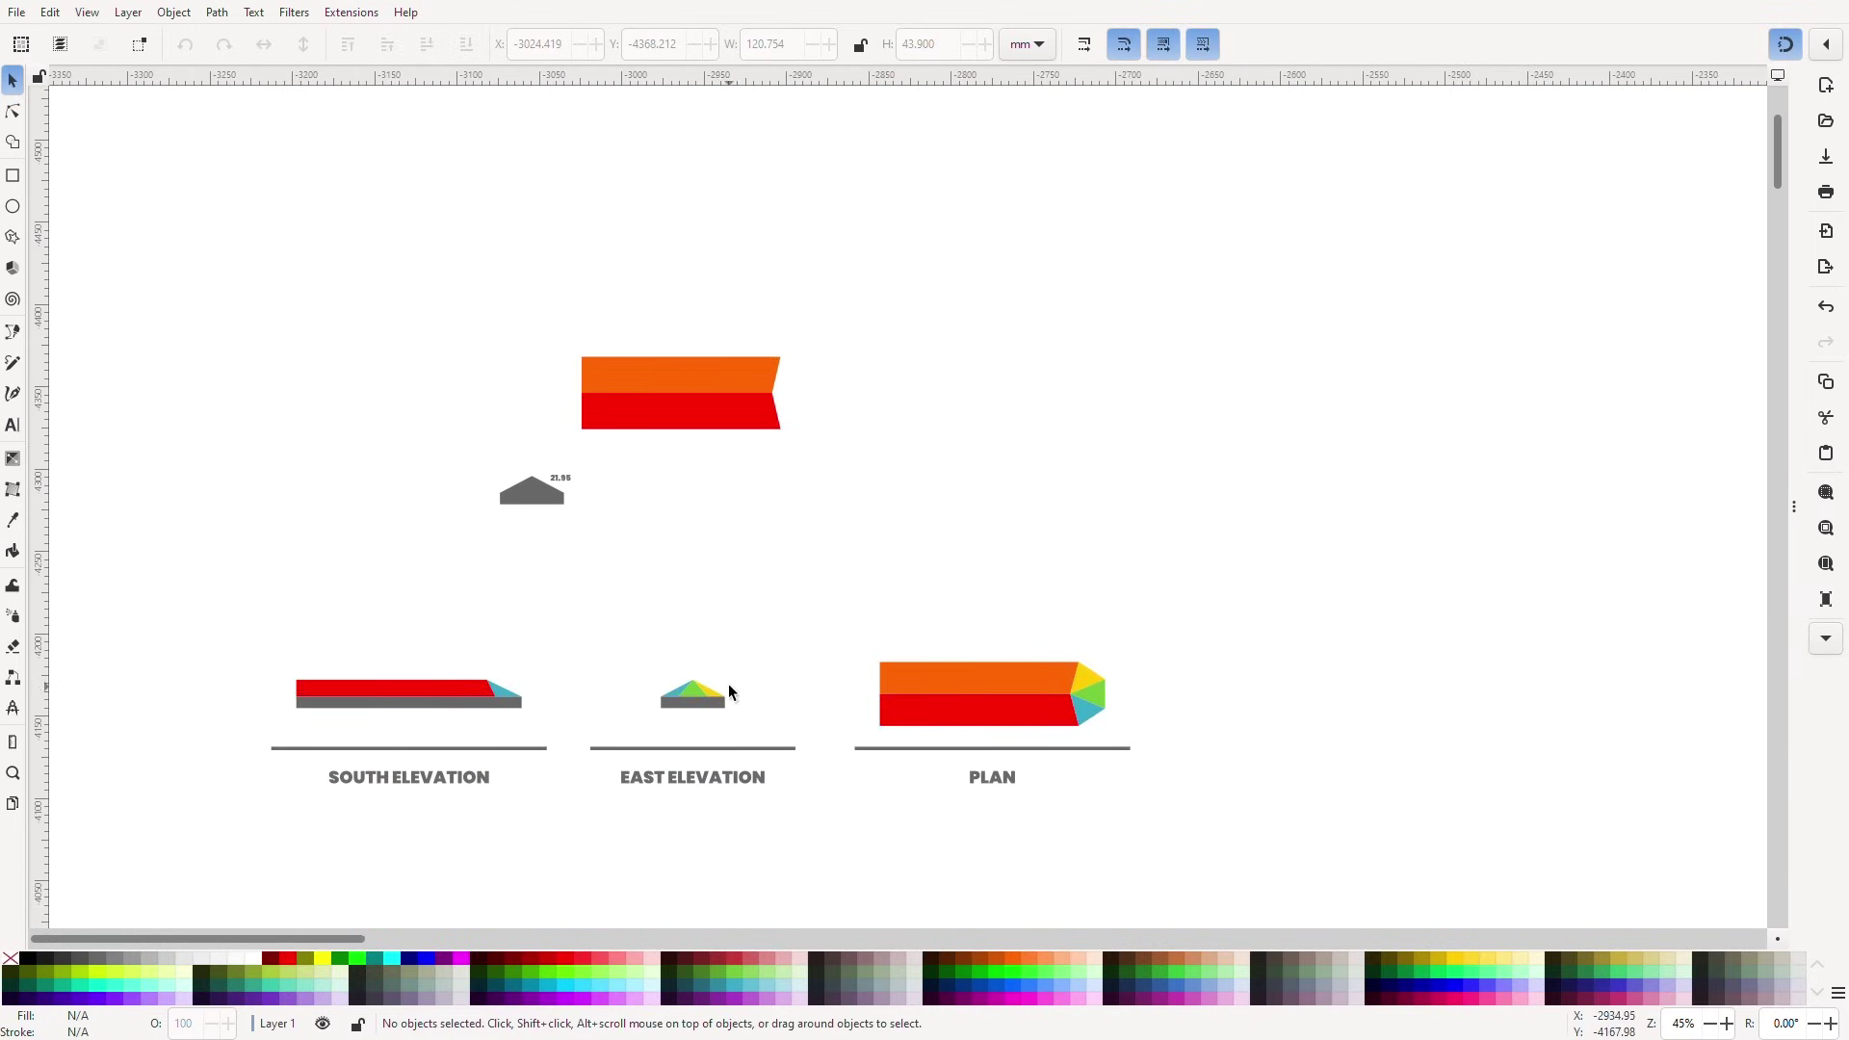
pyautogui.press('ctrl')
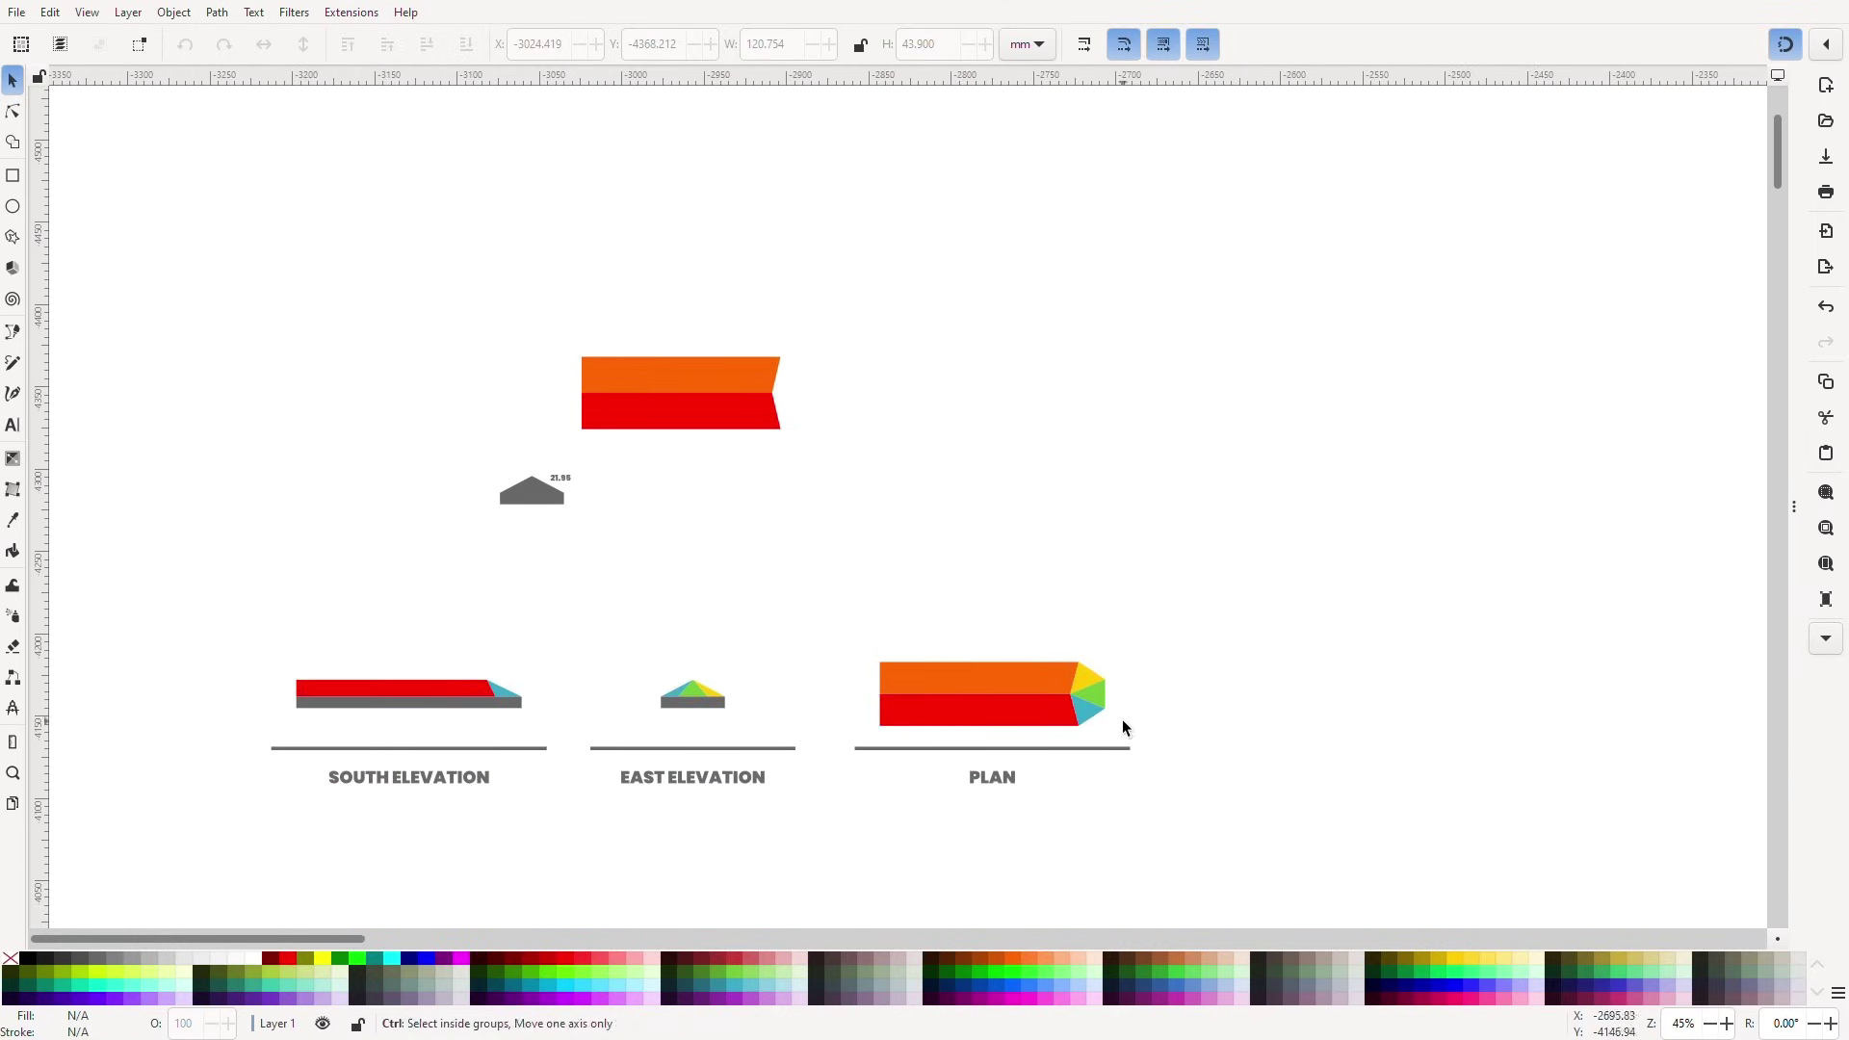
pyautogui.scroll(6, 724, 727)
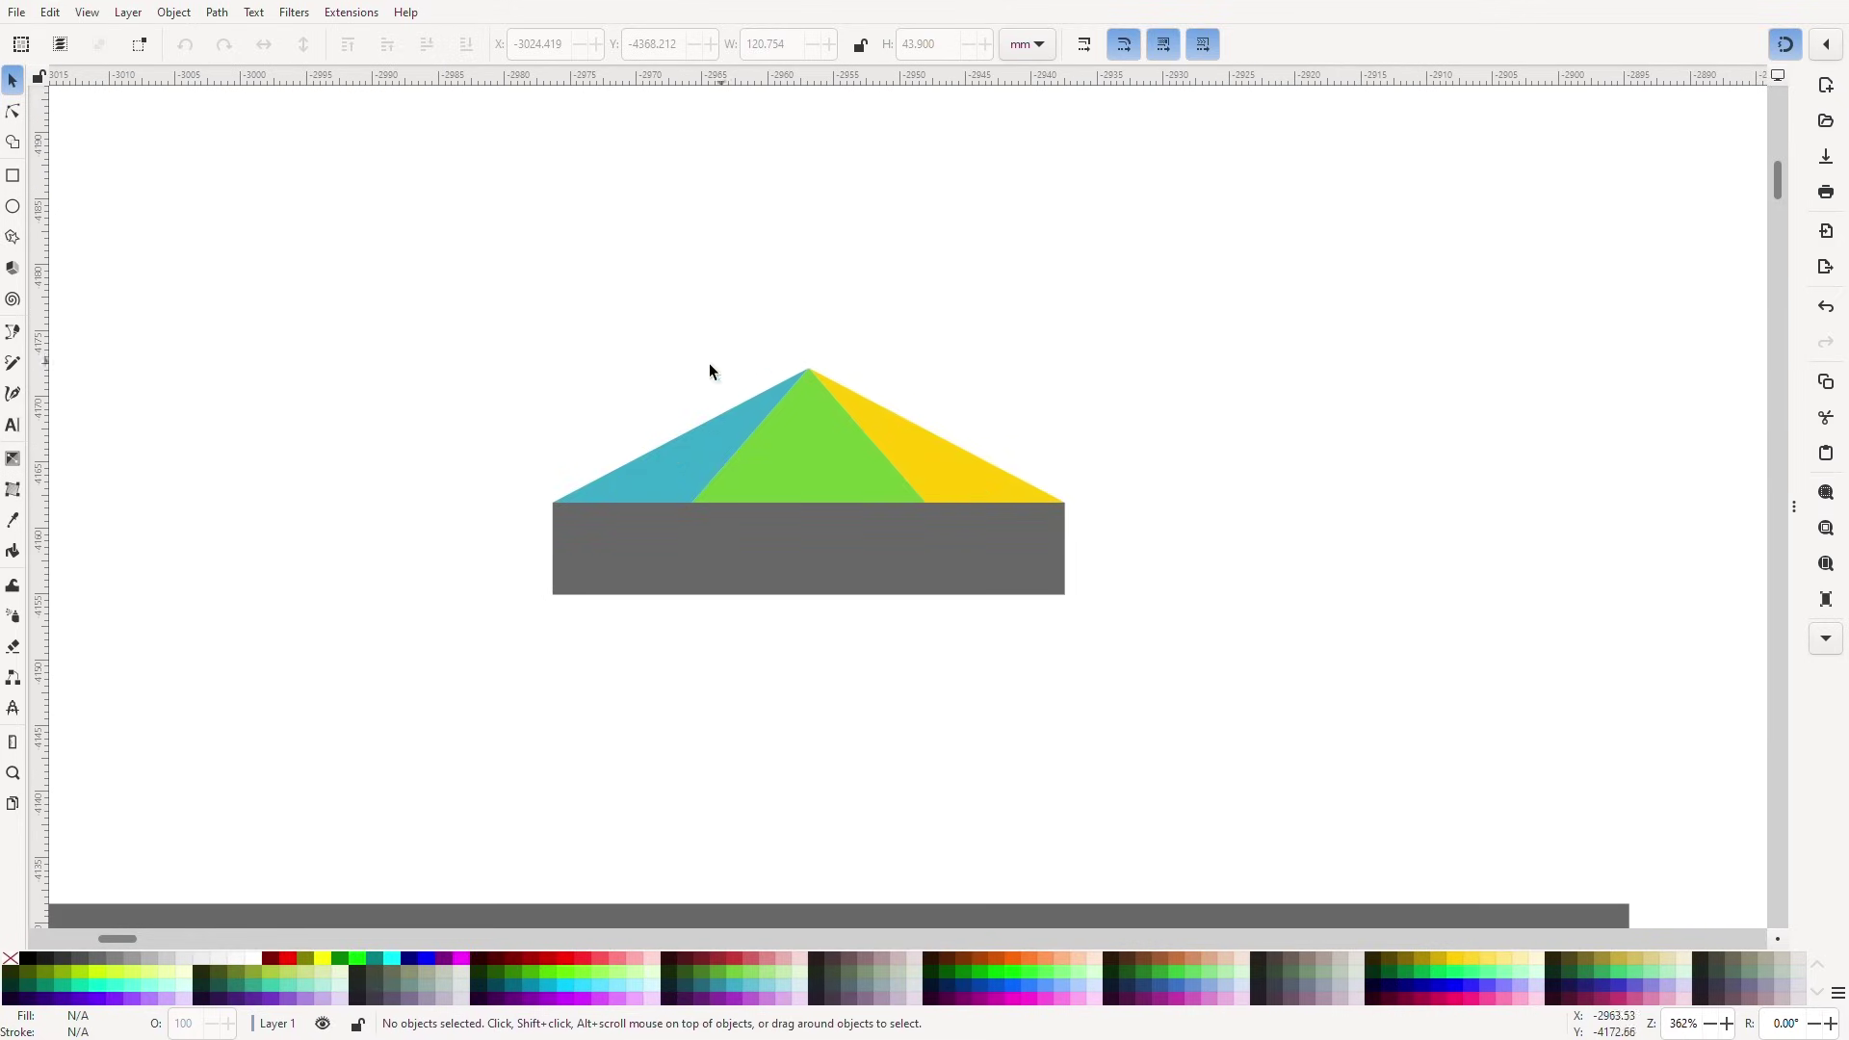
pyautogui.scroll(-4, 1034, 538)
pyautogui.scroll(3, 761, 612)
# Duplicate the plan's yellow, green and blue hip triangles and place the copies in the empty area above the plan.
pyautogui.moveTo(1637, 534); pyautogui.dragTo(1032, 686)
pyautogui.click(878, 467)
pyautogui.keyDown('shift'); pyautogui.click(928, 555); pyautogui.keyUp('shift')
pyautogui.keyDown('shift'); pyautogui.click(892, 673); pyautogui.keyUp('shift')
pyautogui.scroll(-3, 889, 655)
pyautogui.scroll(-2, 746, 714)
pyautogui.hotkey('ctrl', 'd')
pyautogui.moveTo(920, 673); pyautogui.dragTo(789, 372)
pyautogui.scroll(5, 800, 351)
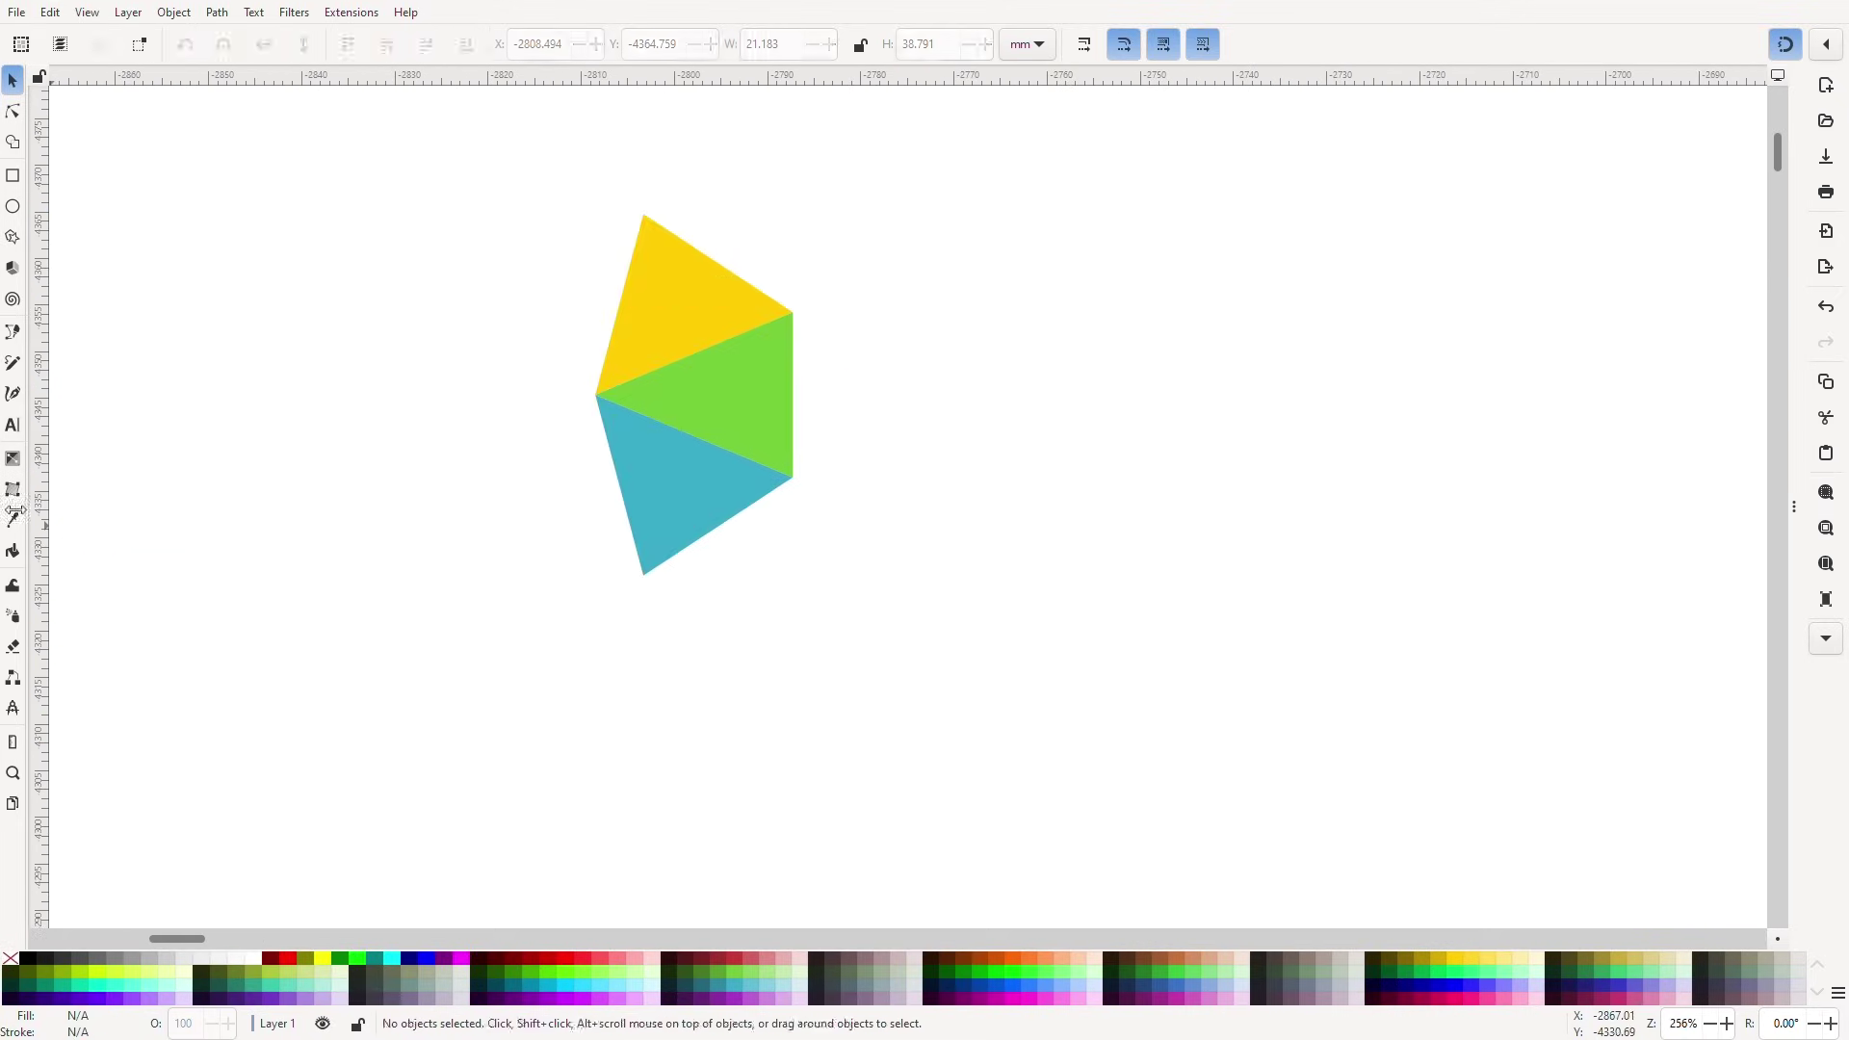
# Draw a gray base rectangle about 123 by 16 mm and stand the blue triangle on it by its outer eave edge.
pyautogui.press('r')
pyautogui.moveTo(423, 664); pyautogui.dragTo(1572, 817)
pyautogui.press('s')
pyautogui.moveTo(651, 560); pyautogui.dragTo(554, 649)
pyautogui.moveTo(598, 574); pyautogui.dragTo(547, 664)
# Rotate the green triangle to stand upright on its eave edge and snap it beside the blue triangle on the base.
pyautogui.moveTo(702, 479); pyautogui.dragTo(767, 548)
pyautogui.moveTo(775, 453); pyautogui.dragTo(799, 640)
pyautogui.click(799, 640)
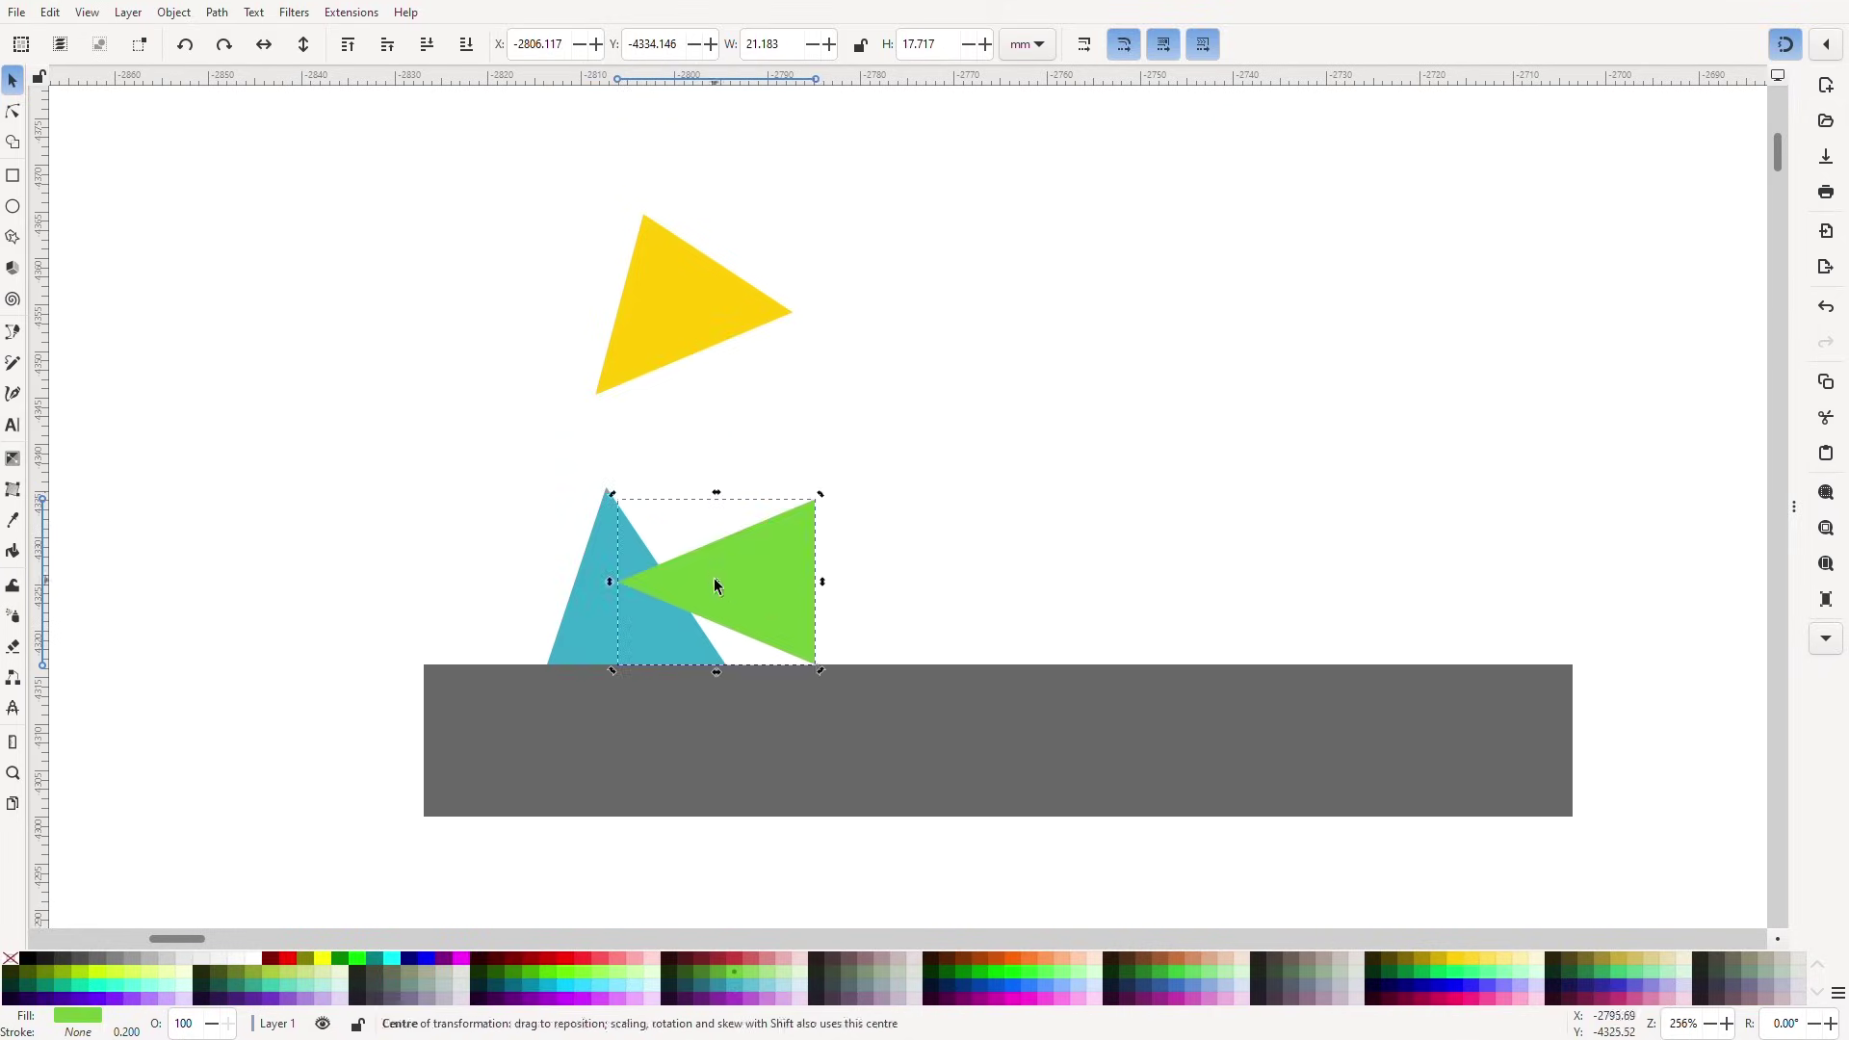
pyautogui.moveTo(718, 583); pyautogui.dragTo(816, 665)
pyautogui.moveTo(609, 492); pyautogui.dragTo(982, 462)
pyautogui.moveTo(845, 651); pyautogui.dragTo(755, 651)
# Rotate the yellow triangle to stand on its eave edge and snap it beside the green triangle on the base.
pyautogui.moveTo(721, 291); pyautogui.dragTo(1018, 663)
pyautogui.click(355, 46)
pyautogui.click(924, 659)
pyautogui.moveTo(812, 561); pyautogui.dragTo(1189, 653)
pyautogui.moveTo(1034, 650); pyautogui.dragTo(908, 651)
# Delete the gray base rectangle and move the row of three hip triangles clear of the plan.
pyautogui.click(1191, 582)
pyautogui.click(878, 744)
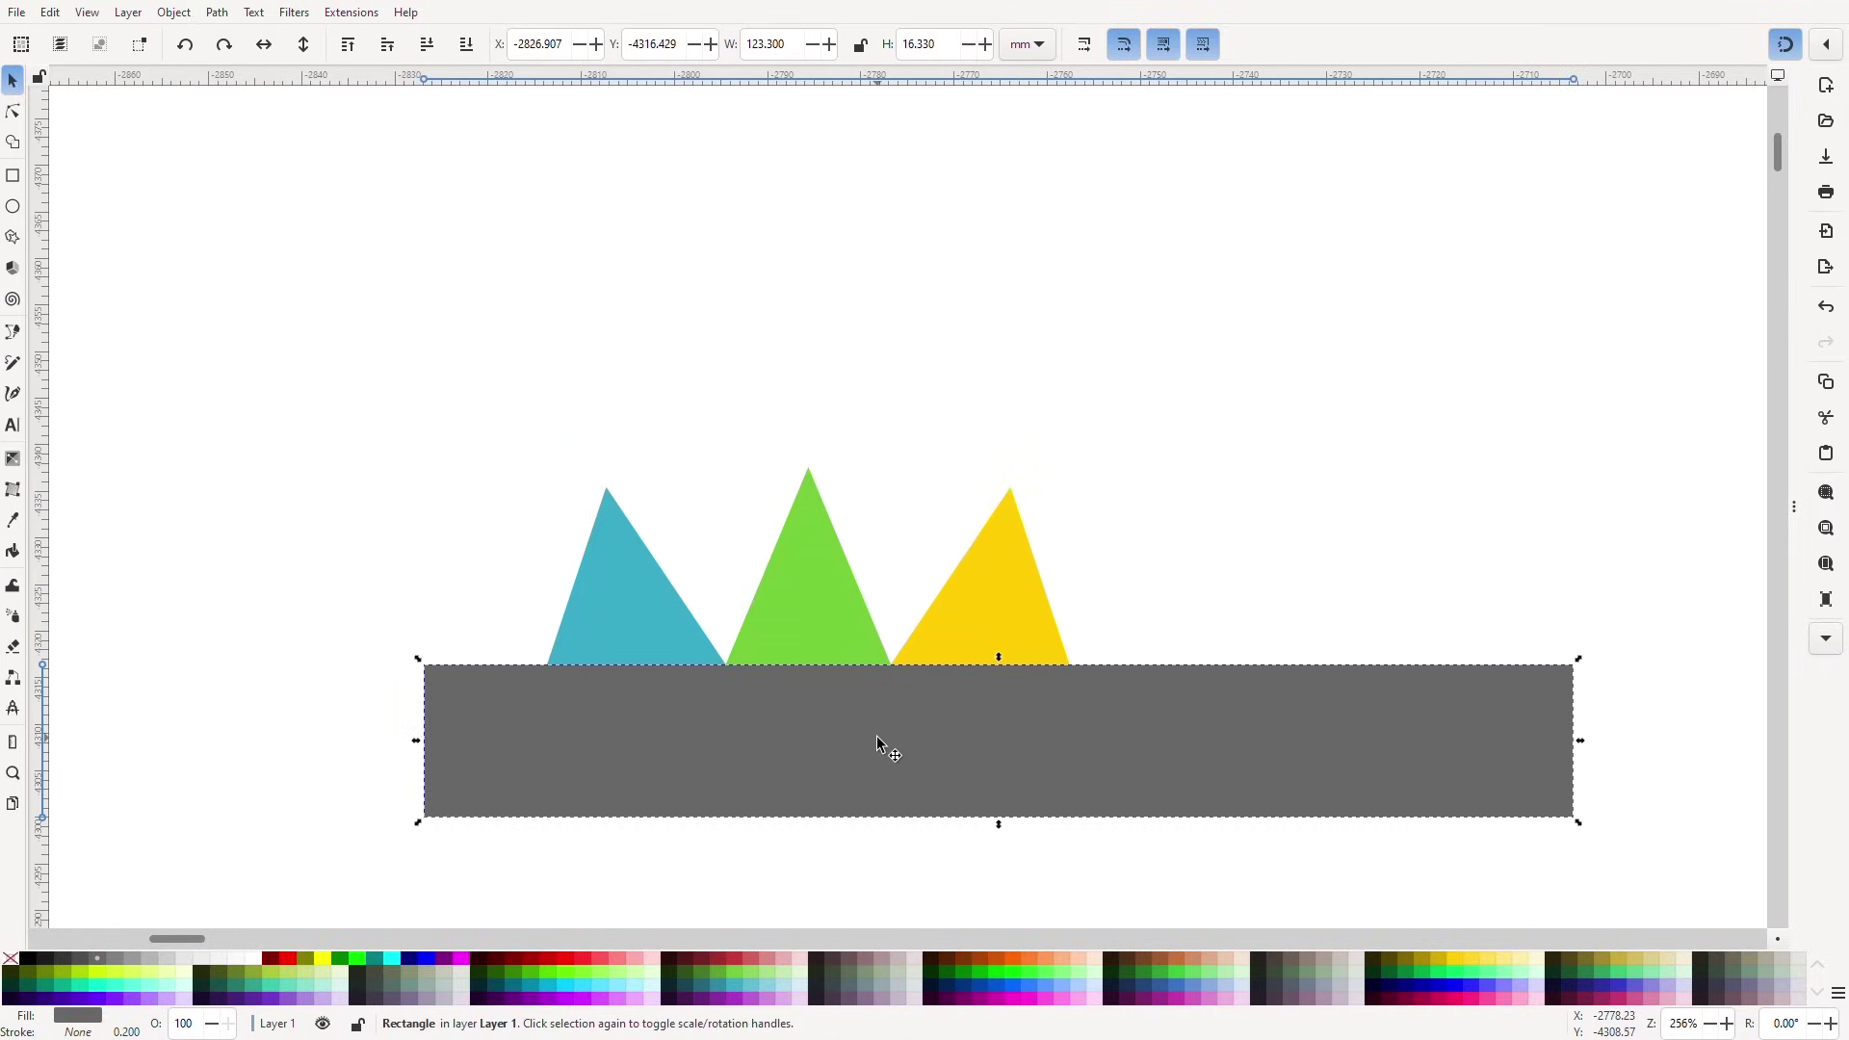
pyautogui.press('Delete')
pyautogui.scroll(-3, 910, 741)
pyautogui.moveTo(997, 746); pyautogui.dragTo(756, 616)
pyautogui.moveTo(942, 693); pyautogui.dragTo(920, 509)
pyautogui.click(921, 663)
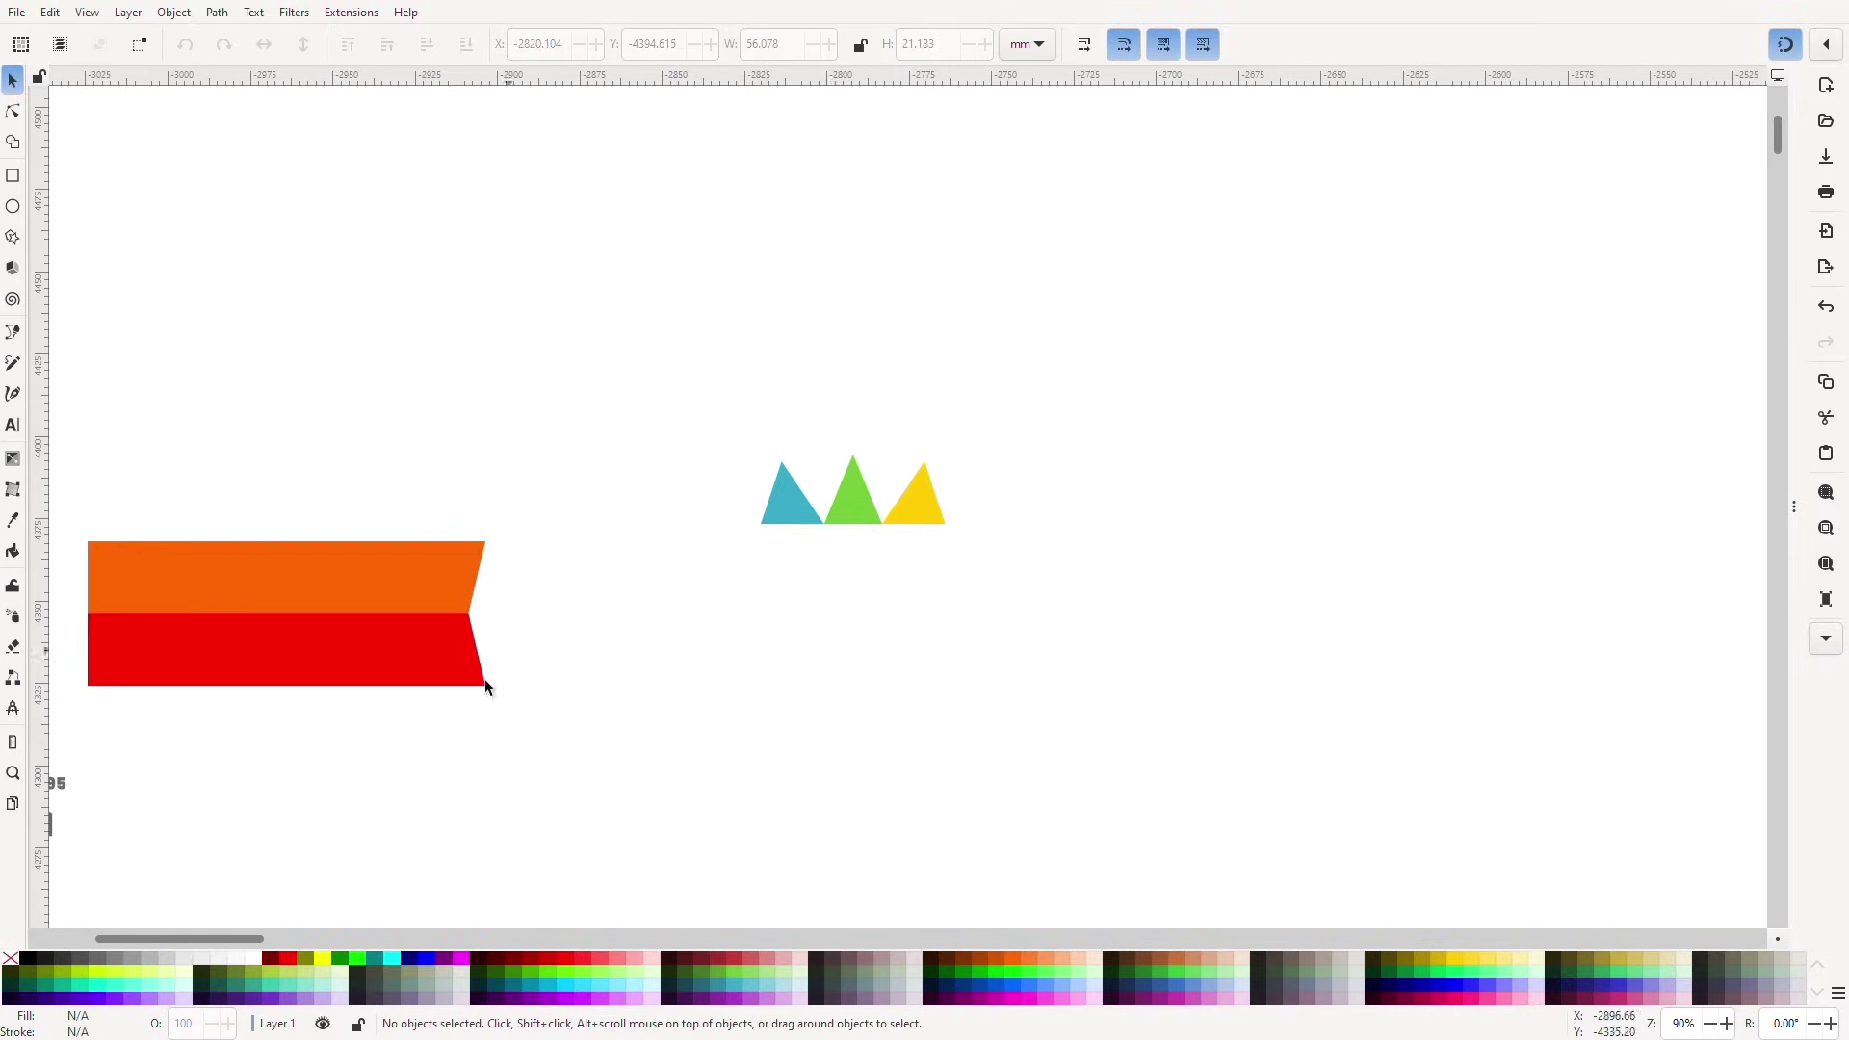
# Check the blue face's position in the plan and snap the blue triangle's corner to the red face's outer eave corner.
pyautogui.click(782, 508)
pyautogui.scroll(-2, 782, 507)
pyautogui.scroll(6, 905, 744)
pyautogui.scroll(-5, 760, 619)
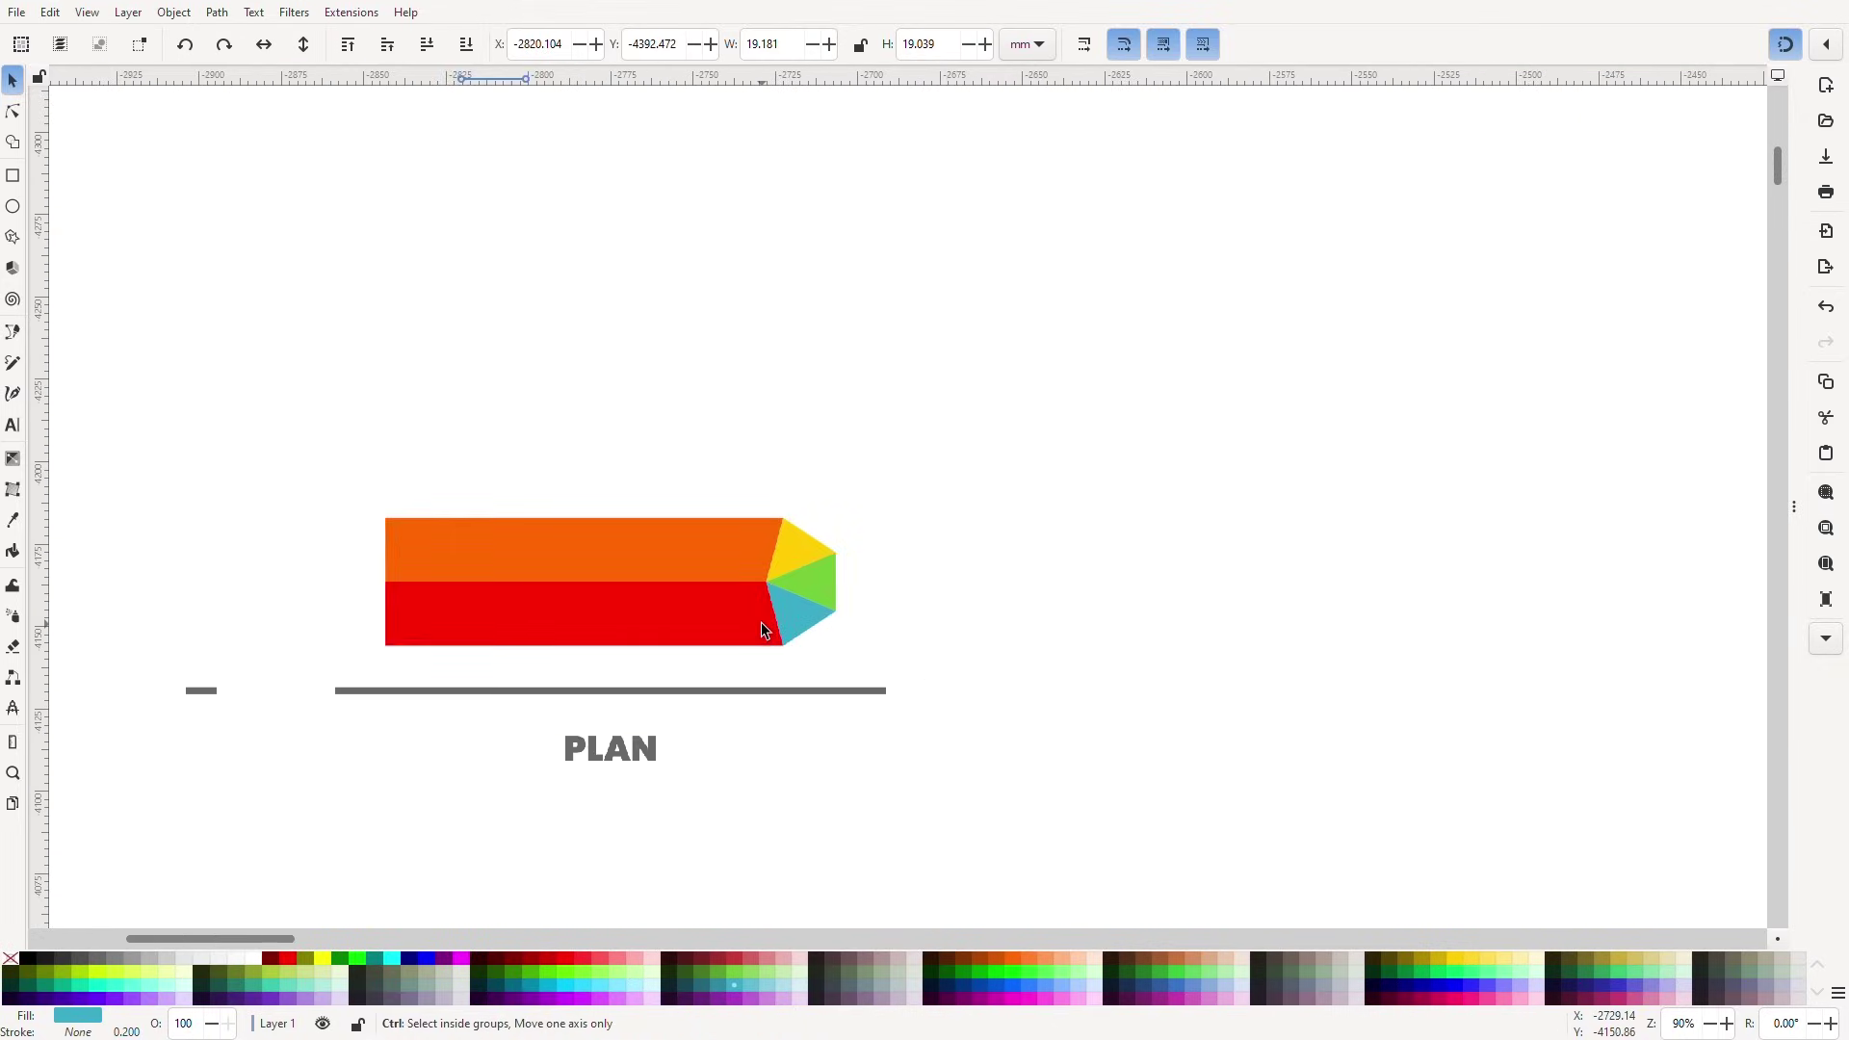
pyautogui.scroll(3, 674, 342)
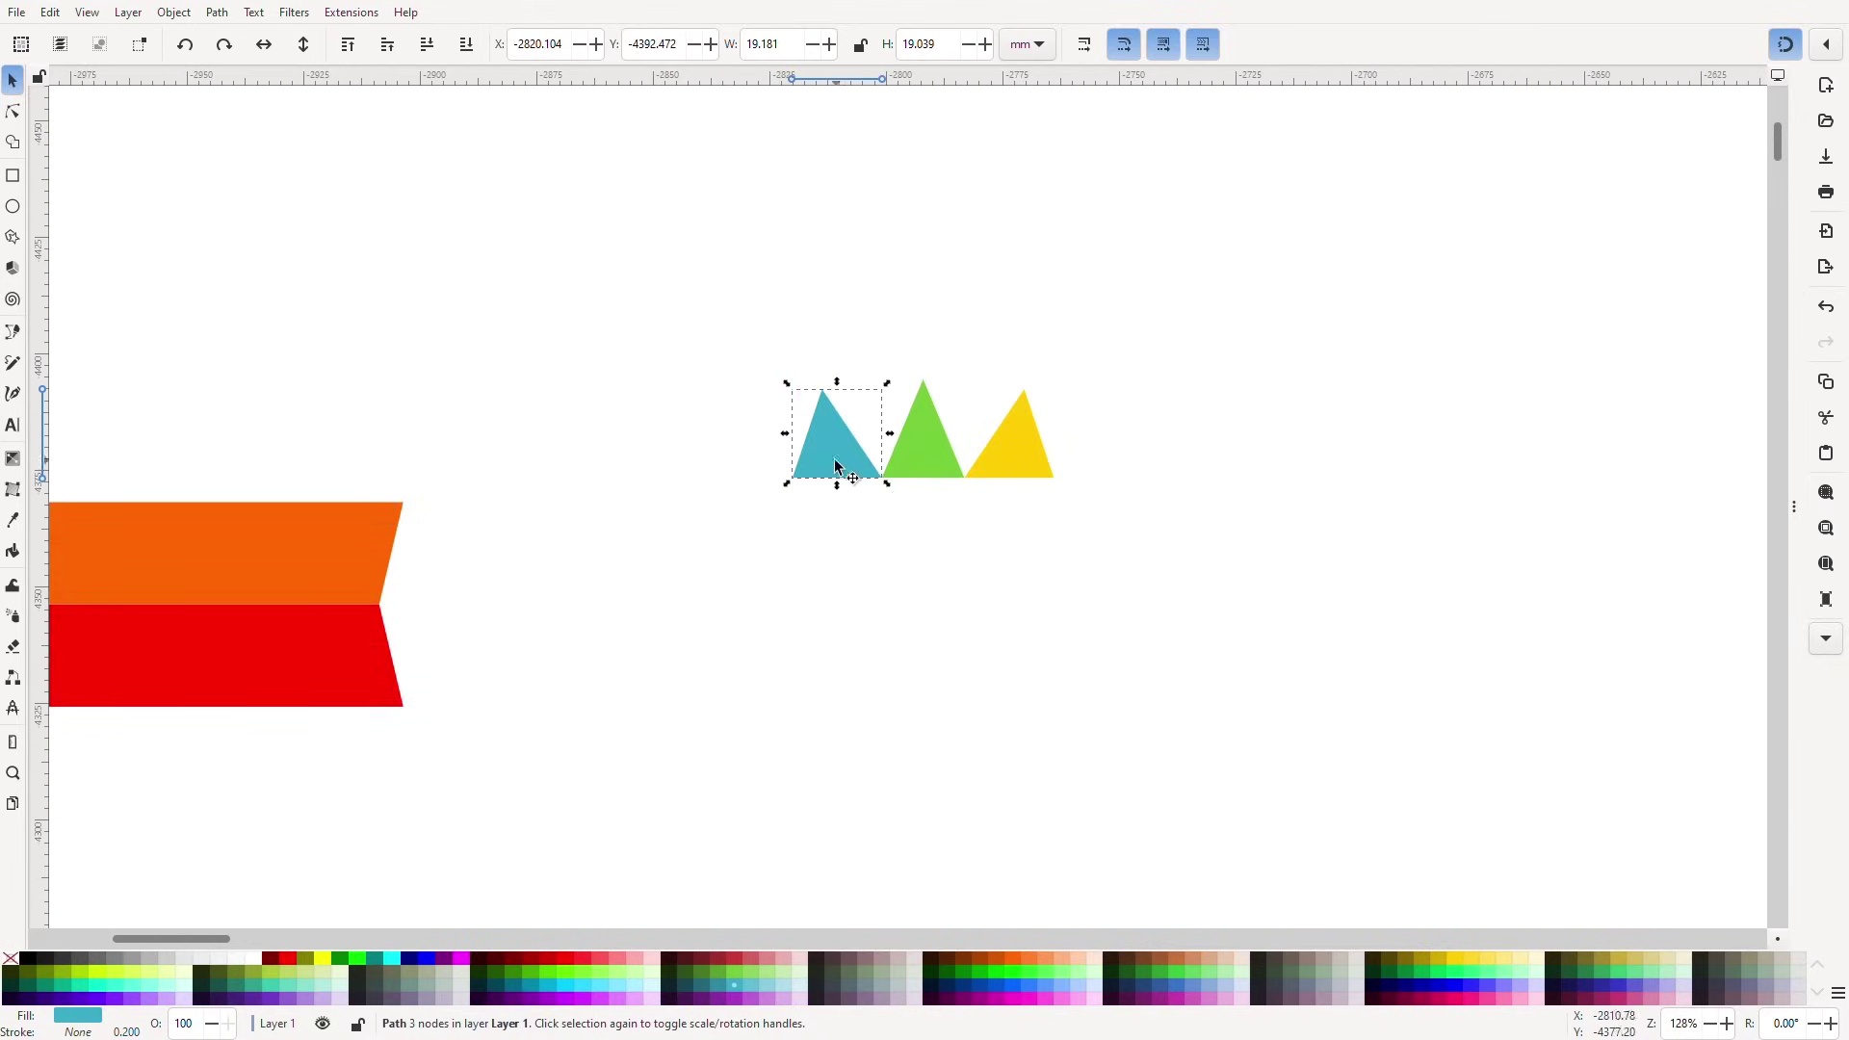
pyautogui.moveTo(836, 466); pyautogui.dragTo(540, 627)
pyautogui.moveTo(462, 679); pyautogui.dragTo(429, 673)
pyautogui.scroll(3, 431, 684)
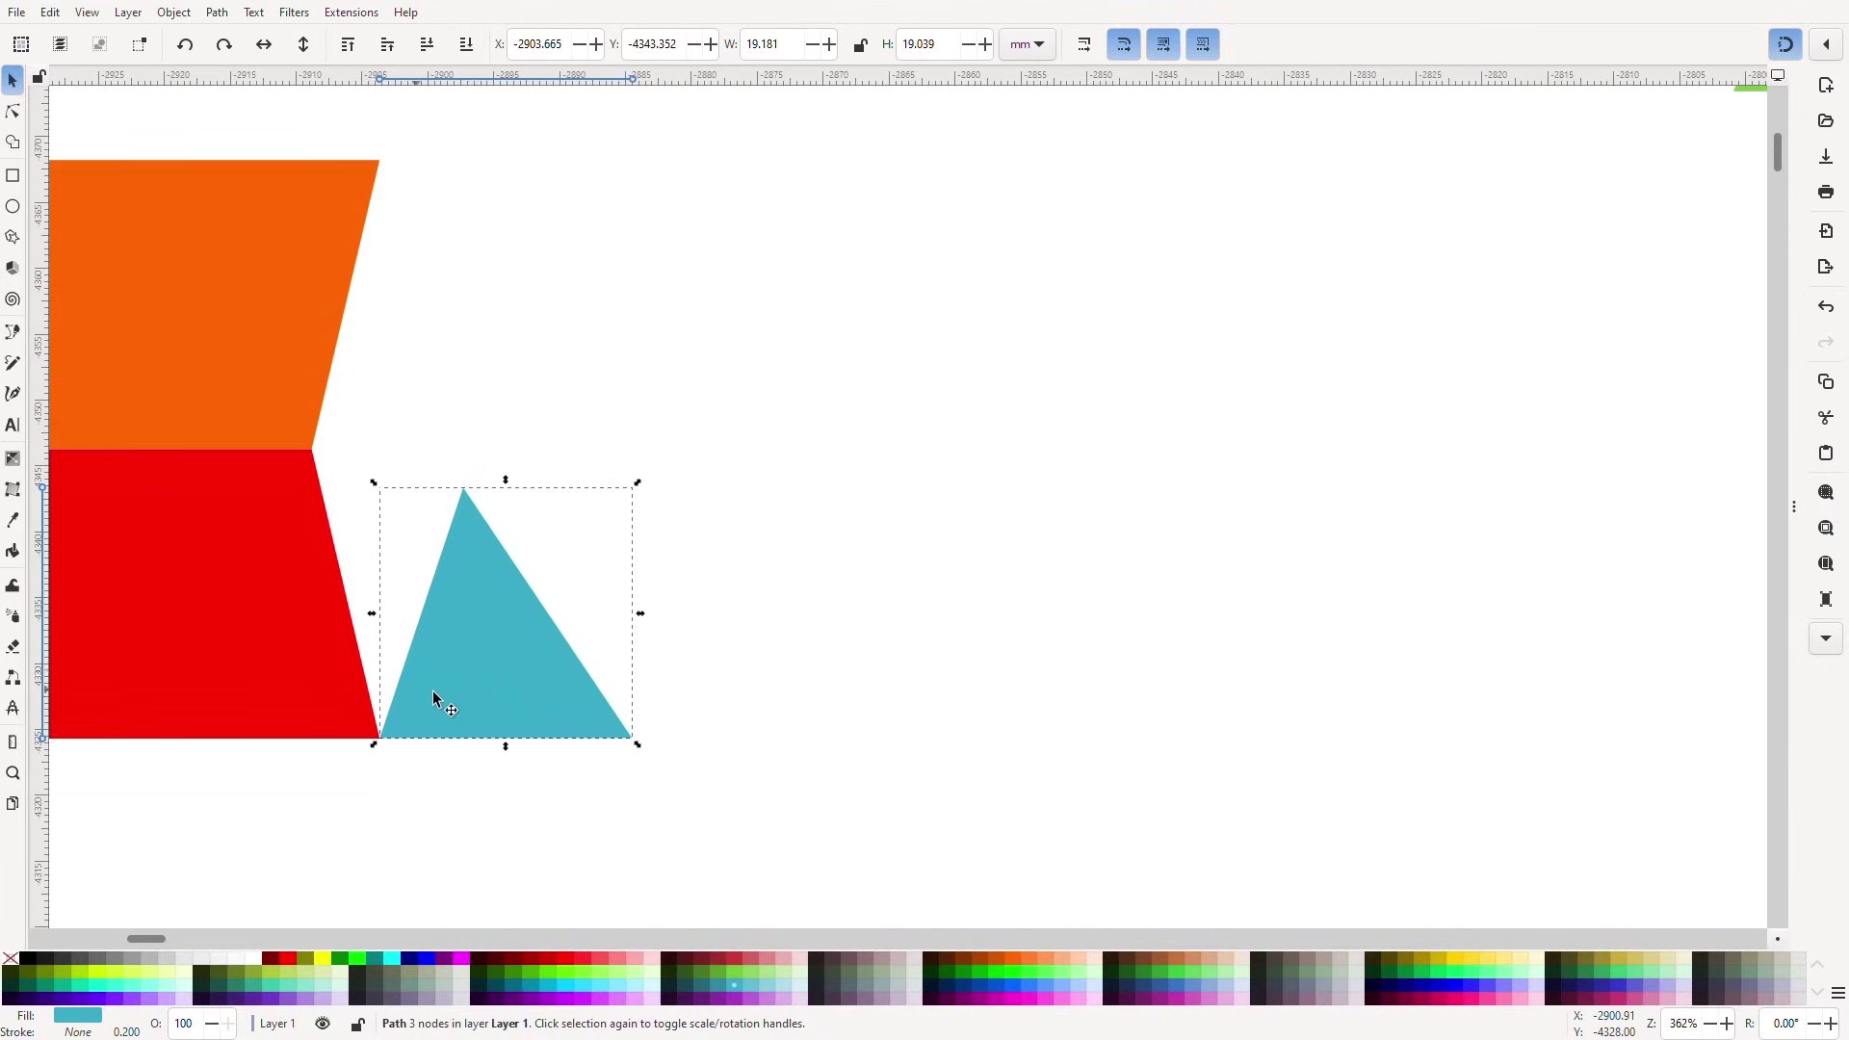
# Rotate the blue triangle about the shared eave corner until its edge lies along the red face's hip edge.
pyautogui.moveTo(369, 484); pyautogui.dragTo(239, 521)
pyautogui.scroll(1, 274, 505)
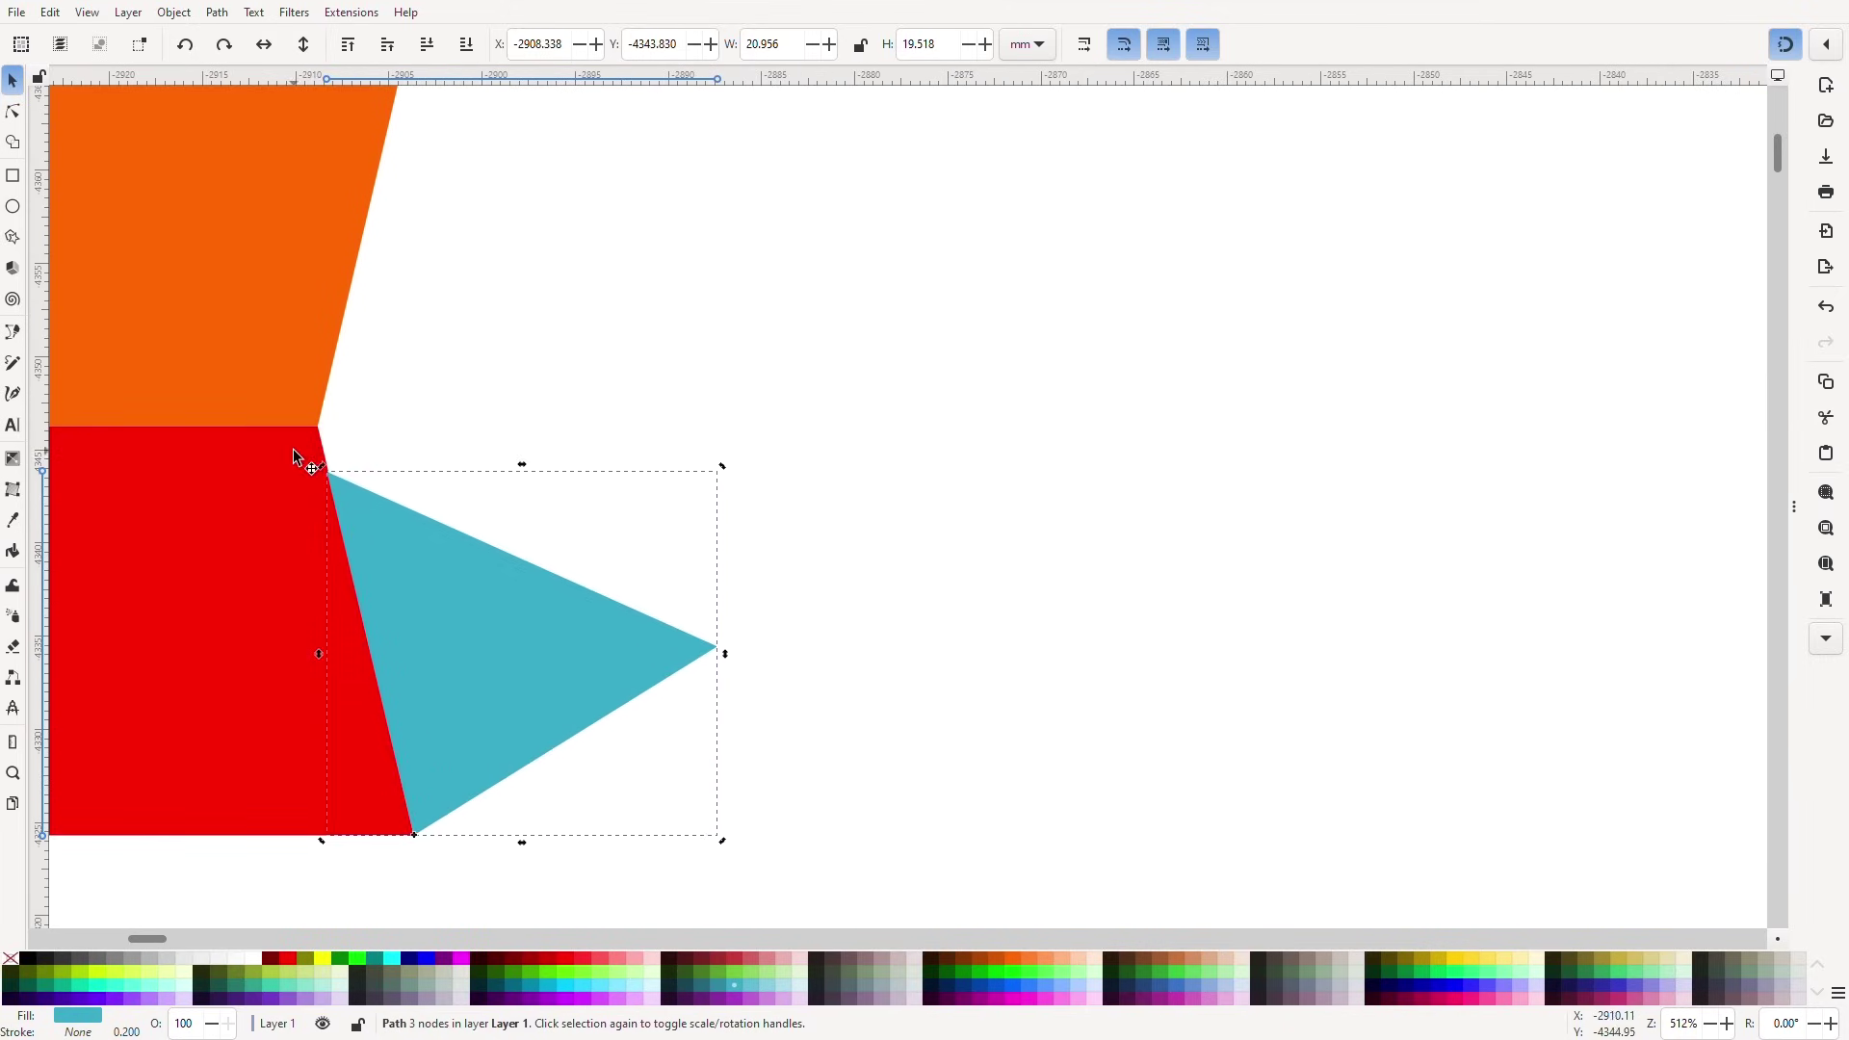
pyautogui.scroll(1, 323, 505)
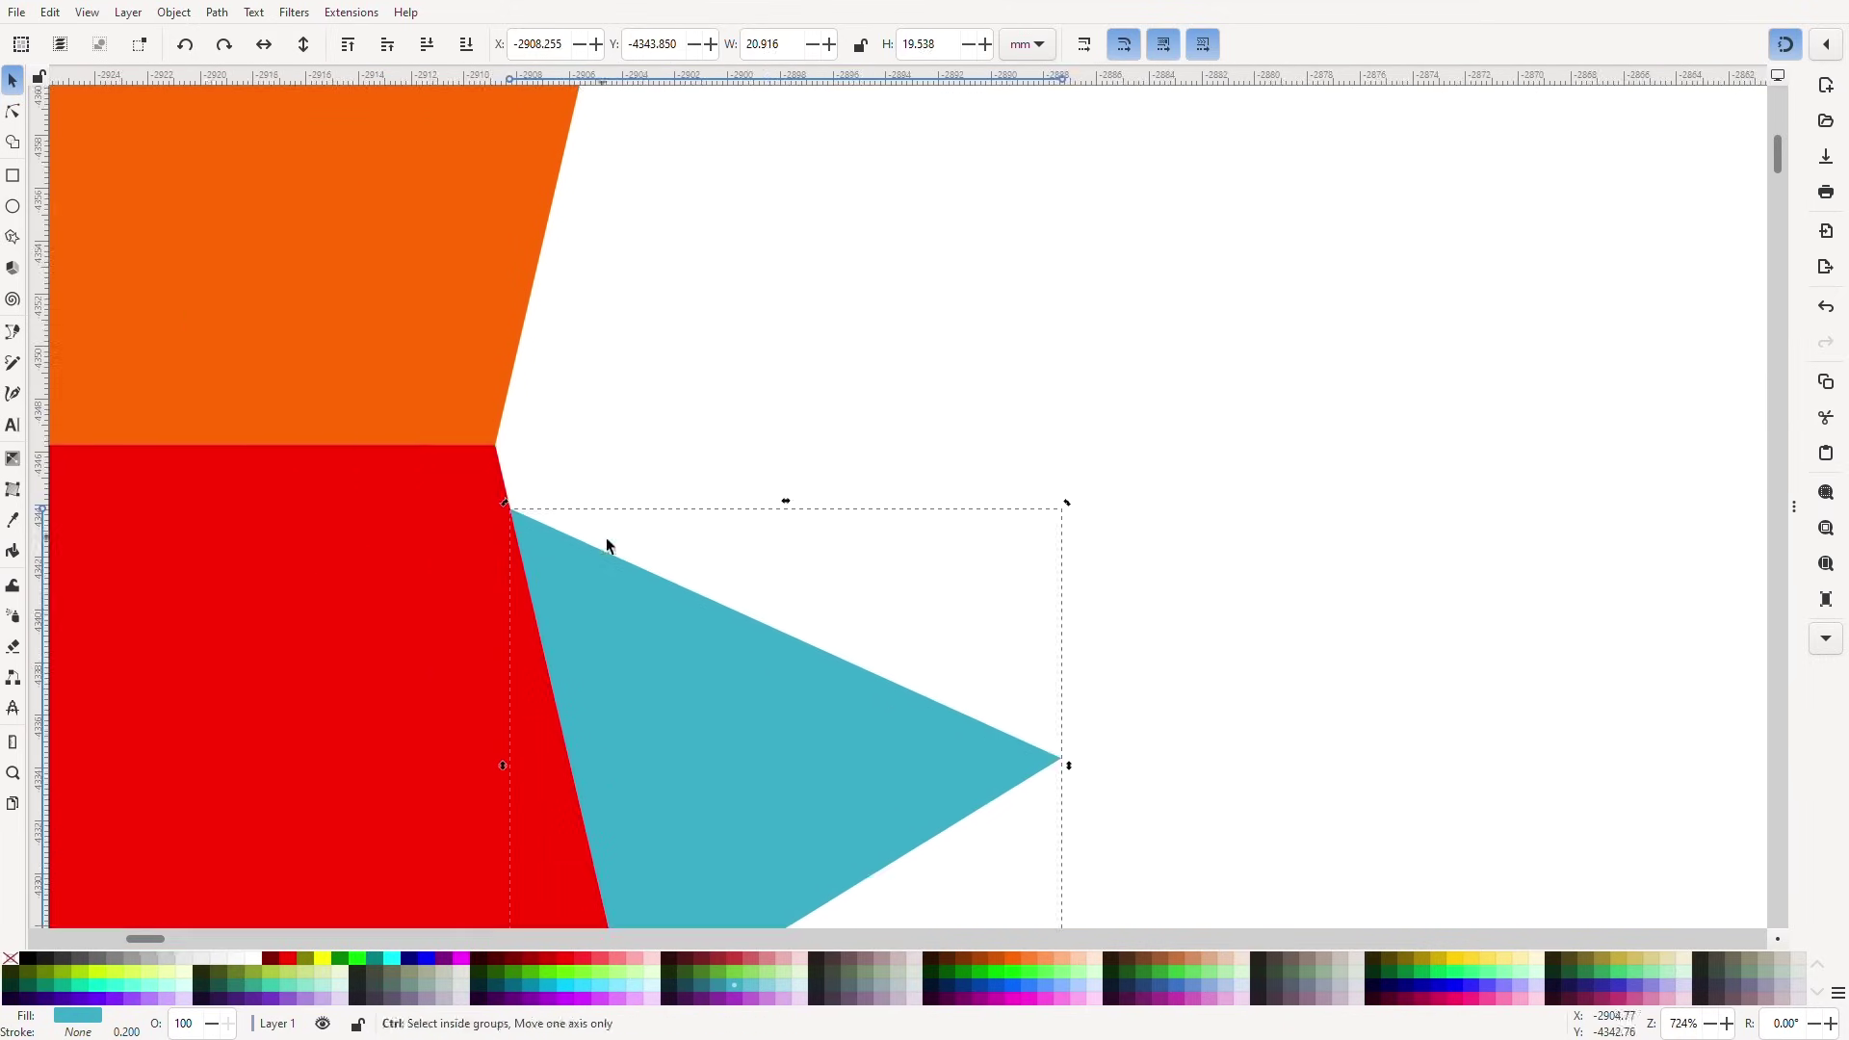
# Try moving the blue triangle's upper node to the red face's ridge end, and undo the node edit.
pyautogui.scroll(-5, 606, 540)
pyautogui.press('n')
pyautogui.moveTo(513, 287); pyautogui.dragTo(500, 231)
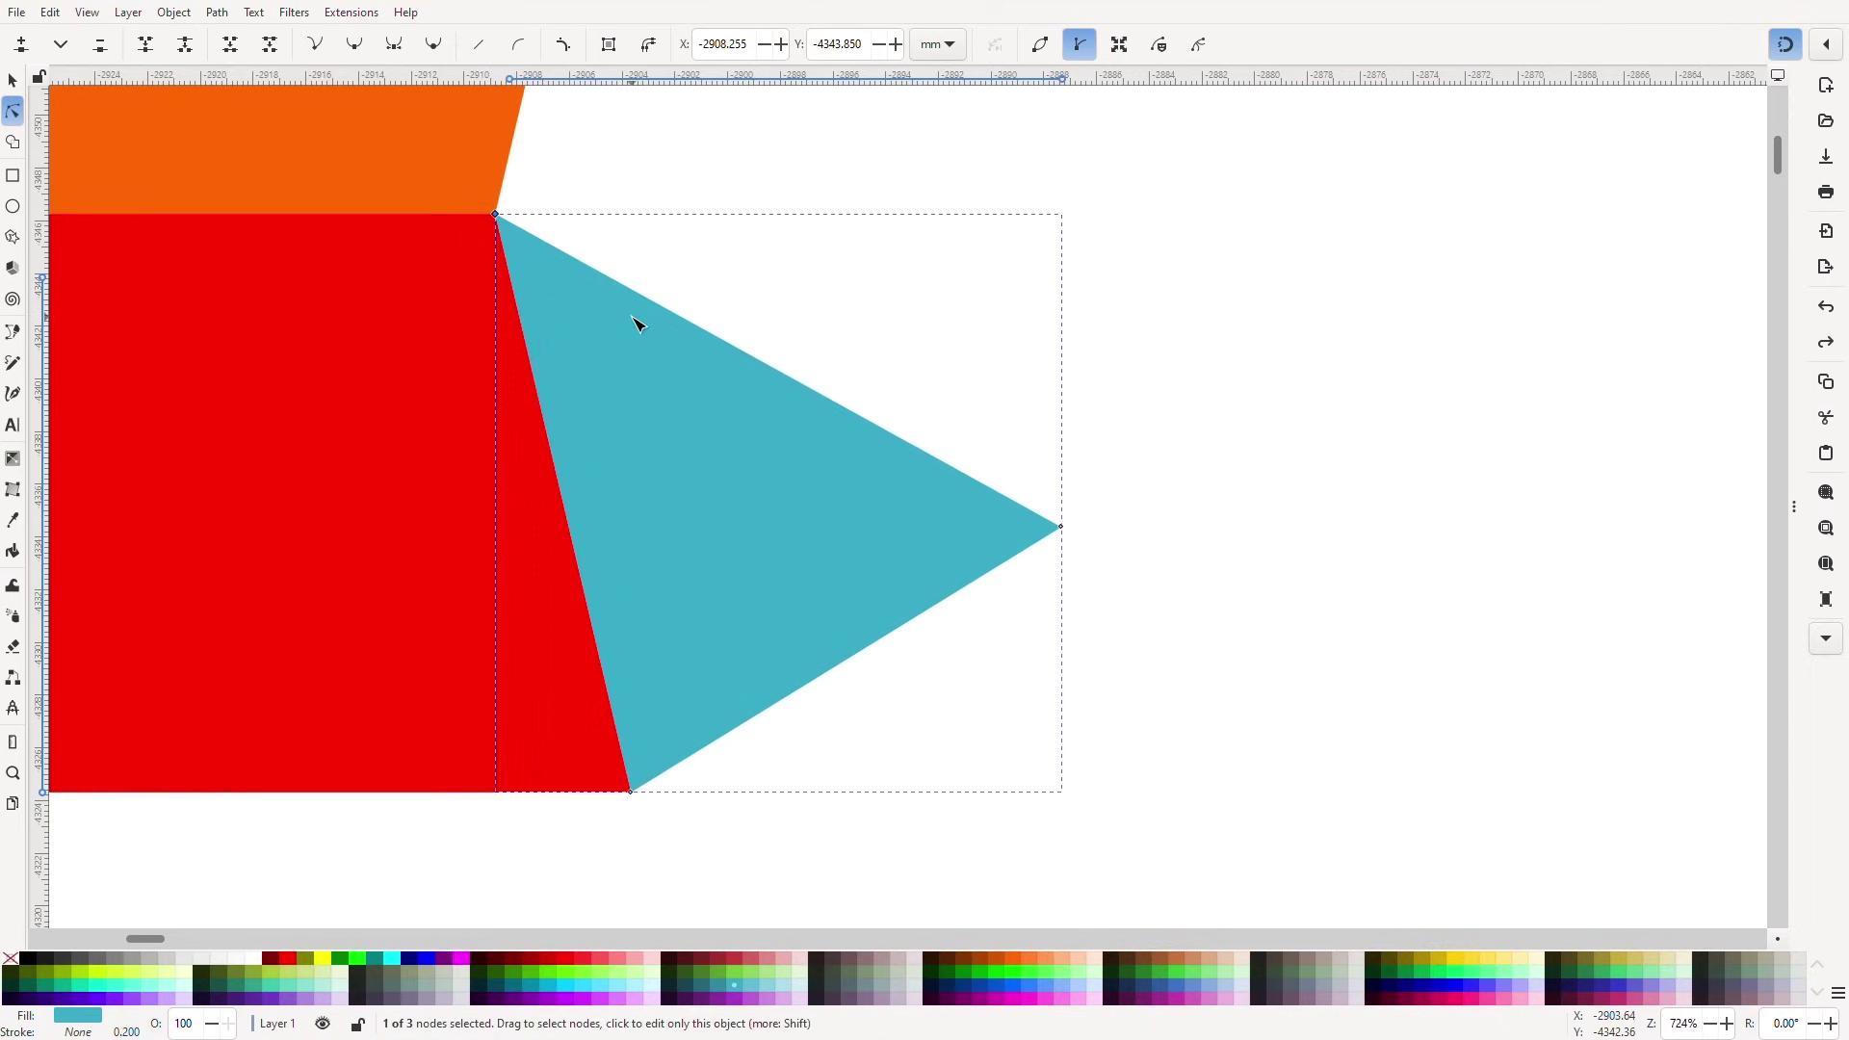
pyautogui.hotkey('ctrl', 'z')
pyautogui.click(13, 83)
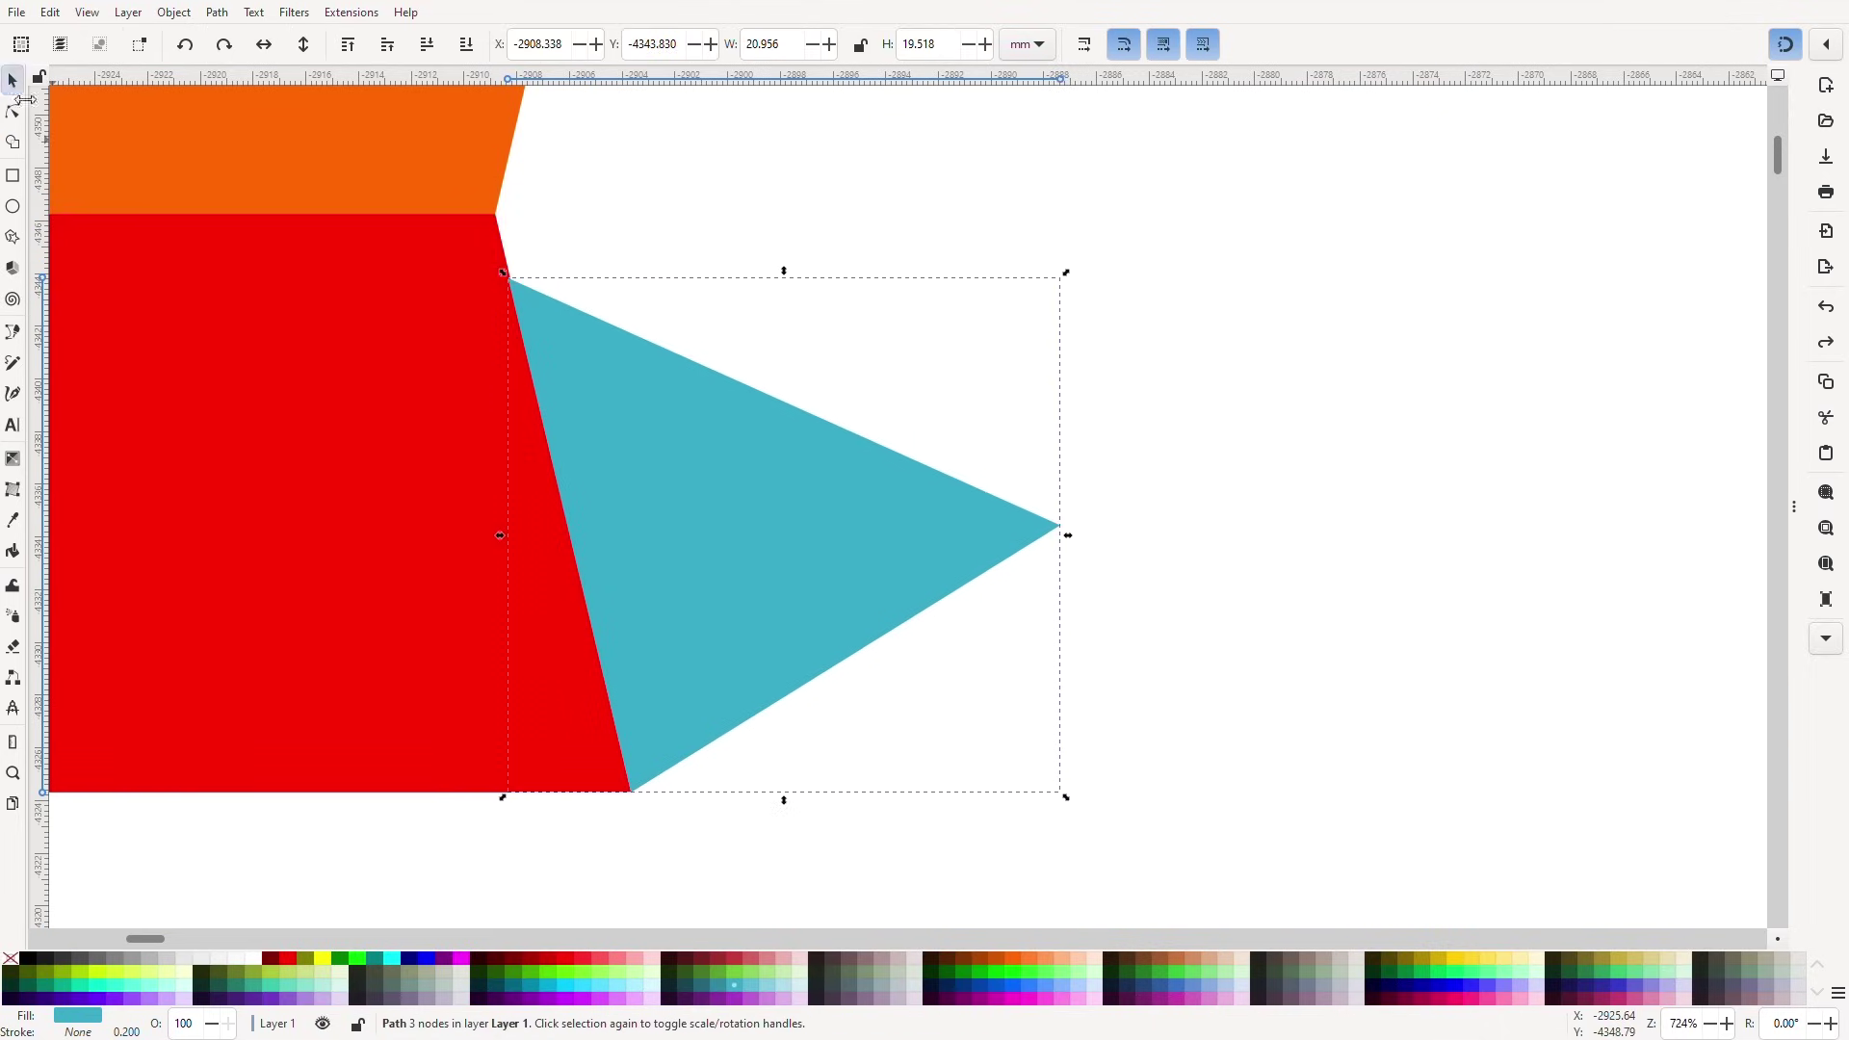
# Undo the blue triangle's rotation and relocation to restore it to the row of hip triangles.
pyautogui.scroll(-4, 1148, 622)
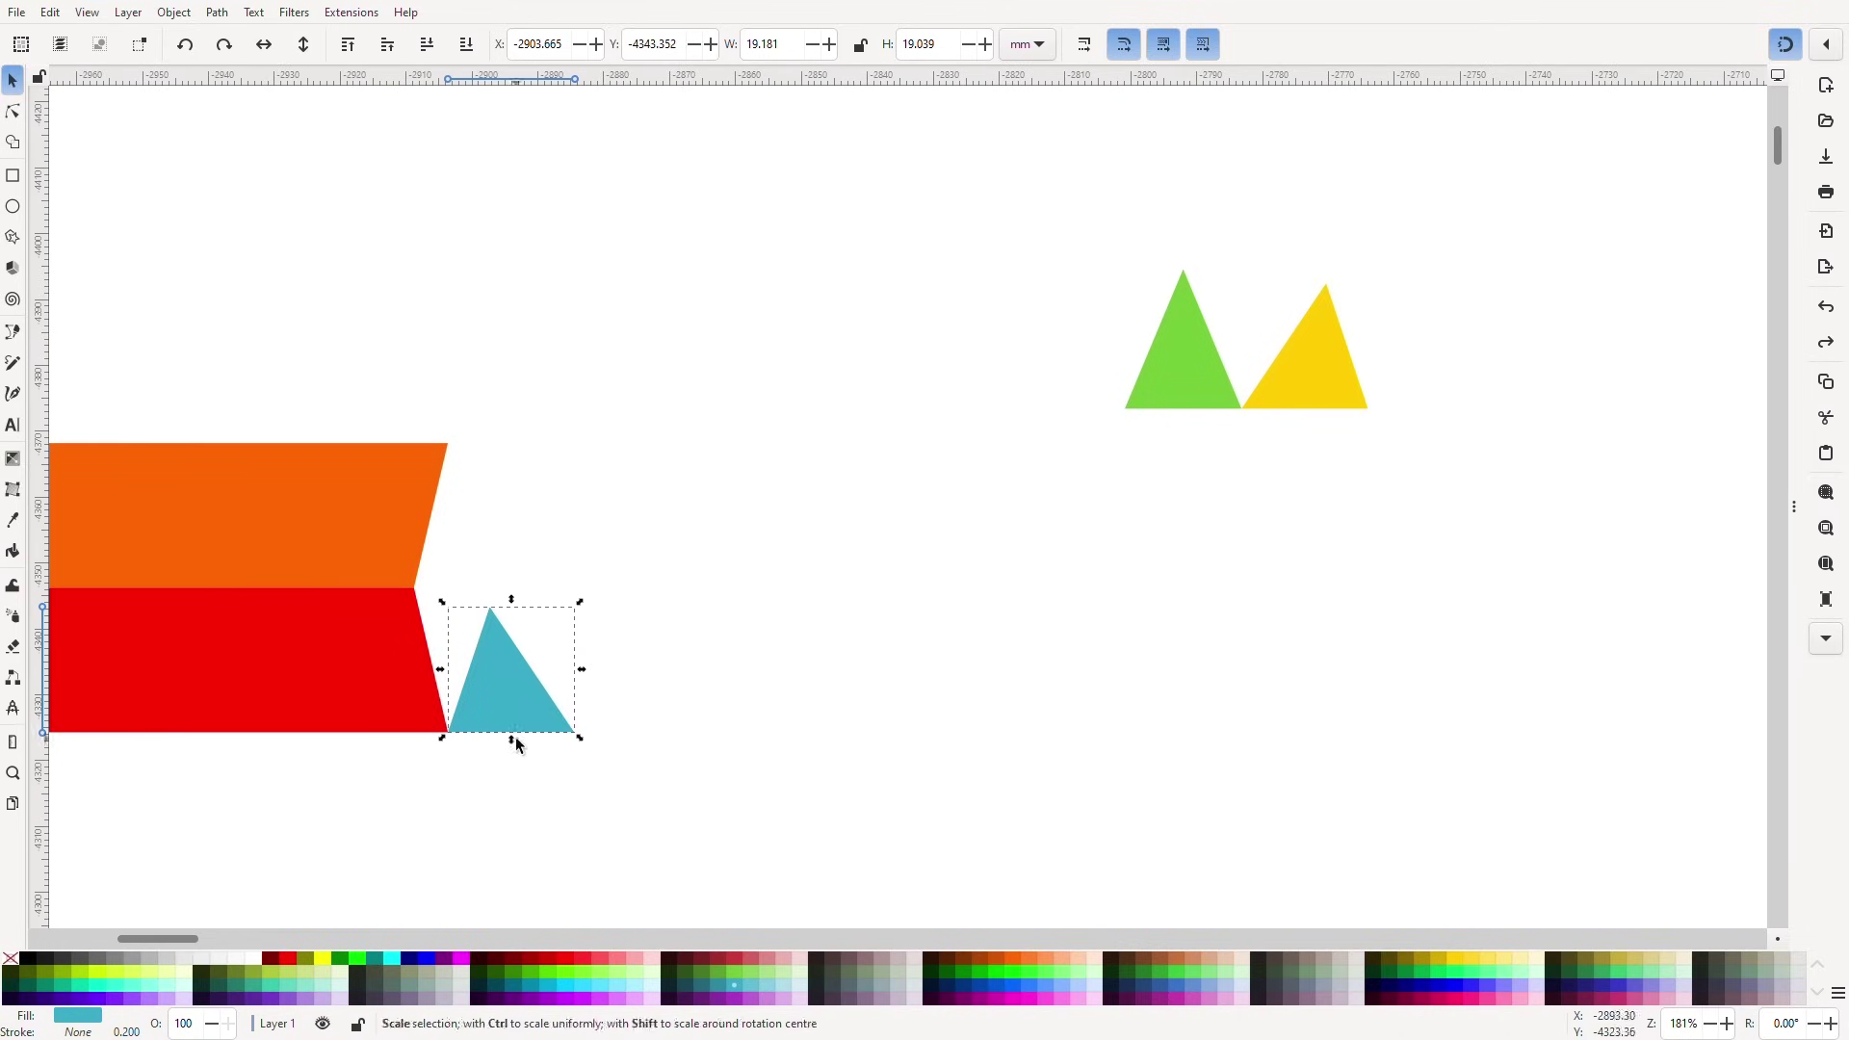
pyautogui.hotkey('ctrl', 'z')
pyautogui.click(1014, 593)
# Measure the red face's slanted hip edge from eave to ridge and add the text label 22.55 beside it.
pyautogui.scroll(1, 403, 700)
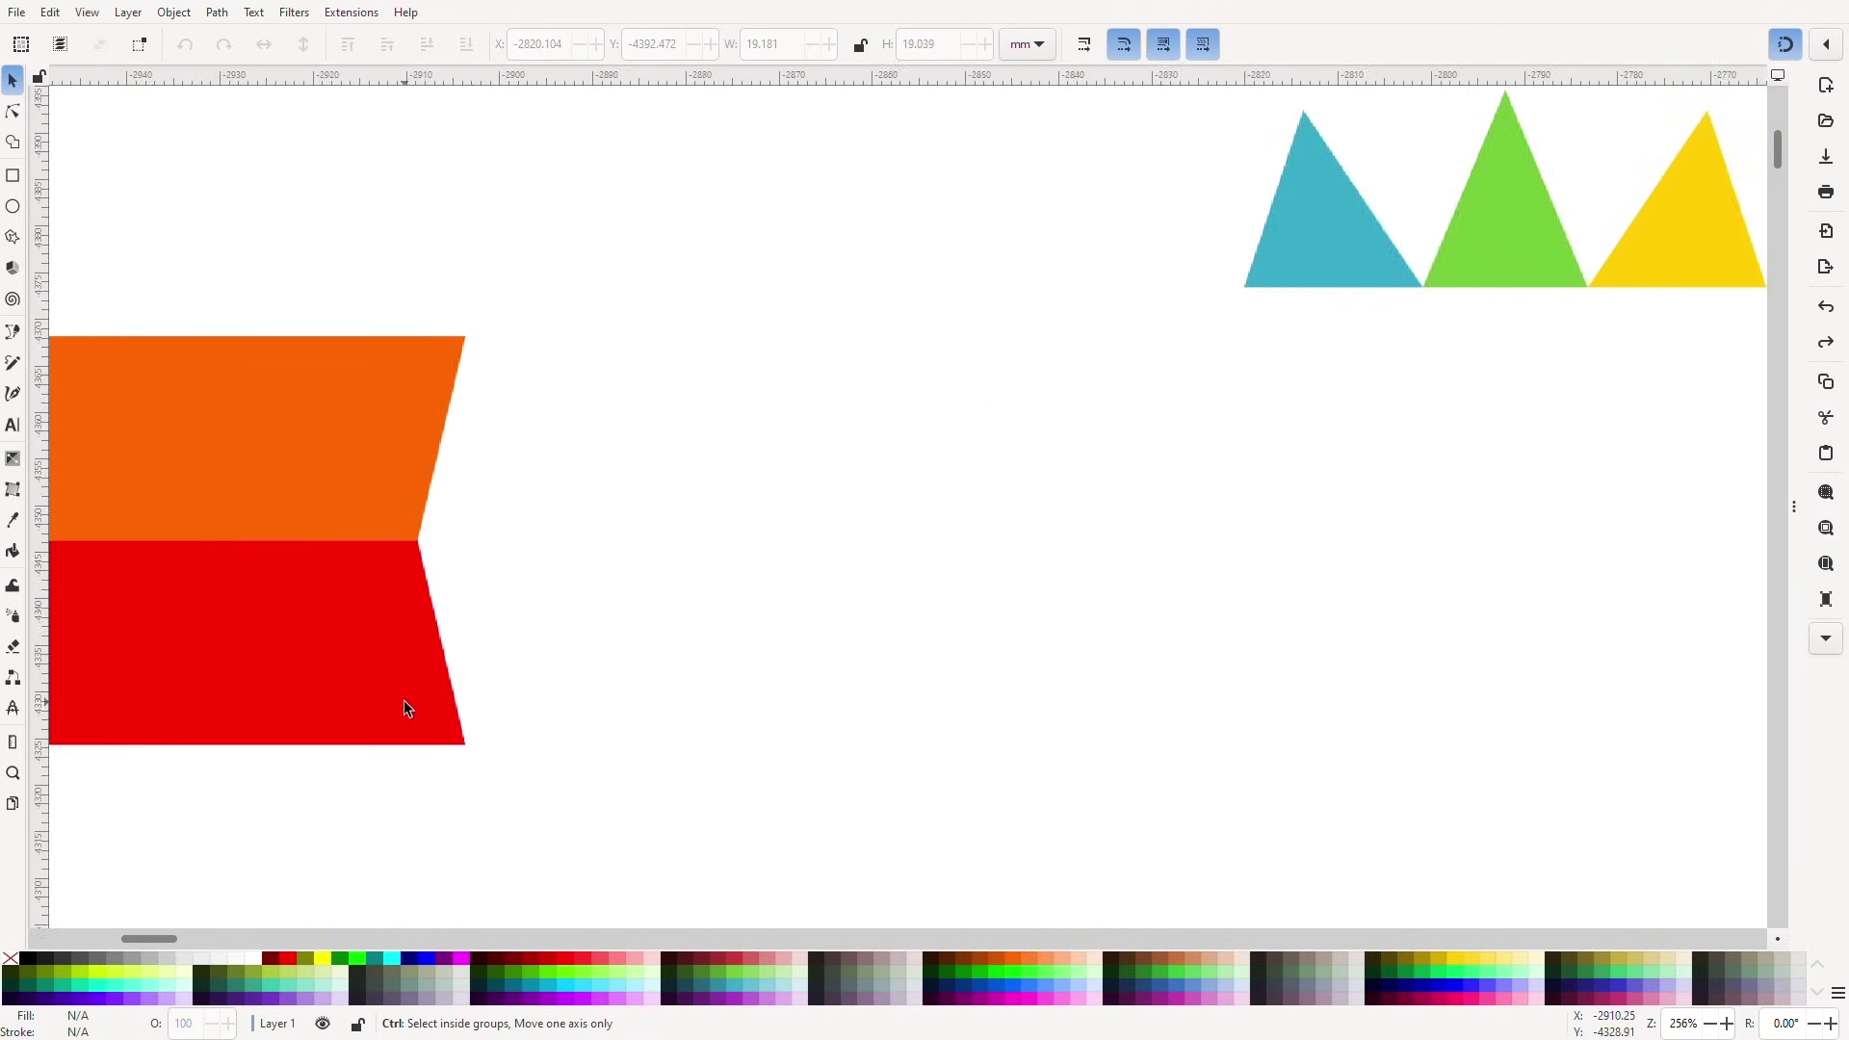
pyautogui.scroll(2, 405, 708)
pyautogui.press('m')
pyautogui.moveTo(525, 786); pyautogui.dragTo(431, 378)
pyautogui.press('t')
pyautogui.click(549, 594)
pyautogui.write('22.')
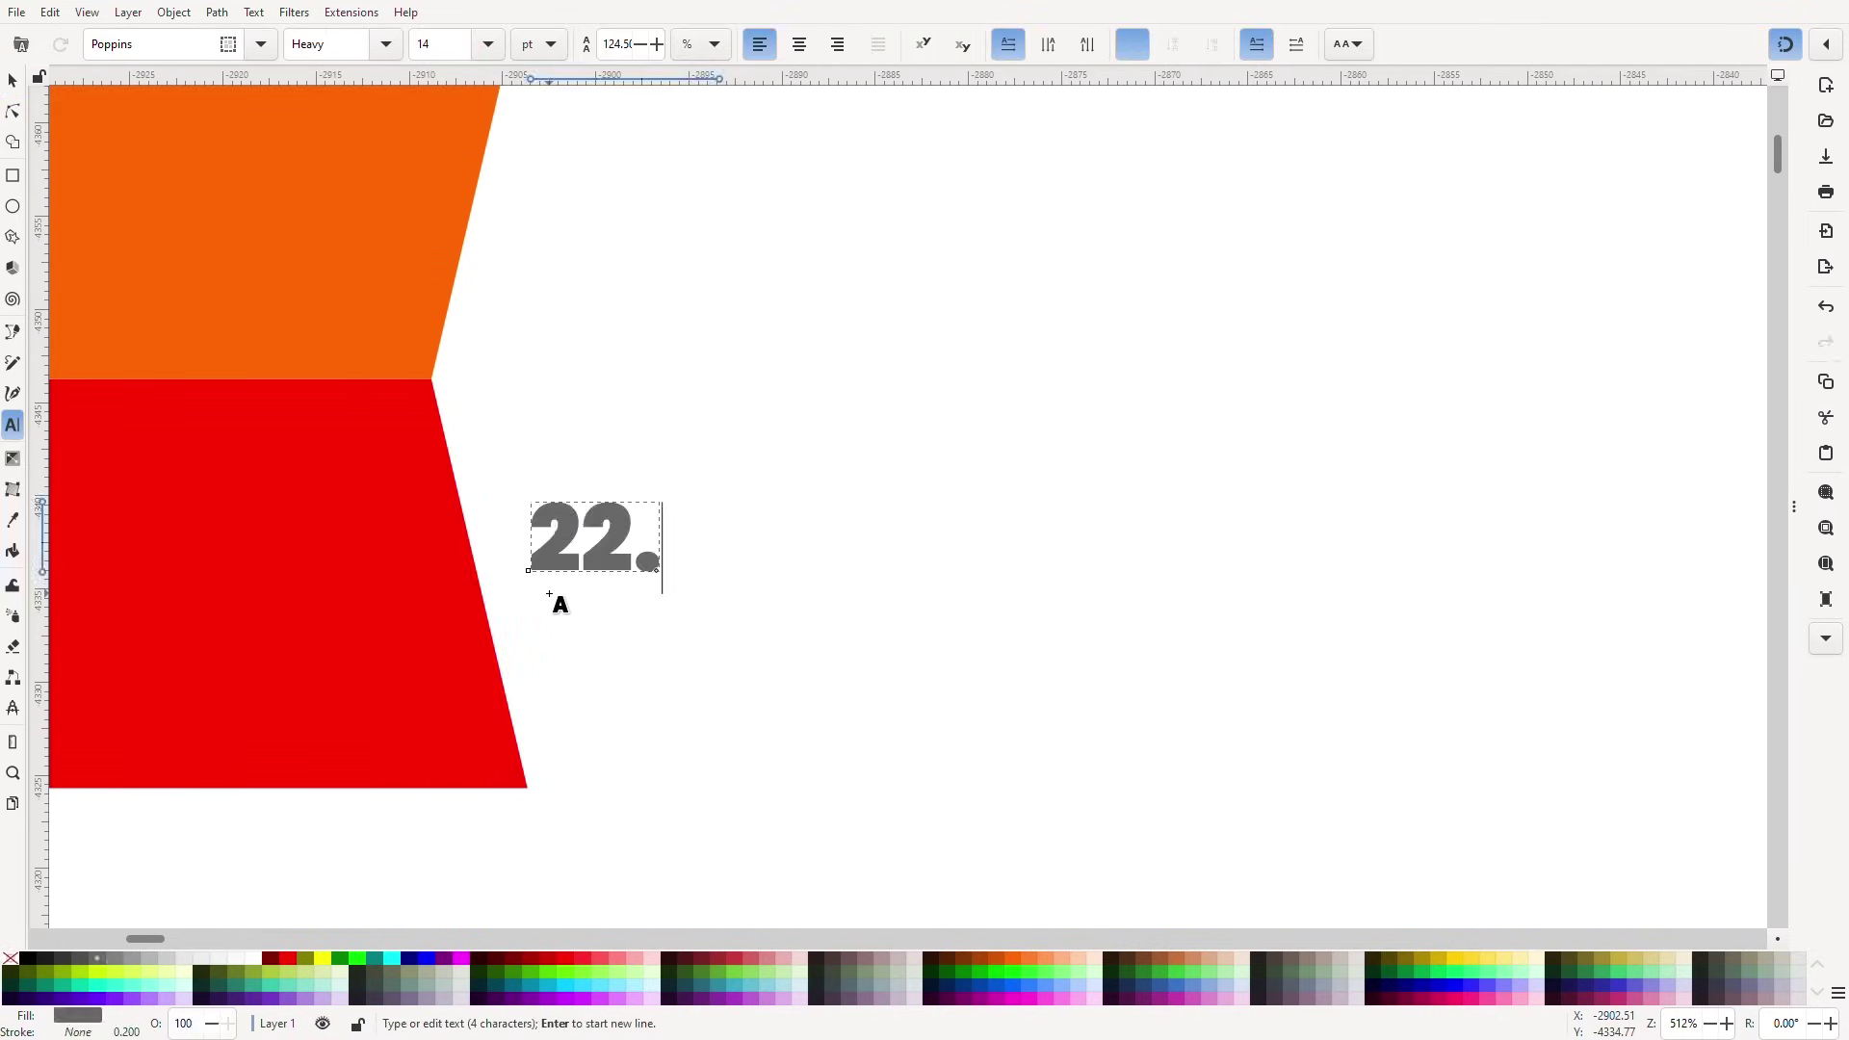
pyautogui.write('55')
pyautogui.click(11, 80)
# Move the blue triangle out of the row to the open space near the 22.55 label.
pyautogui.scroll(-4, 963, 539)
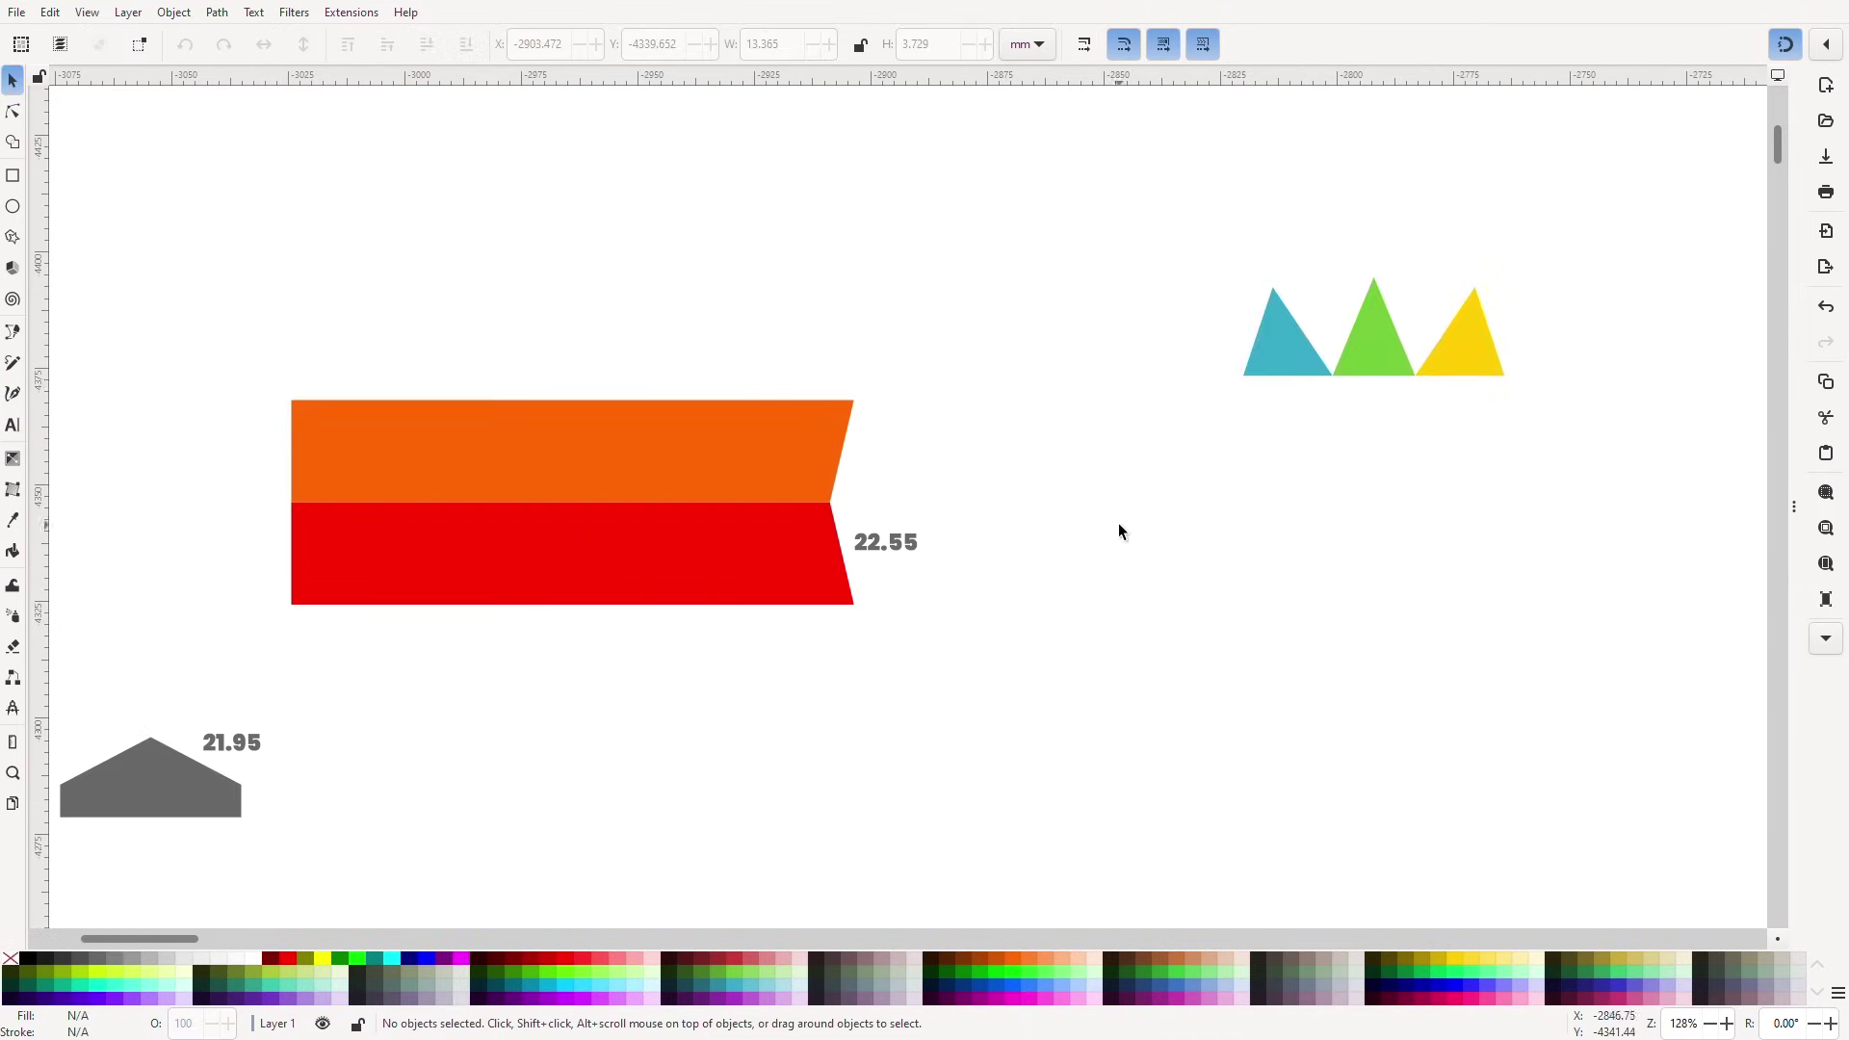
pyautogui.click(1223, 544)
pyautogui.scroll(3, 1199, 520)
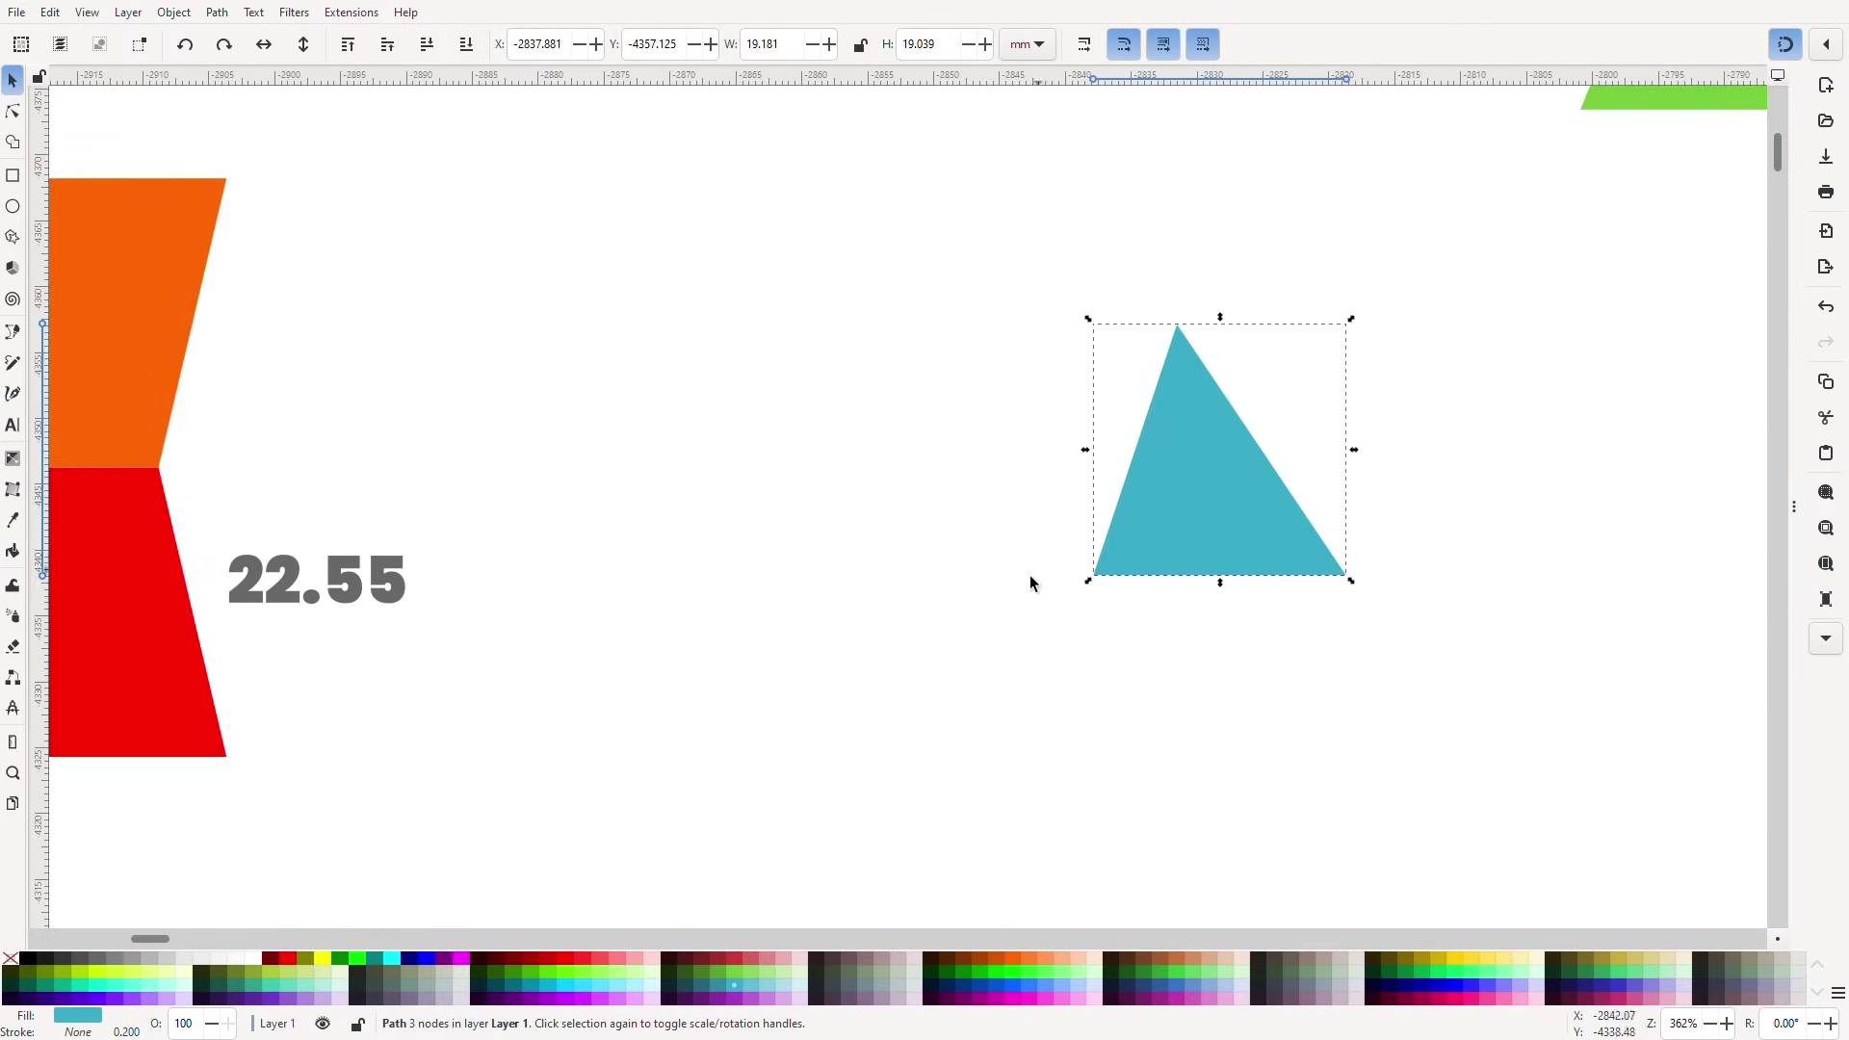
pyautogui.click(312, 588)
pyautogui.click(376, 665)
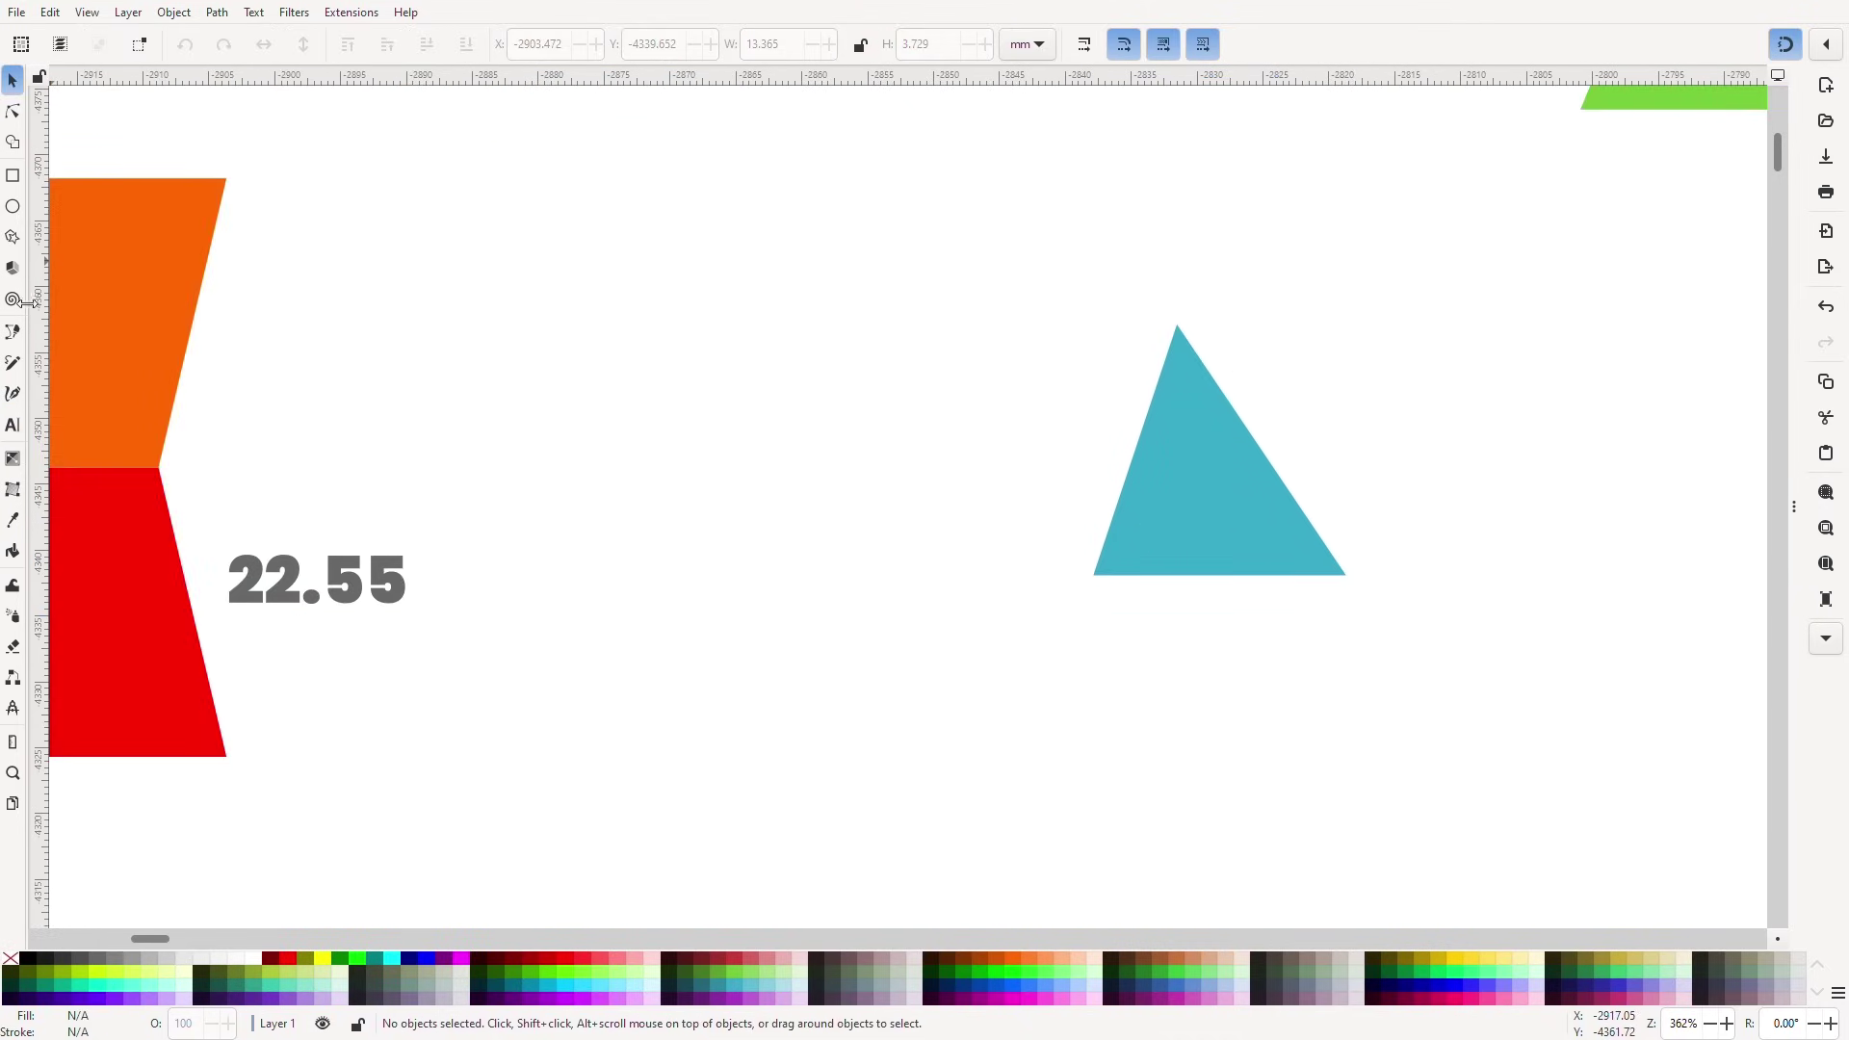
# Draw a marker arrow from the 22.55 label to the blue triangle's slanted edge, and undo its strokes.
pyautogui.click(18, 390)
pyautogui.moveTo(434, 580)
pyautogui.mouseDown()
pyautogui.moveTo(1059, 431)
pyautogui.moveTo(1127, 431)
pyautogui.mouseUp()
pyautogui.moveTo(1127, 430)
pyautogui.mouseDown()
pyautogui.moveTo(968, 354)
pyautogui.moveTo(999, 501)
pyautogui.mouseUp()
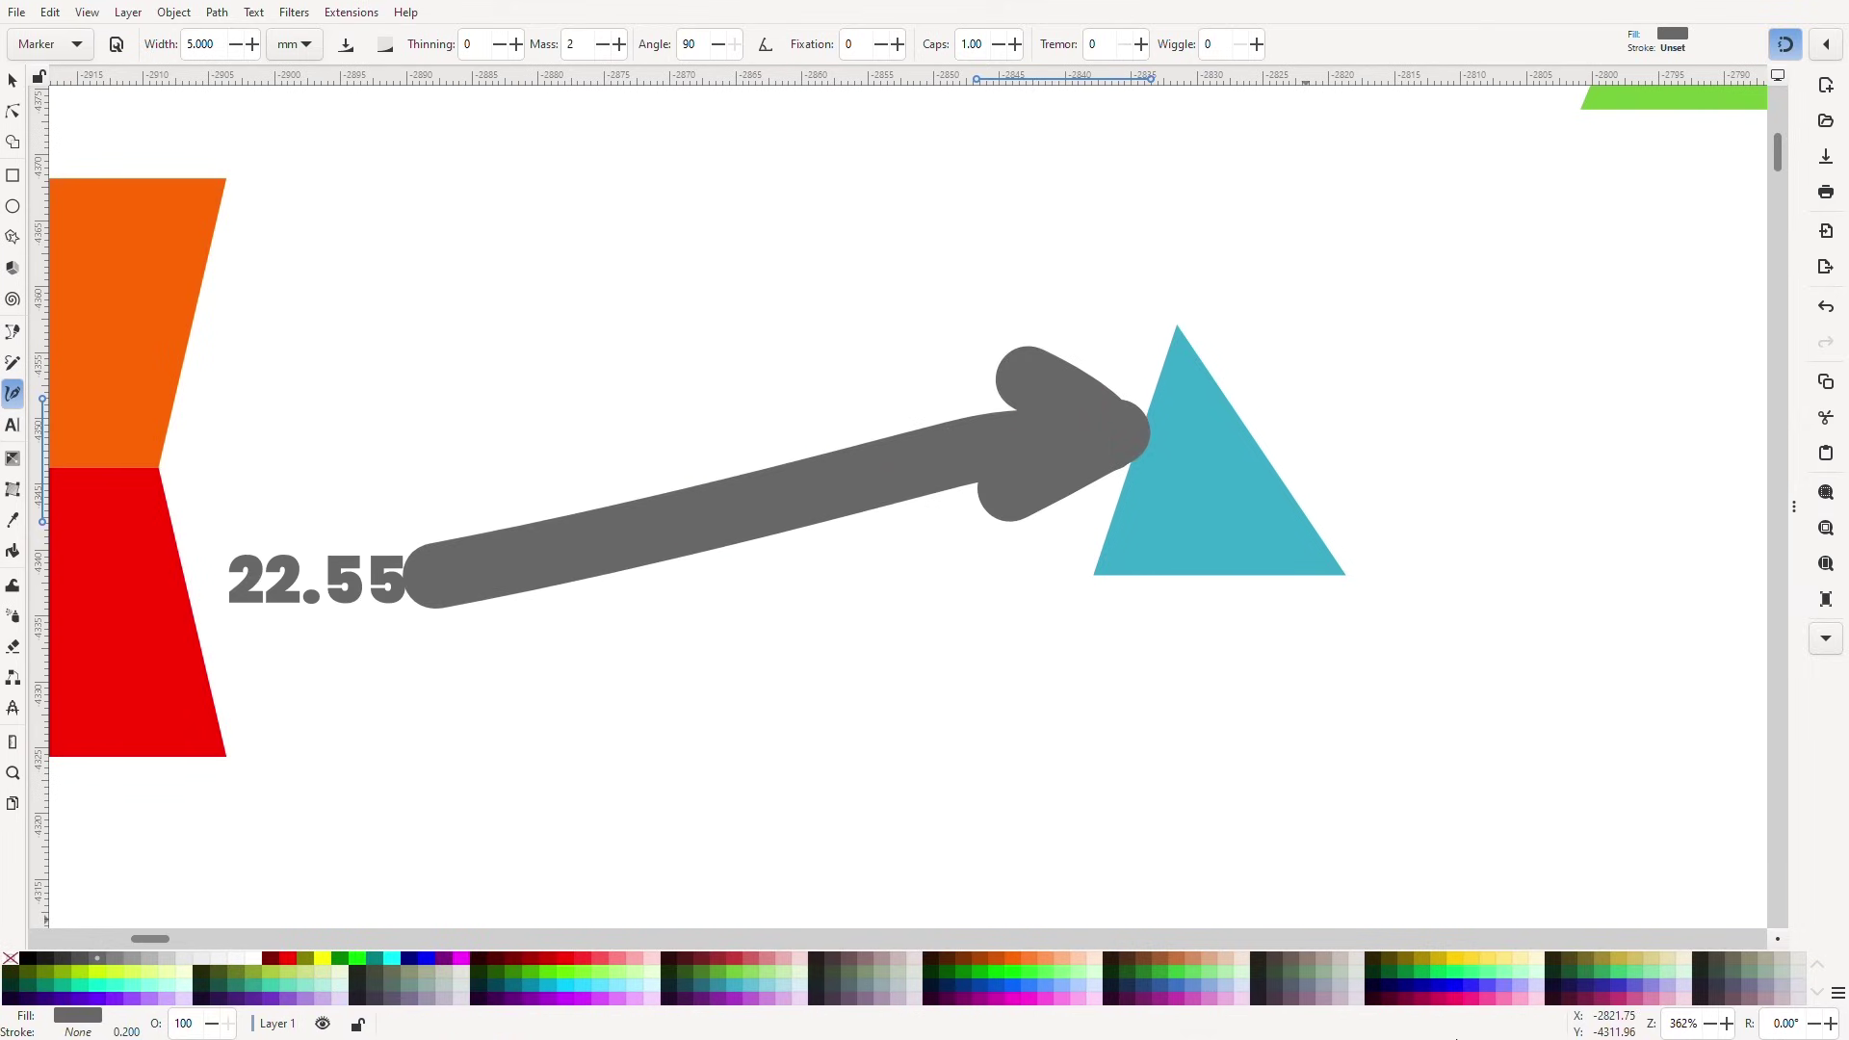
pyautogui.hotkey('ctrl', 'z')
pyautogui.hotkey('ctrl', 'z')
pyautogui.hotkey('ctrl', 'z')
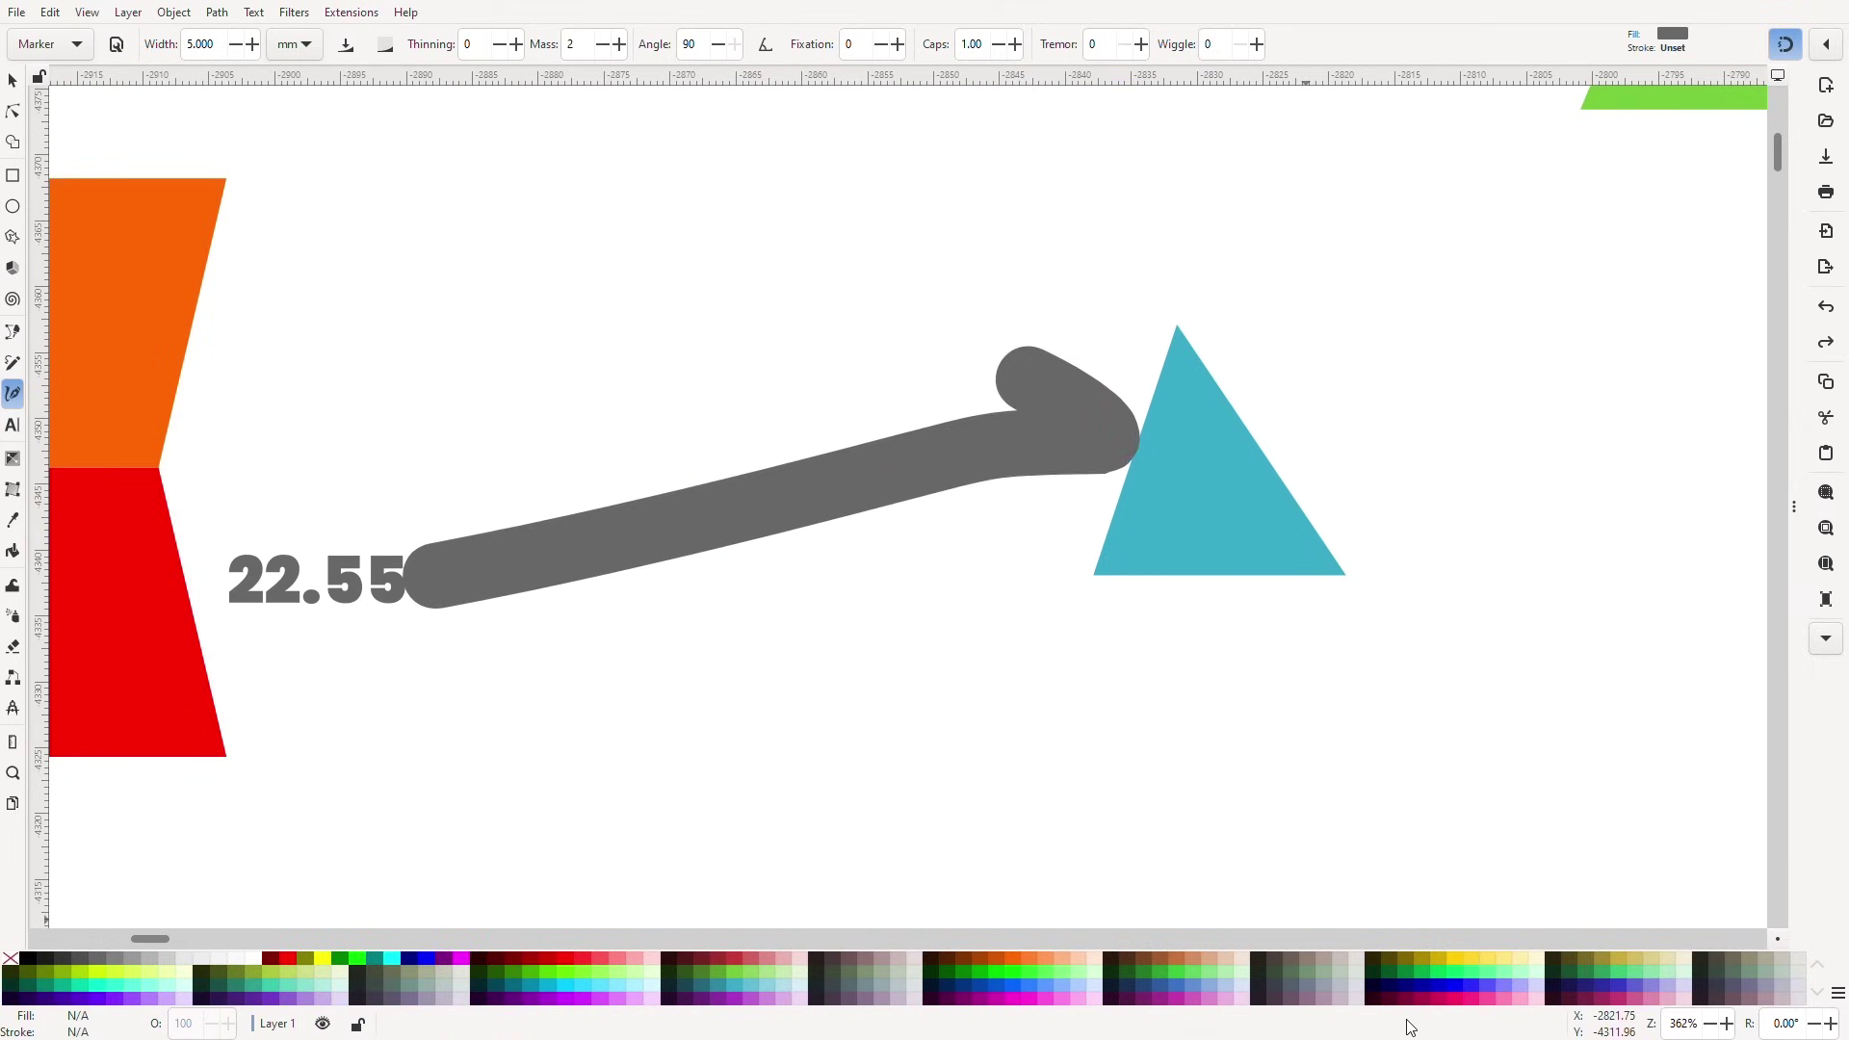
# Undo the blue triangle's move back to its row and sketch a circle about 29 mm across above the orange face.
pyautogui.hotkey('ctrl', 'z')
pyautogui.click(16, 209)
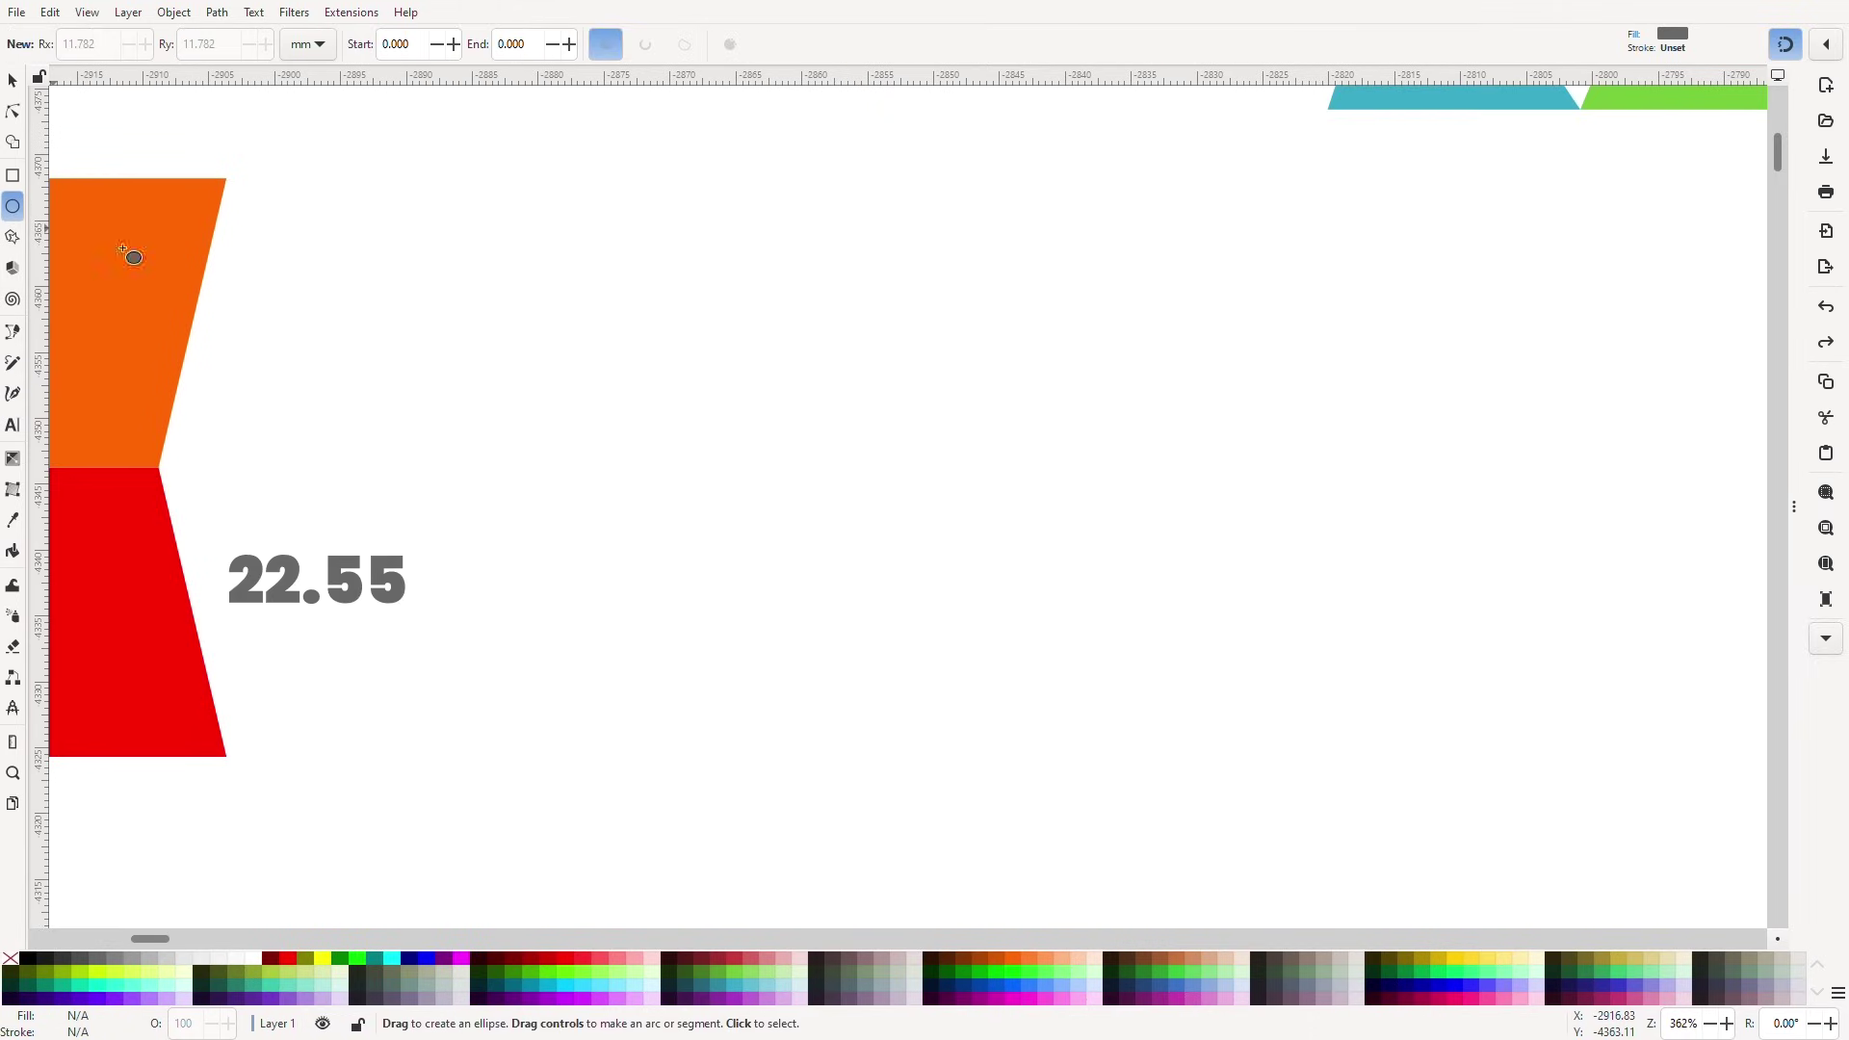
pyautogui.scroll(-2, 1167, 308)
pyautogui.moveTo(1168, 308); pyautogui.dragTo(973, 681)
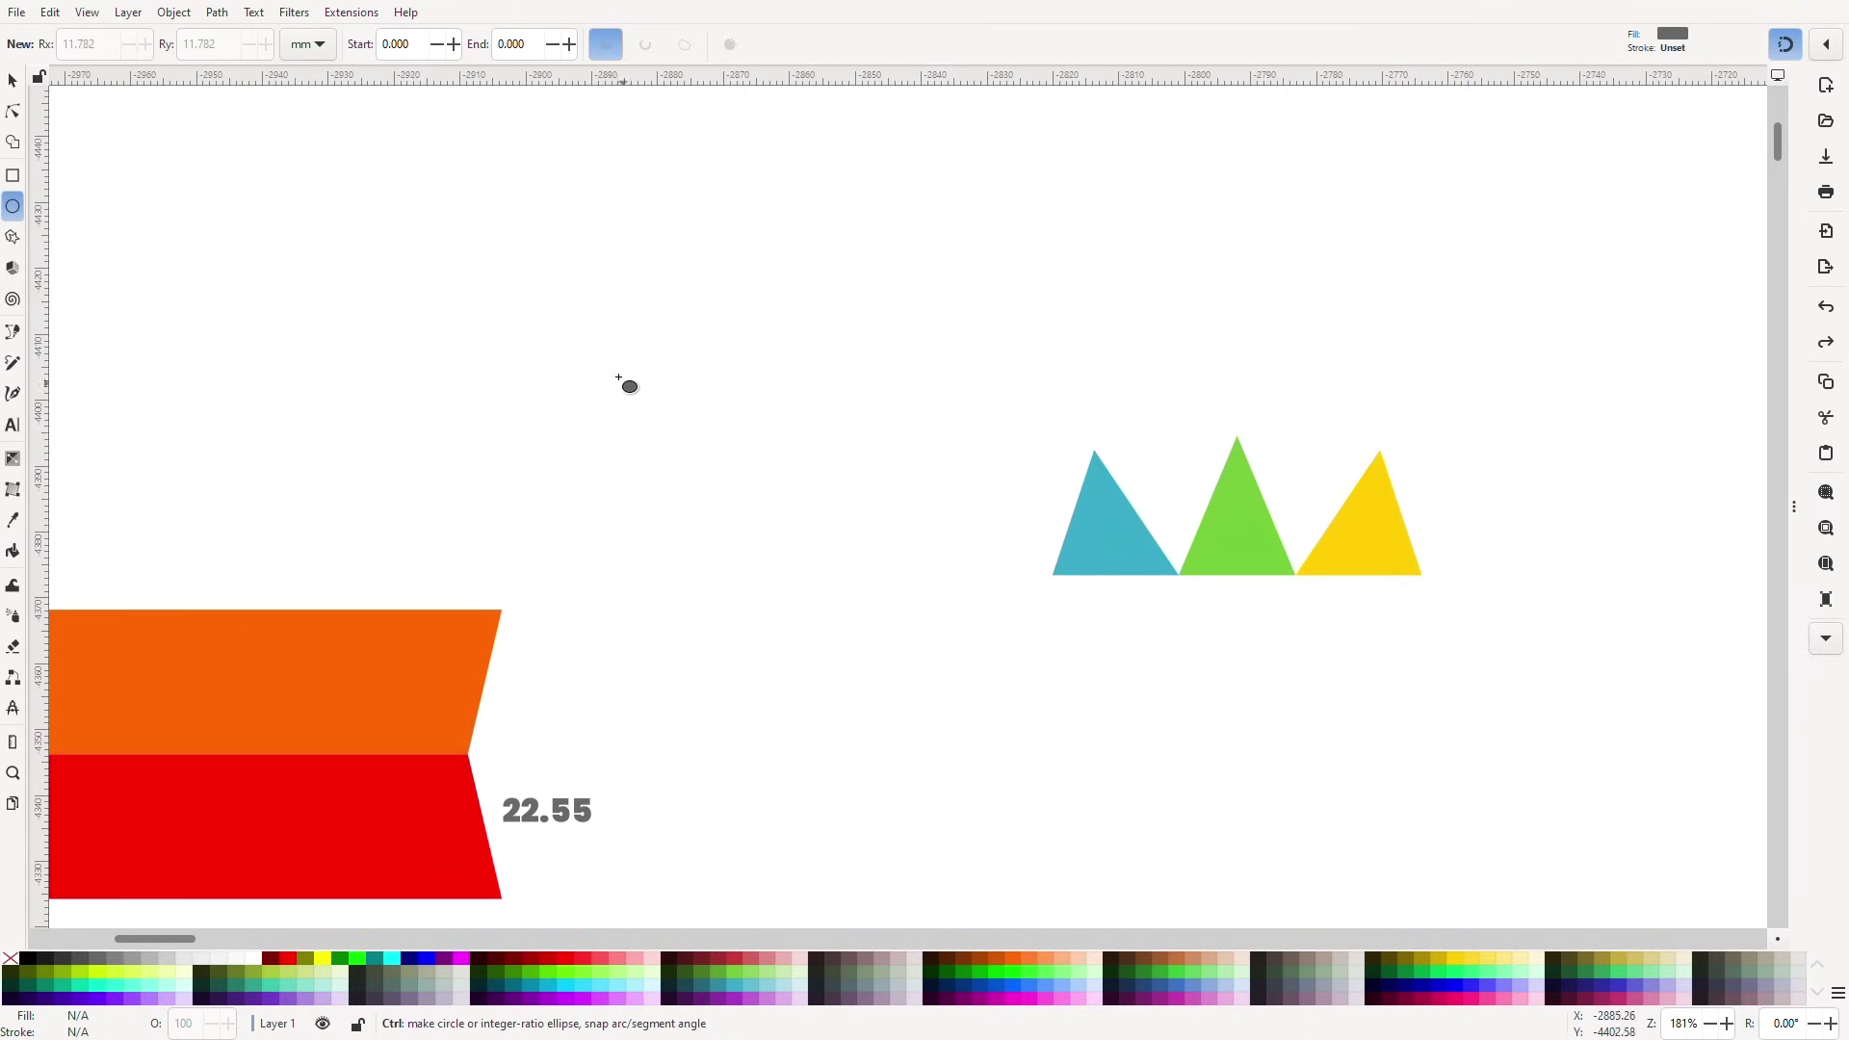
pyautogui.moveTo(626, 334); pyautogui.dragTo(726, 417)
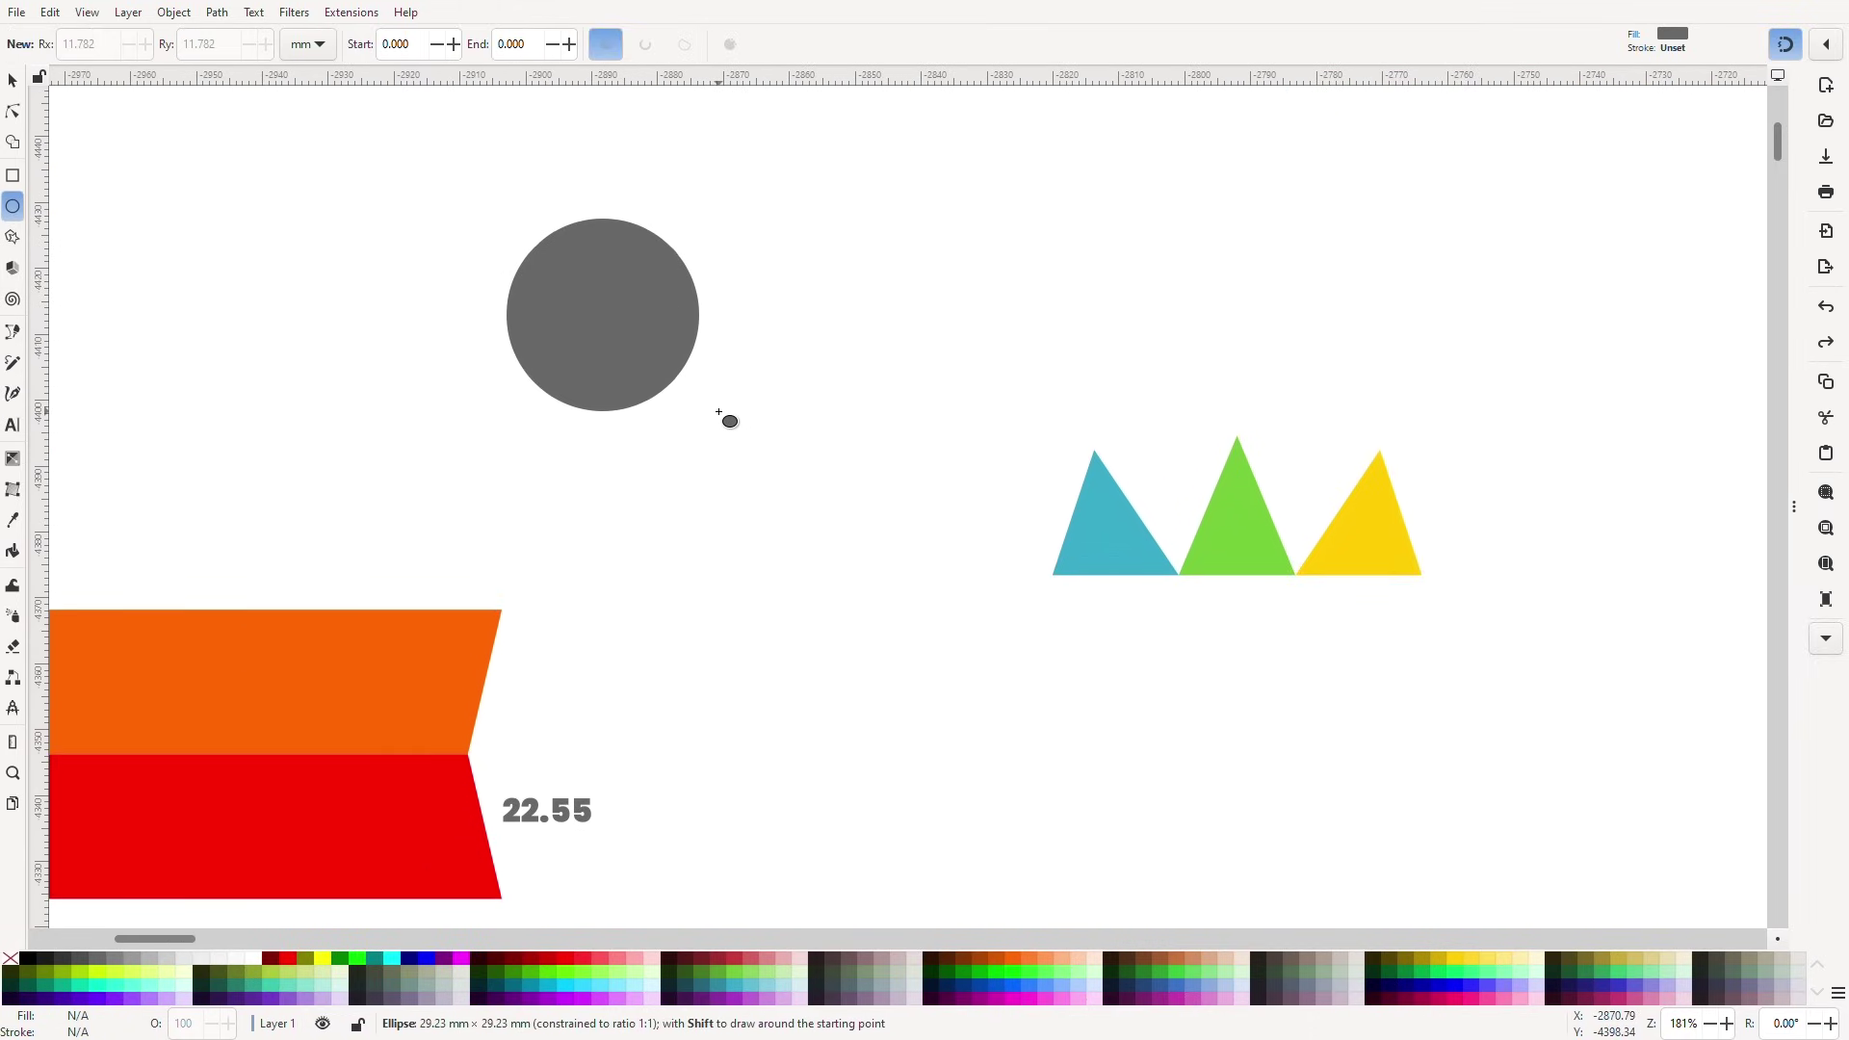
# Resize the circle proportionally to 45.1 mm wide, twice the 22.55 hip edge length.
pyautogui.press('s')
pyautogui.doubleClick(768, 43)
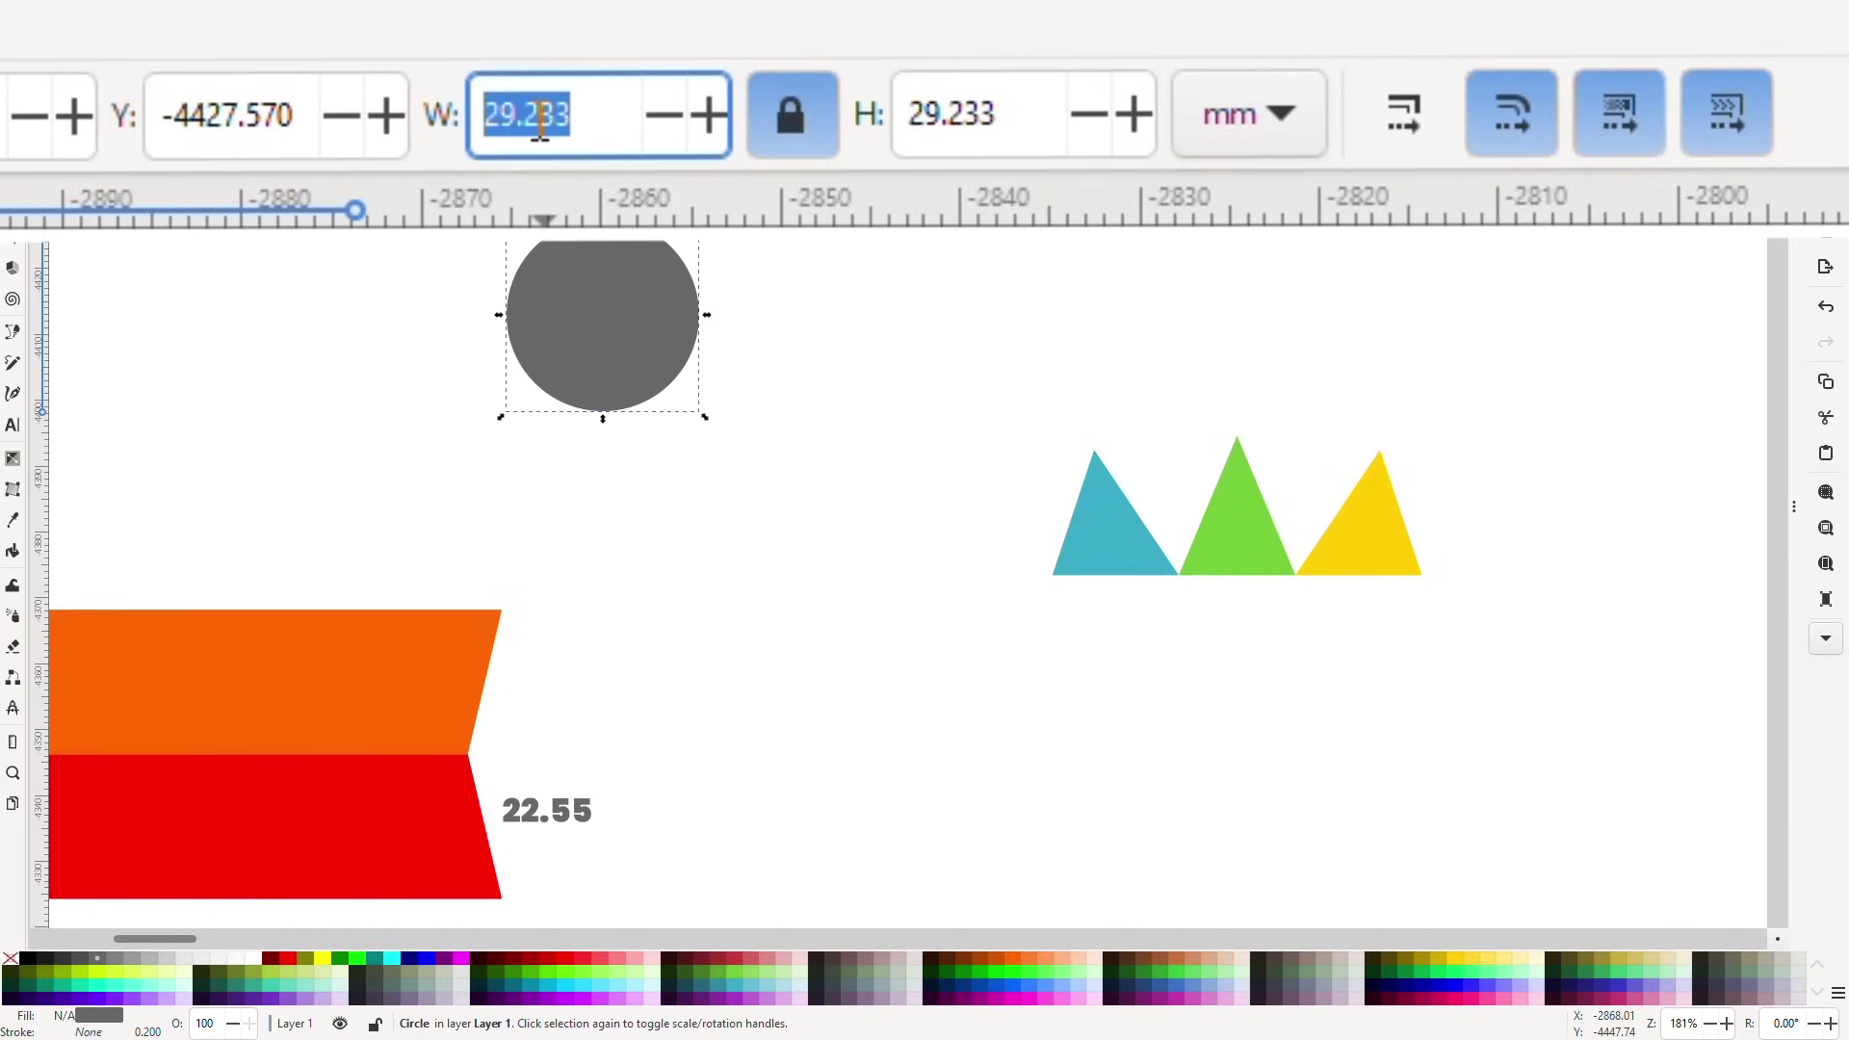
pyautogui.write('2')
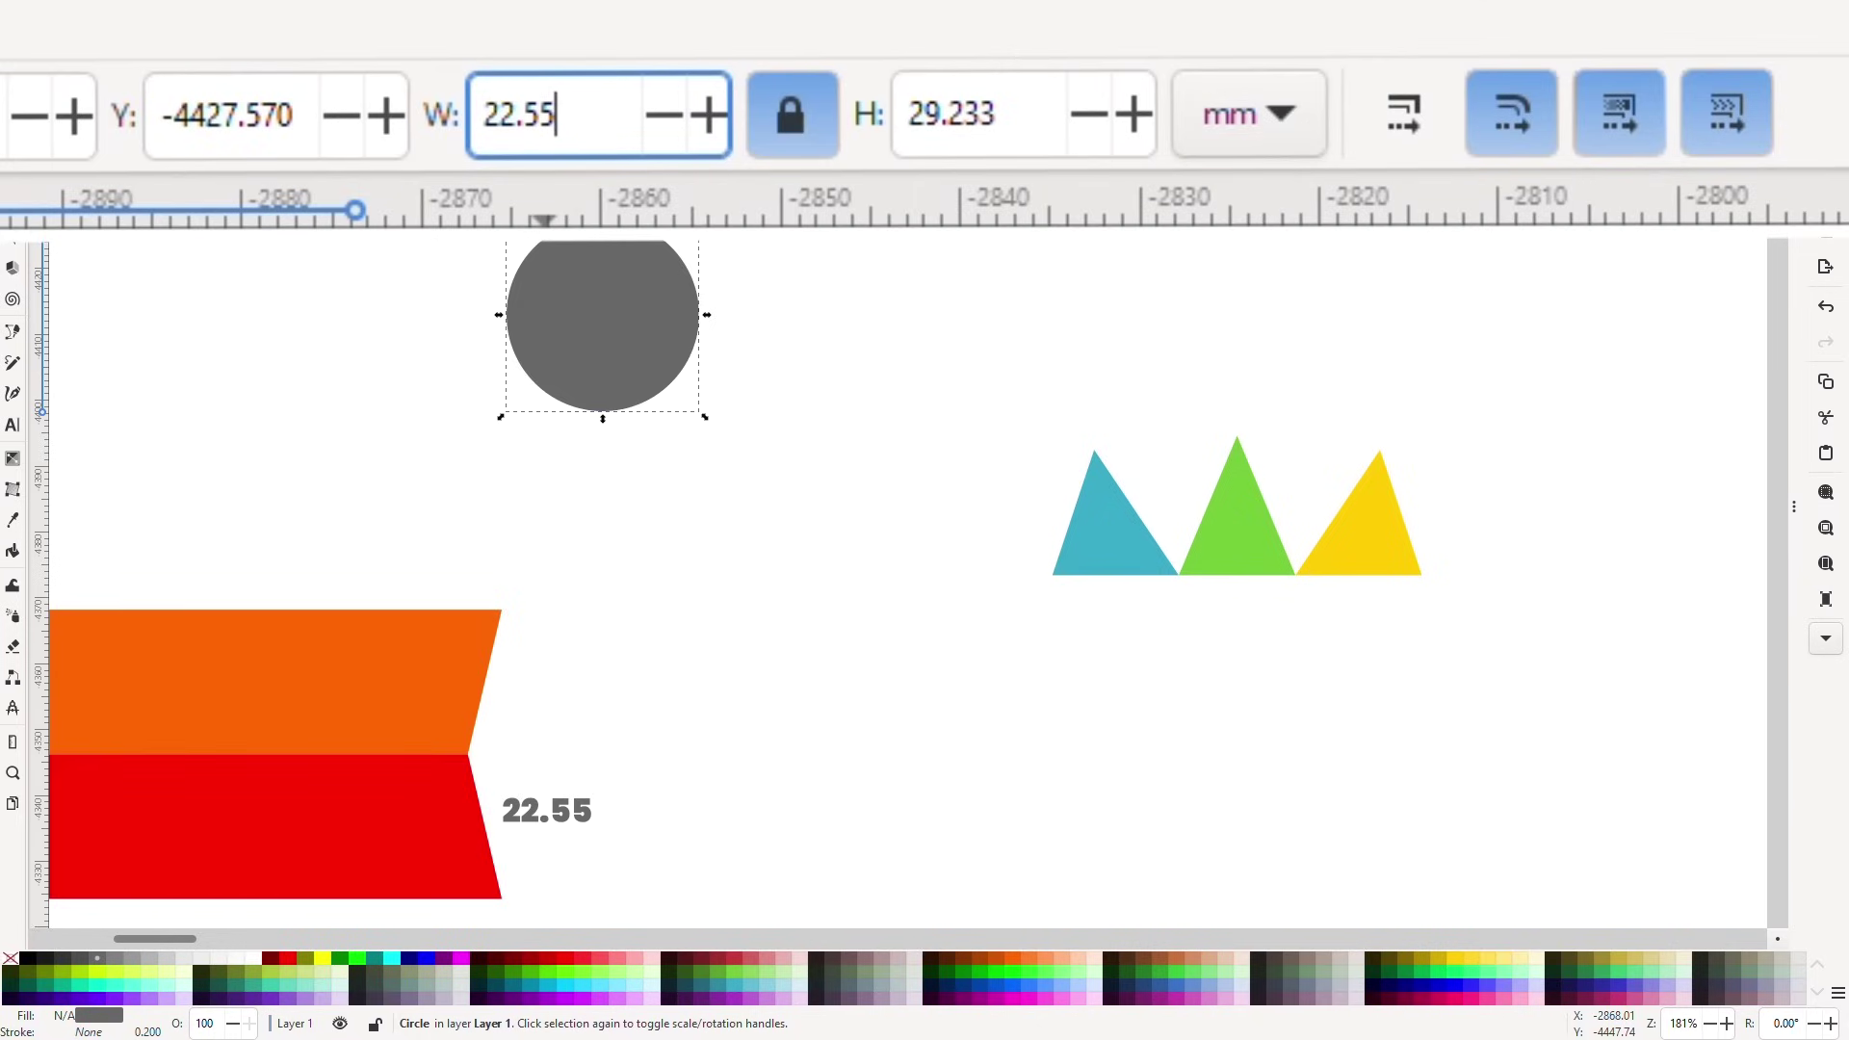
pyautogui.press('Return')
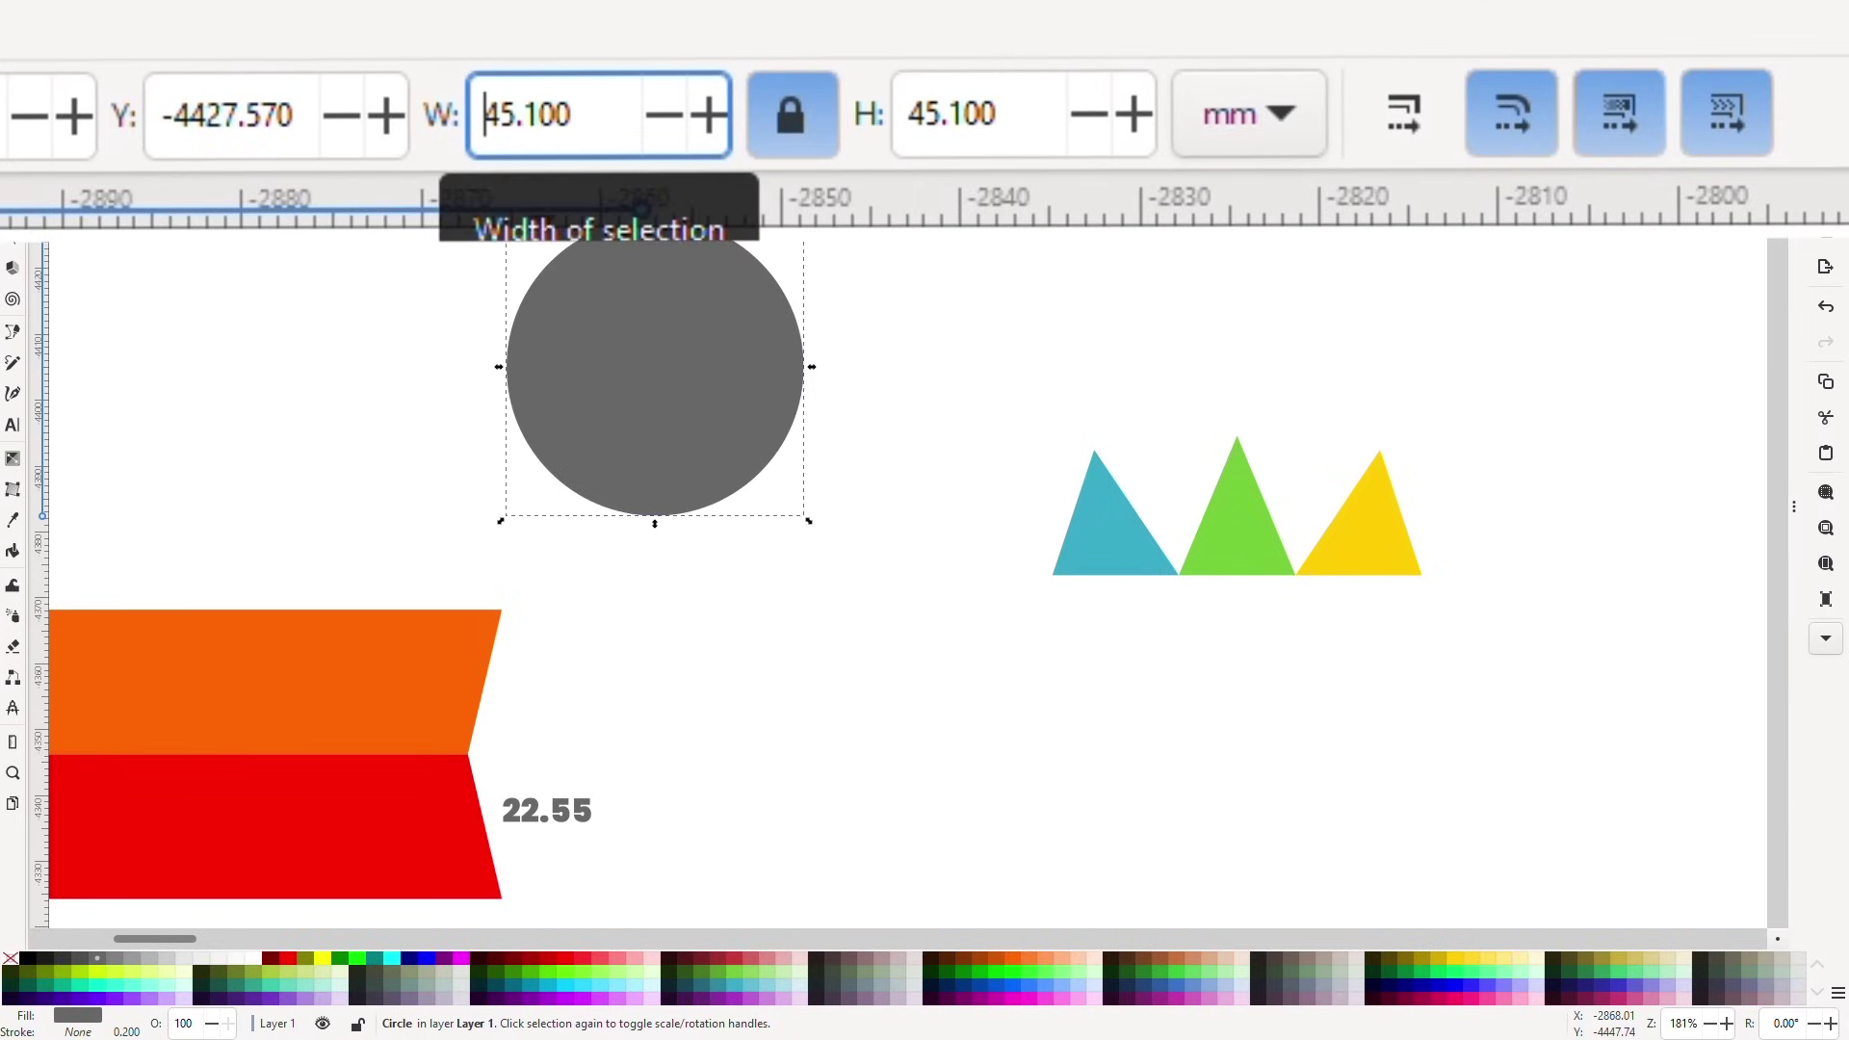
pyautogui.click(956, 646)
# Move the blue triangle onto the circle so its short slanted edge starts at the circle's centre.
pyautogui.click(1088, 538)
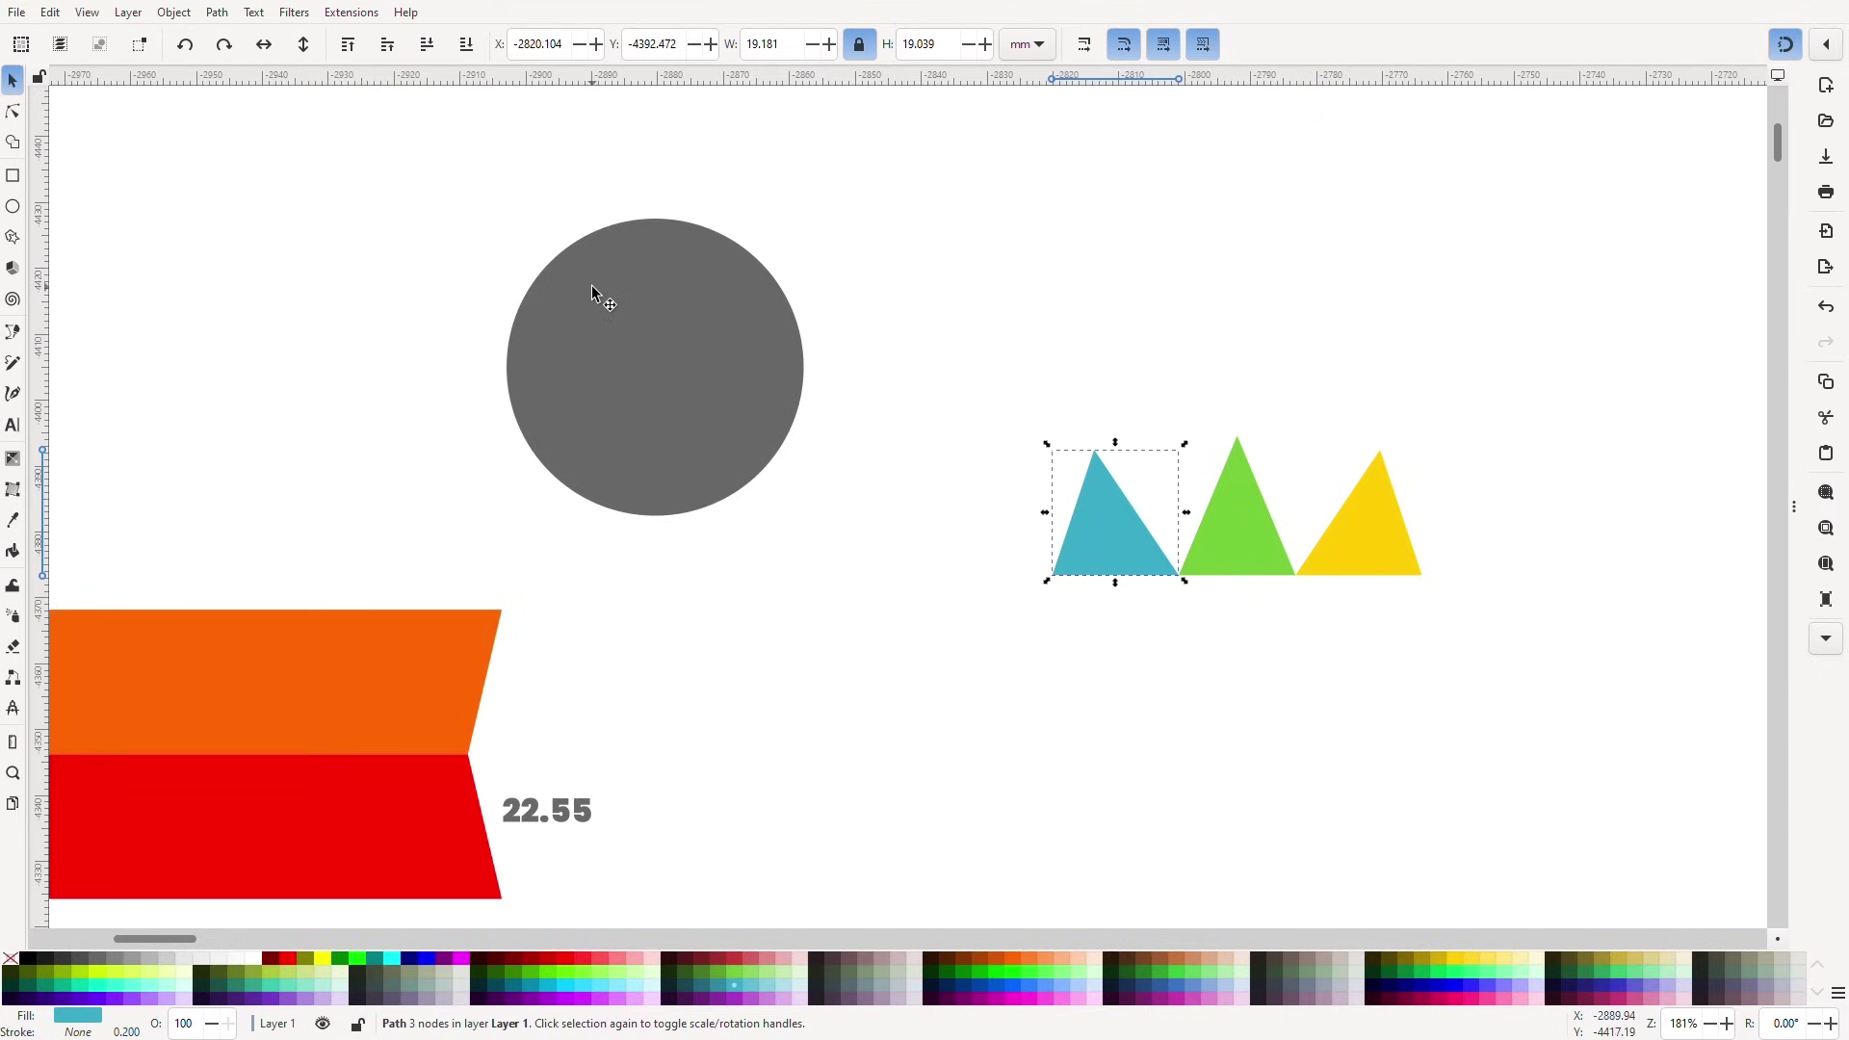
pyautogui.click(626, 327)
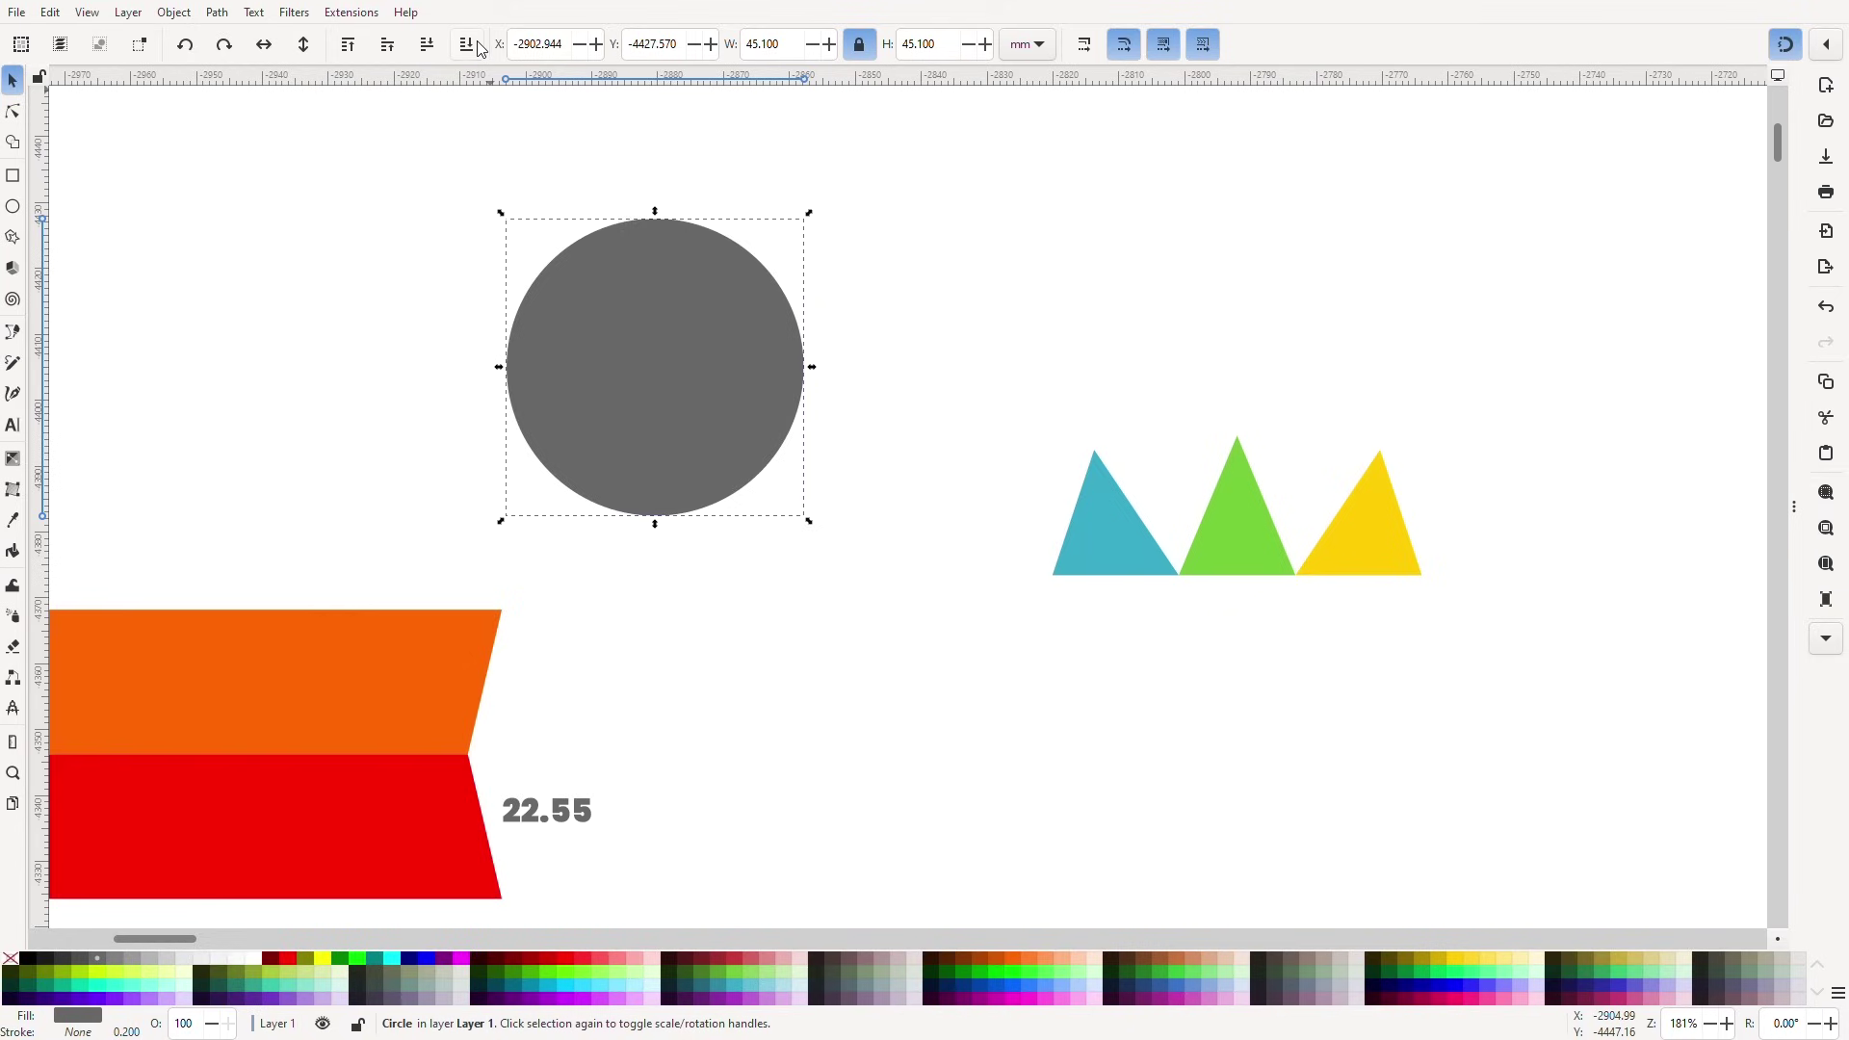
pyautogui.click(905, 335)
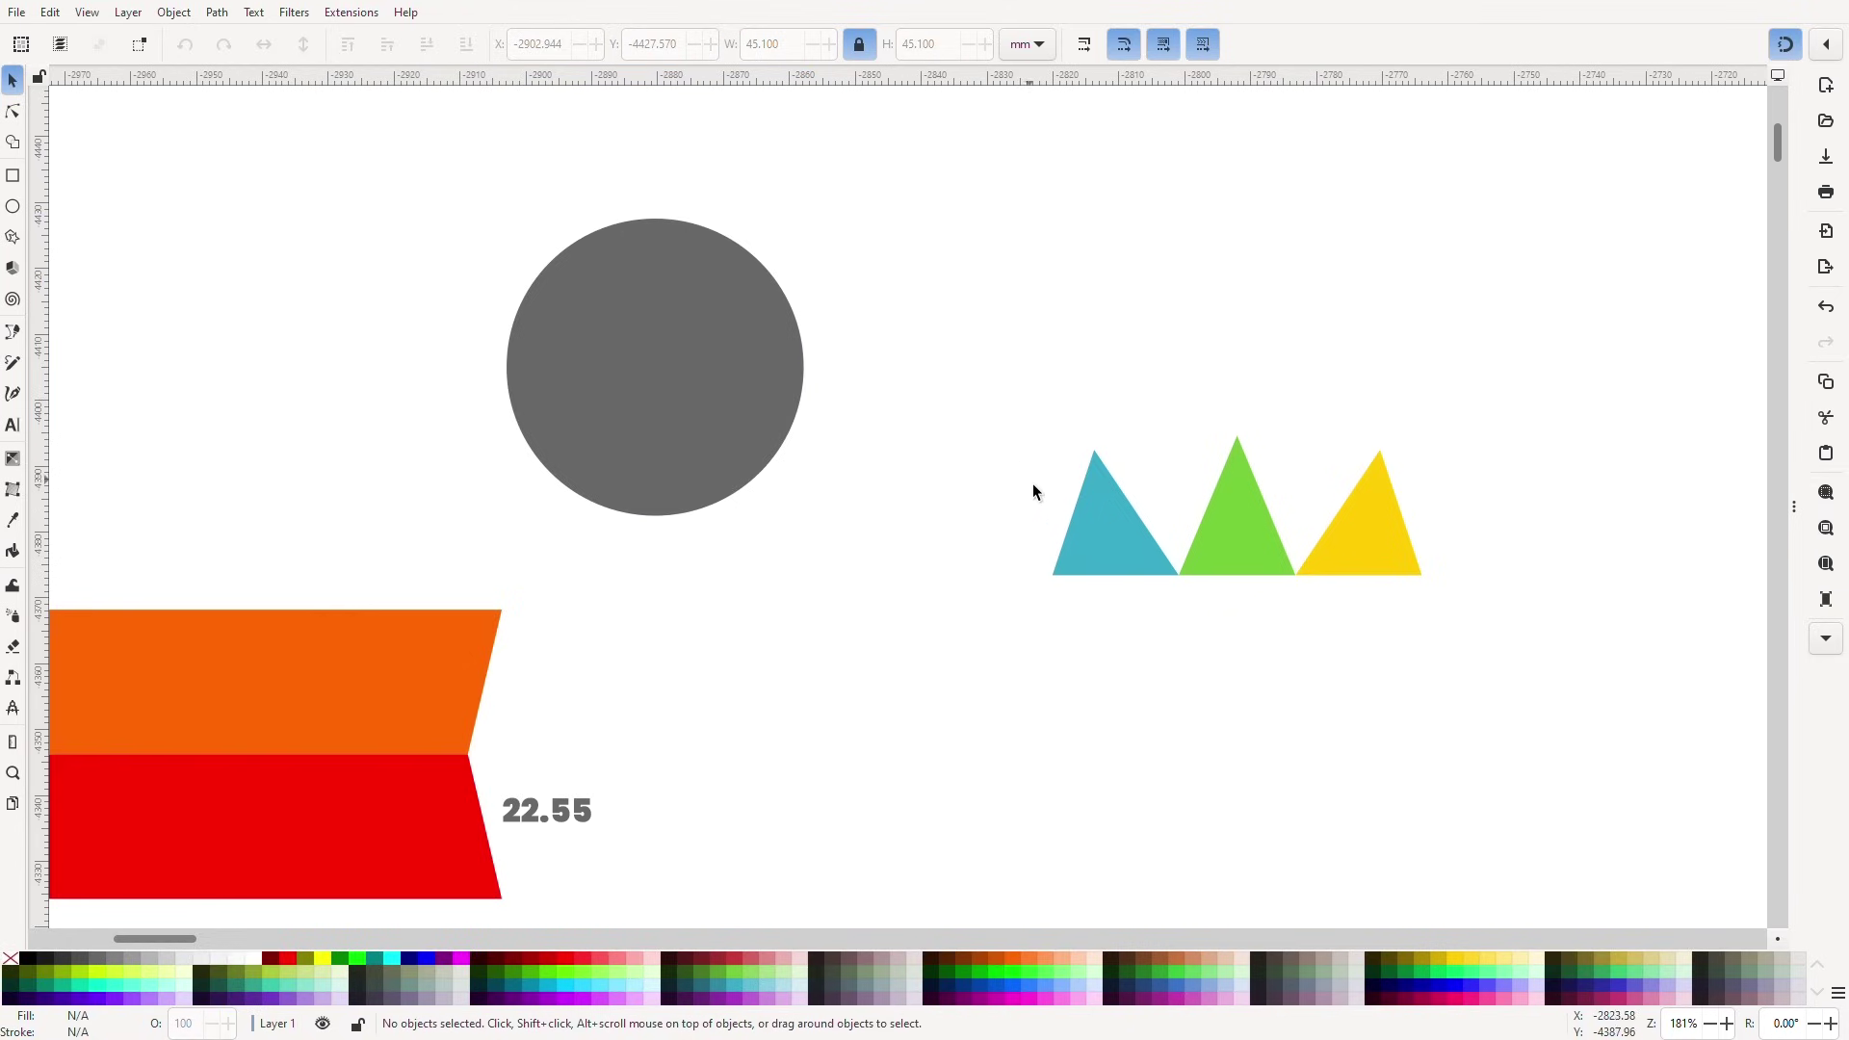
pyautogui.moveTo(1096, 561); pyautogui.dragTo(681, 364)
pyautogui.click(841, 466)
pyautogui.click(728, 335)
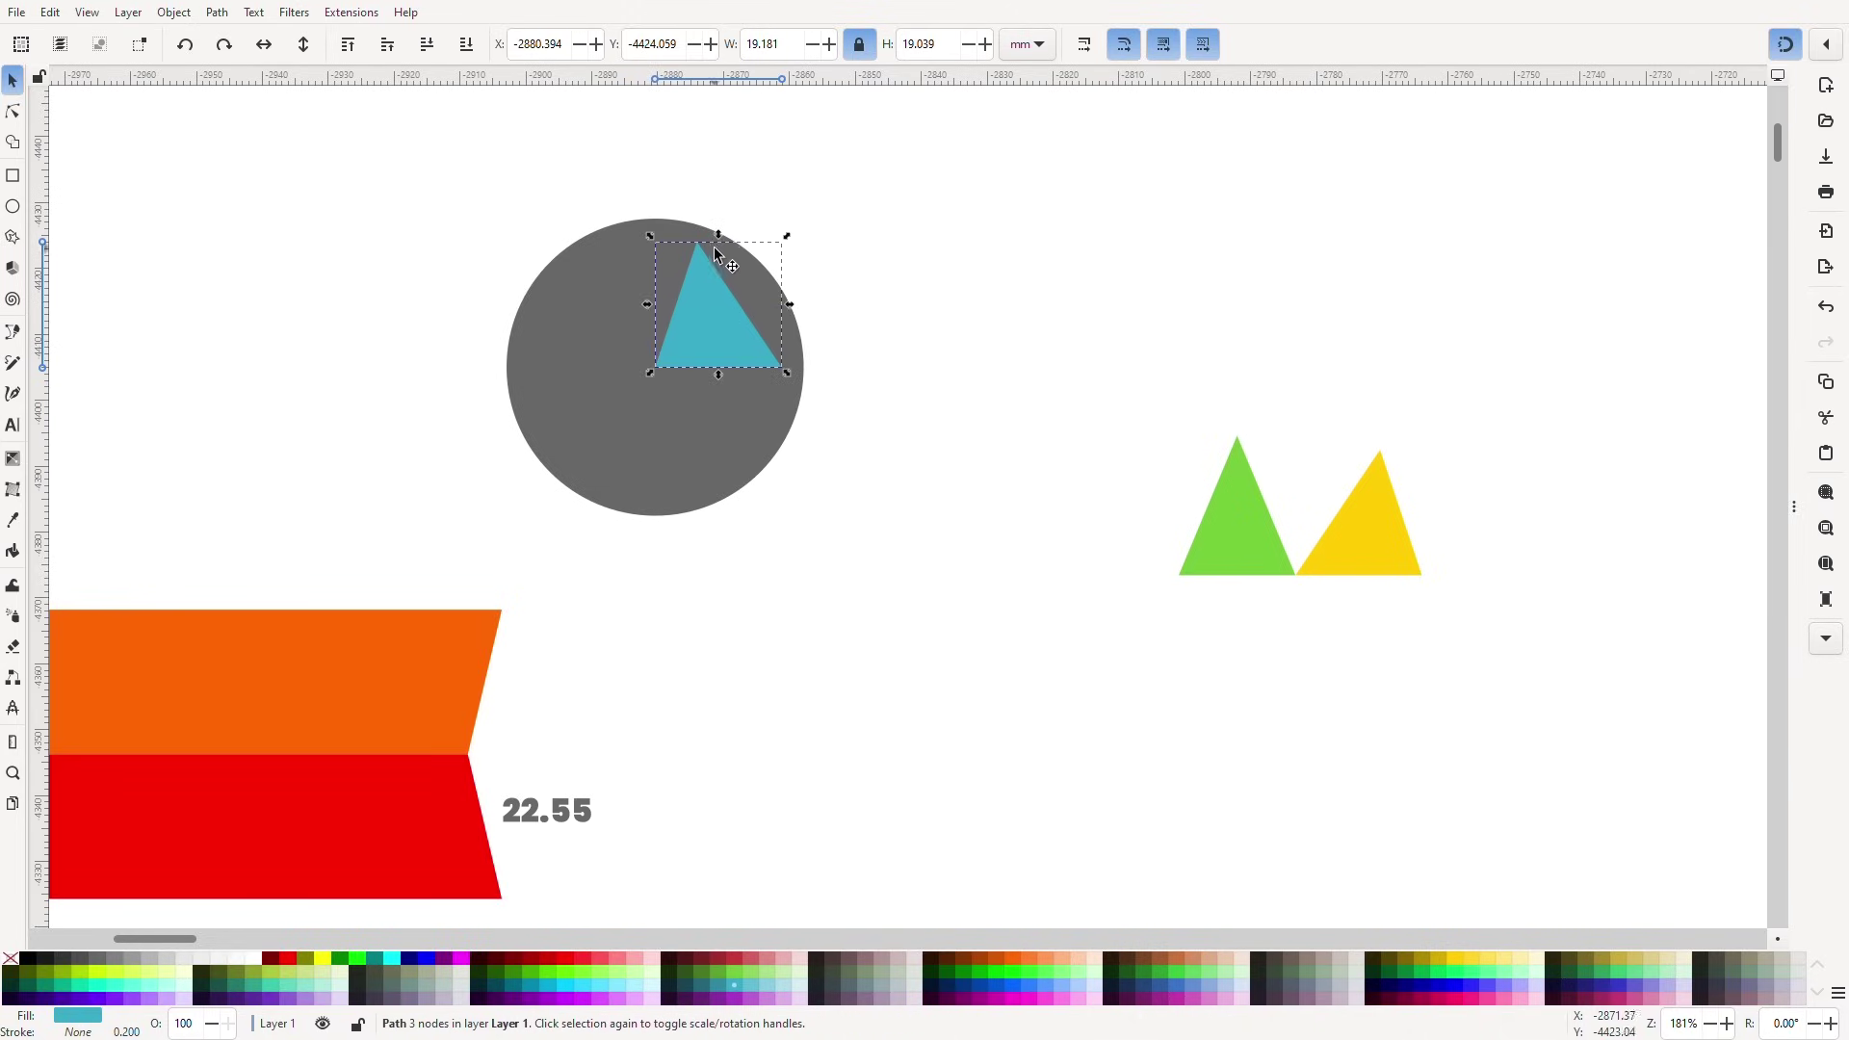
# Try scaling the blue triangle's height up to the circle's edge, and undo the change.
pyautogui.moveTo(719, 234)
pyautogui.mouseDown()
pyautogui.moveTo(722, 130)
pyautogui.moveTo(745, 287)
pyautogui.moveTo(737, 136)
pyautogui.moveTo(736, 231)
pyautogui.moveTo(708, 141)
pyautogui.moveTo(713, 240)
pyautogui.mouseUp()
pyautogui.scroll(4, 730, 215)
pyautogui.click(1229, 556)
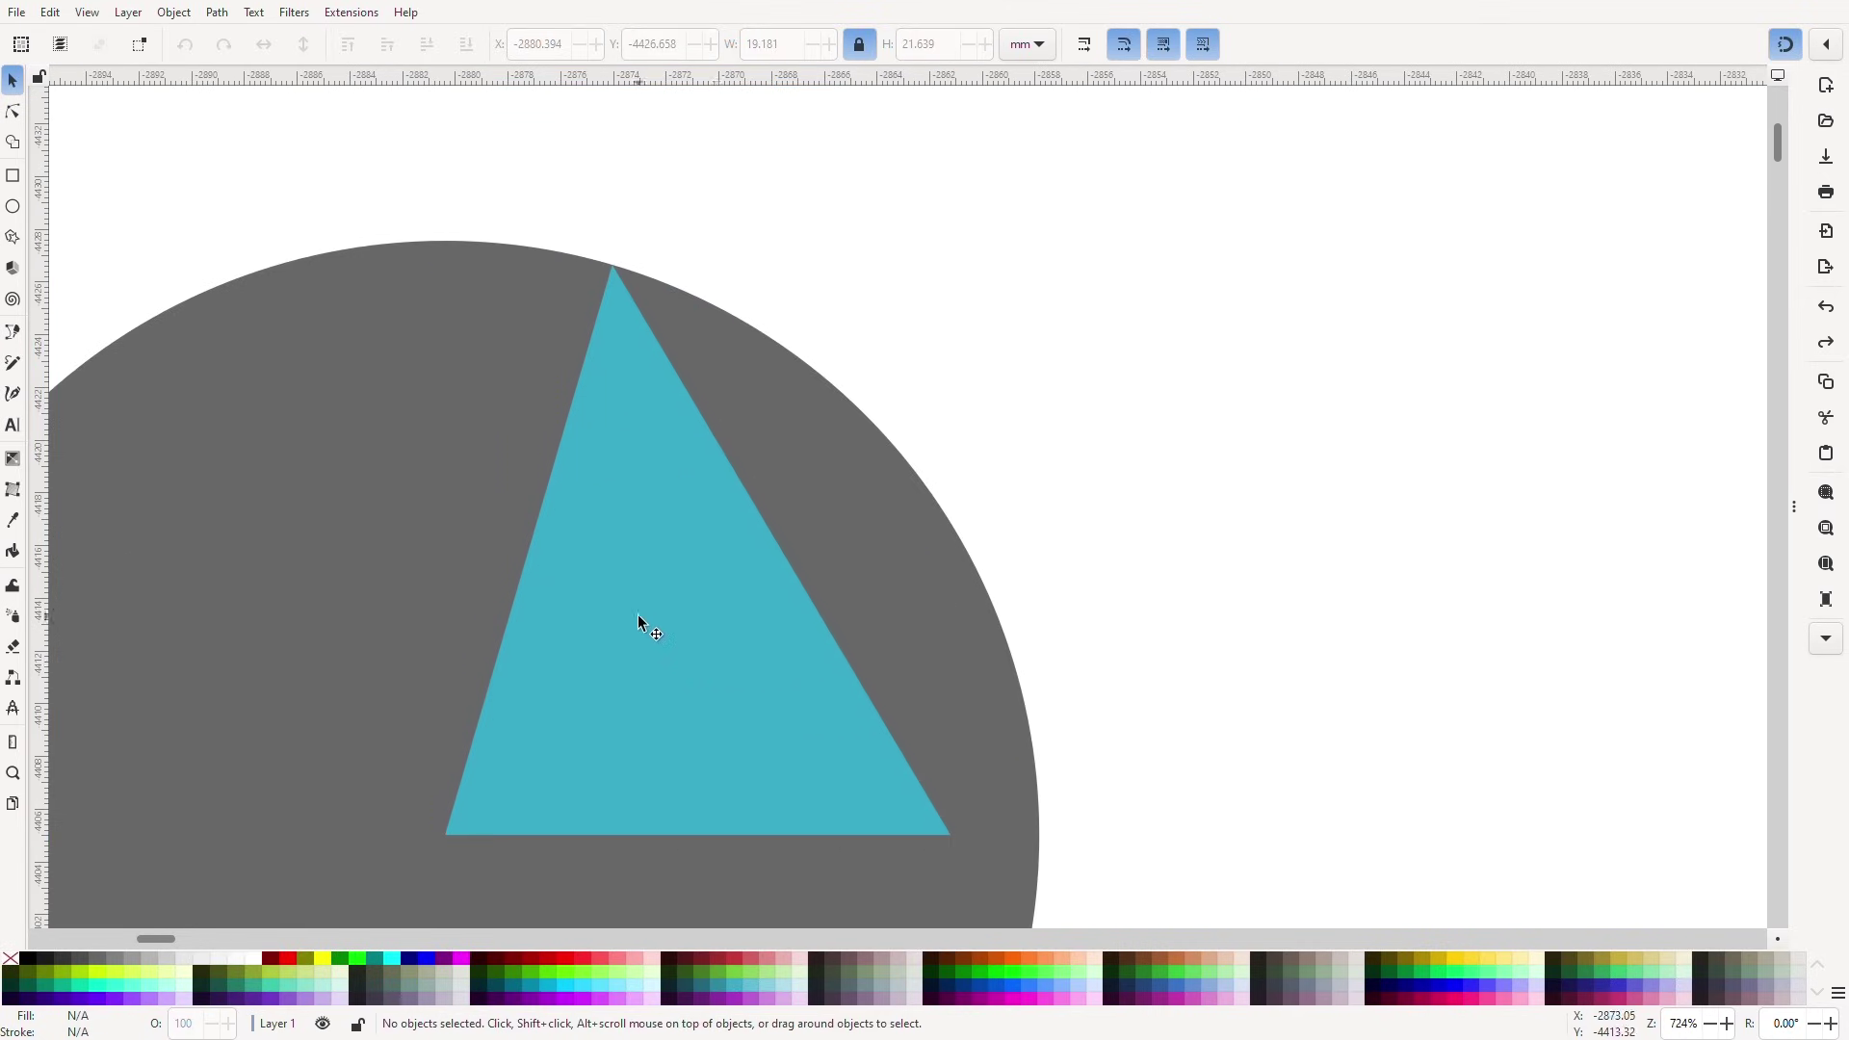
pyautogui.hotkey('ctrl', 'z')
pyautogui.hotkey('ctrl', 'z')
# Move the blue triangle's apex node straight up onto the circle's edge, keeping the base fixed.
pyautogui.press('n')
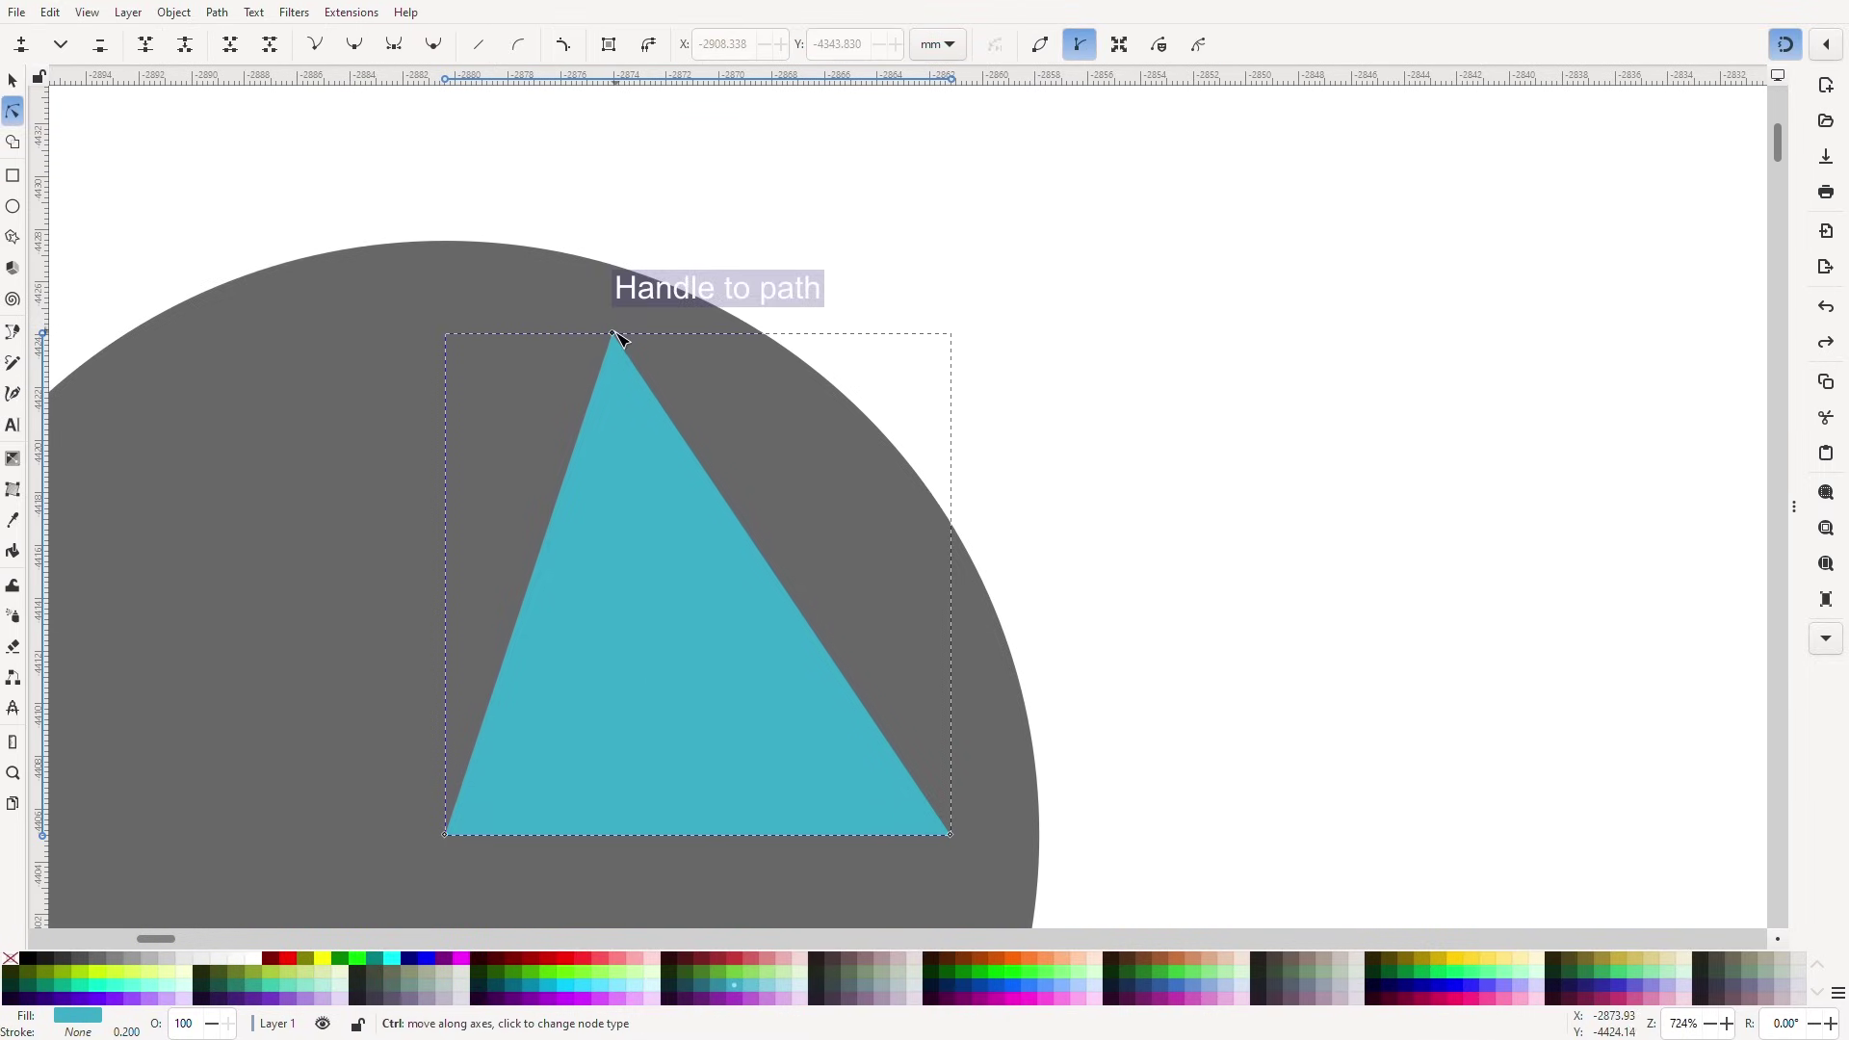
pyautogui.moveTo(614, 334); pyautogui.dragTo(617, 276)
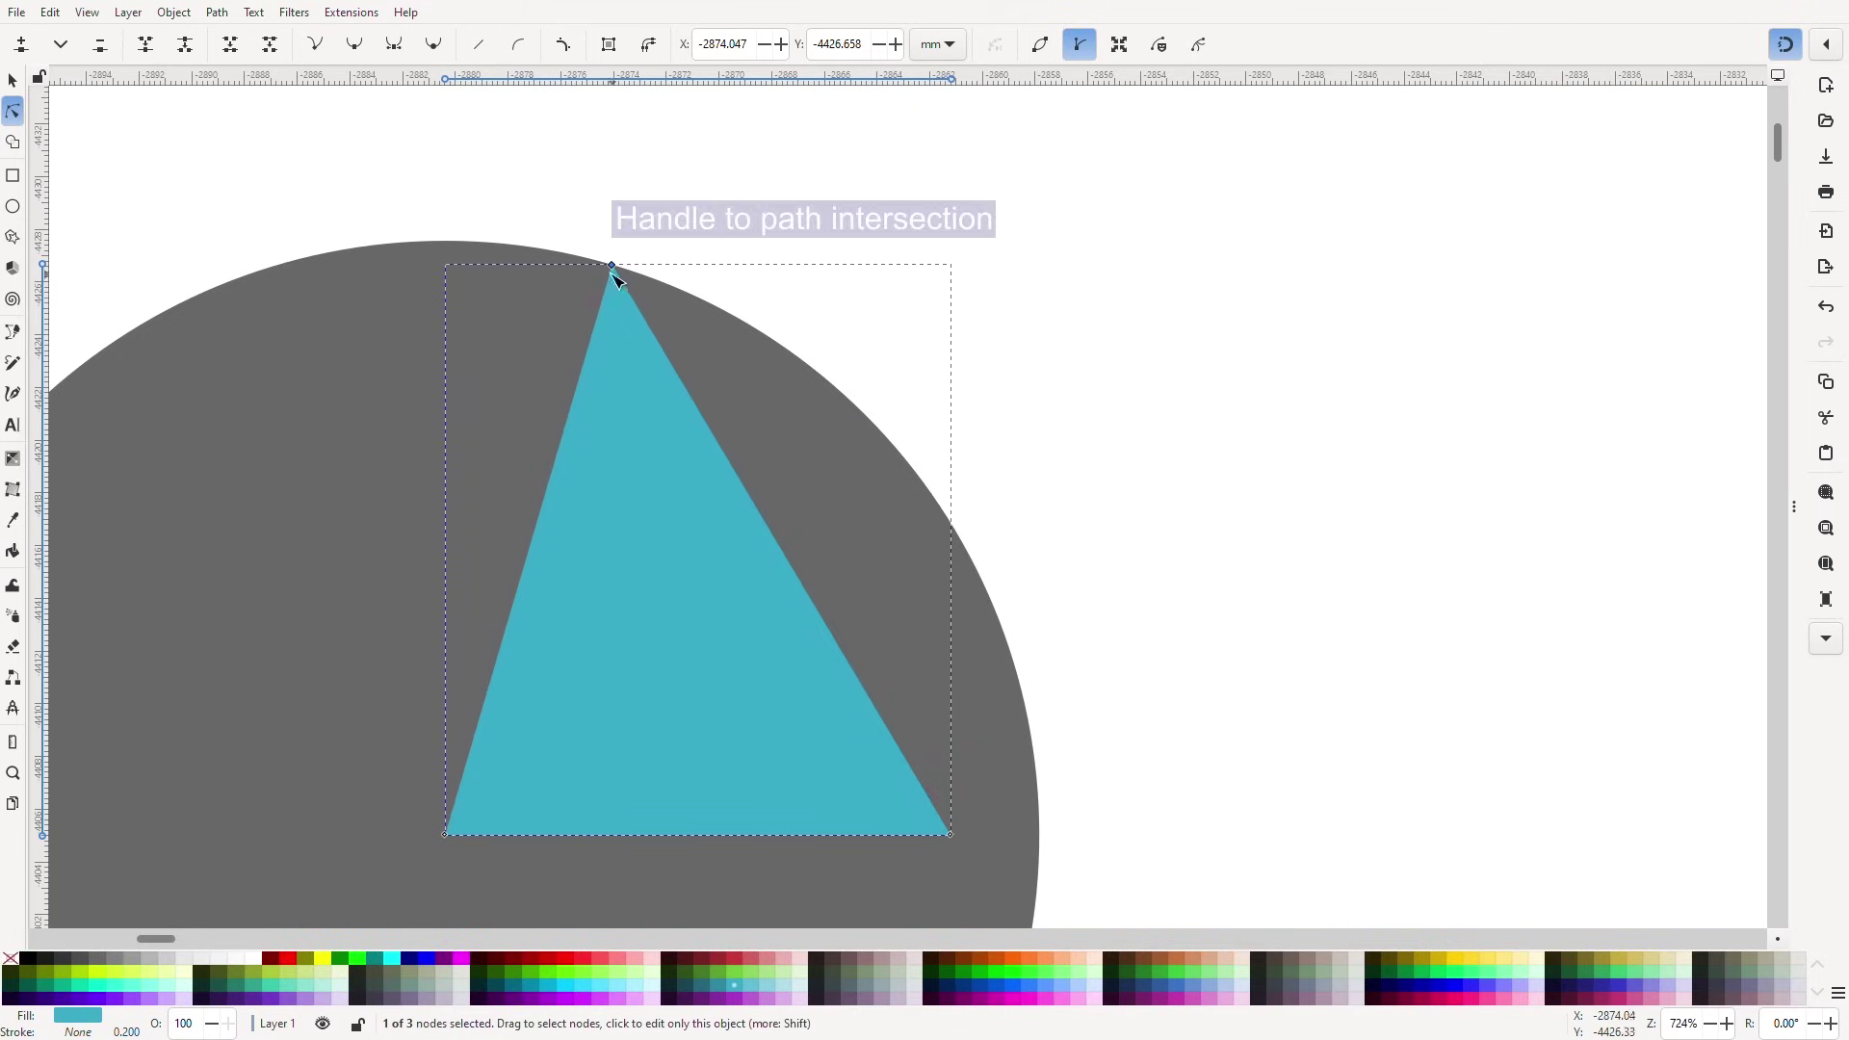
pyautogui.click(13, 81)
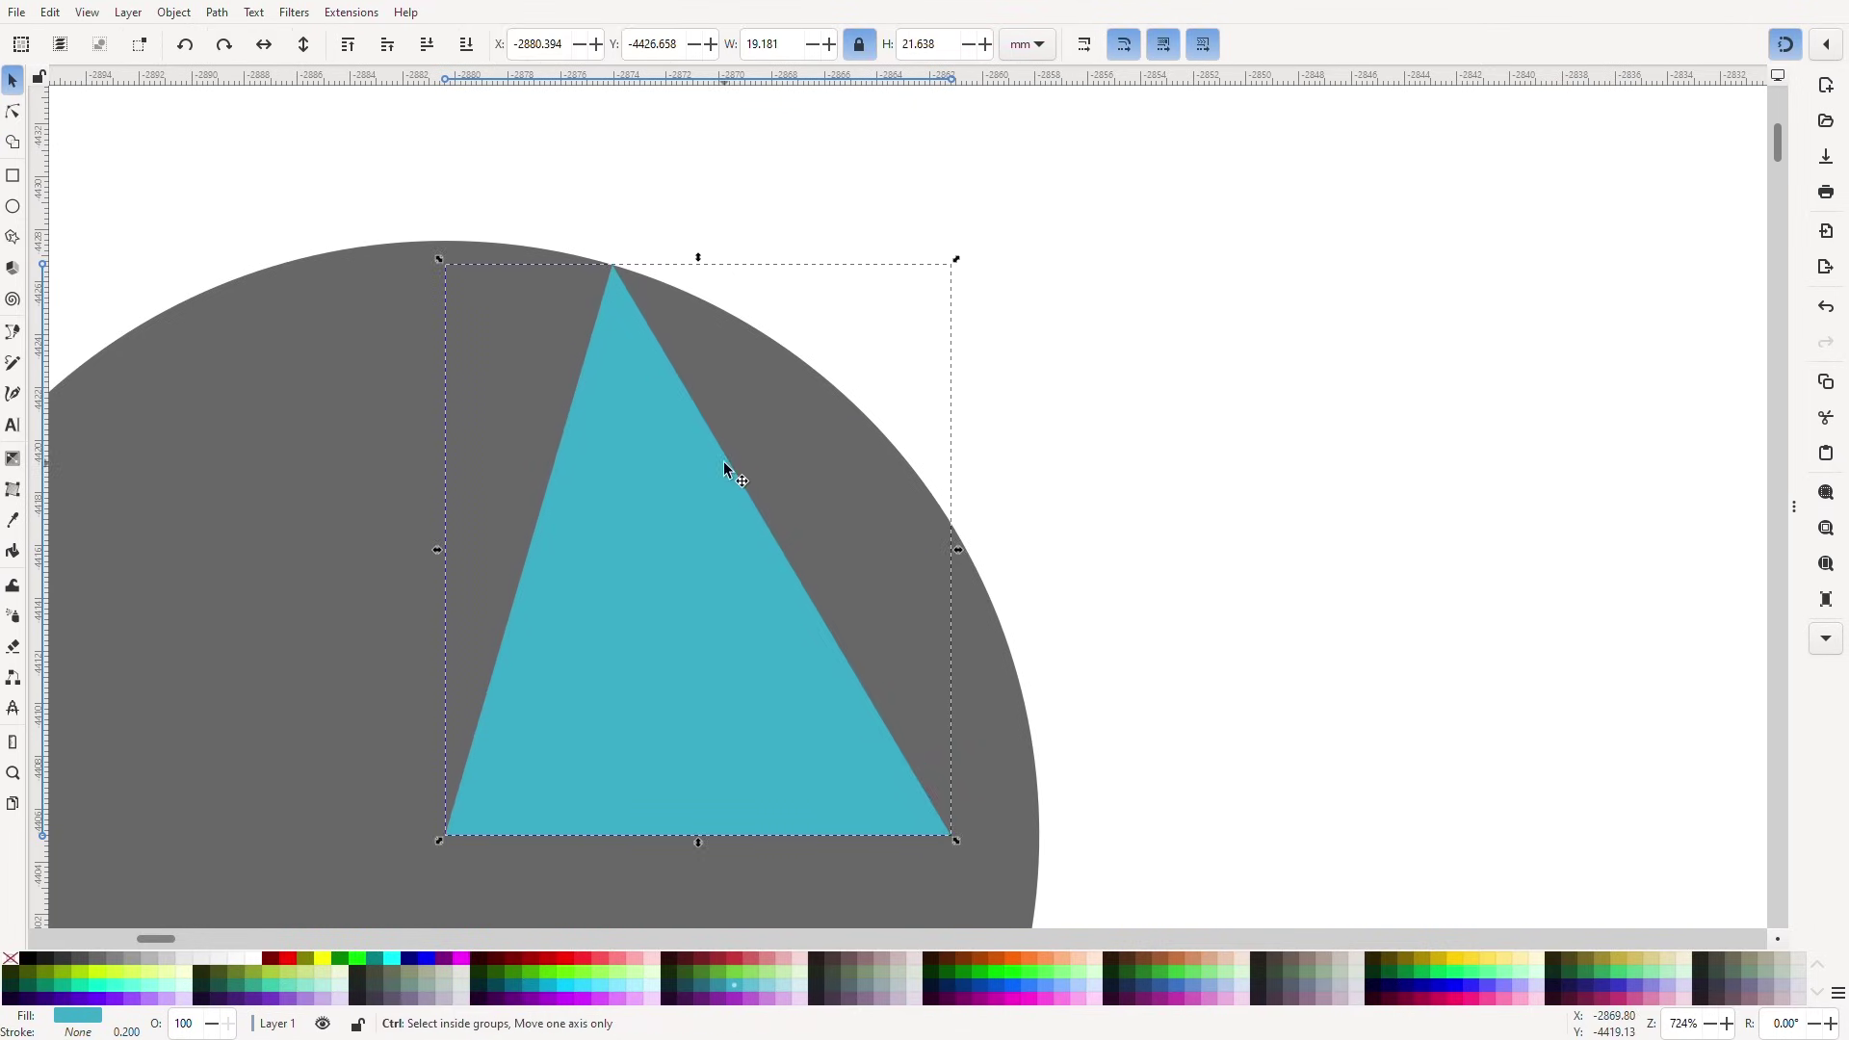
# Place the blue triangle at the red face's lower outer corner and rotate it against the hip edge to check the fit.
pyautogui.scroll(-5, 724, 461)
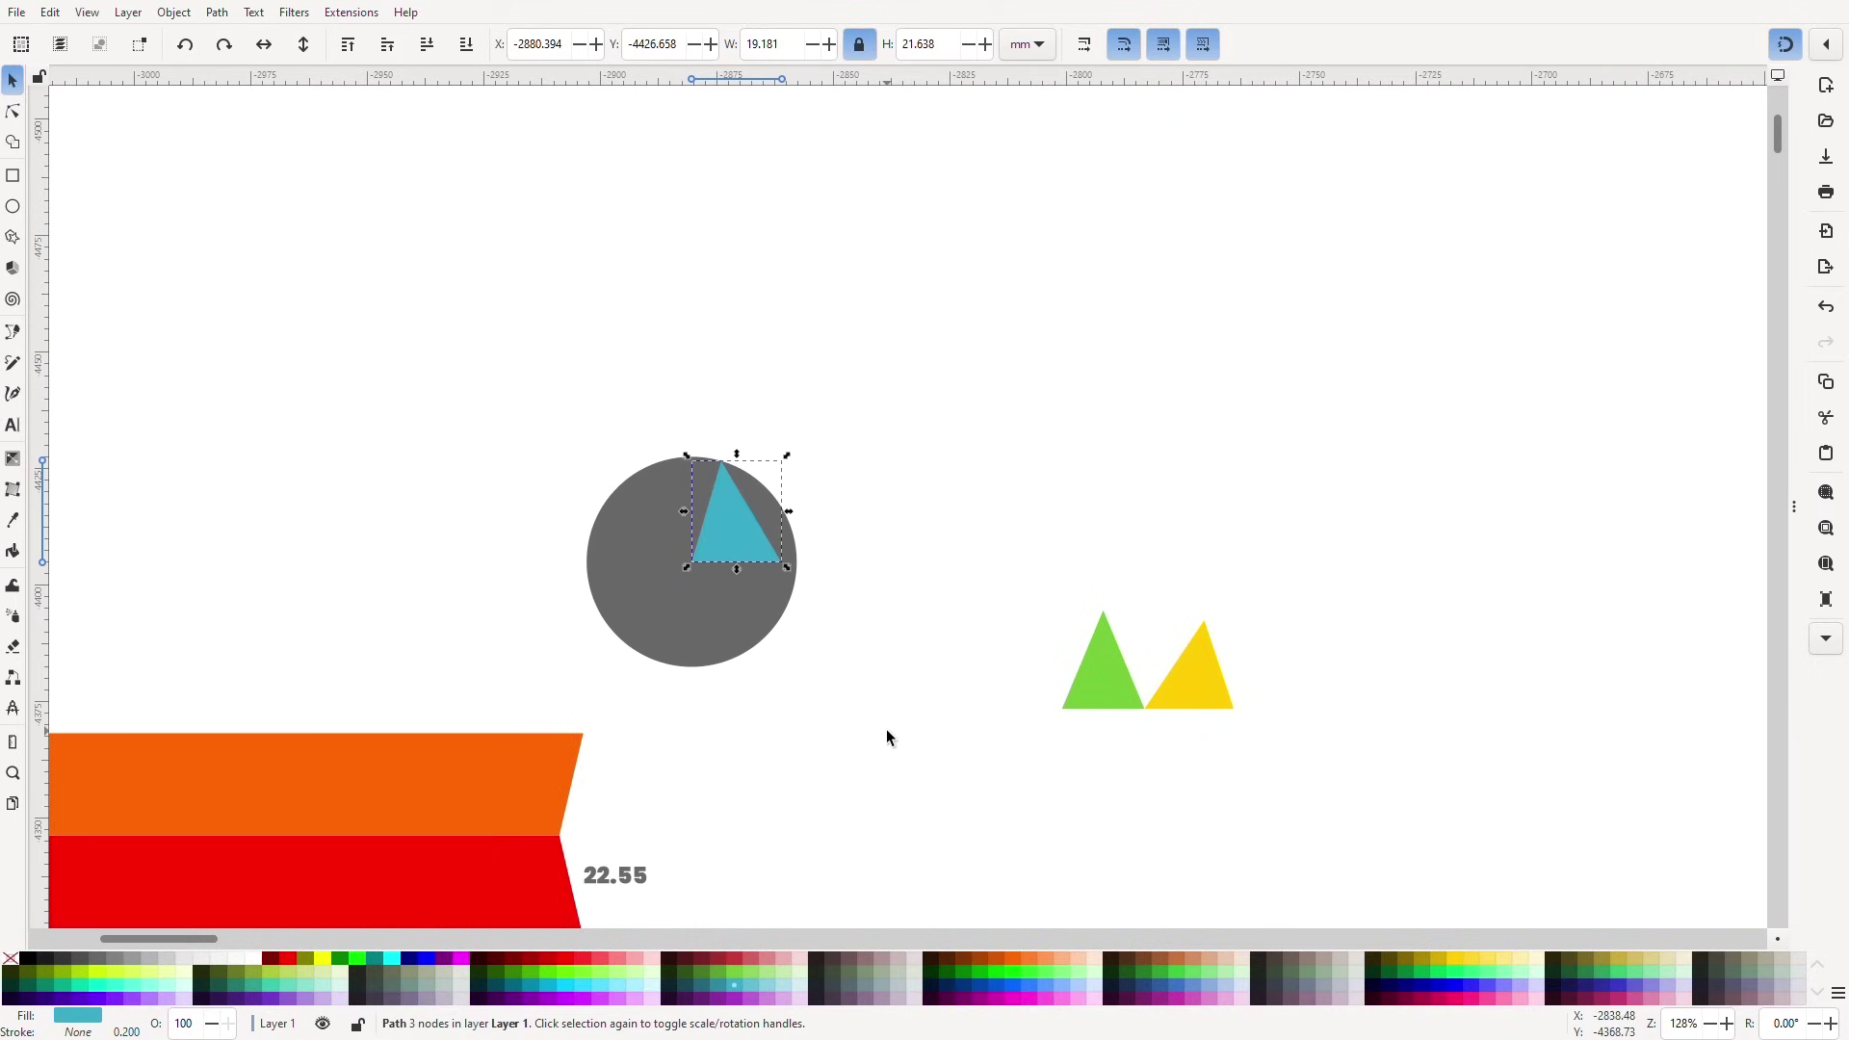
pyautogui.click(840, 797)
pyautogui.moveTo(840, 797); pyautogui.dragTo(841, 568)
pyautogui.moveTo(715, 322); pyautogui.dragTo(605, 698)
pyautogui.scroll(4, 604, 698)
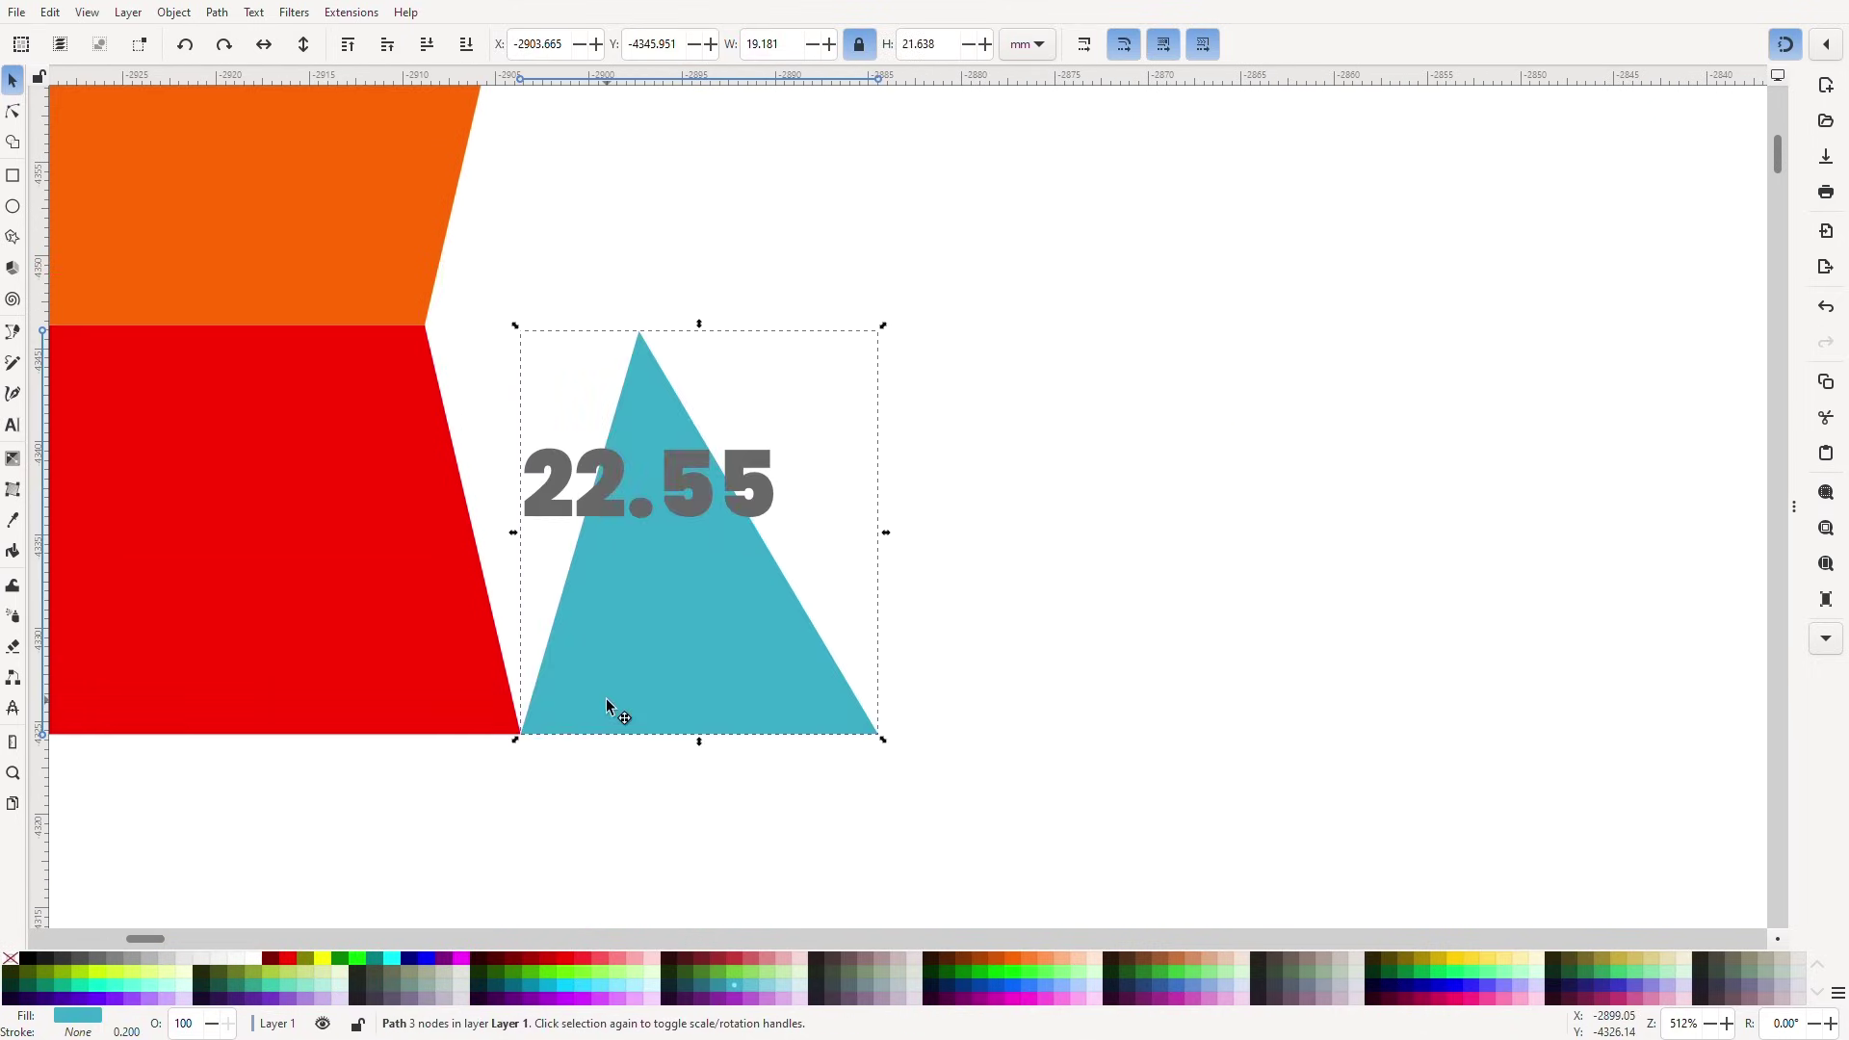
pyautogui.click(606, 701)
pyautogui.scroll(1, 450, 281)
pyautogui.moveTo(545, 352); pyautogui.dragTo(274, 420)
pyautogui.scroll(4, 336, 360)
pyautogui.moveTo(658, 302); pyautogui.dragTo(645, 301)
# Stretch the yellow triangle inside the circle to a height of 21.638 mm so its apex meets the circle's edge.
pyautogui.scroll(-7, 982, 533)
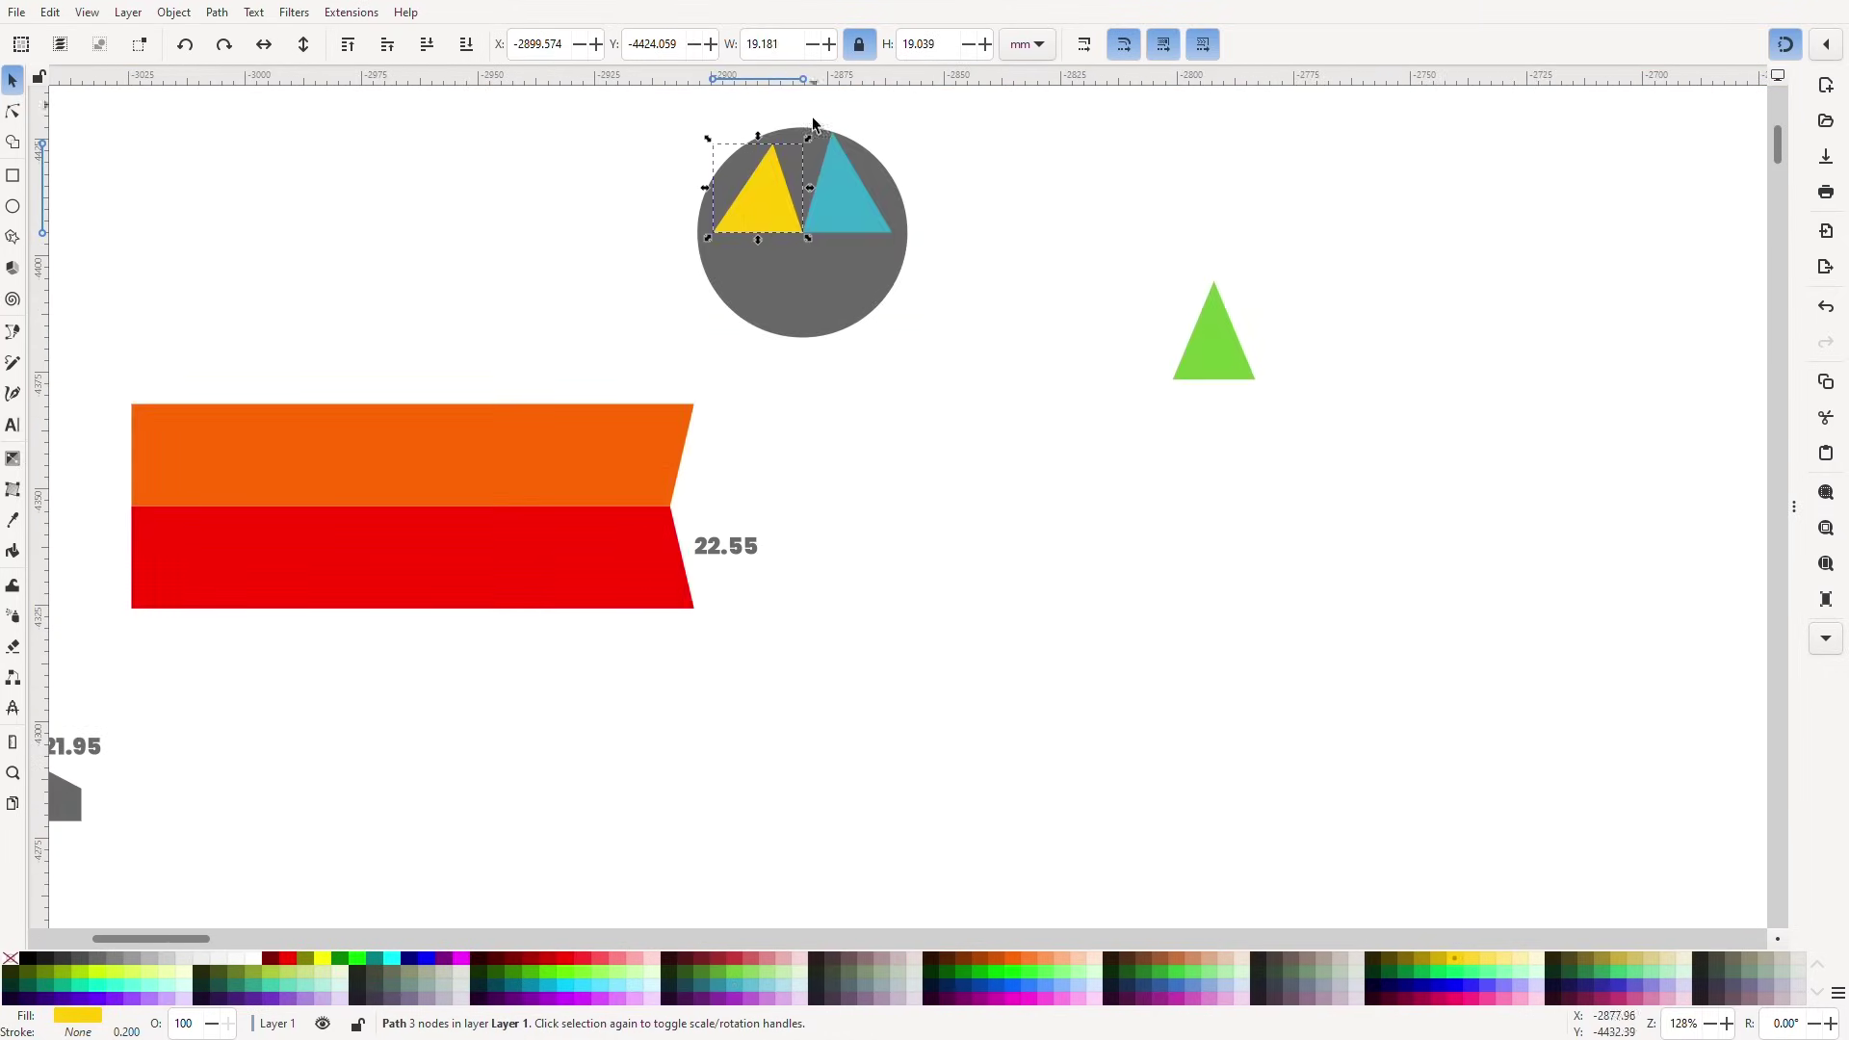
pyautogui.scroll(3, 790, 130)
pyautogui.scroll(3, 747, 189)
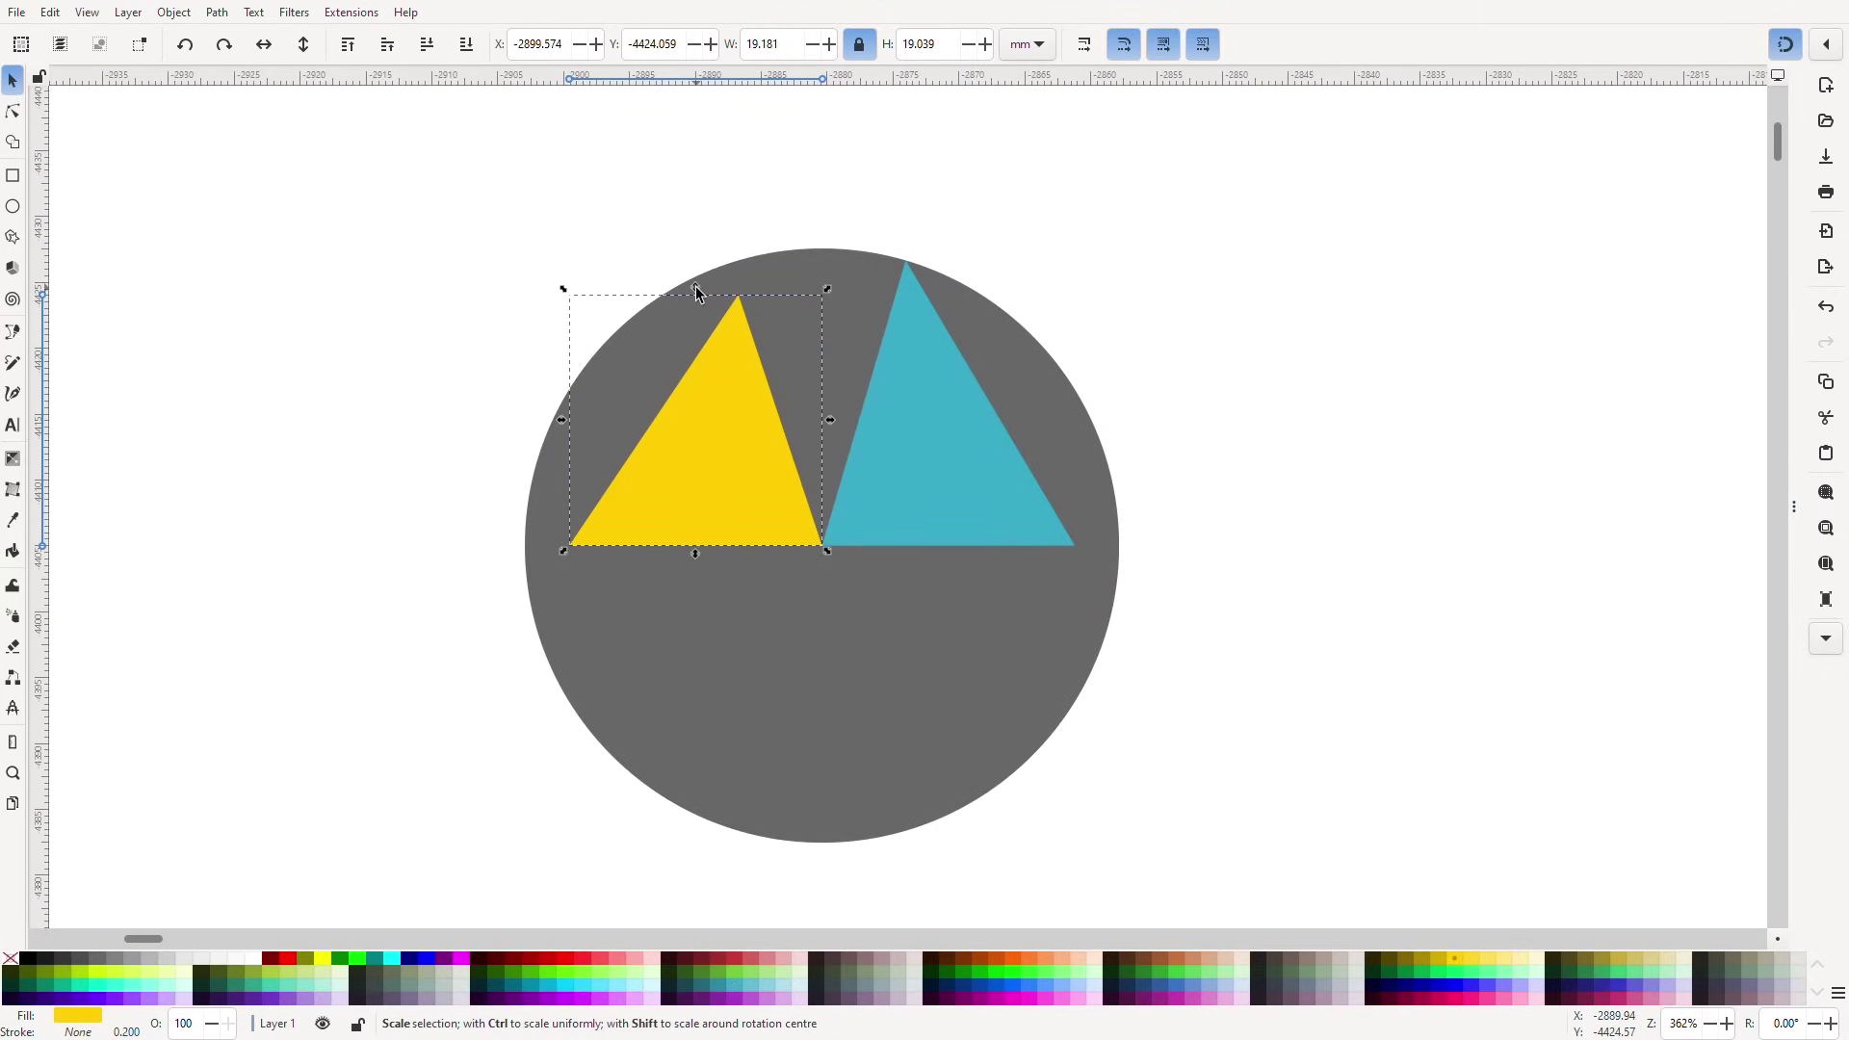
pyautogui.moveTo(695, 286); pyautogui.dragTo(699, 258)
pyautogui.scroll(-4, 862, 551)
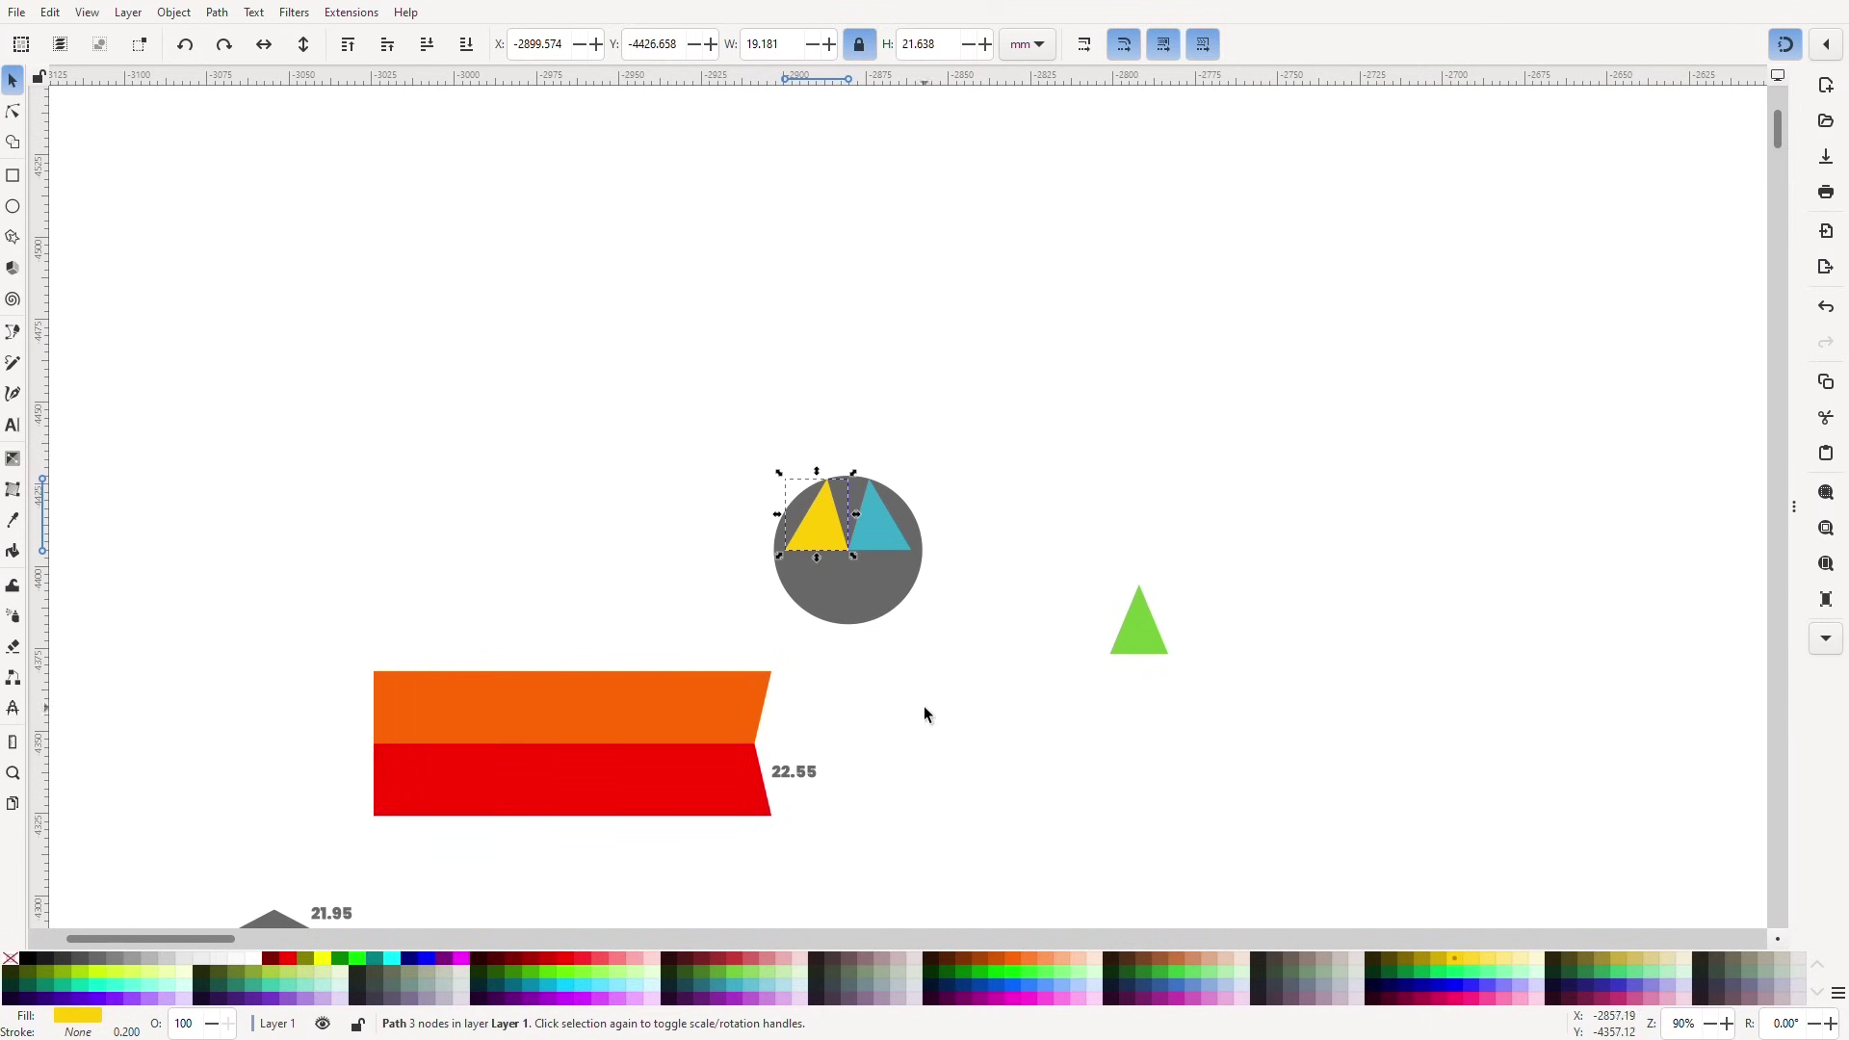
# Place the yellow triangle at the orange face's ridge end and rotate it against the hip edge to check the fit.
pyautogui.scroll(-2, 922, 714)
pyautogui.click(1105, 647)
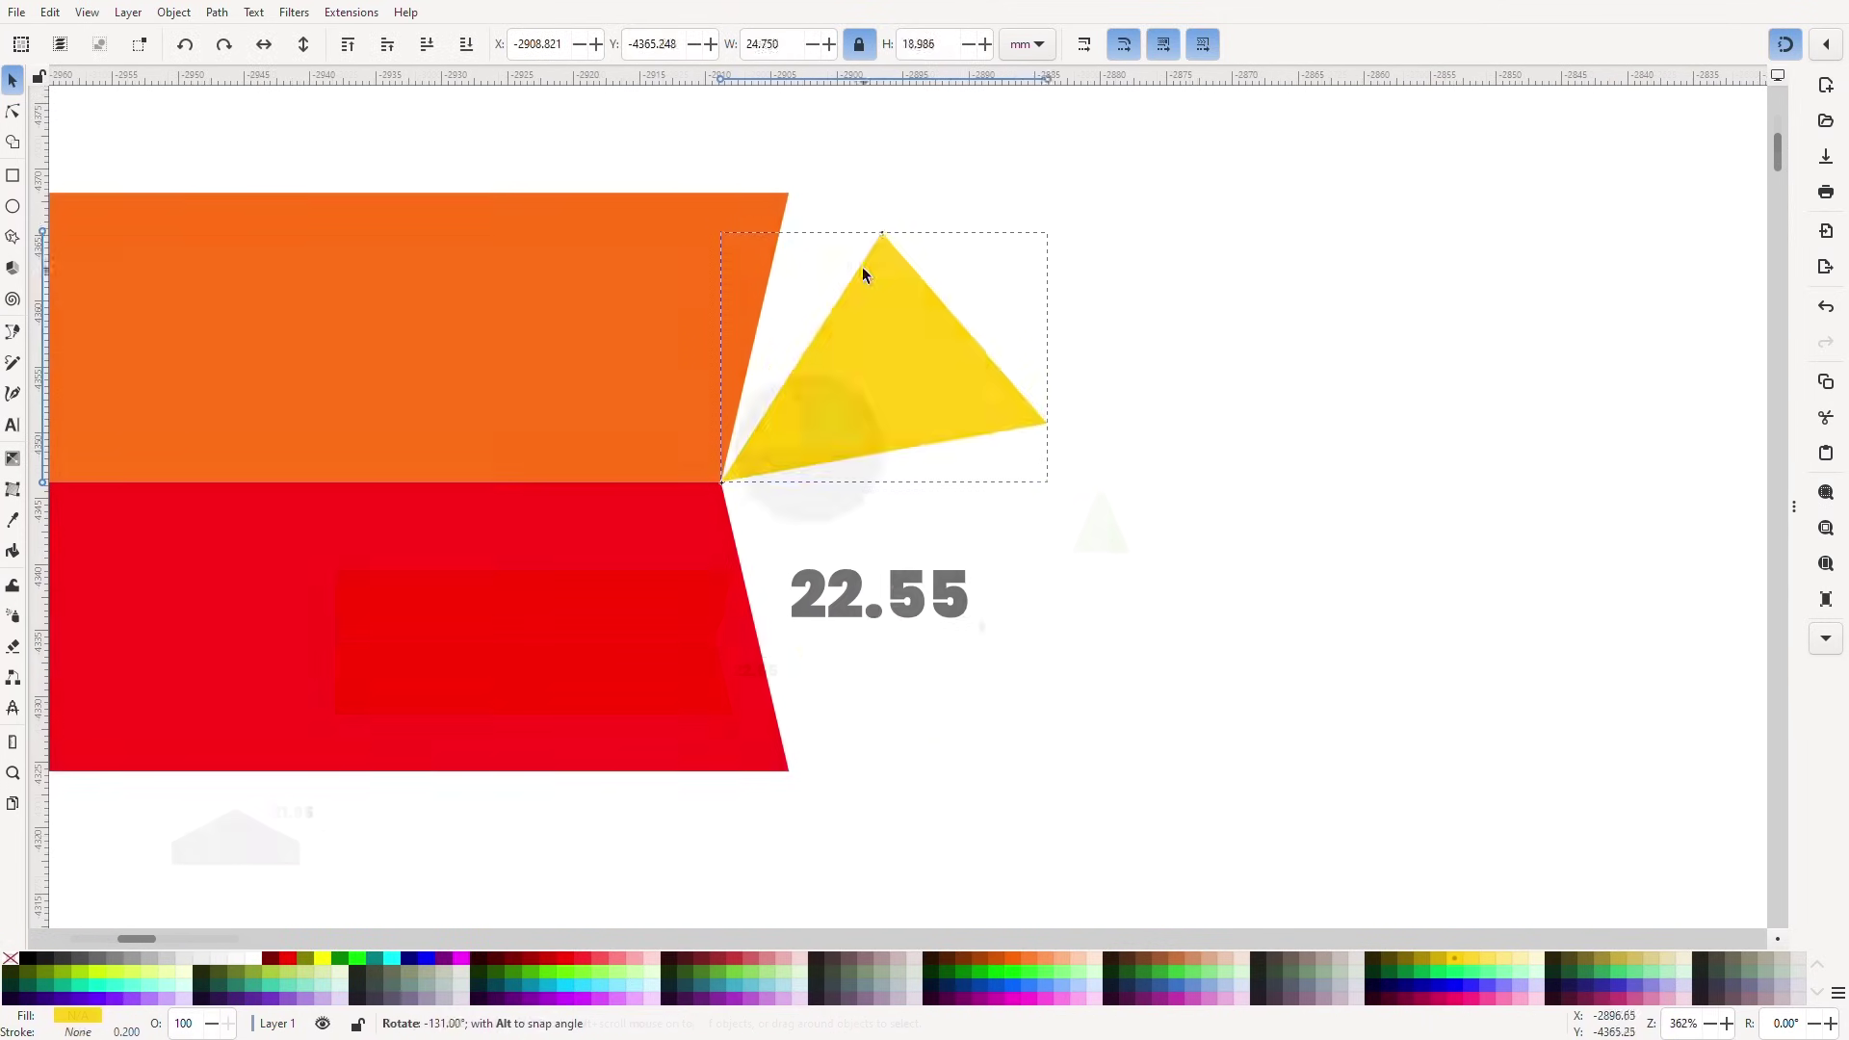
pyautogui.moveTo(862, 267); pyautogui.dragTo(792, 197)
pyautogui.scroll(3, 769, 210)
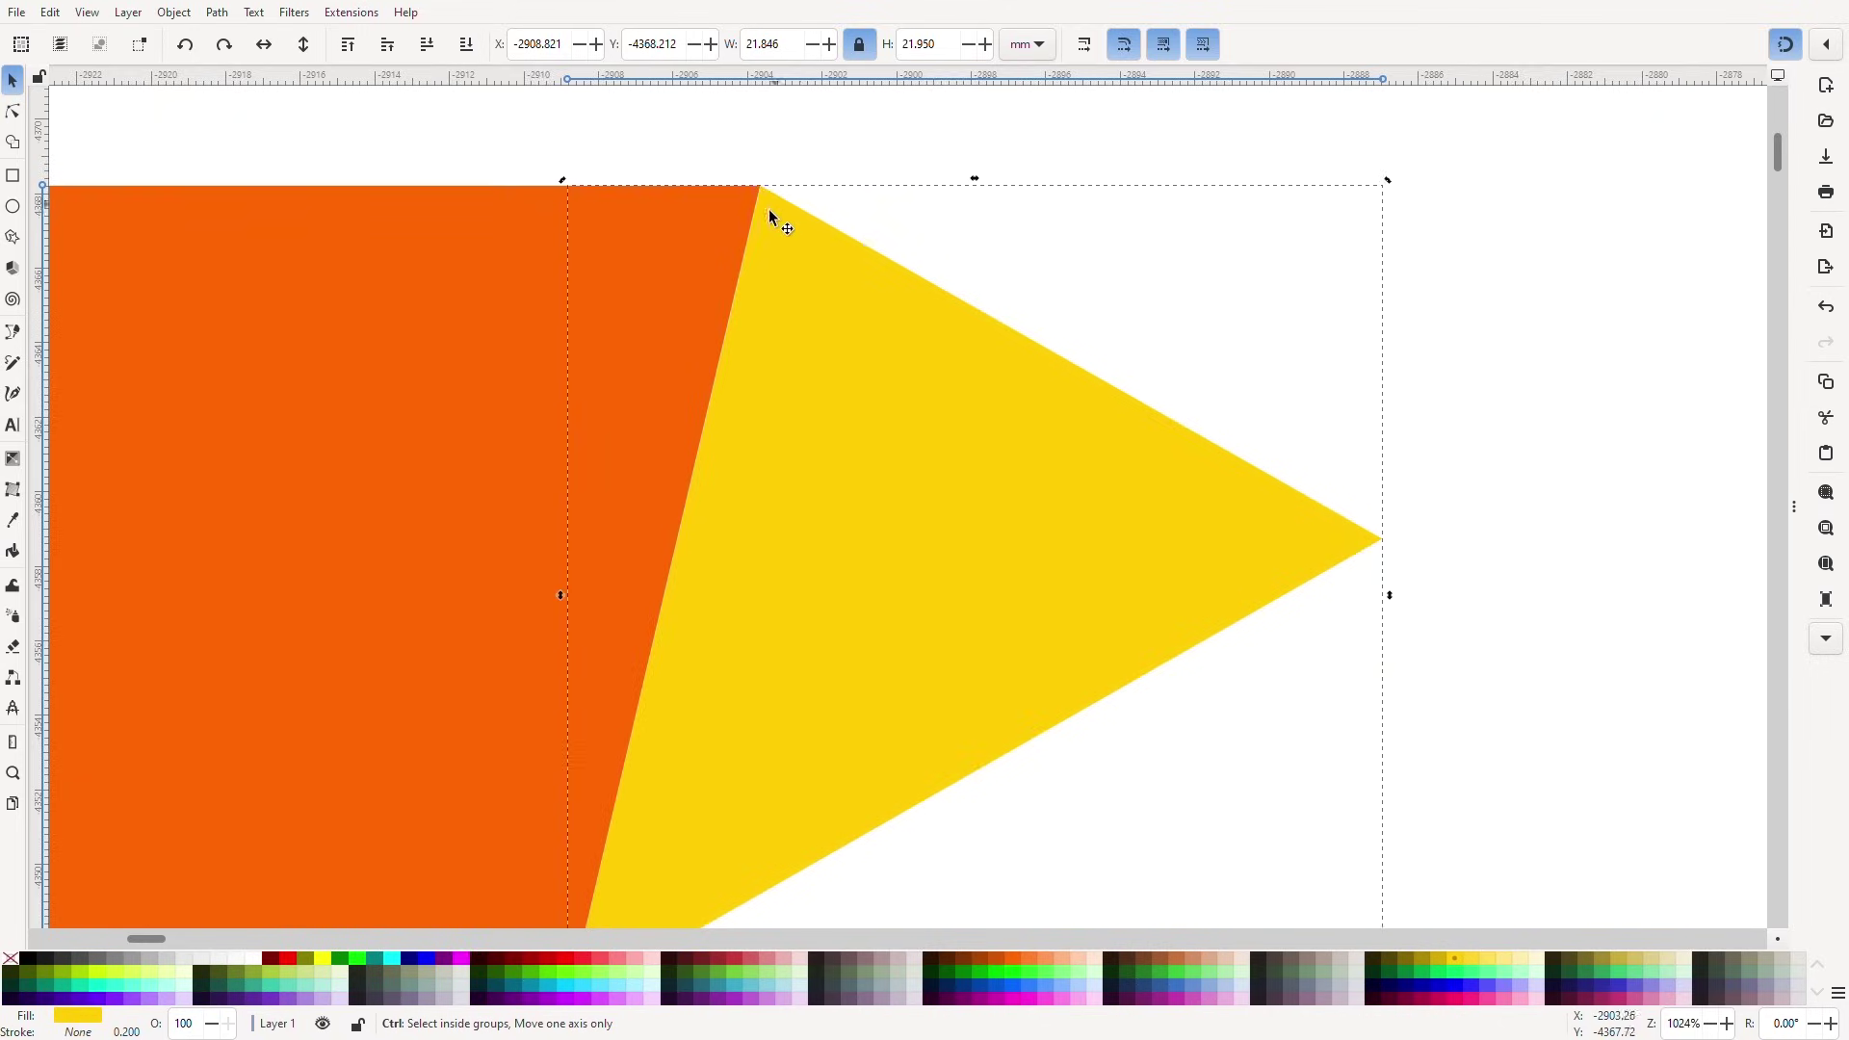
pyautogui.scroll(2, 768, 209)
pyautogui.moveTo(312, 132); pyautogui.dragTo(310, 132)
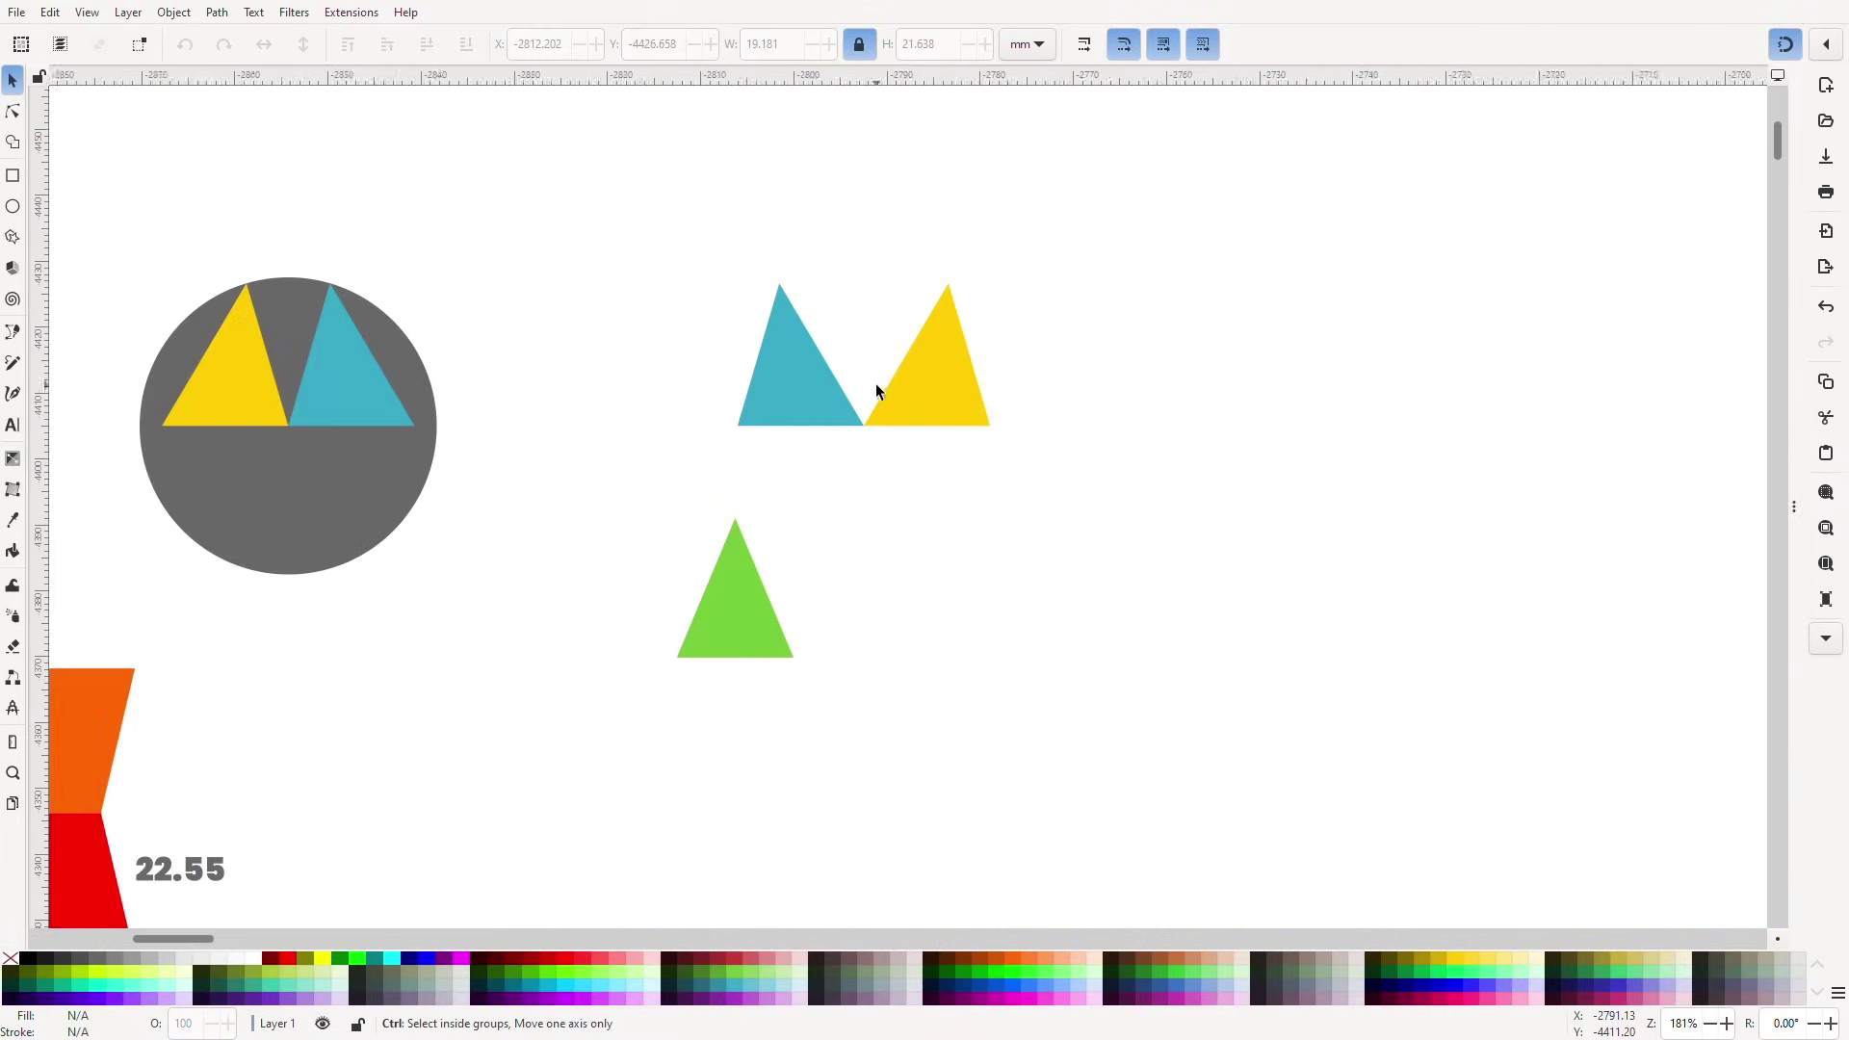
# Measure the blue triangle's long slanted edge and add the text label 25.16 between the blue and yellow triangles.
pyautogui.scroll(2, 876, 386)
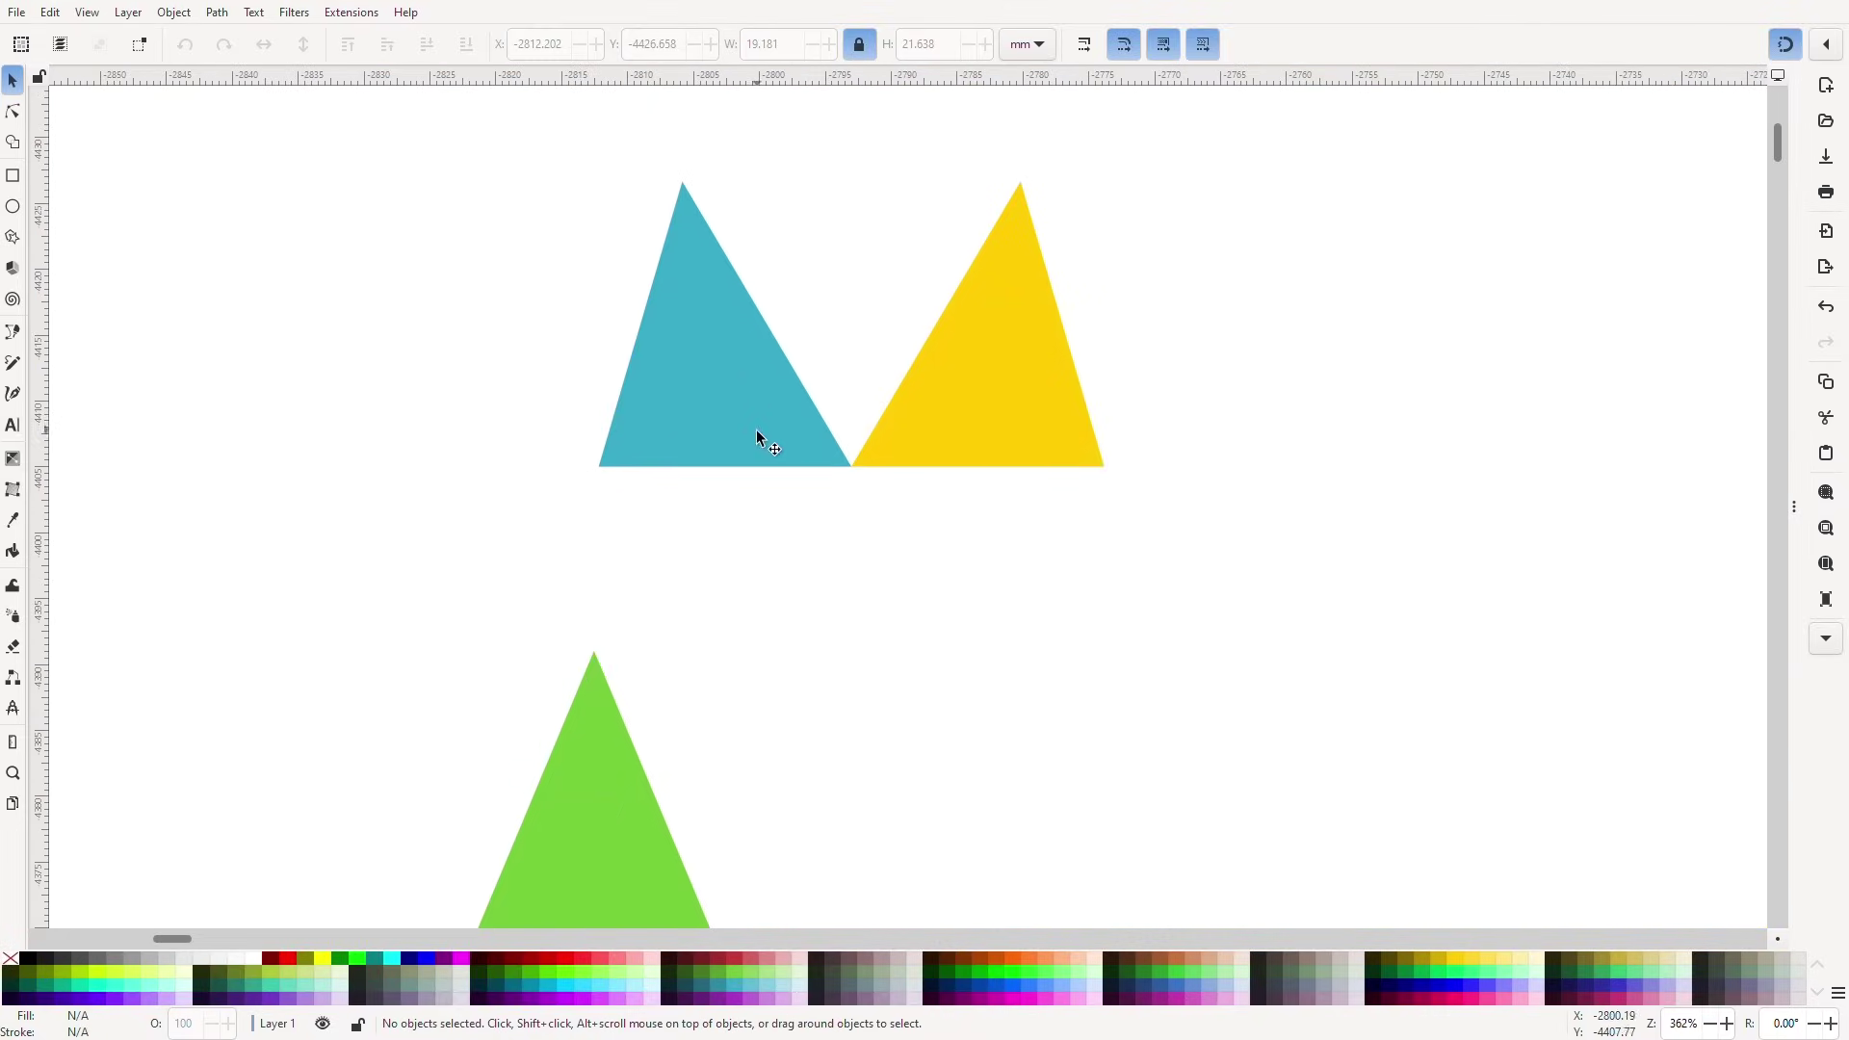
pyautogui.click(12, 741)
pyautogui.moveTo(683, 185); pyautogui.dragTo(859, 467)
pyautogui.press('t')
pyautogui.click(790, 269)
pyautogui.write('25.16')
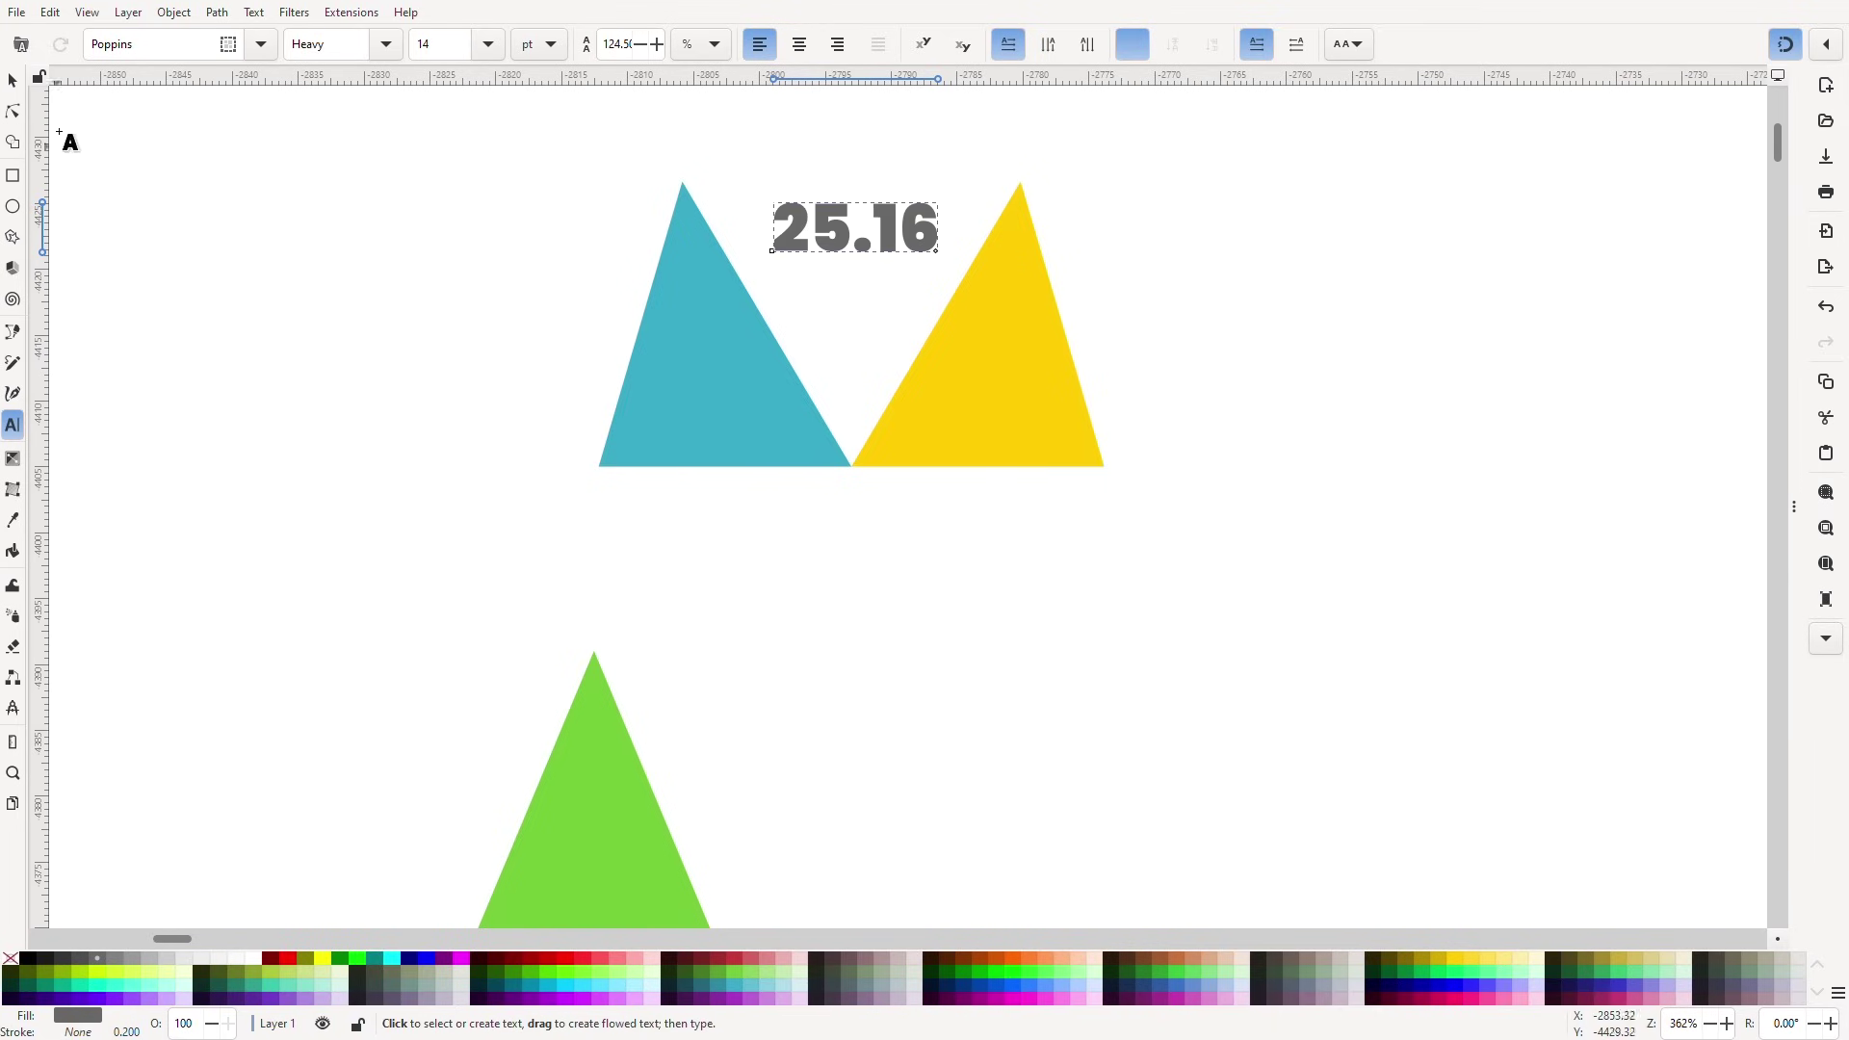
pyautogui.click(12, 81)
# Place a copy of the circle in the open space beyond the triangles and set its width to 25.16*2 mm.
pyautogui.scroll(-4, 776, 545)
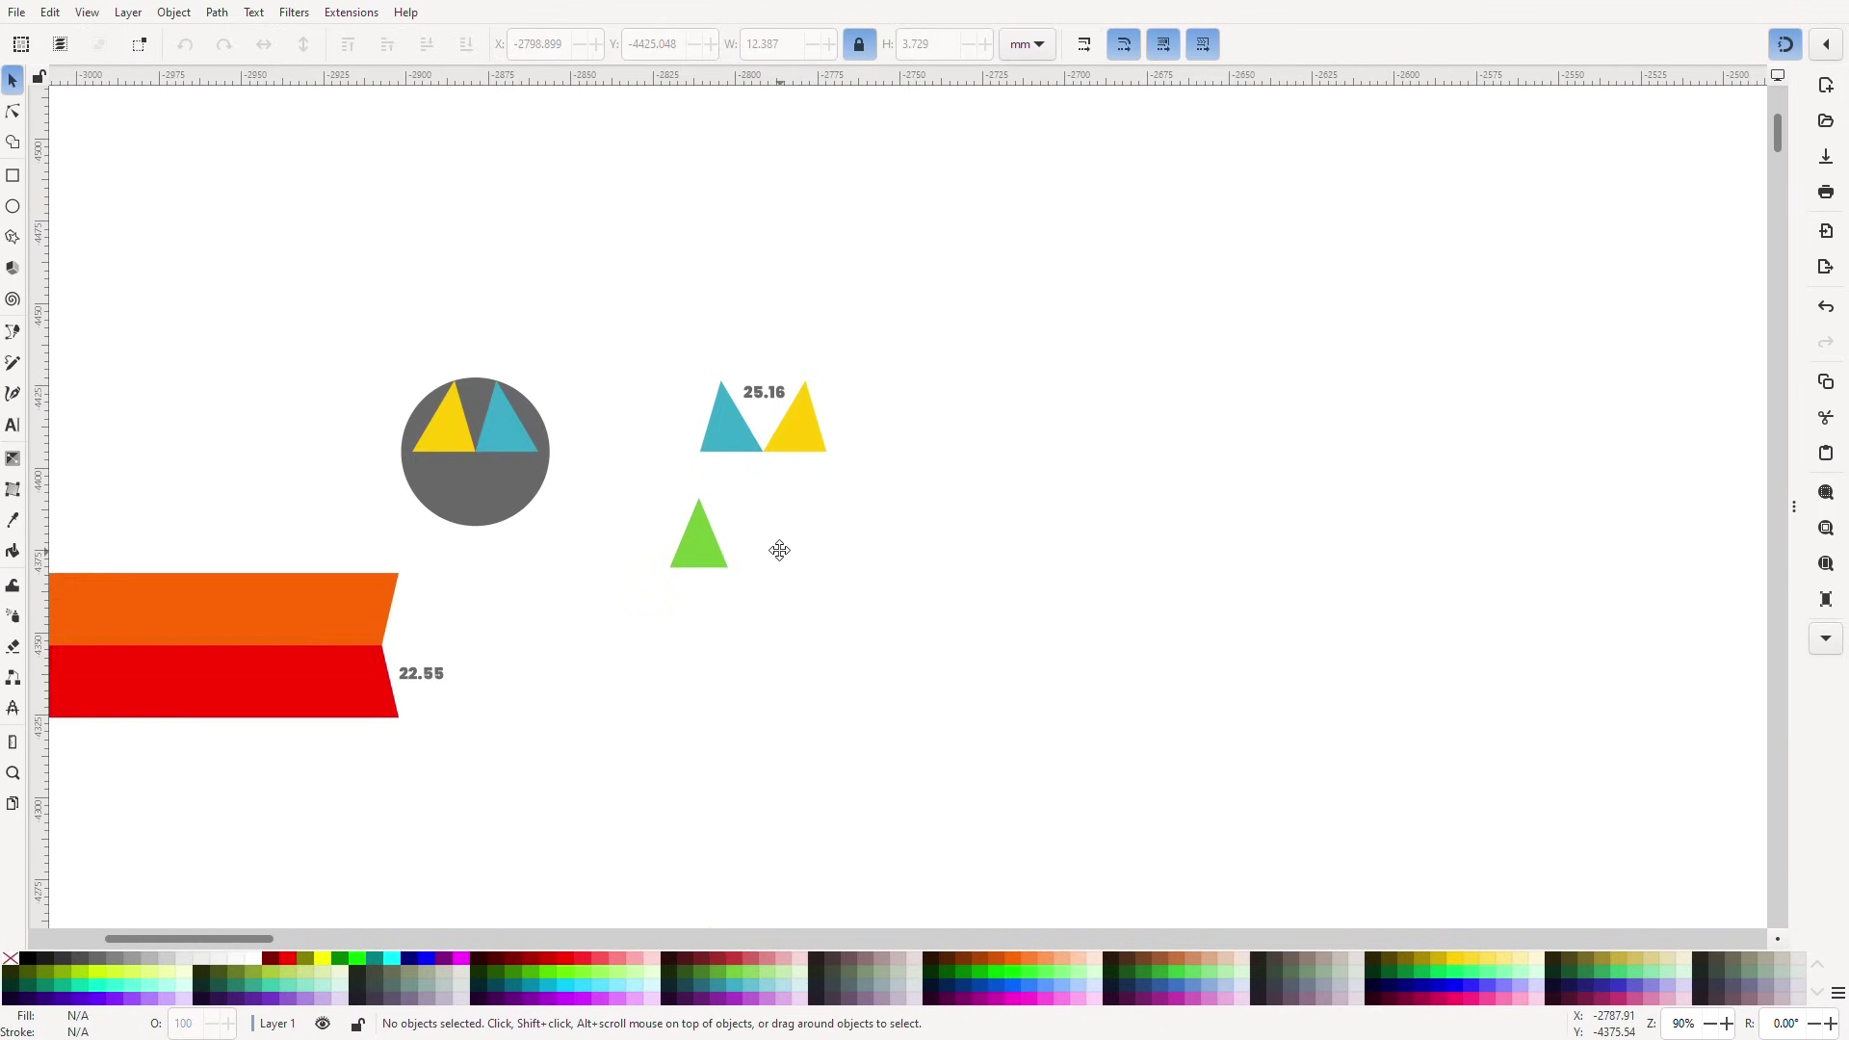
pyautogui.doubleClick(819, 91)
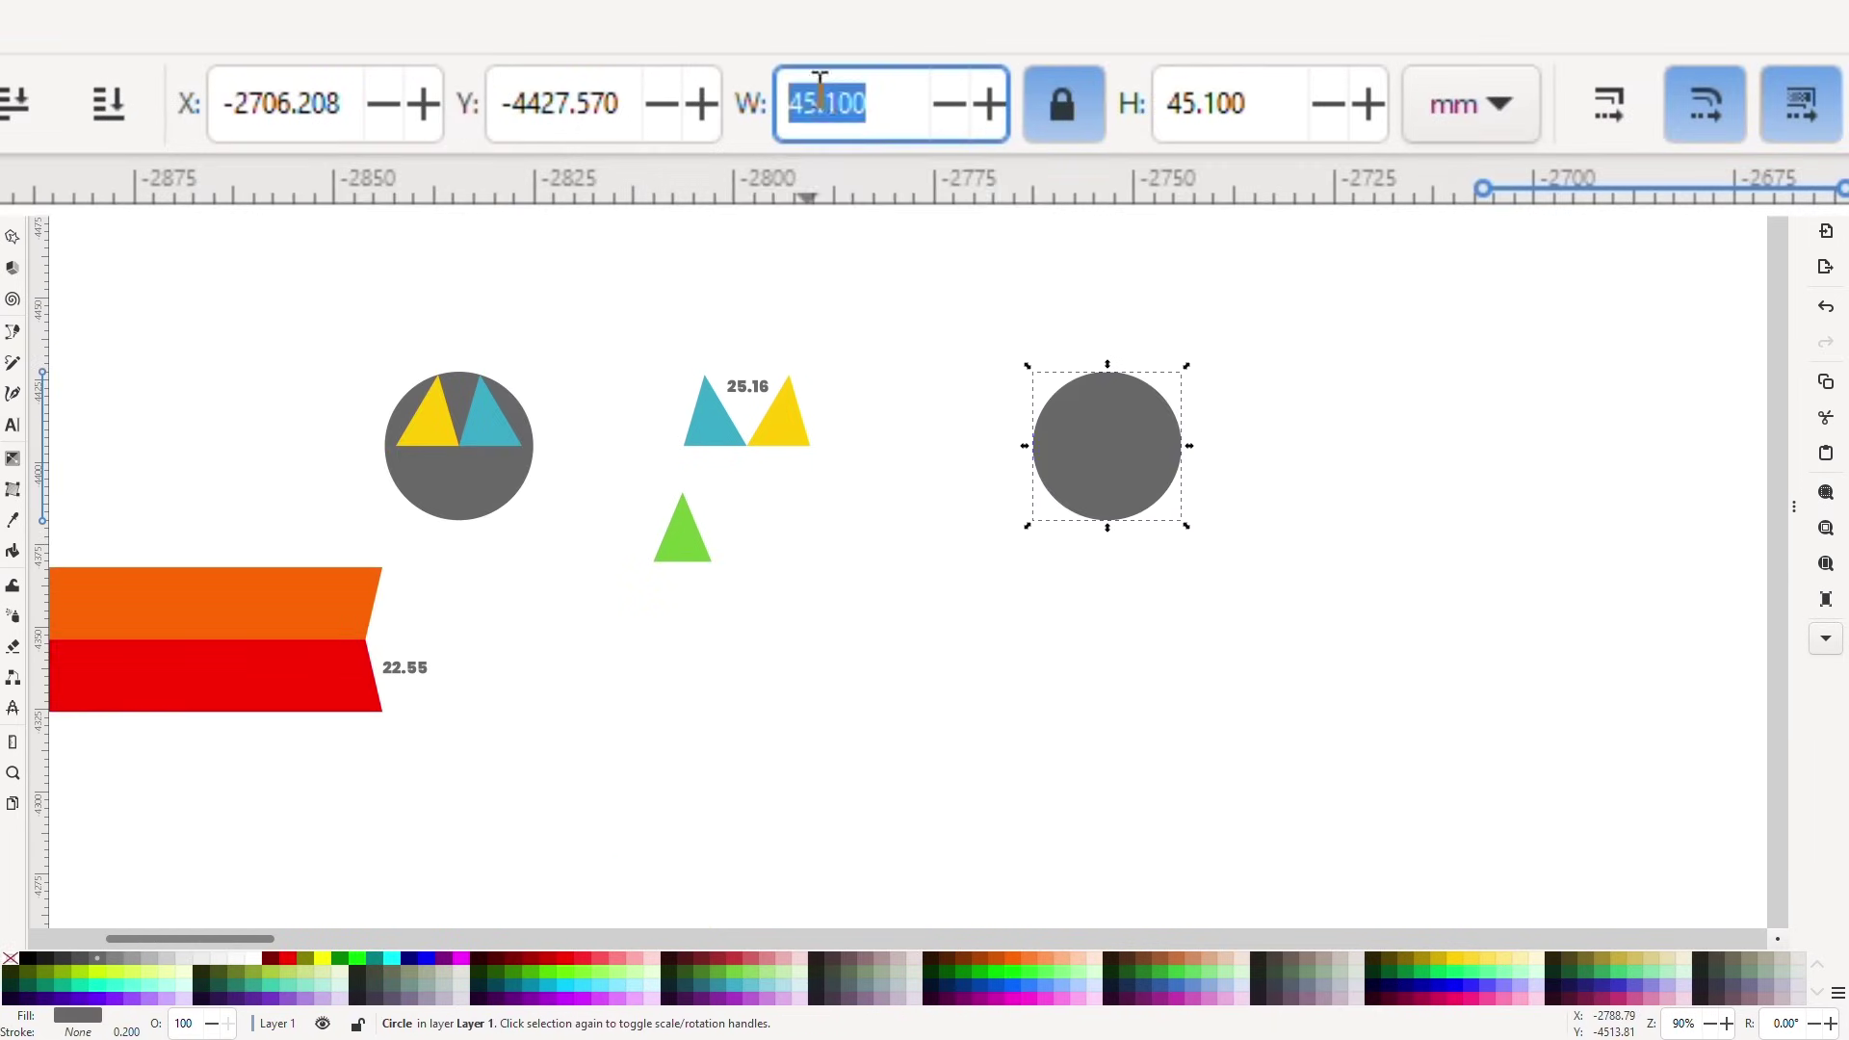
pyautogui.write('25.16*')
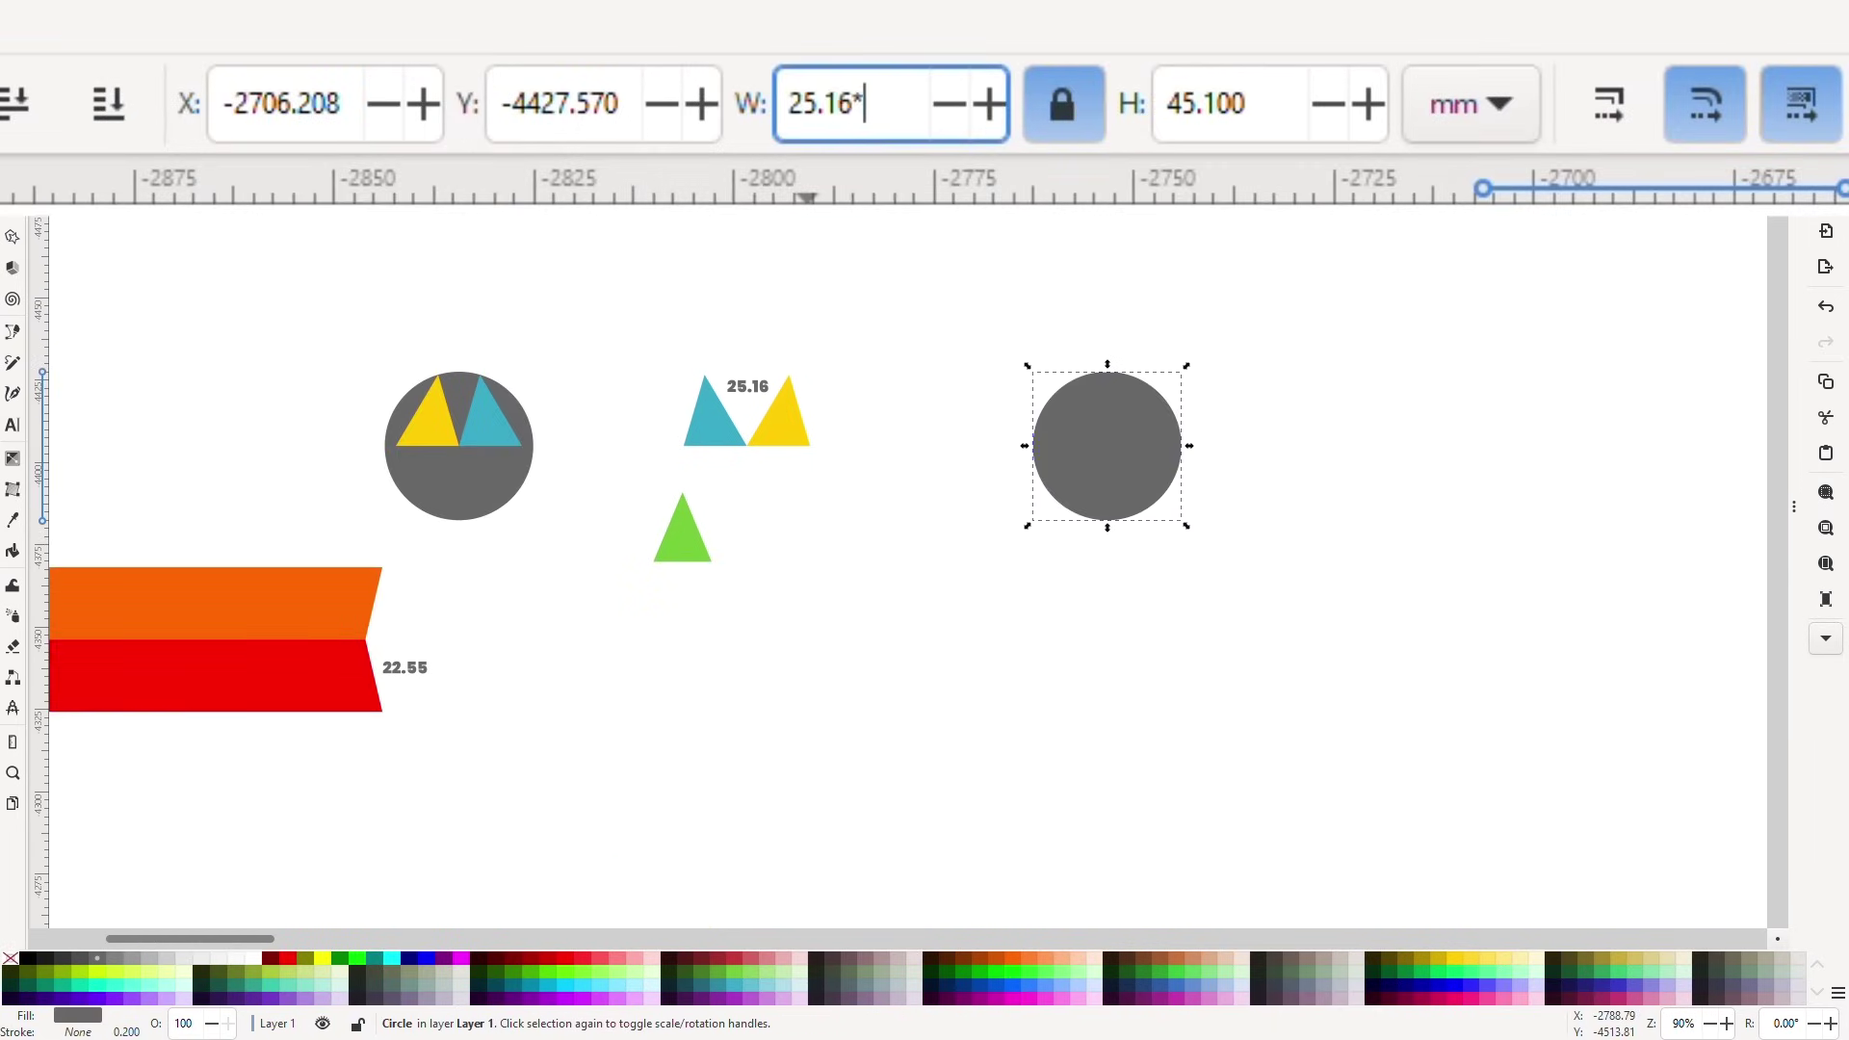
pyautogui.write('2')
pyautogui.press('Return')
# Move the green triangle's base corner to the new circle's centre and stretch its height to 23.549 mm, meeting the circle's edge.
pyautogui.click(684, 544)
pyautogui.moveTo(683, 544); pyautogui.dragTo(1208, 428)
pyautogui.scroll(5, 1139, 382)
pyautogui.scroll(-1, 1237, 672)
pyautogui.click(1377, 516)
pyautogui.scroll(-2, 1320, 674)
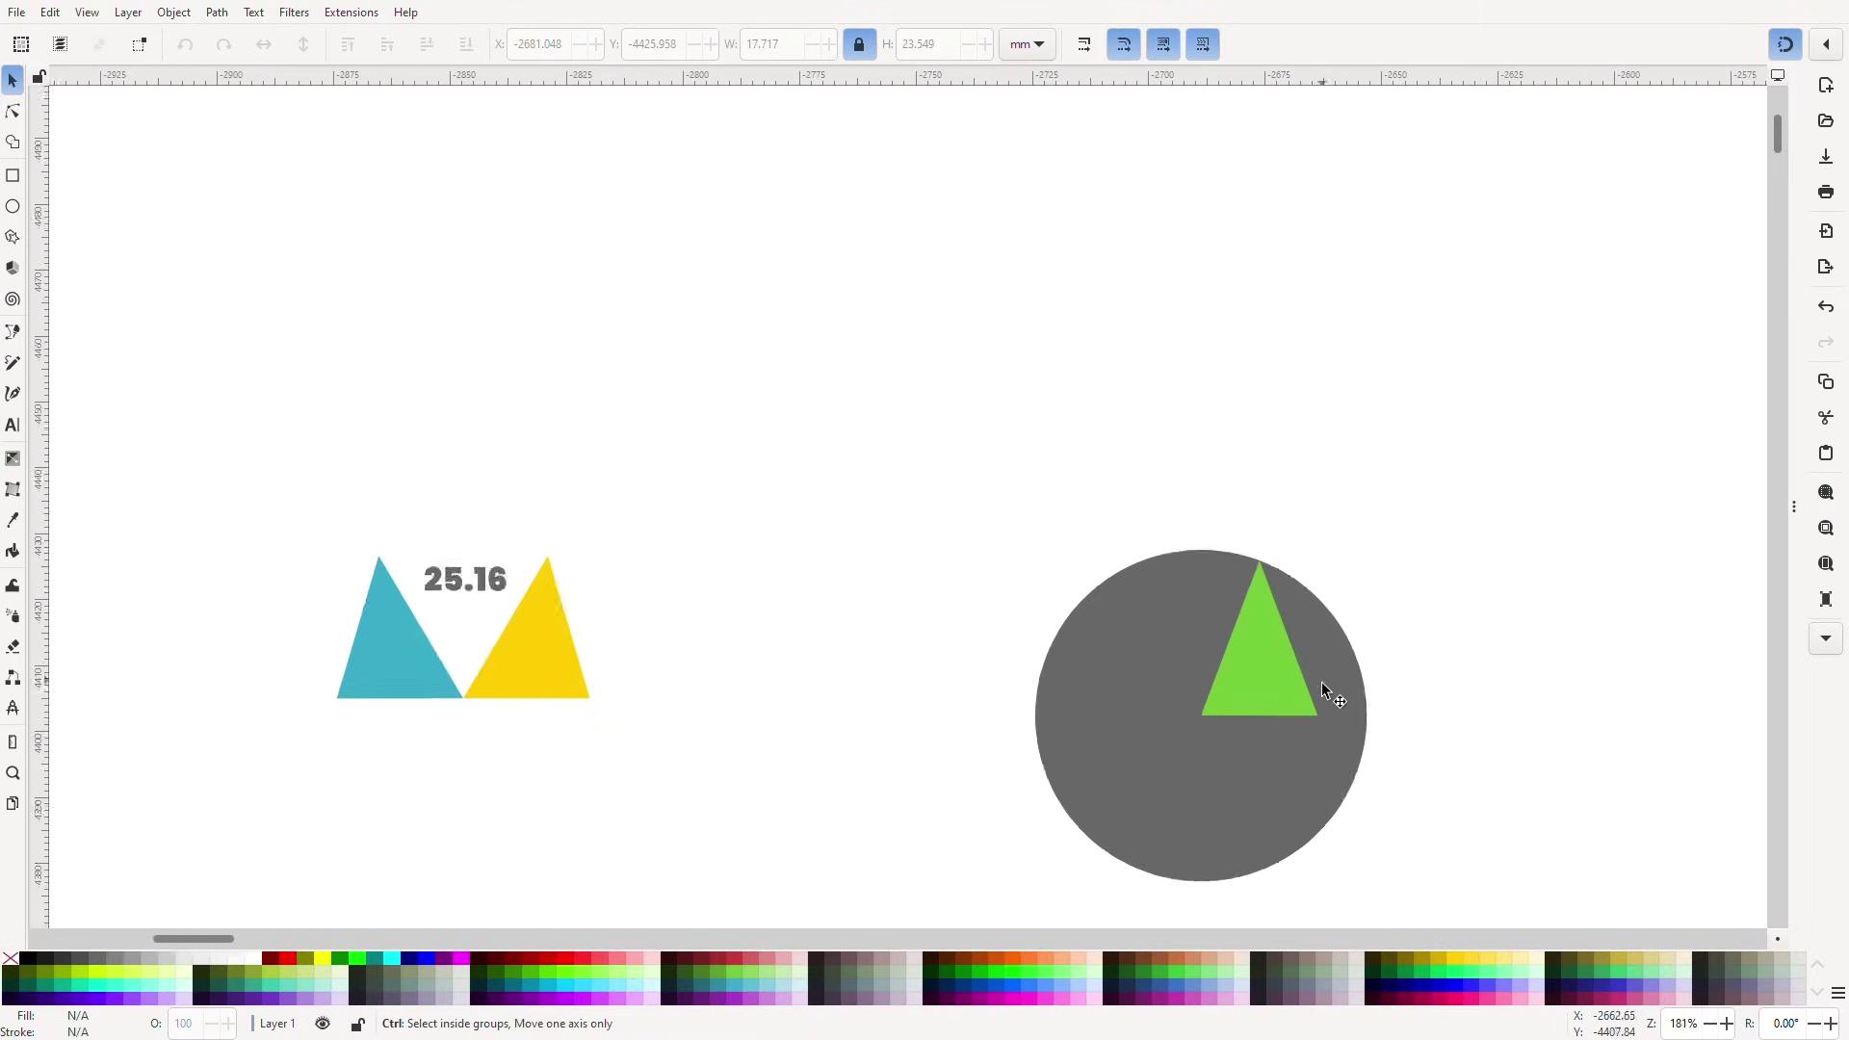
# Move the green triangle between the blue and yellow ones, flip it vertically and rotate it against the blue edge.
pyautogui.scroll(-1, 1321, 681)
pyautogui.moveTo(1304, 690); pyautogui.dragTo(748, 539)
pyautogui.press('v')
pyautogui.scroll(2, 672, 664)
pyautogui.scroll(4, 733, 645)
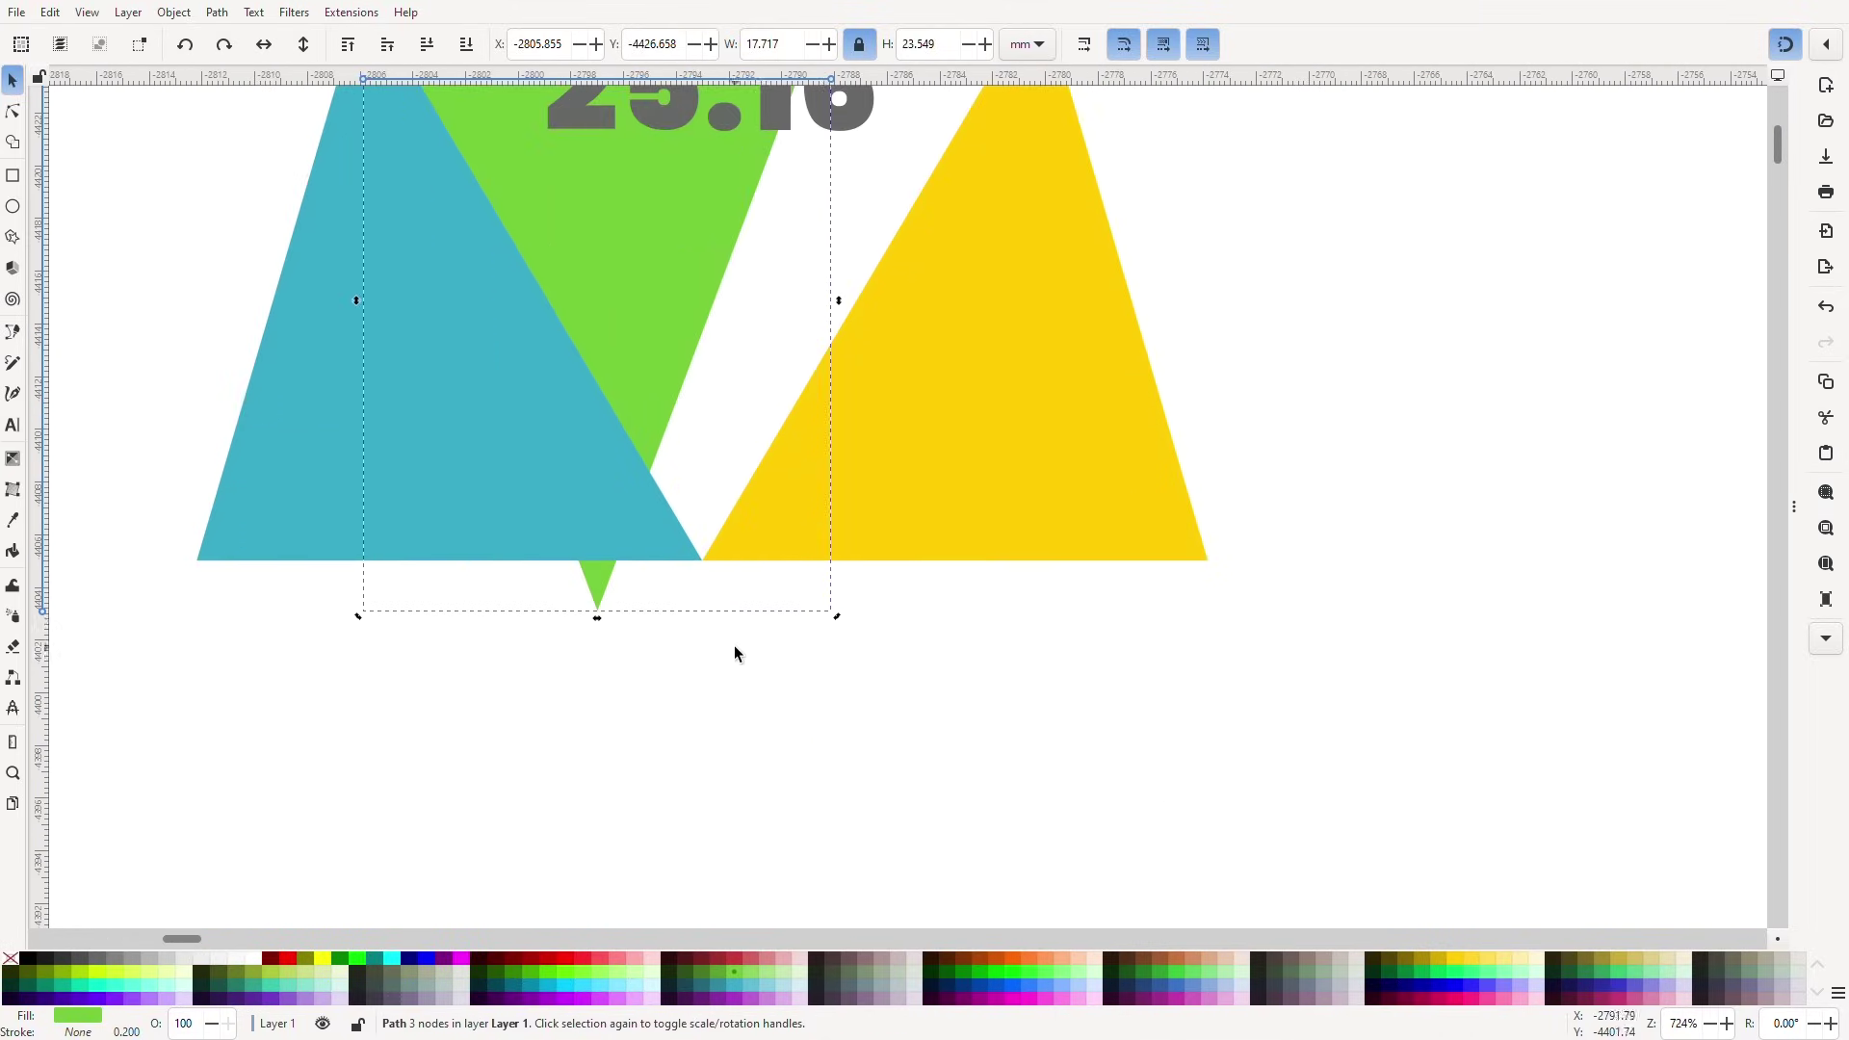
pyautogui.moveTo(833, 624); pyautogui.dragTo(938, 552)
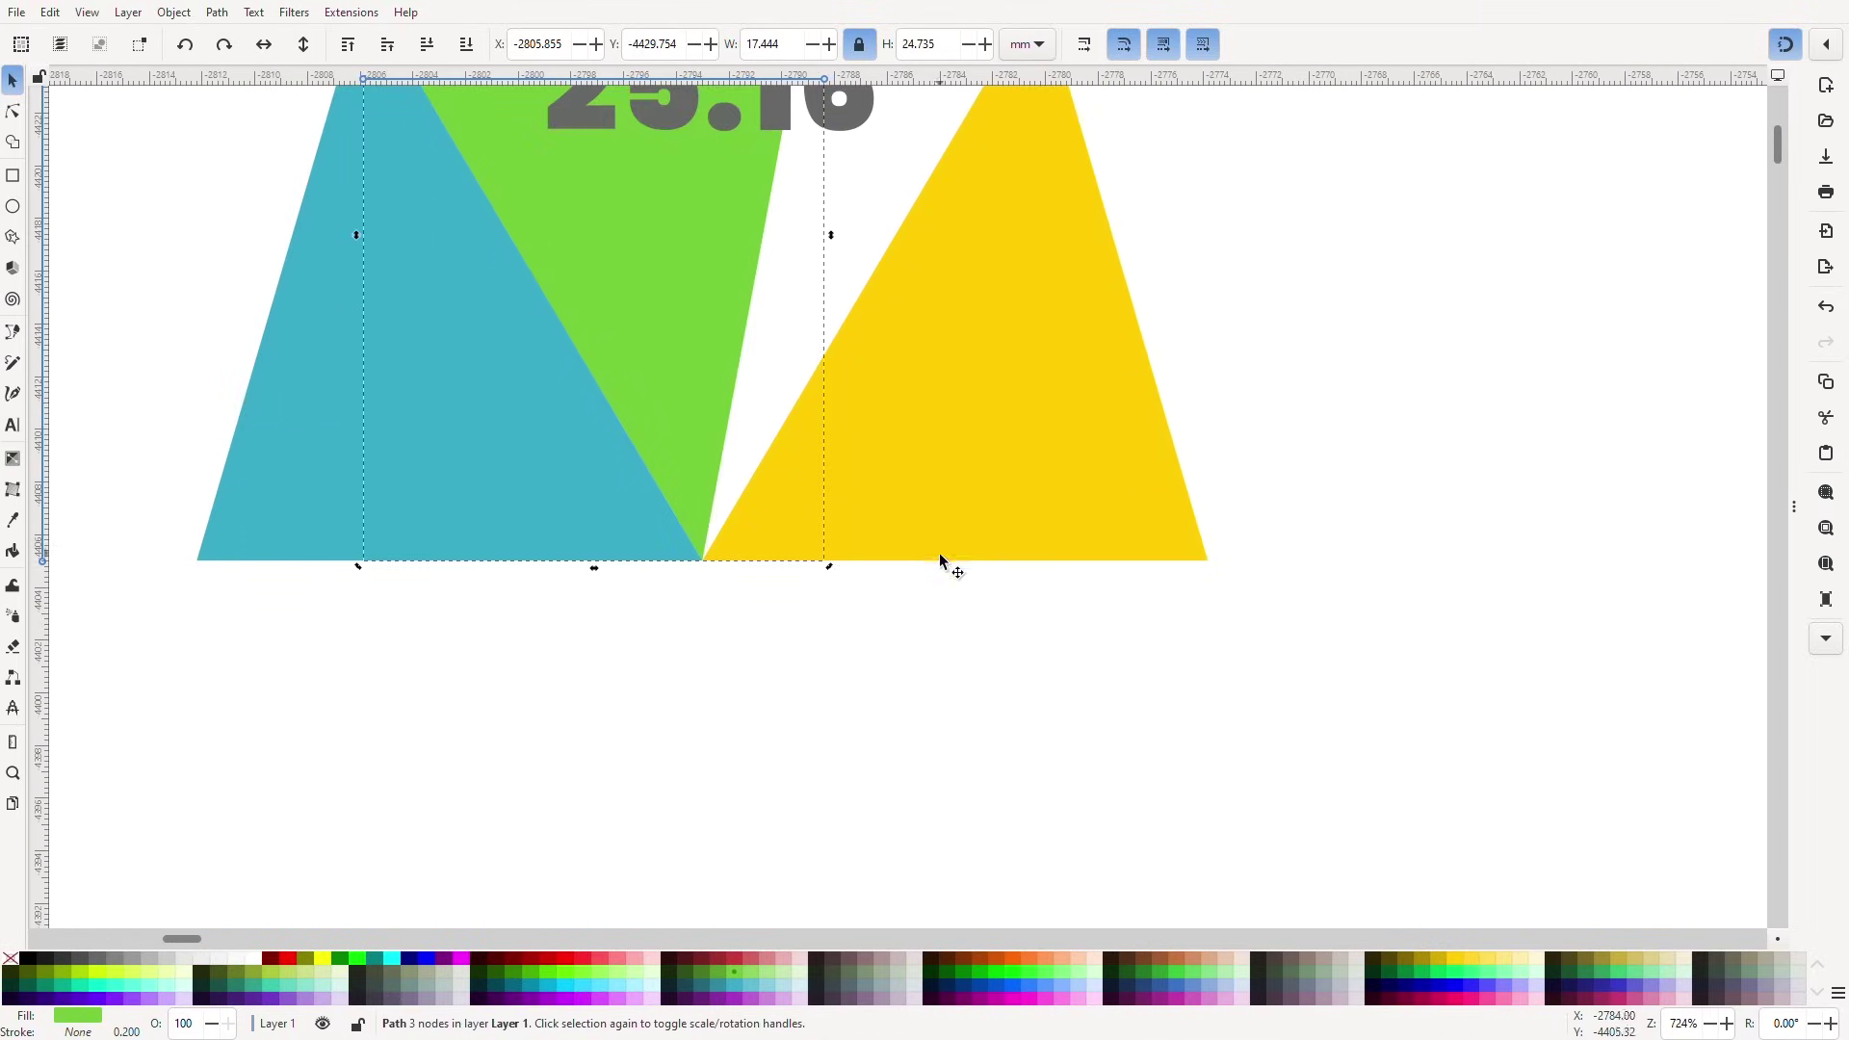
# Undo the green triangle's rotation and vertical flip.
pyautogui.scroll(-1, 953, 616)
pyautogui.click(1015, 713)
pyautogui.scroll(-1, 924, 637)
pyautogui.hotkey('ctrl', 'z')
pyautogui.hotkey('ctrl', 'z')
pyautogui.hotkey('ctrl', 'z')
pyautogui.scroll(-2, 924, 637)
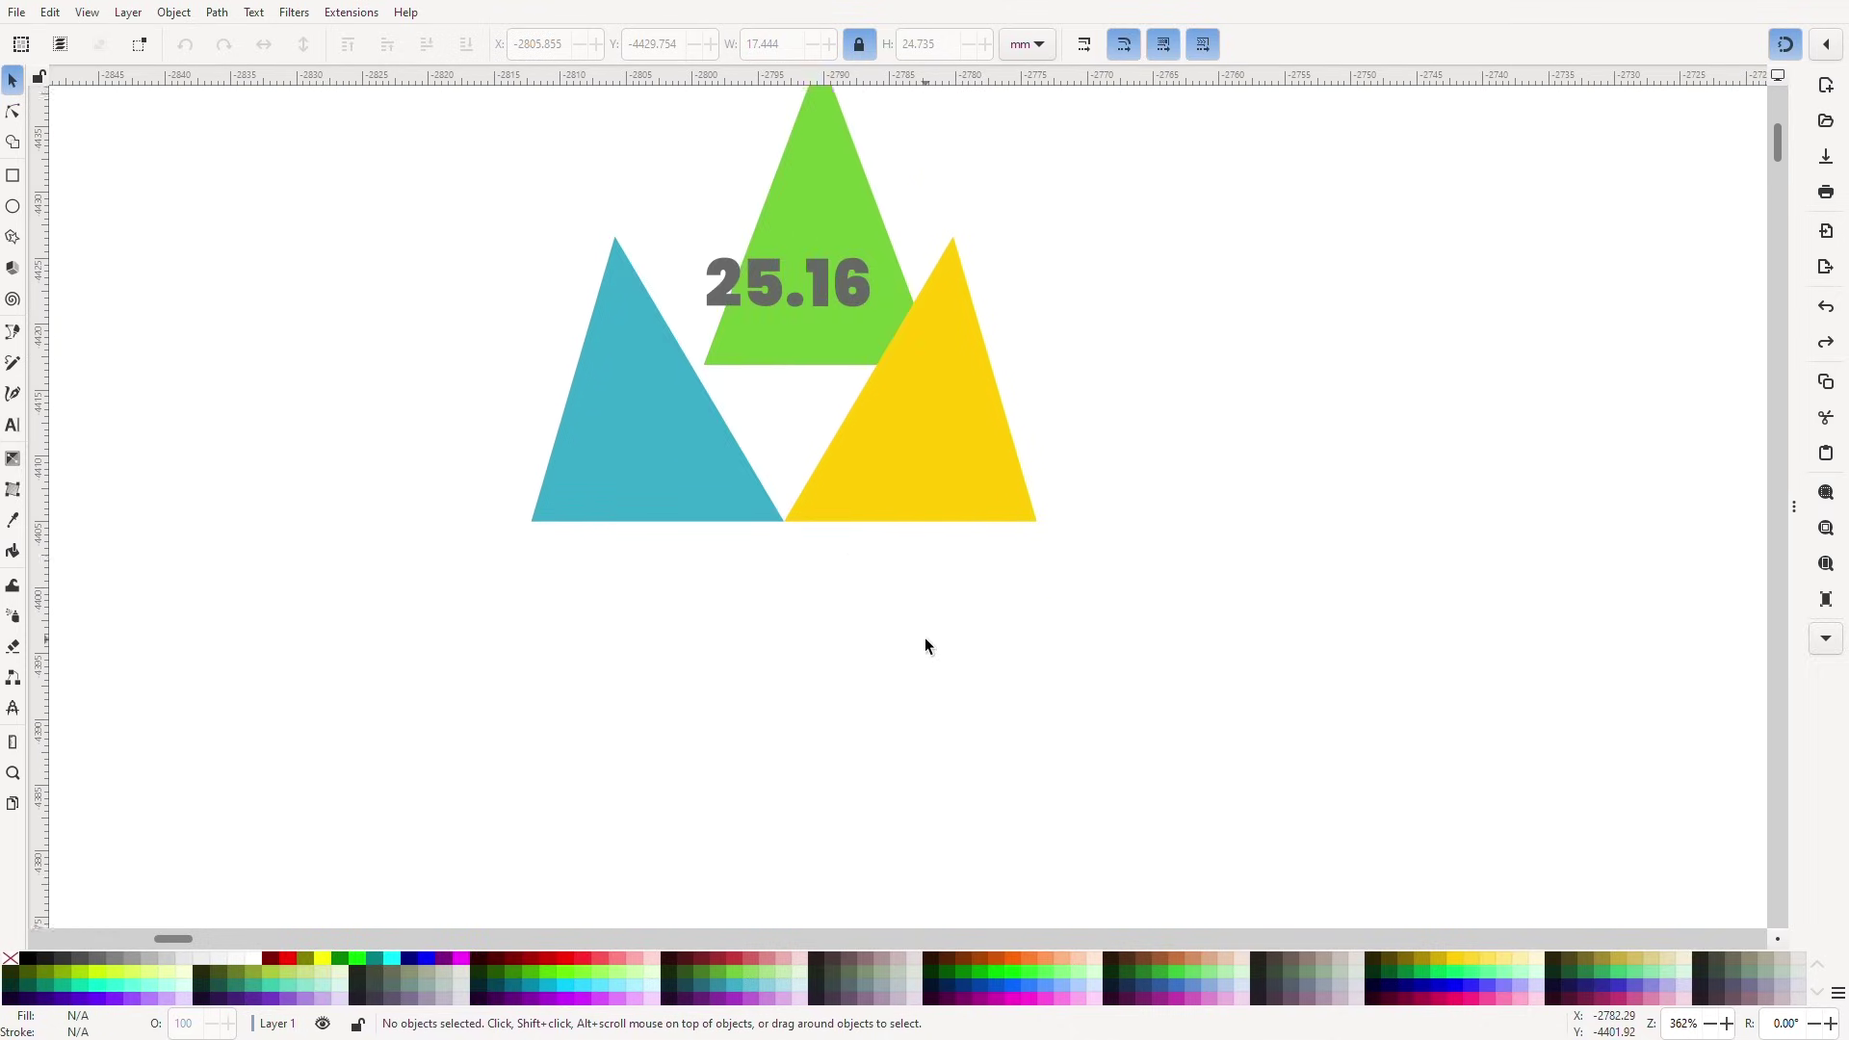
# Move the green triangle to the end of the row beside the yellow triangle.
pyautogui.scroll(-1, 868, 322)
pyautogui.moveTo(868, 323); pyautogui.dragTo(1176, 565)
pyautogui.hotkey('ctrl', 'z')
pyautogui.click(820, 761)
# Add the caption "1. Measure the length of the gable" below the elevation and mark its roof slope with a red line.
pyautogui.scroll(-3, 820, 761)
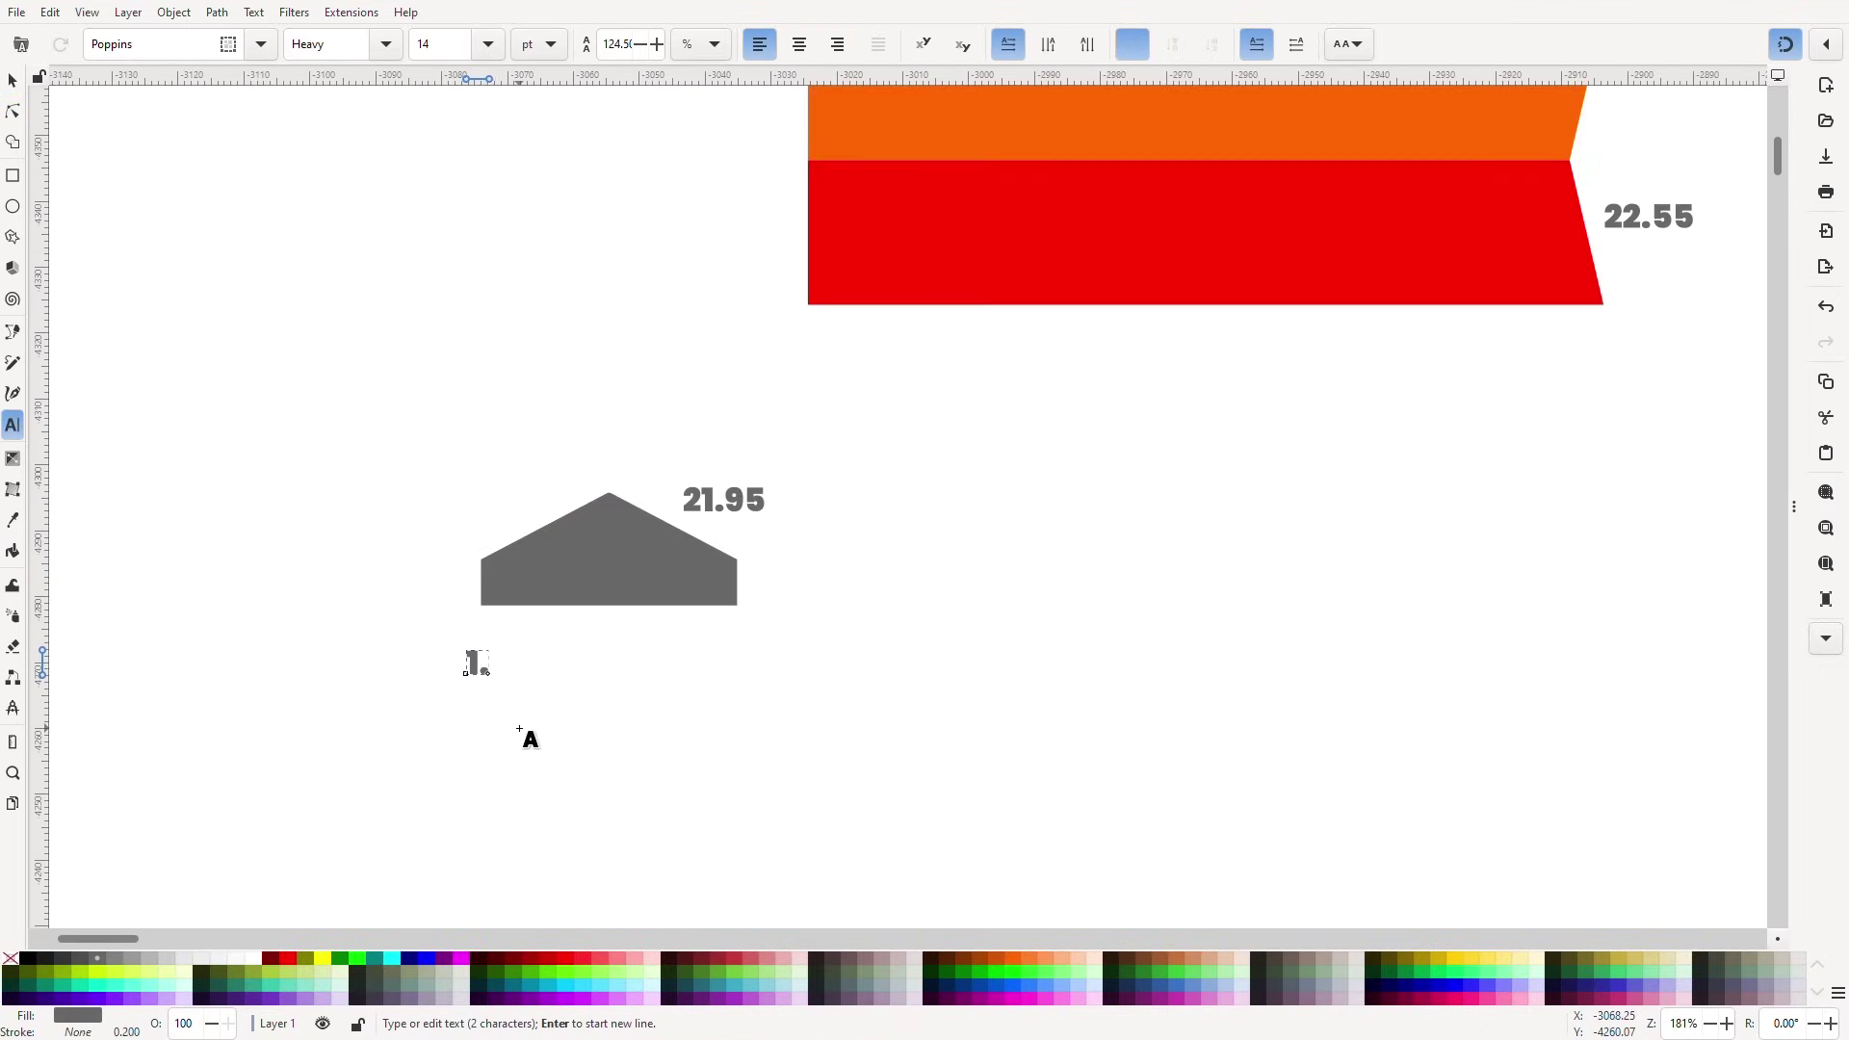
pyautogui.write('Measure the length of the gab')
pyautogui.write('le')
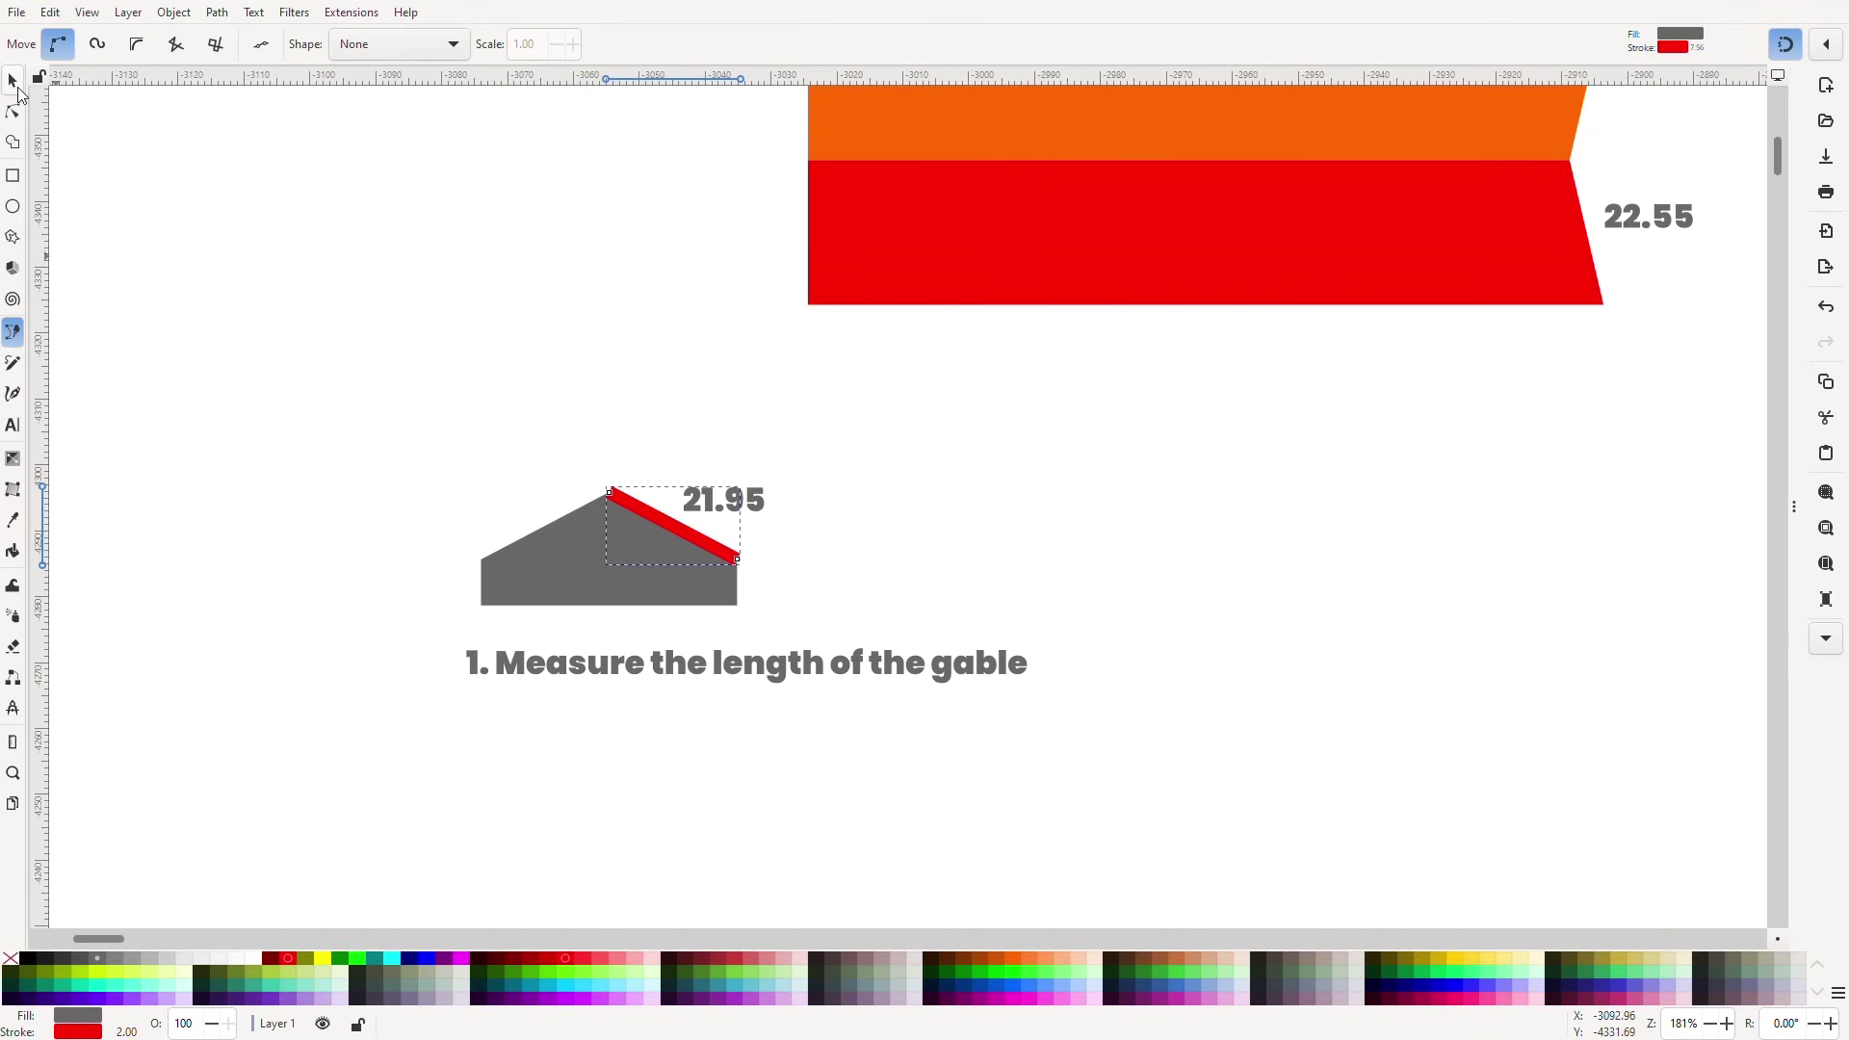
pyautogui.click(14, 84)
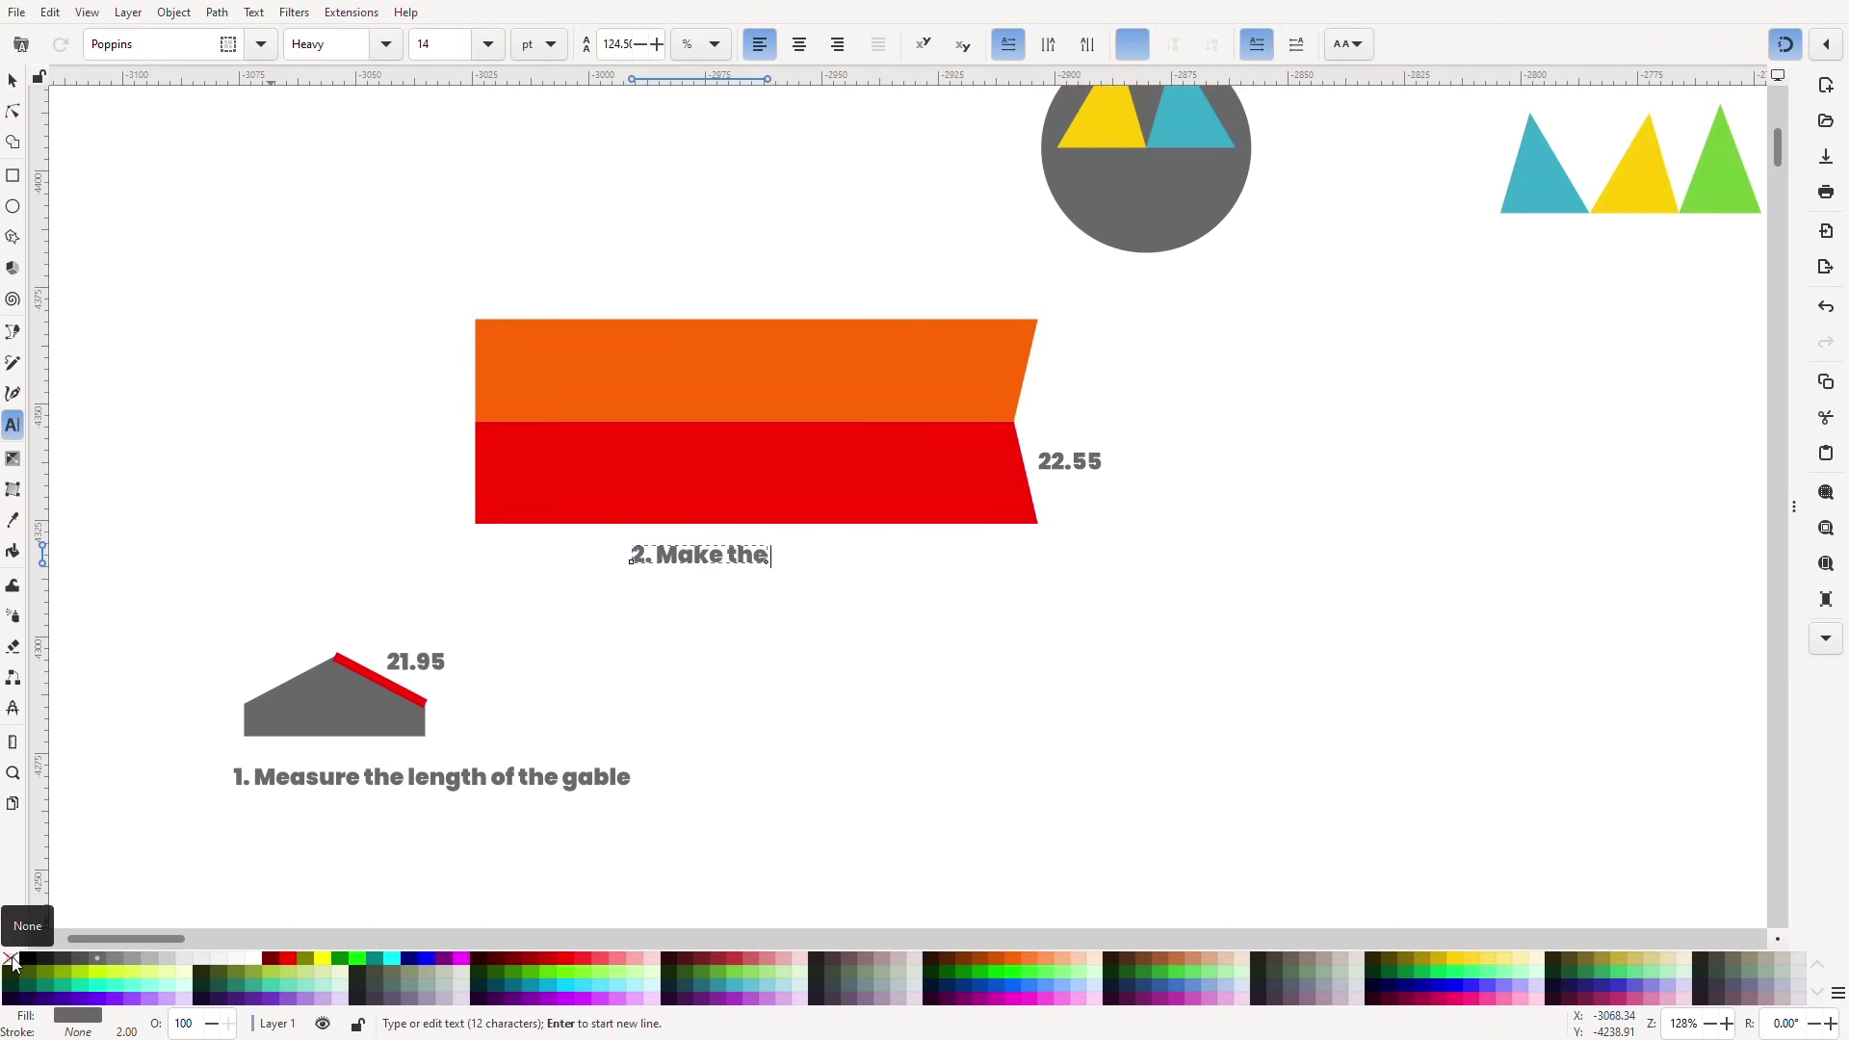
# Add the caption "2. Make the roof piece that high - do not adjust the width" below the red face.
pyautogui.write('roof piece that high - do not adjust the width')
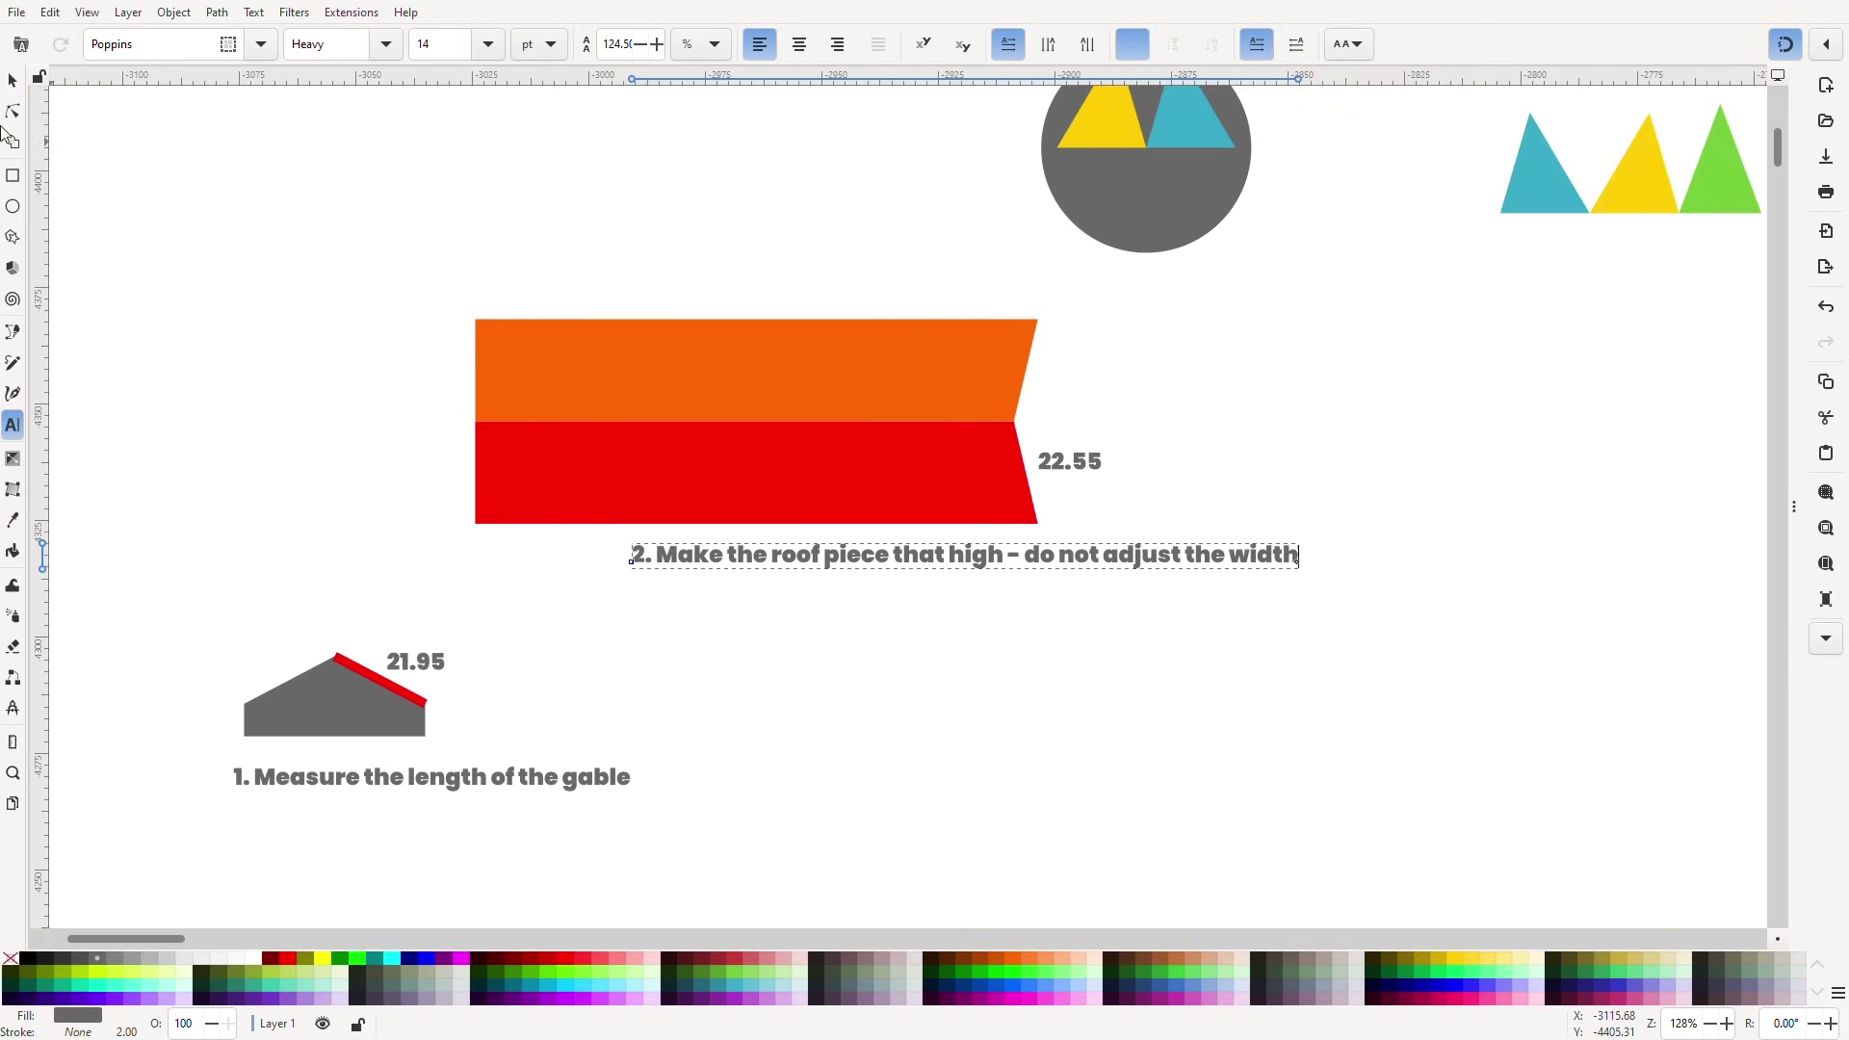
# Add the caption "3. Measure the length of the edge that the triangle should match" beside the orange face.
pyautogui.click(13, 80)
pyautogui.click(1175, 604)
pyautogui.moveTo(1175, 605); pyautogui.dragTo(805, 728)
pyautogui.click(13, 425)
pyautogui.click(681, 486)
pyautogui.write('3. Measure the leng')
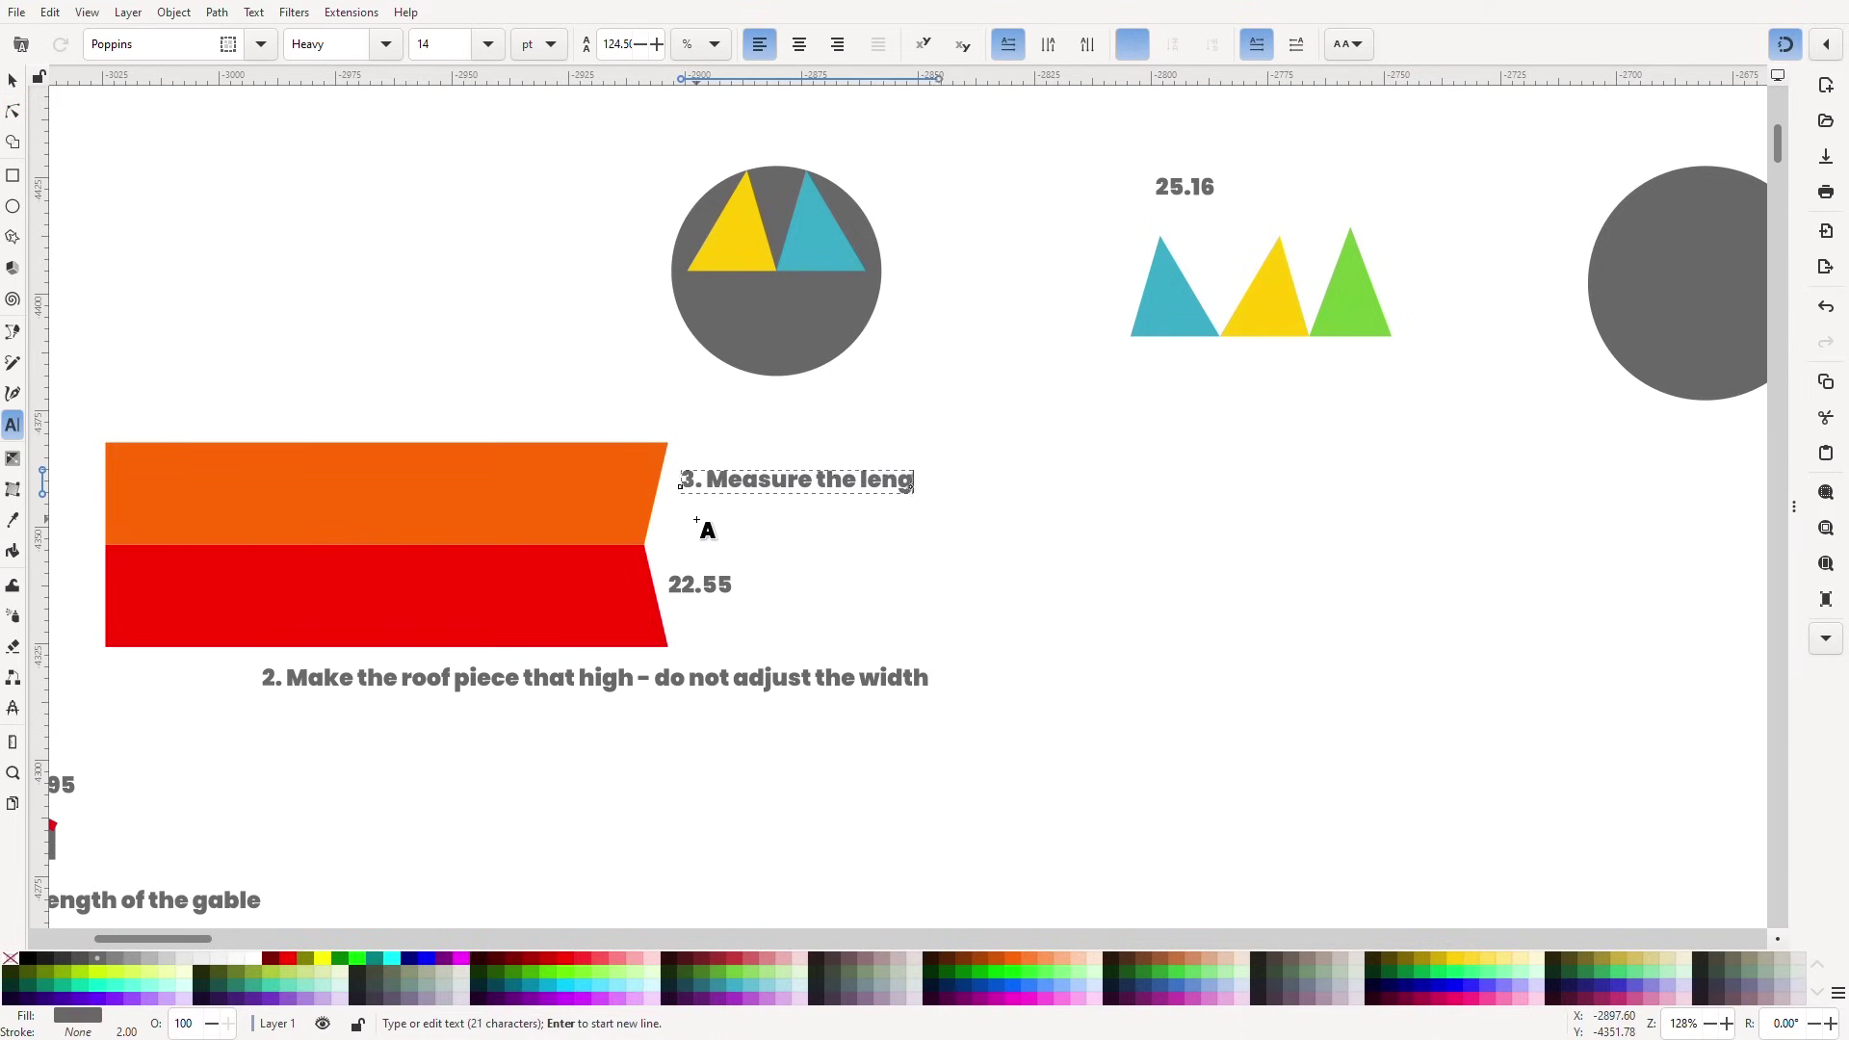
pyautogui.write('th of the edge that the triangle should match')
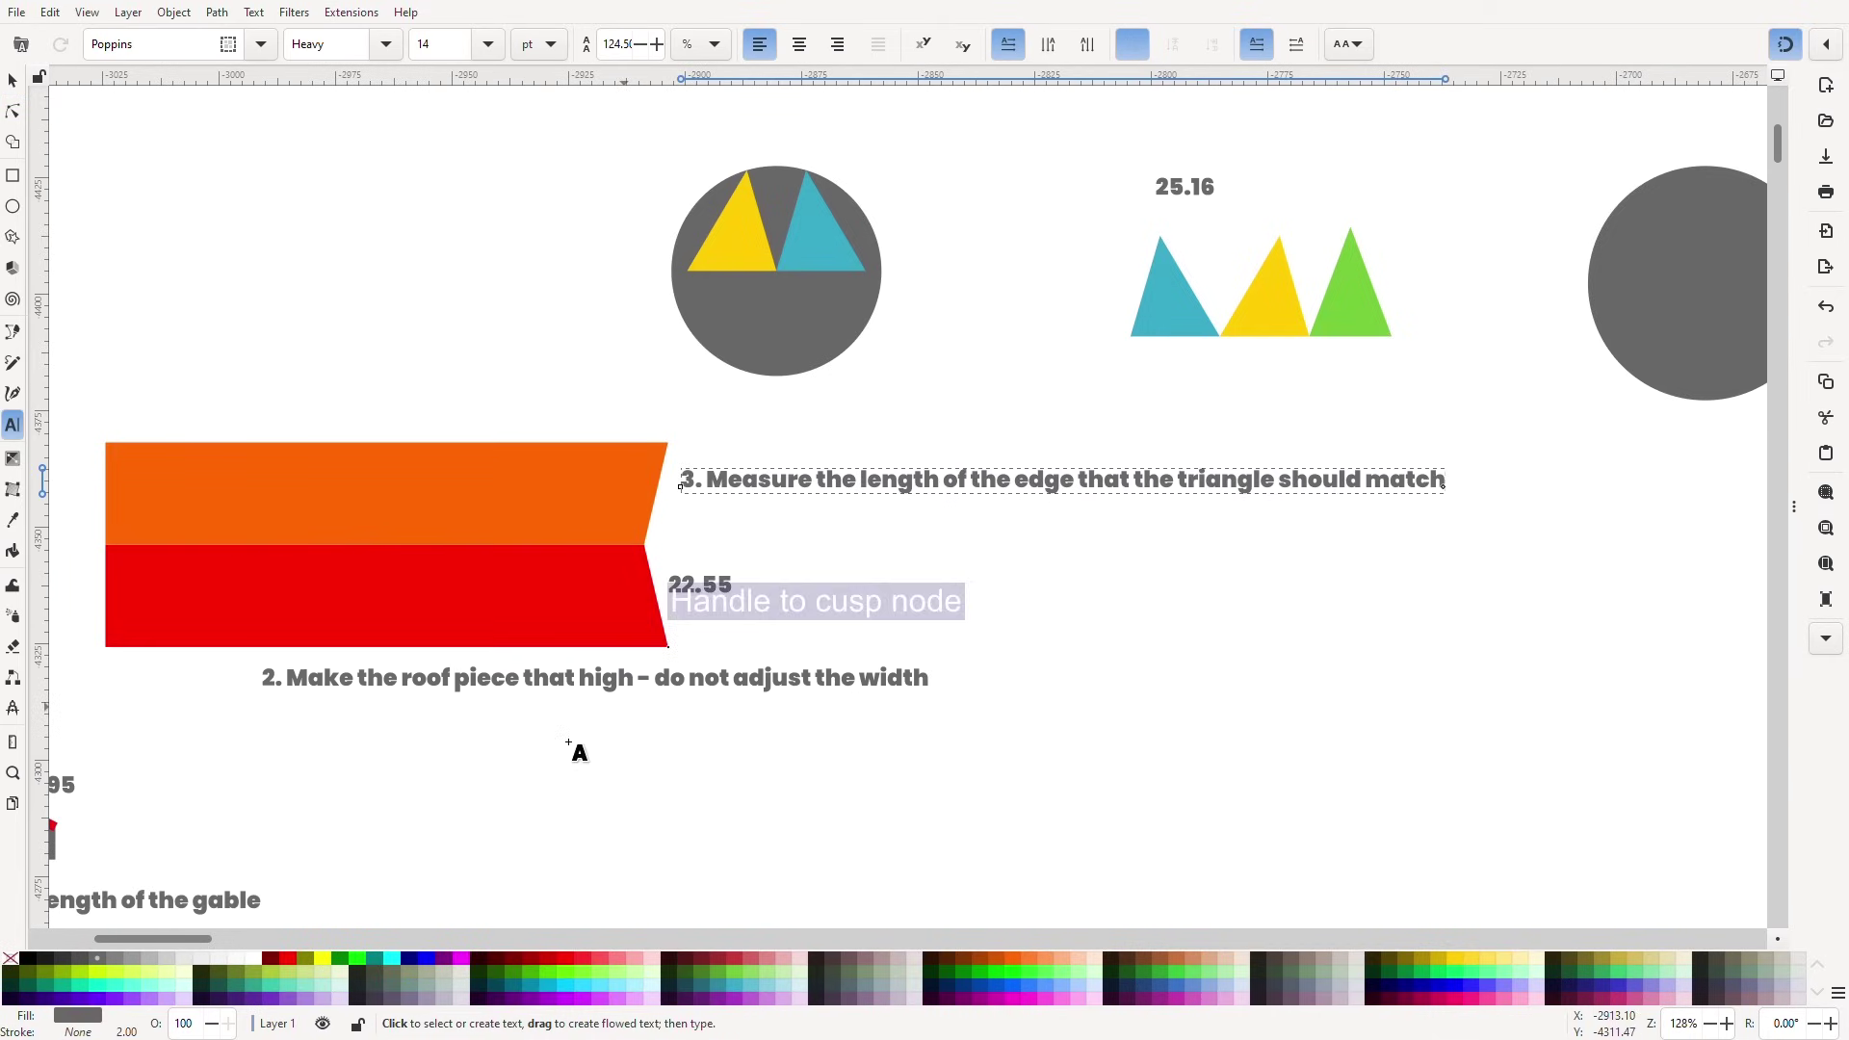
pyautogui.press('F1')
# Add captions 4 to 6 around the smaller circle, ending with "6. Increase the height of the triangle until the tip touches the circle".
pyautogui.moveTo(944, 575); pyautogui.dragTo(819, 750)
pyautogui.press('t')
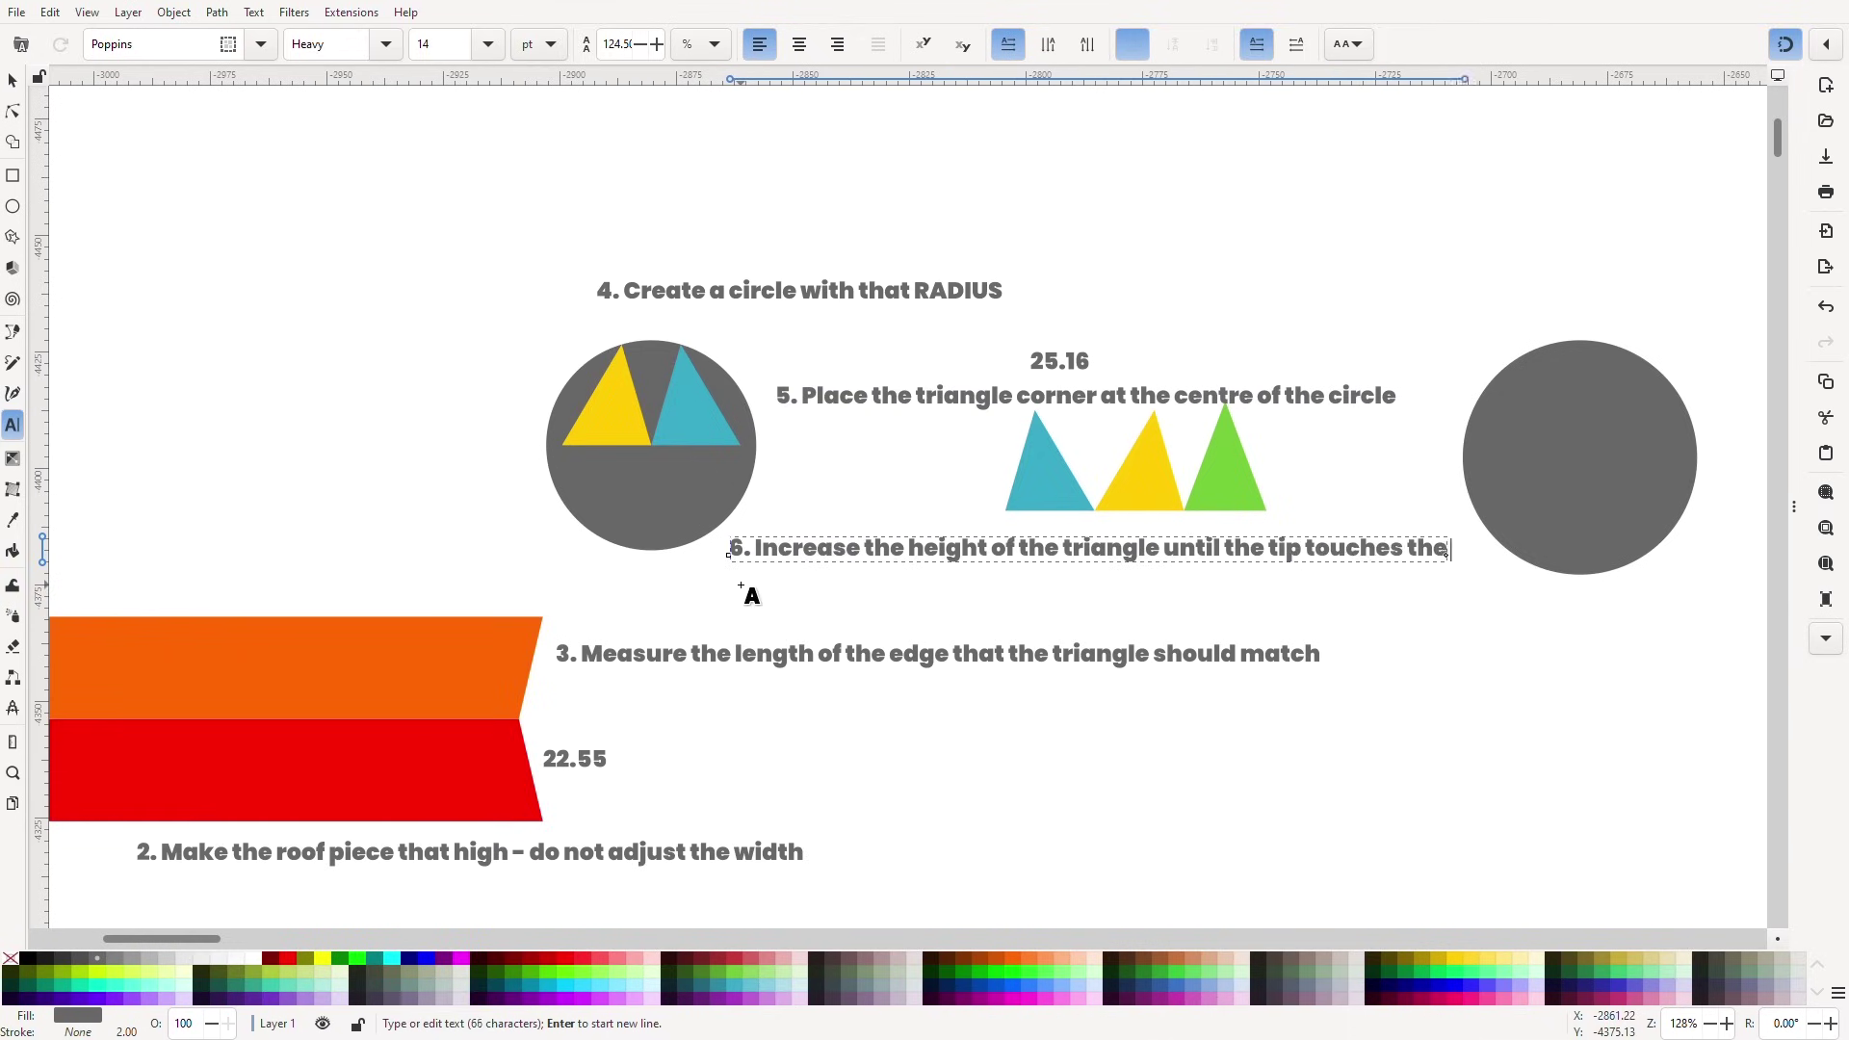
pyautogui.write('circle')
pyautogui.press('F1')
# Move the large grey circle higher and shift the row of three triangles above captions 4 and 5.
pyautogui.moveTo(1580, 523); pyautogui.dragTo(1614, 340)
pyautogui.click(1049, 480)
pyautogui.scroll(4, 1048, 480)
pyautogui.keyDown('shift'); pyautogui.click(1221, 718); pyautogui.keyUp('shift')
pyautogui.keyDown('shift'); pyautogui.click(1130, 722); pyautogui.keyUp('shift')
pyautogui.moveTo(1130, 722); pyautogui.dragTo(916, 338)
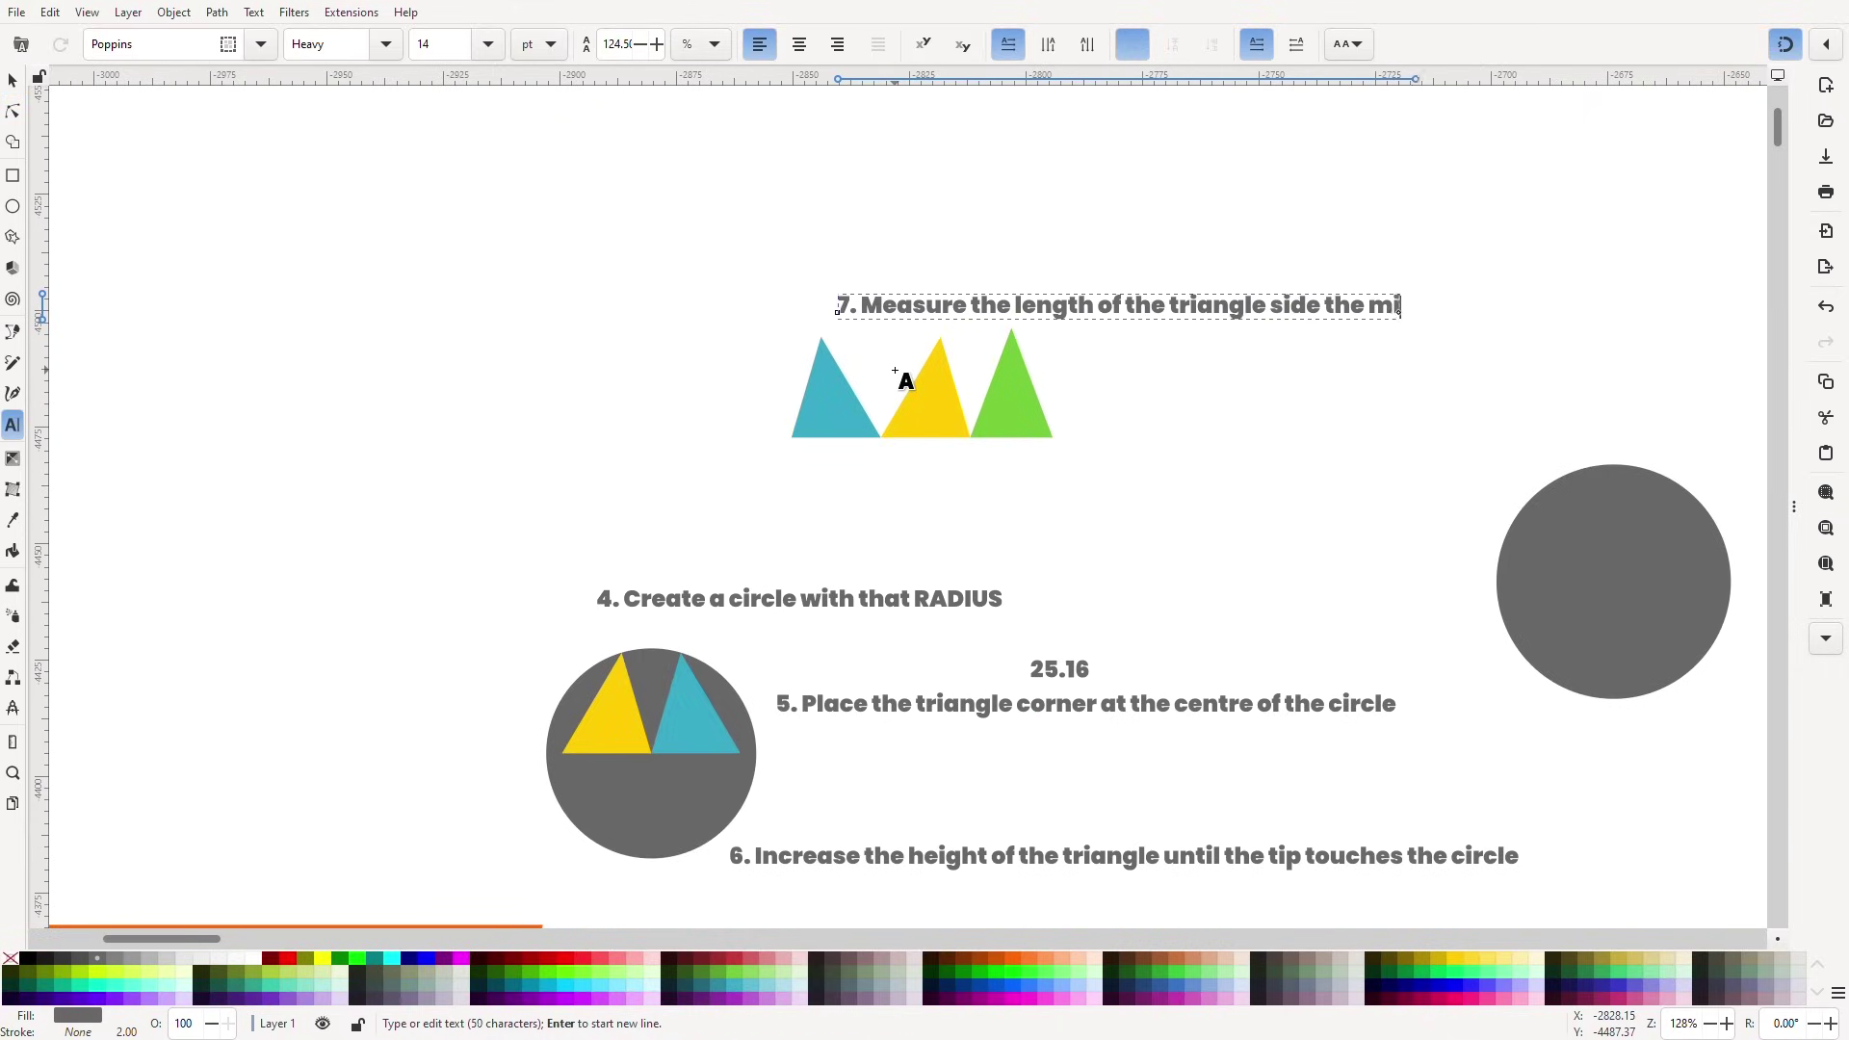
# Add the caption "7. Measure the length of the triangle side the middle one needs to touch" above the triangle row.
pyautogui.click(13, 79)
pyautogui.moveTo(1440, 608); pyautogui.dragTo(875, 501)
pyautogui.click(875, 500)
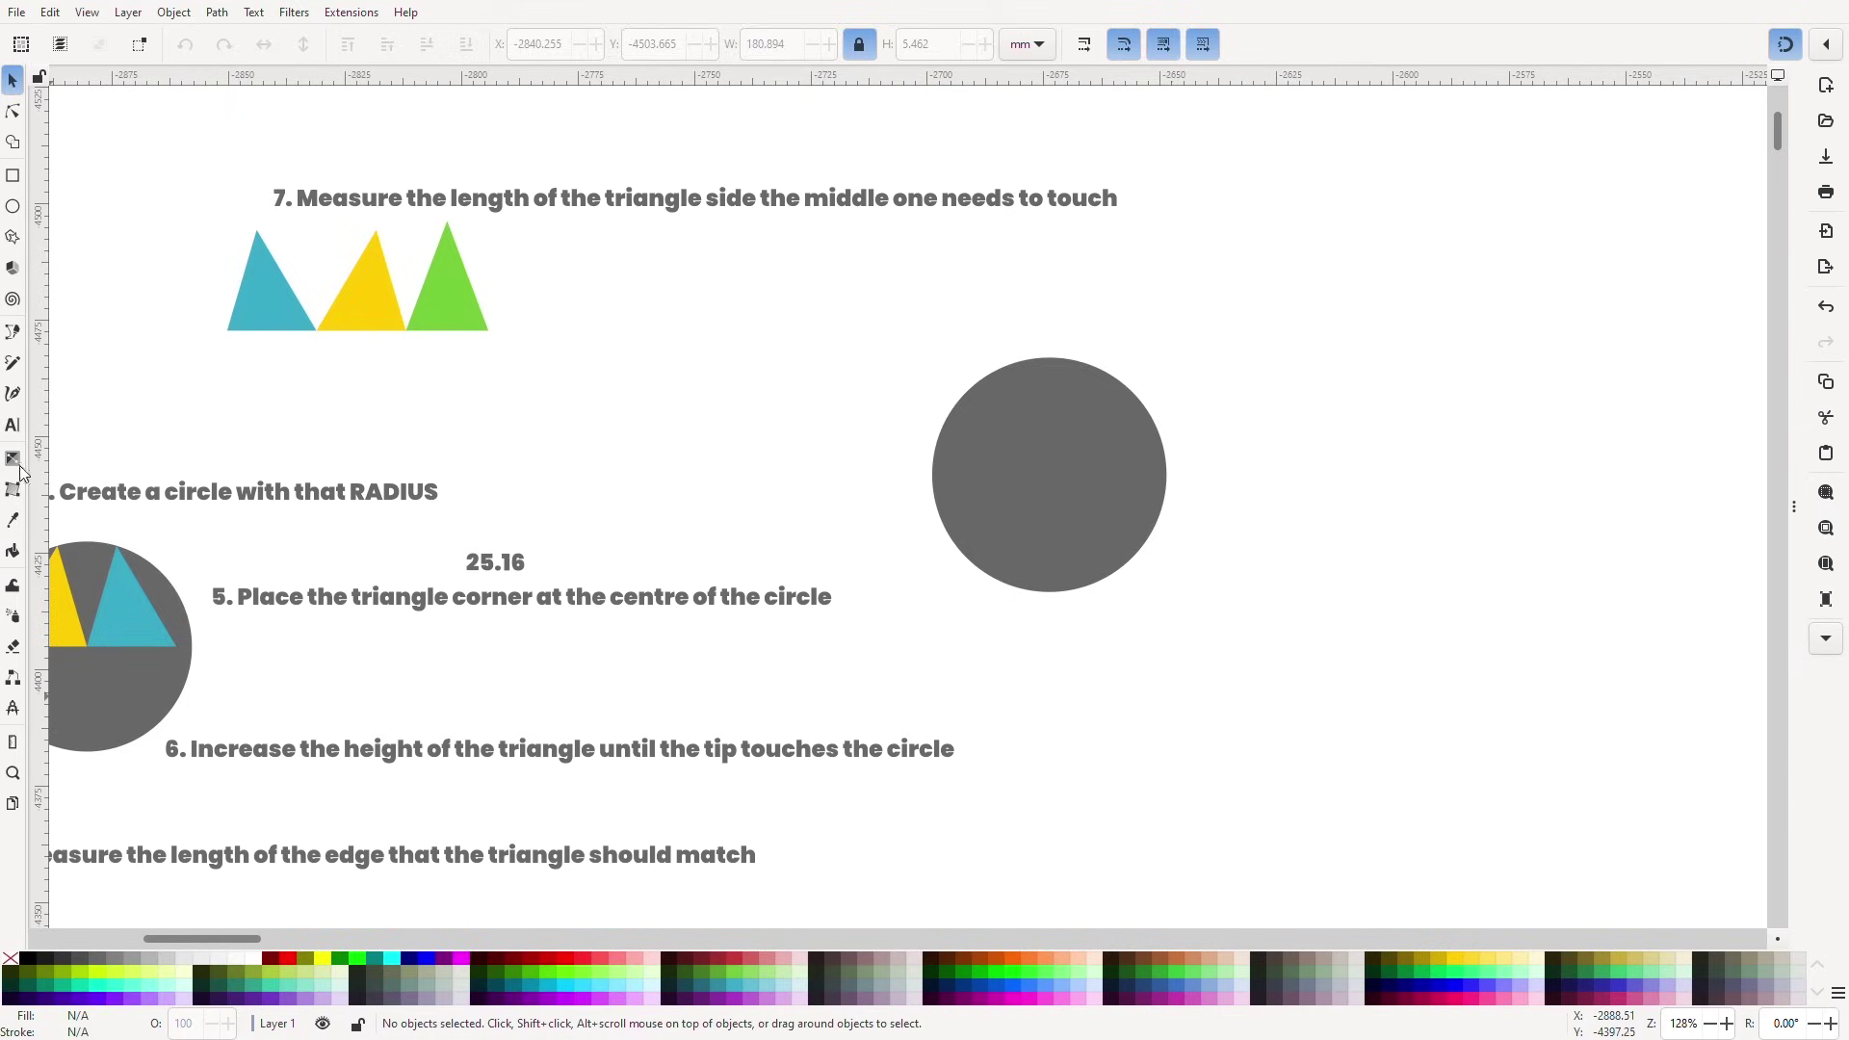
# Add the caption "8. Draw a circle of that radius" beside the lower edge of the large grey circle.
pyautogui.click(13, 424)
pyautogui.click(1168, 569)
pyautogui.write('8. Draw a circle of that radius')
pyautogui.press('F1')
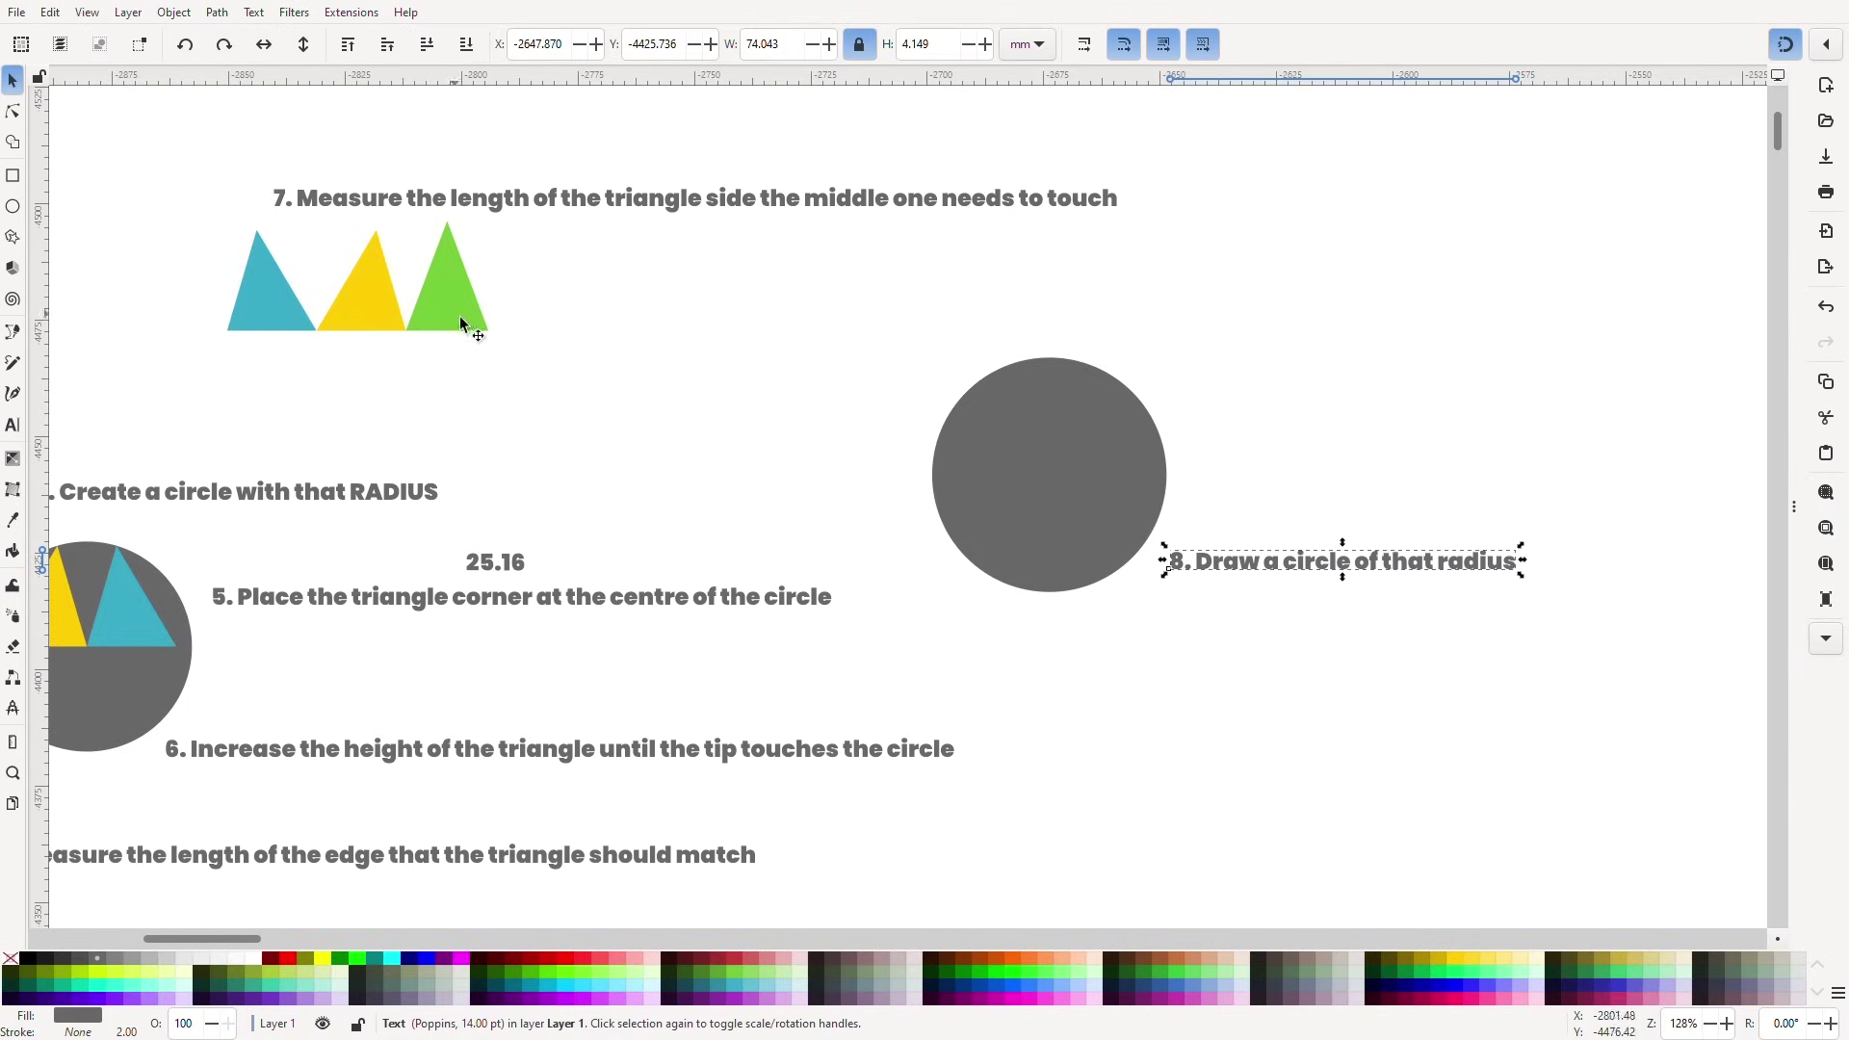
# Put a copy of the green triangle at the large circle's centre and caption it "9. Increase the height of that triangle until it touches the circle's edge".
pyautogui.moveTo(1032, 441); pyautogui.dragTo(1093, 503)
pyautogui.press('t')
pyautogui.click(1192, 379)
pyautogui.write('9. Increase the height of that triangle')
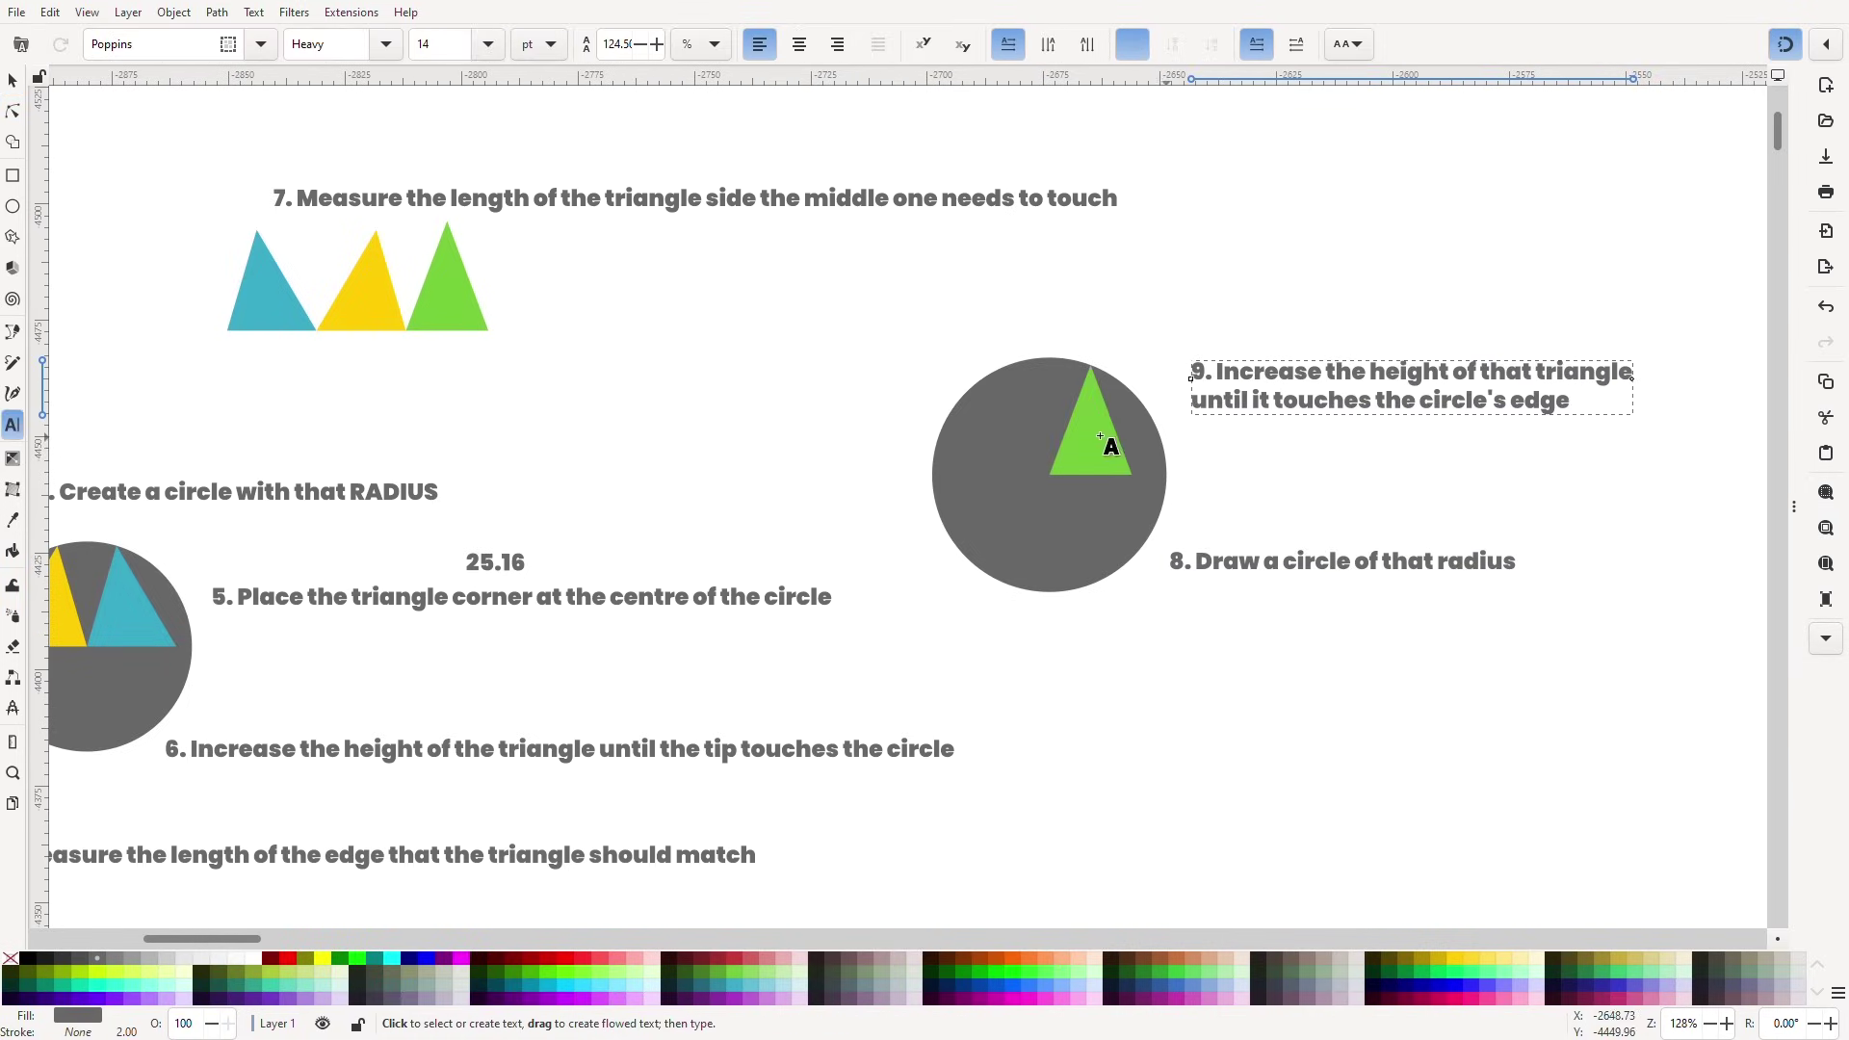
pyautogui.click(11, 79)
# Duplicate the orange and red roof faces together with the row of three triangles.
pyautogui.scroll(-3, 1128, 633)
pyautogui.click(1123, 768)
pyautogui.click(559, 520)
pyautogui.keyDown('shift'); pyautogui.click(689, 323); pyautogui.keyUp('shift')
pyautogui.hotkey('ctrl', 'd')
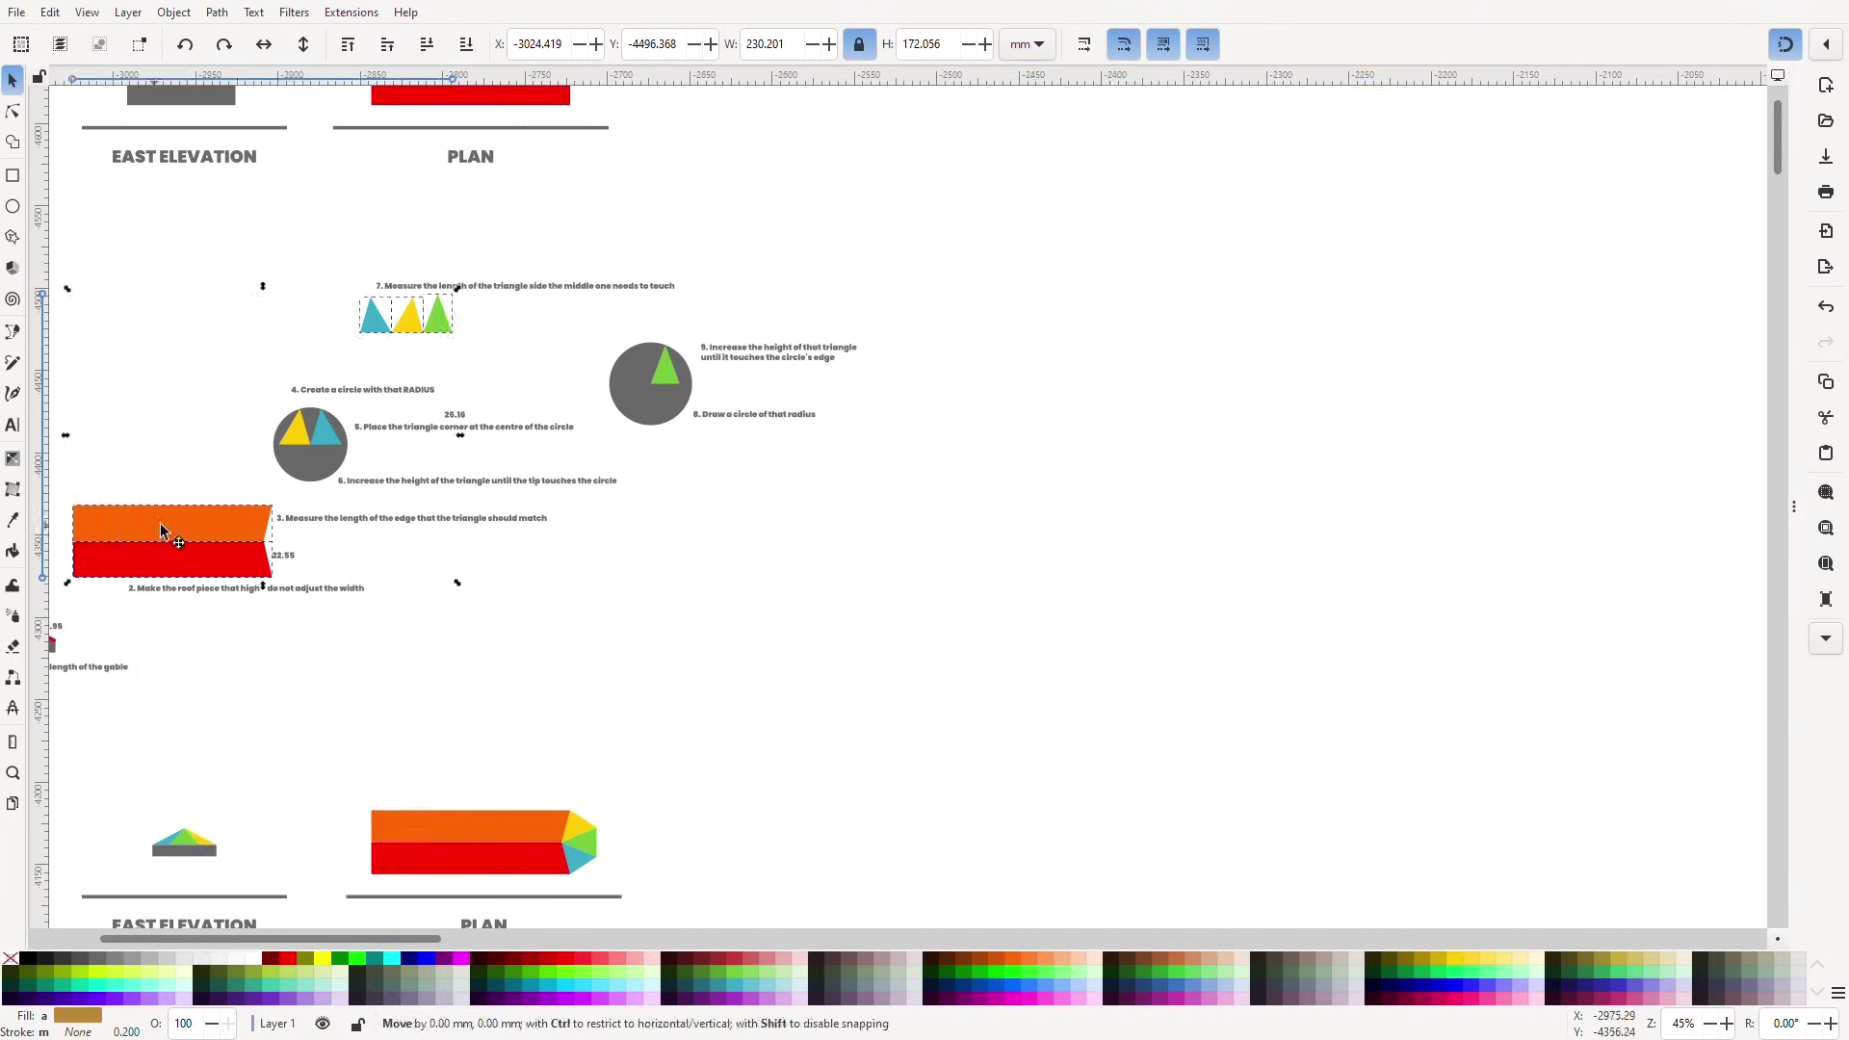